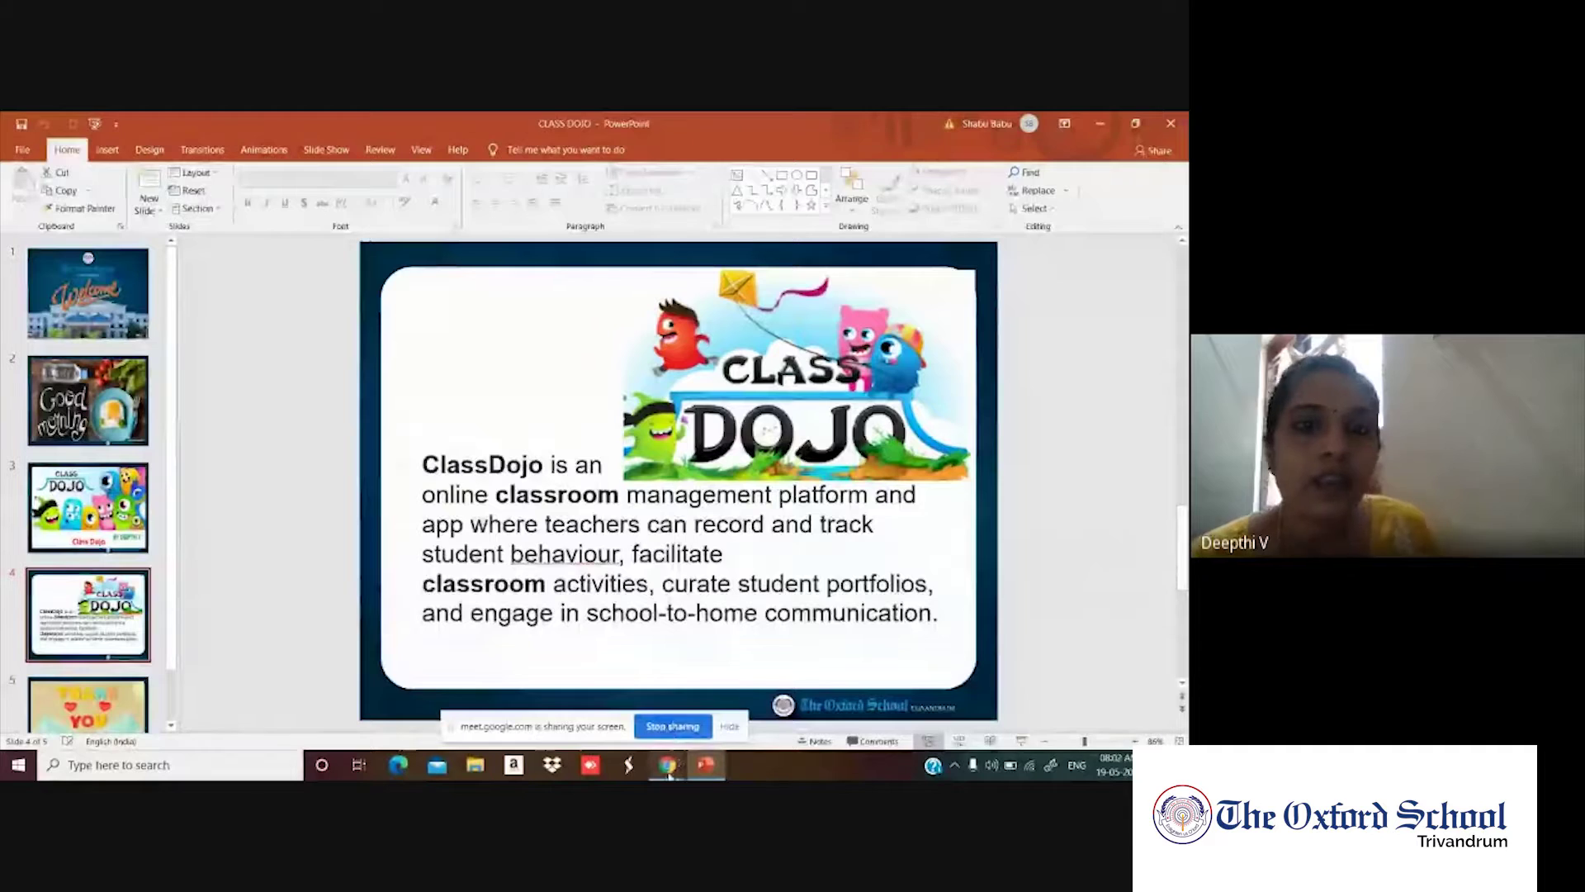
Switch to Chrome, find the ClassDojo website with a Google search for class dojo, and enter it as a teacher.
mouse_move(667, 765)
click(555, 706)
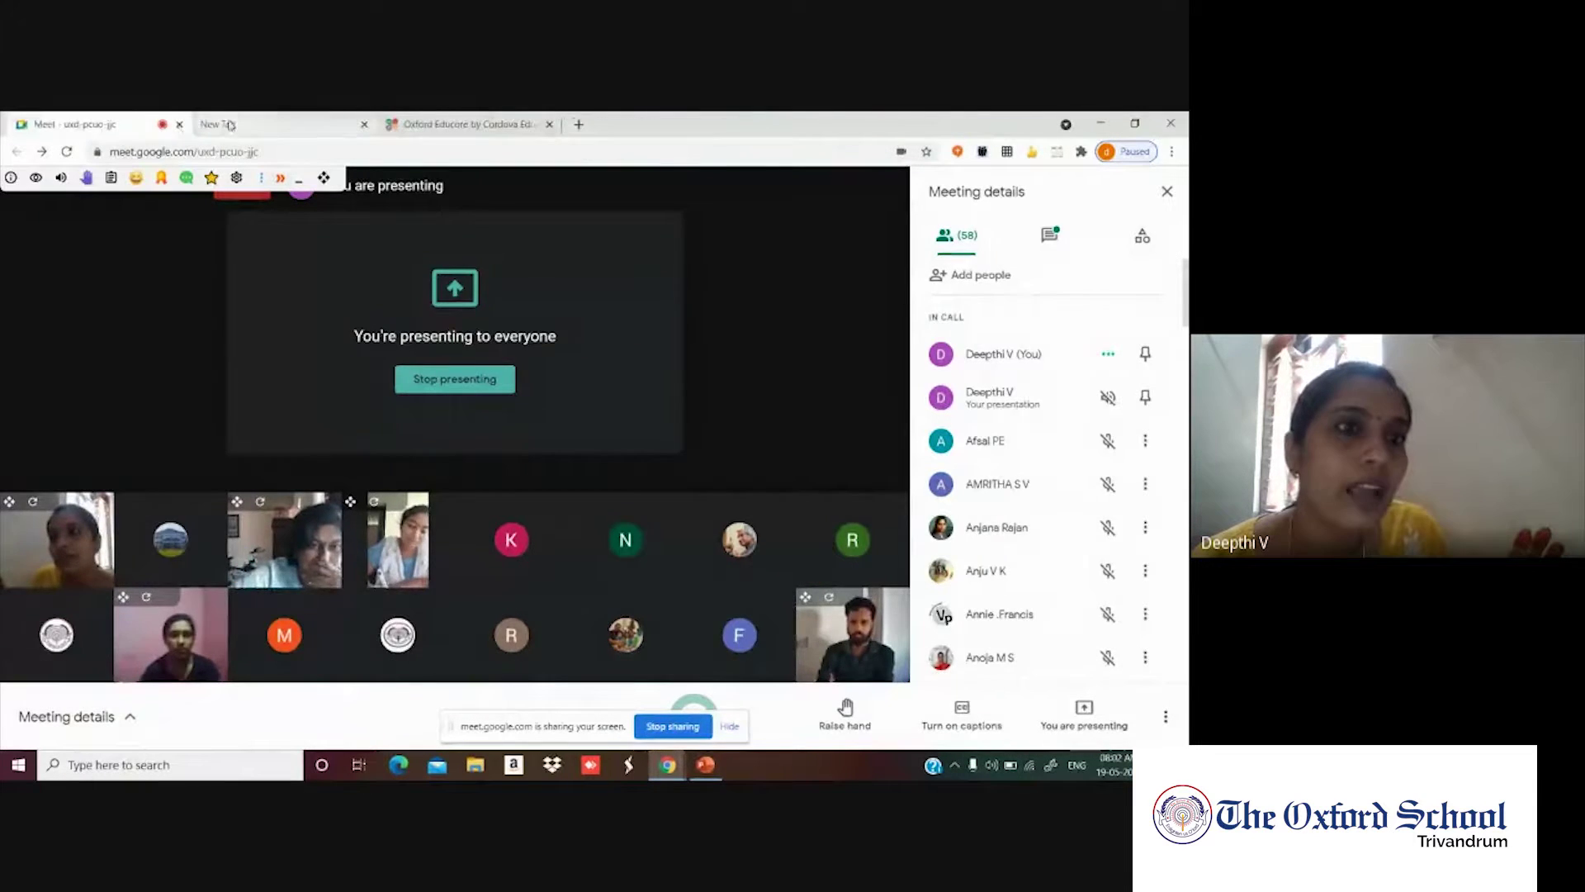
click(206, 124)
click(212, 152)
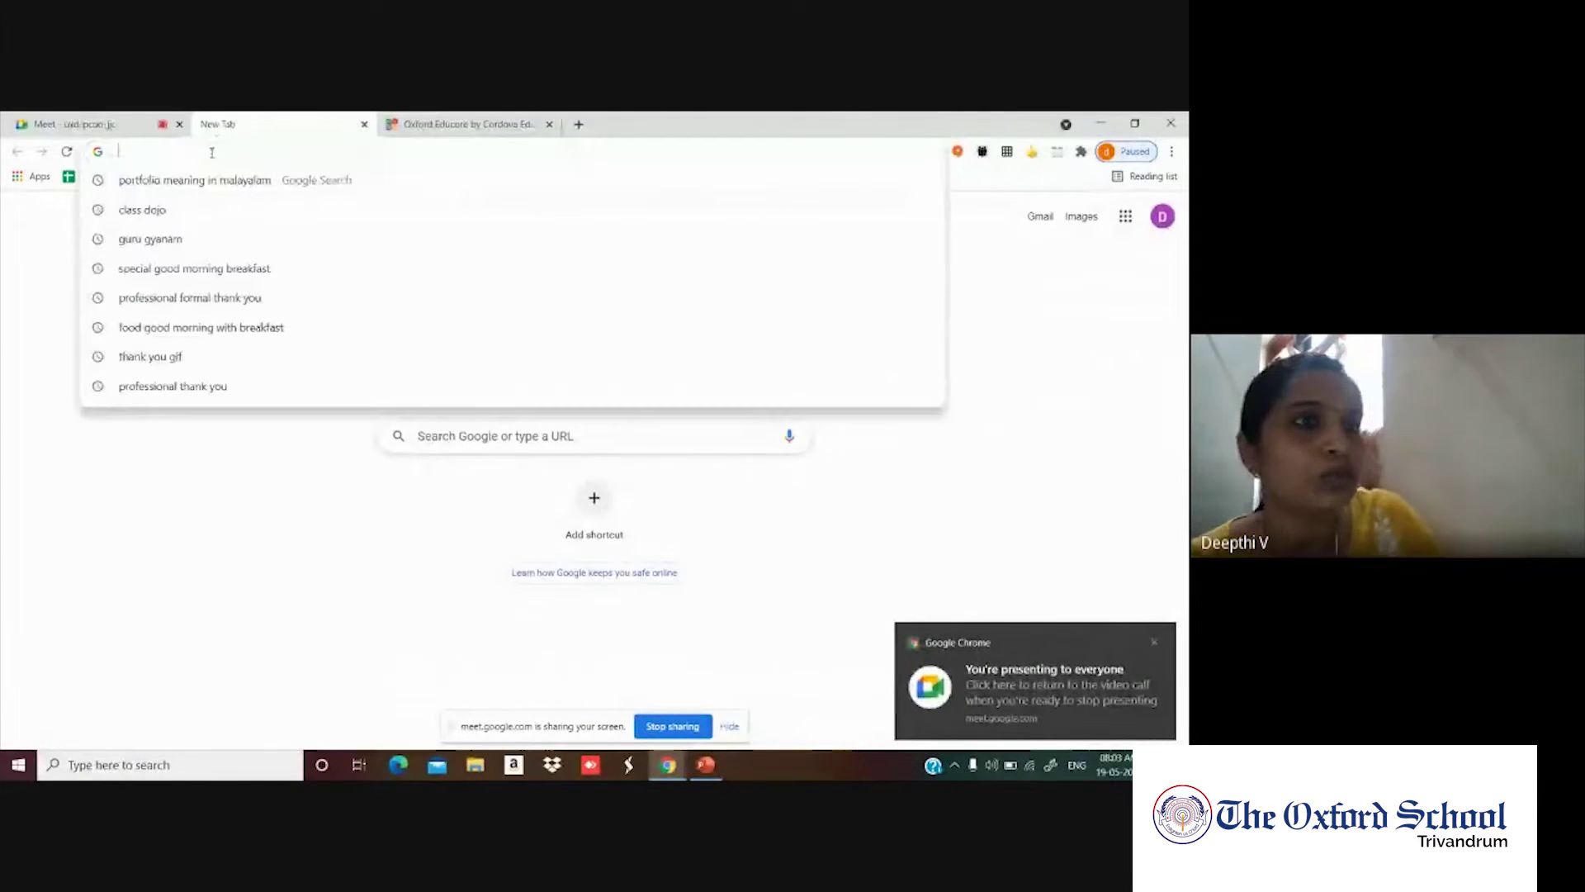
click(168, 209)
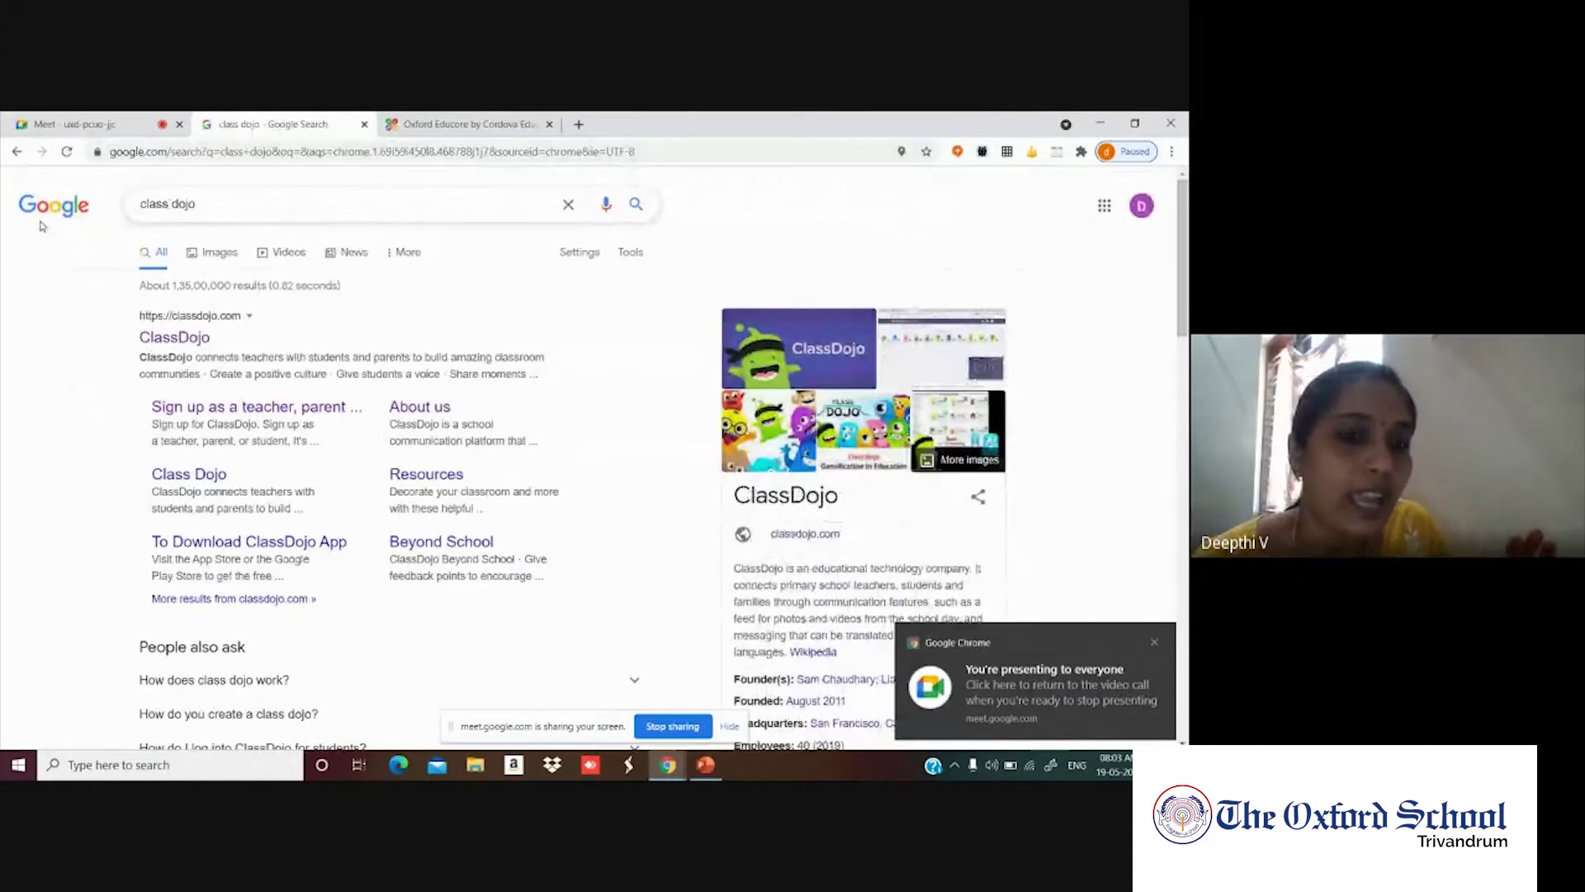
click(181, 321)
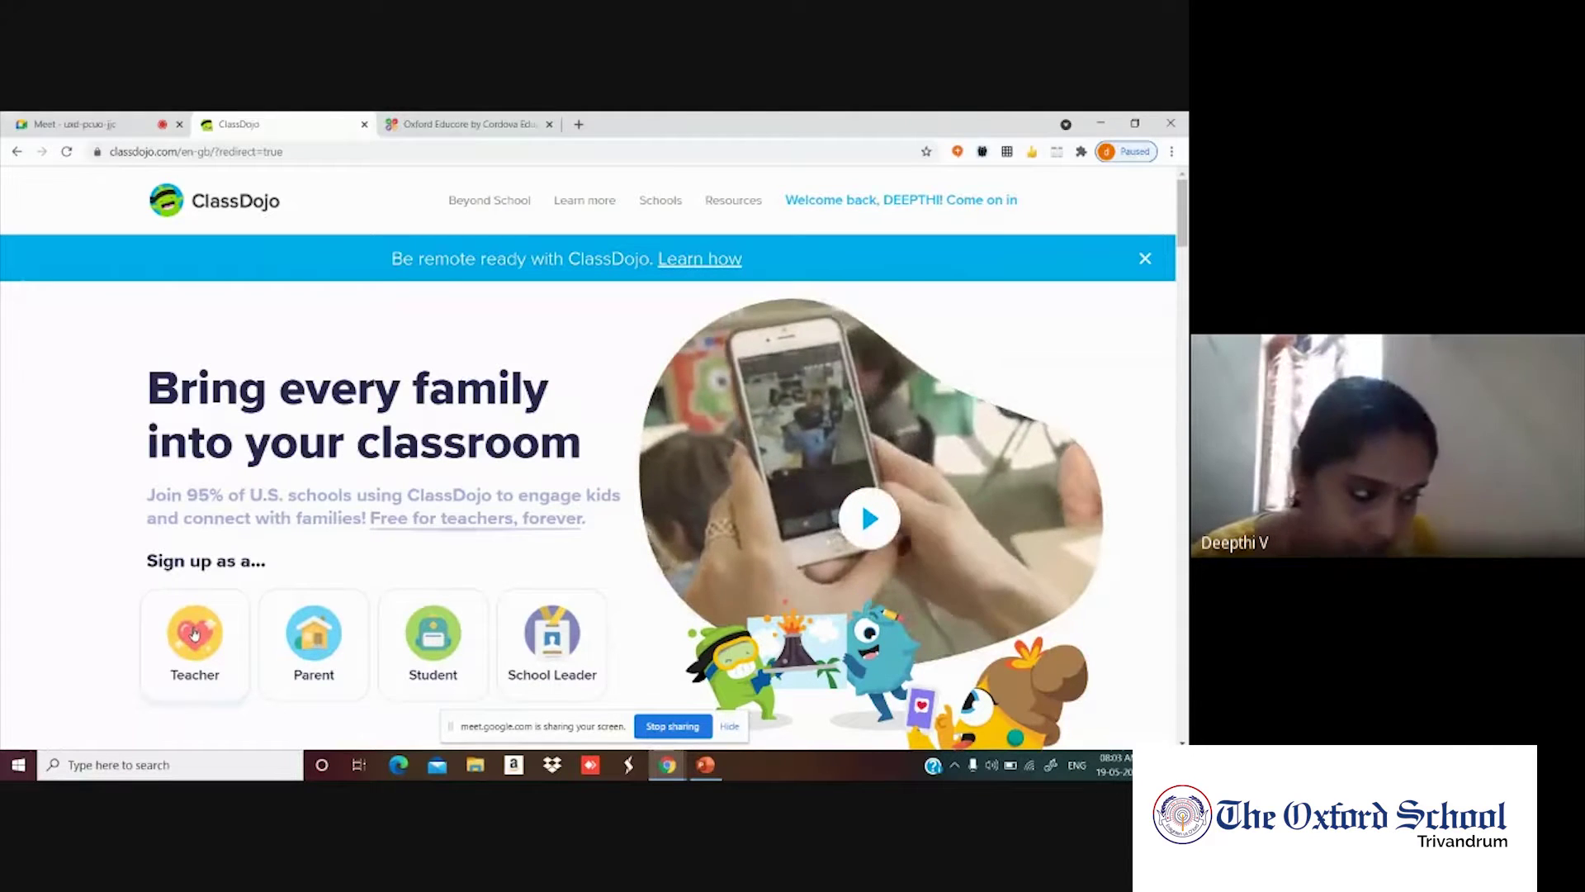
click(194, 635)
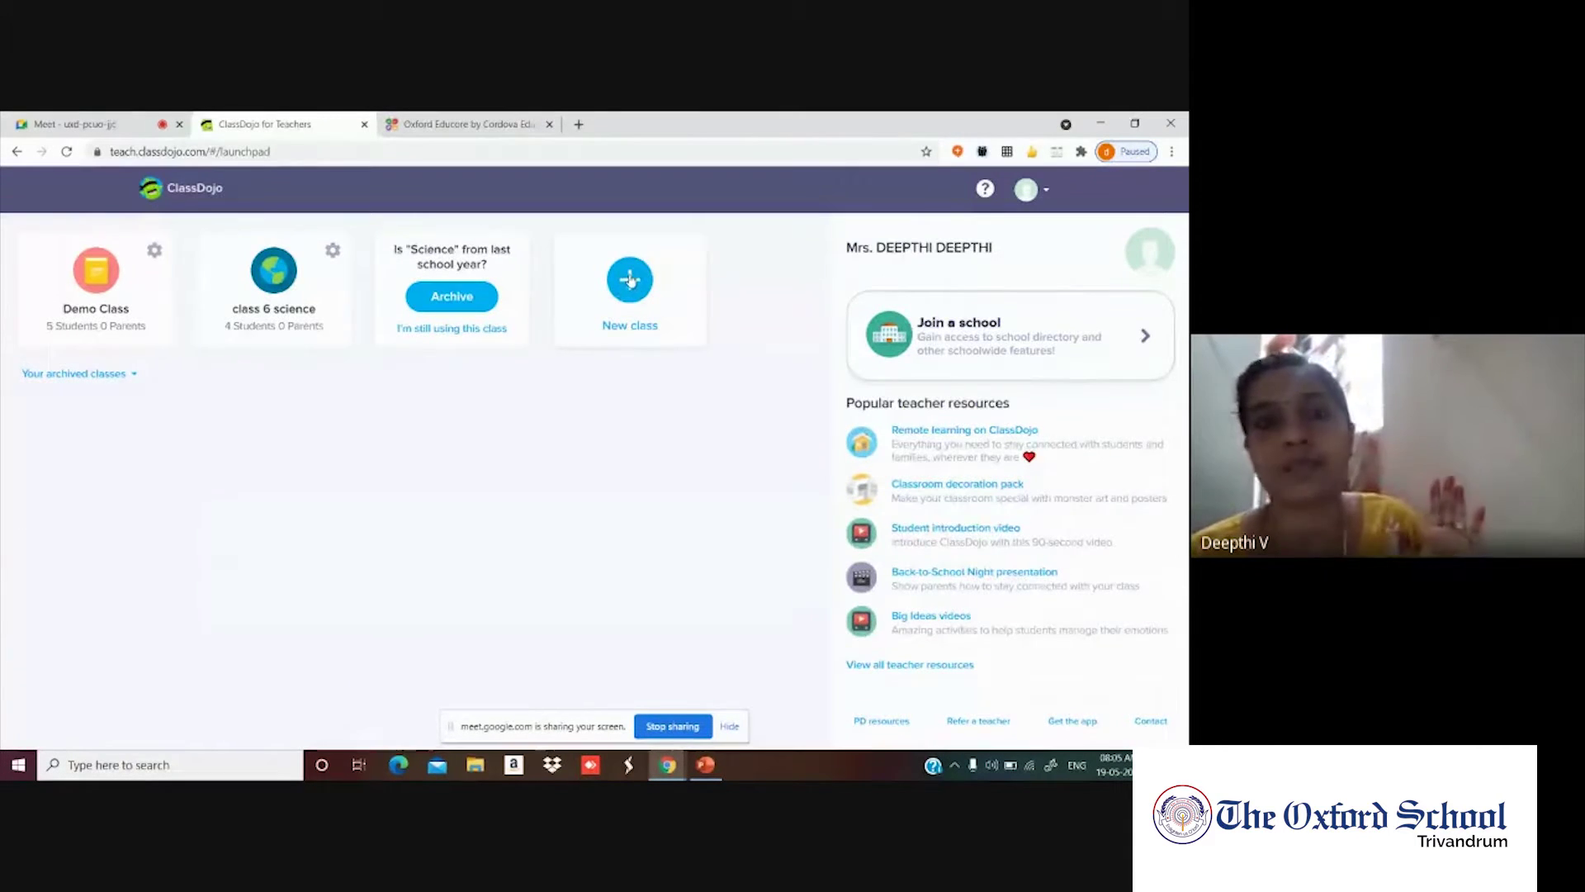
Start a new class and name it GRADE 6 SCIENCE.
click(630, 280)
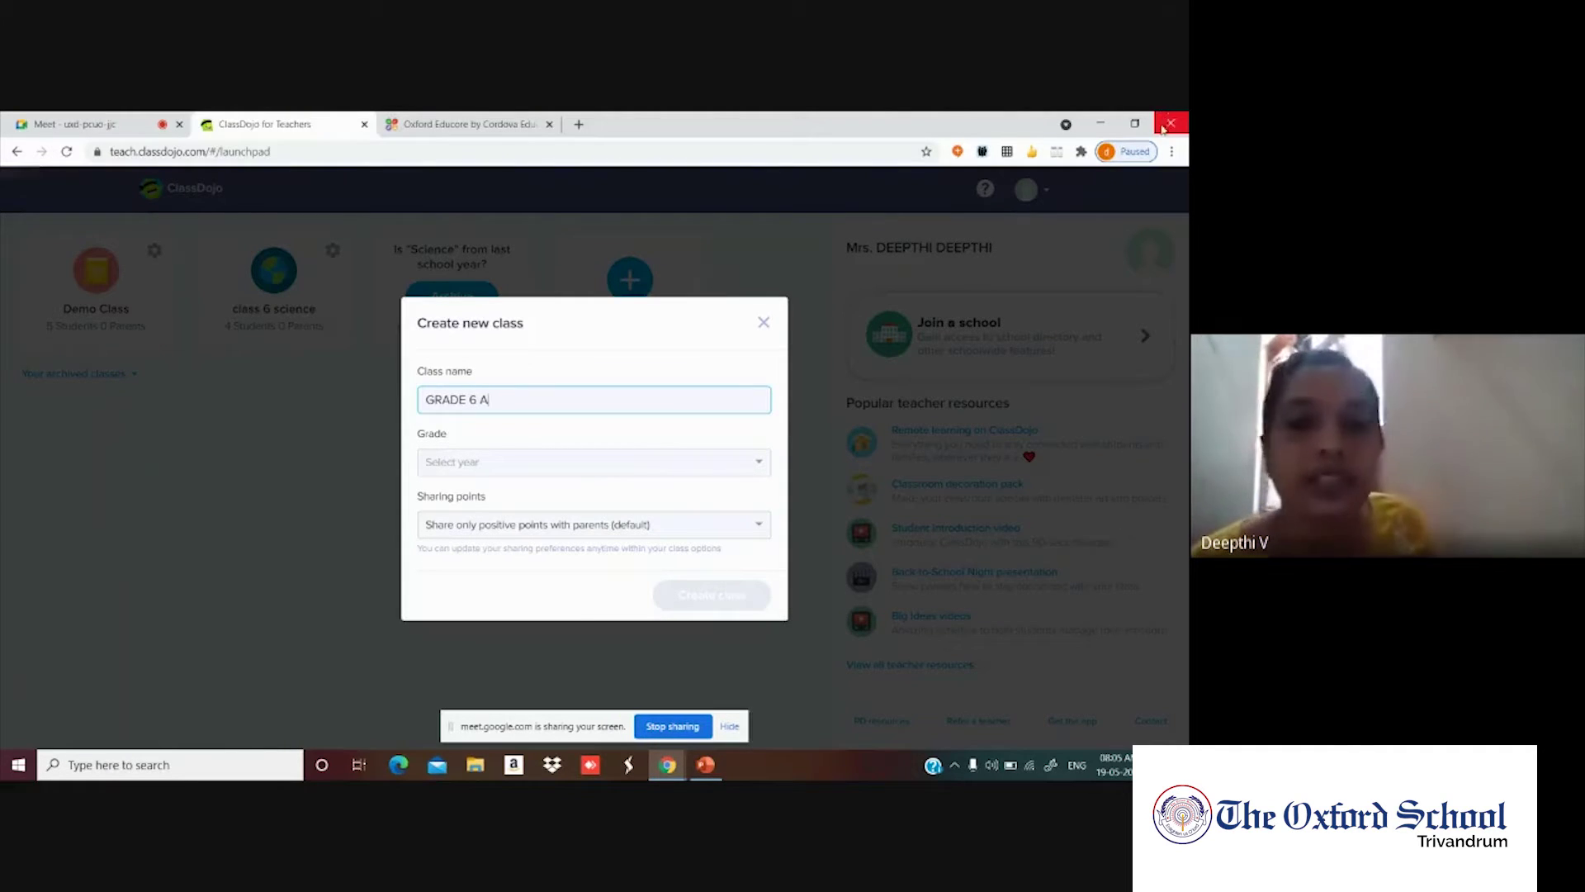
click(763, 467)
scroll(556, 524, down, 3)
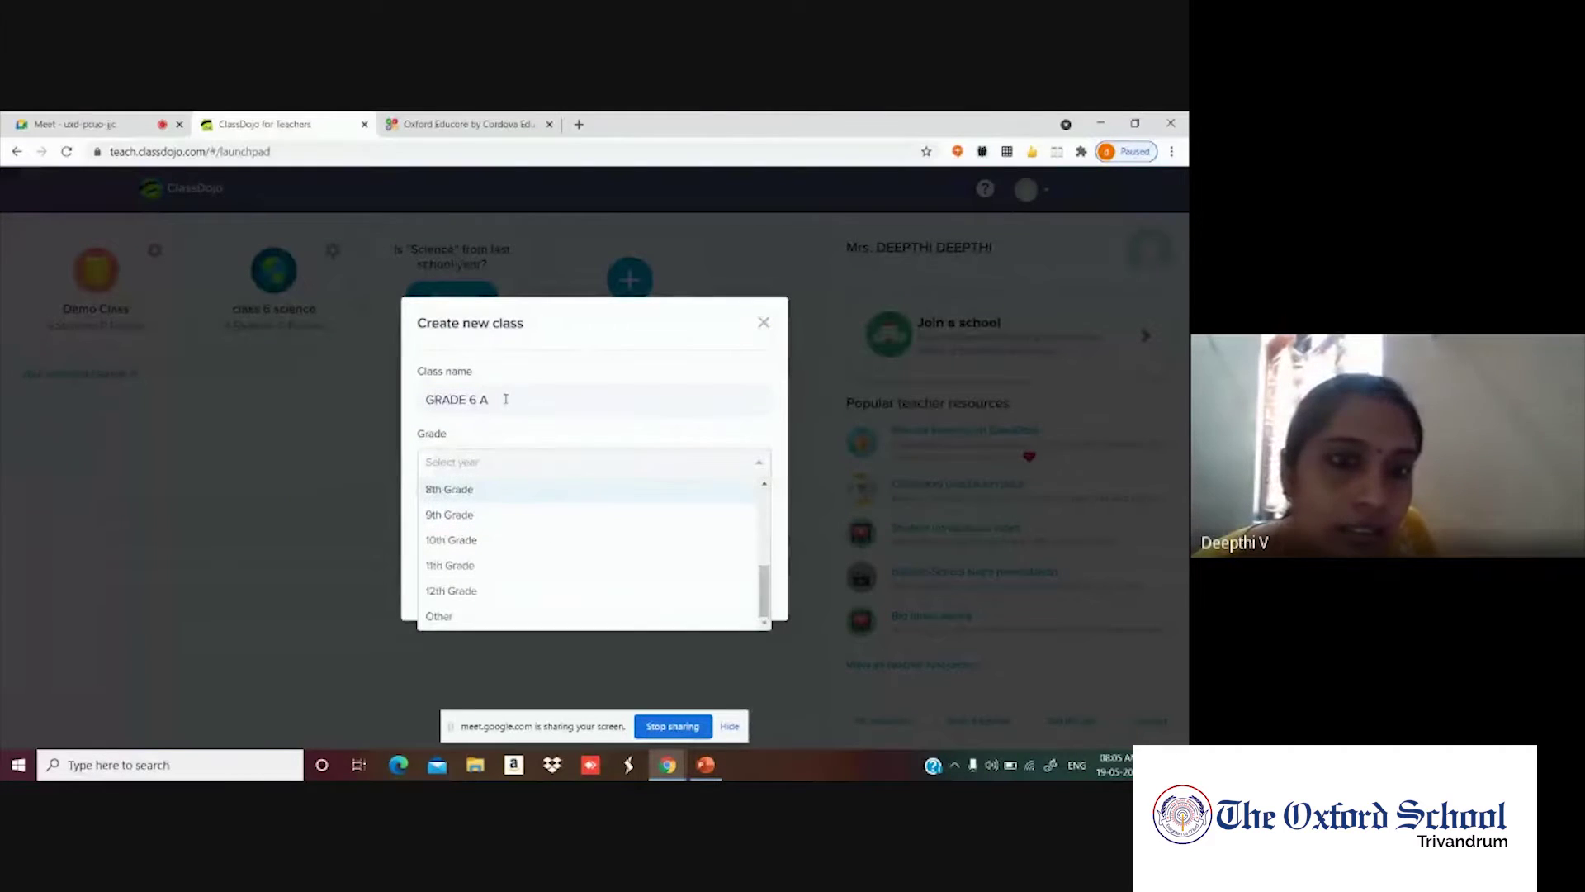
click(505, 400)
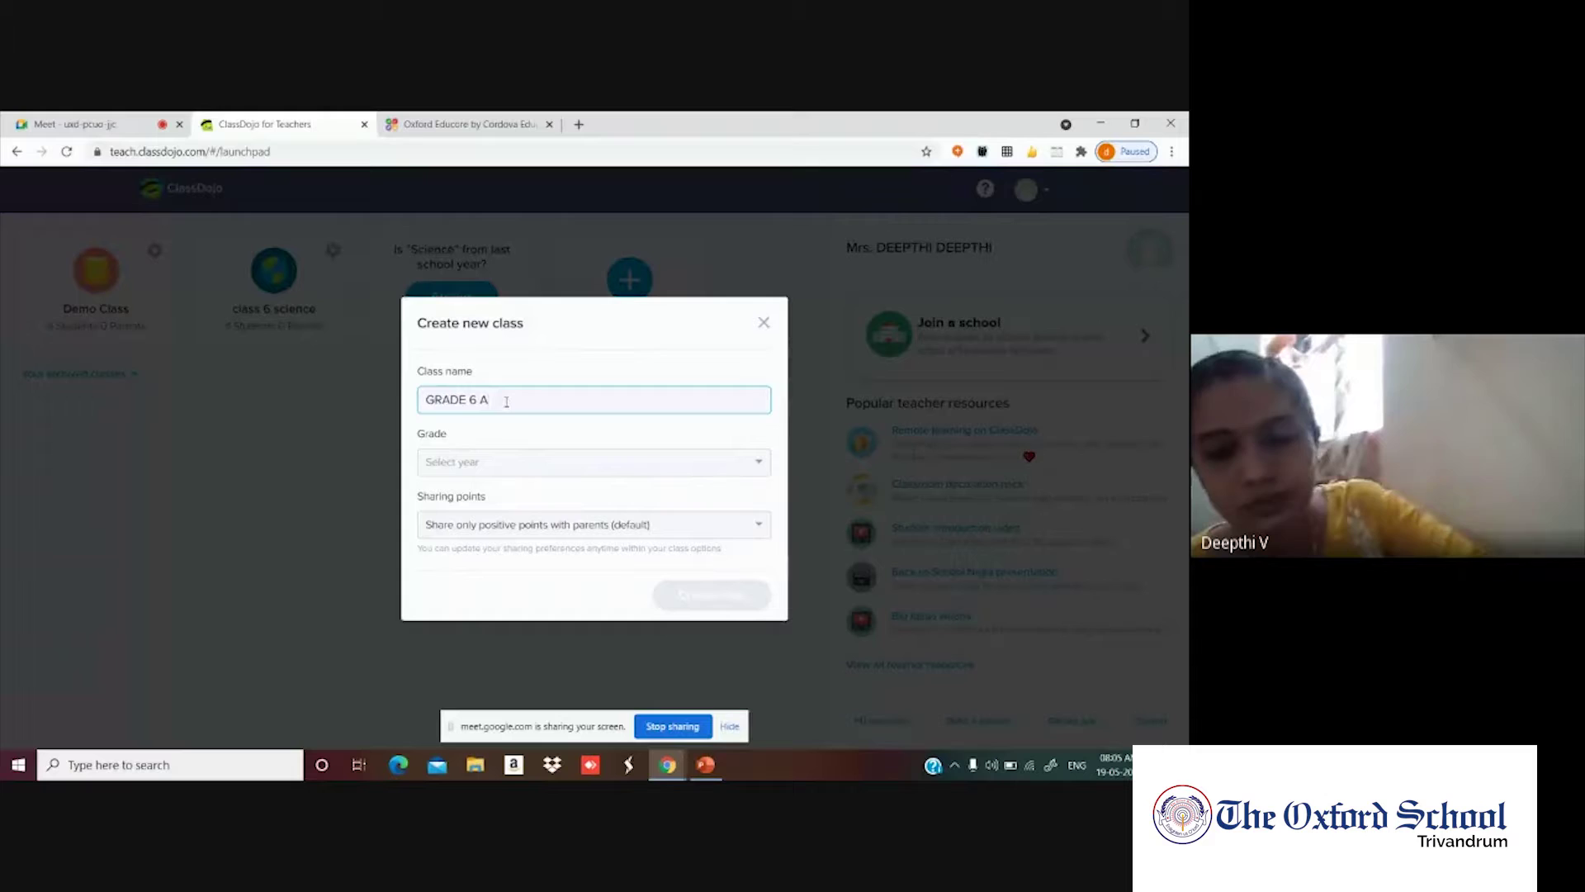
key(BackSpace)
text(S)
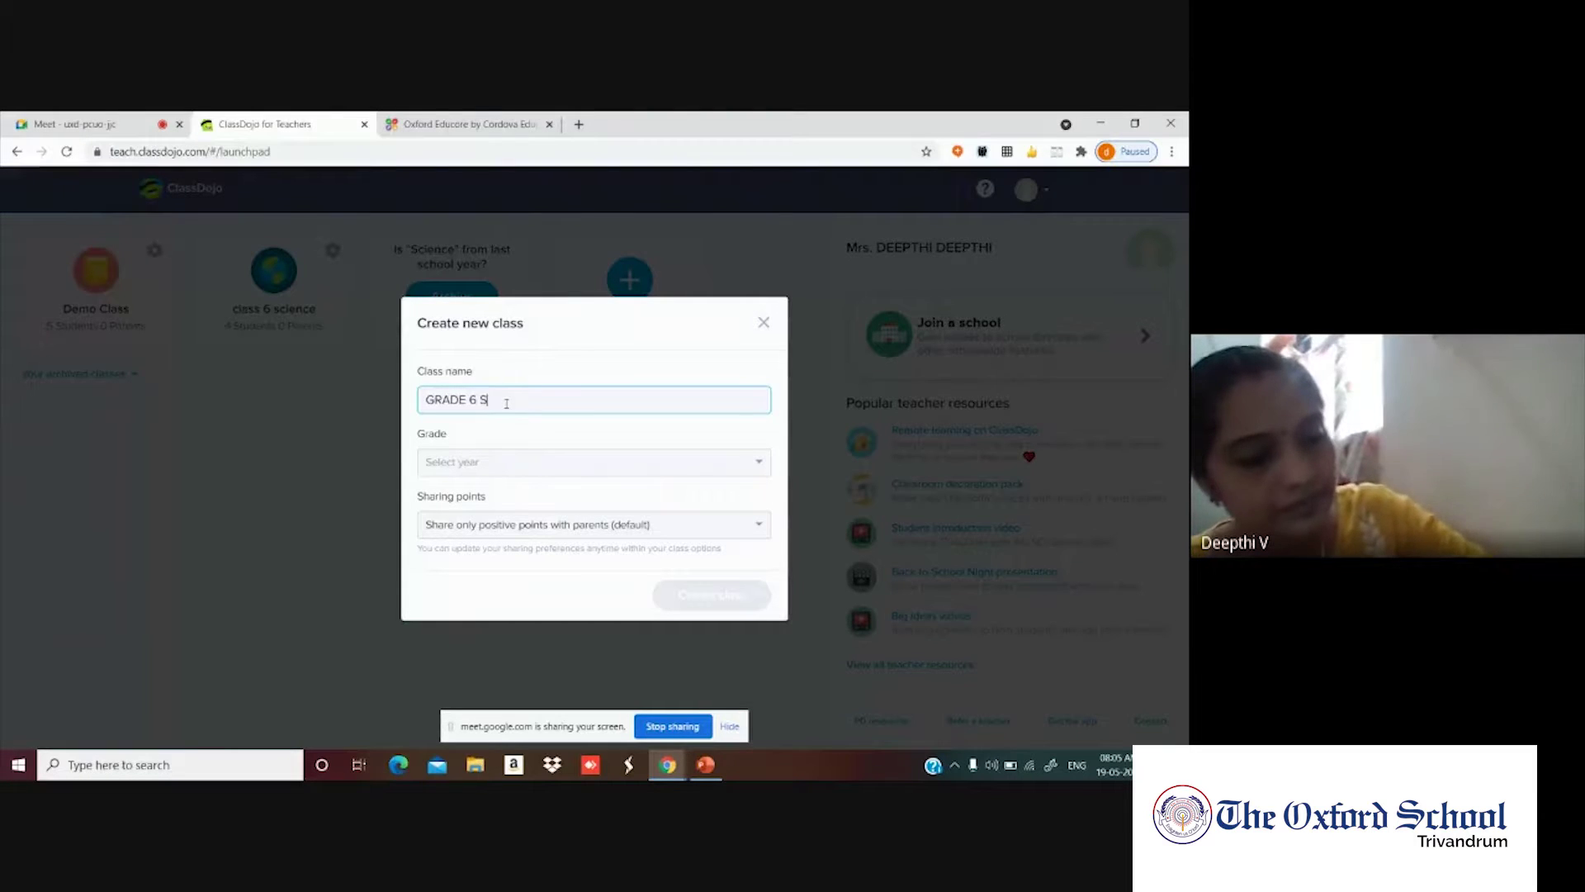
text(CIENC)
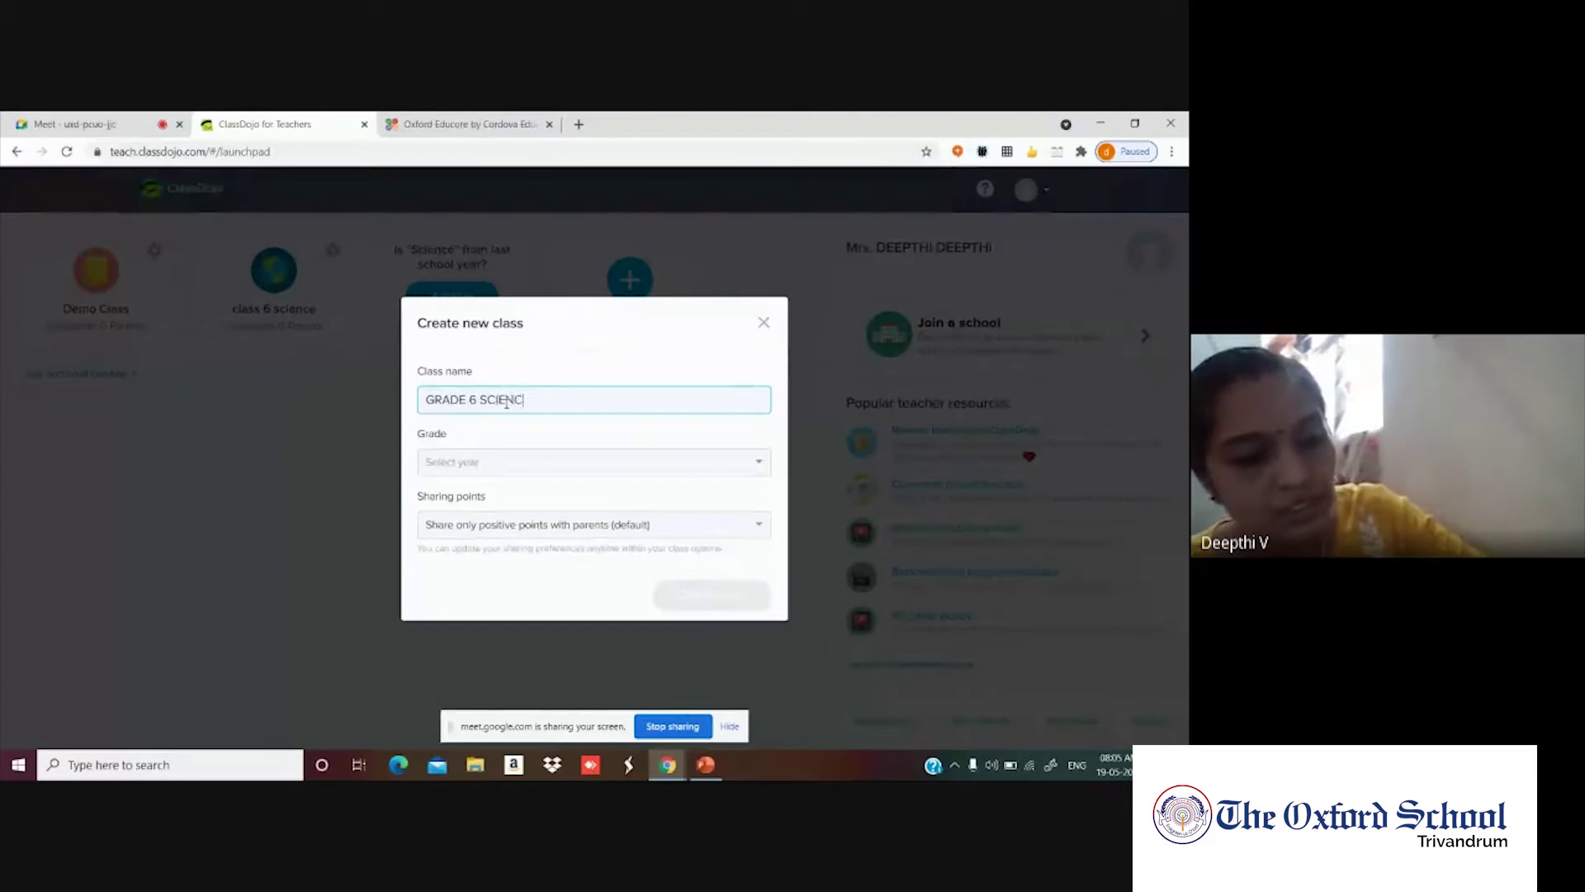
text(E)
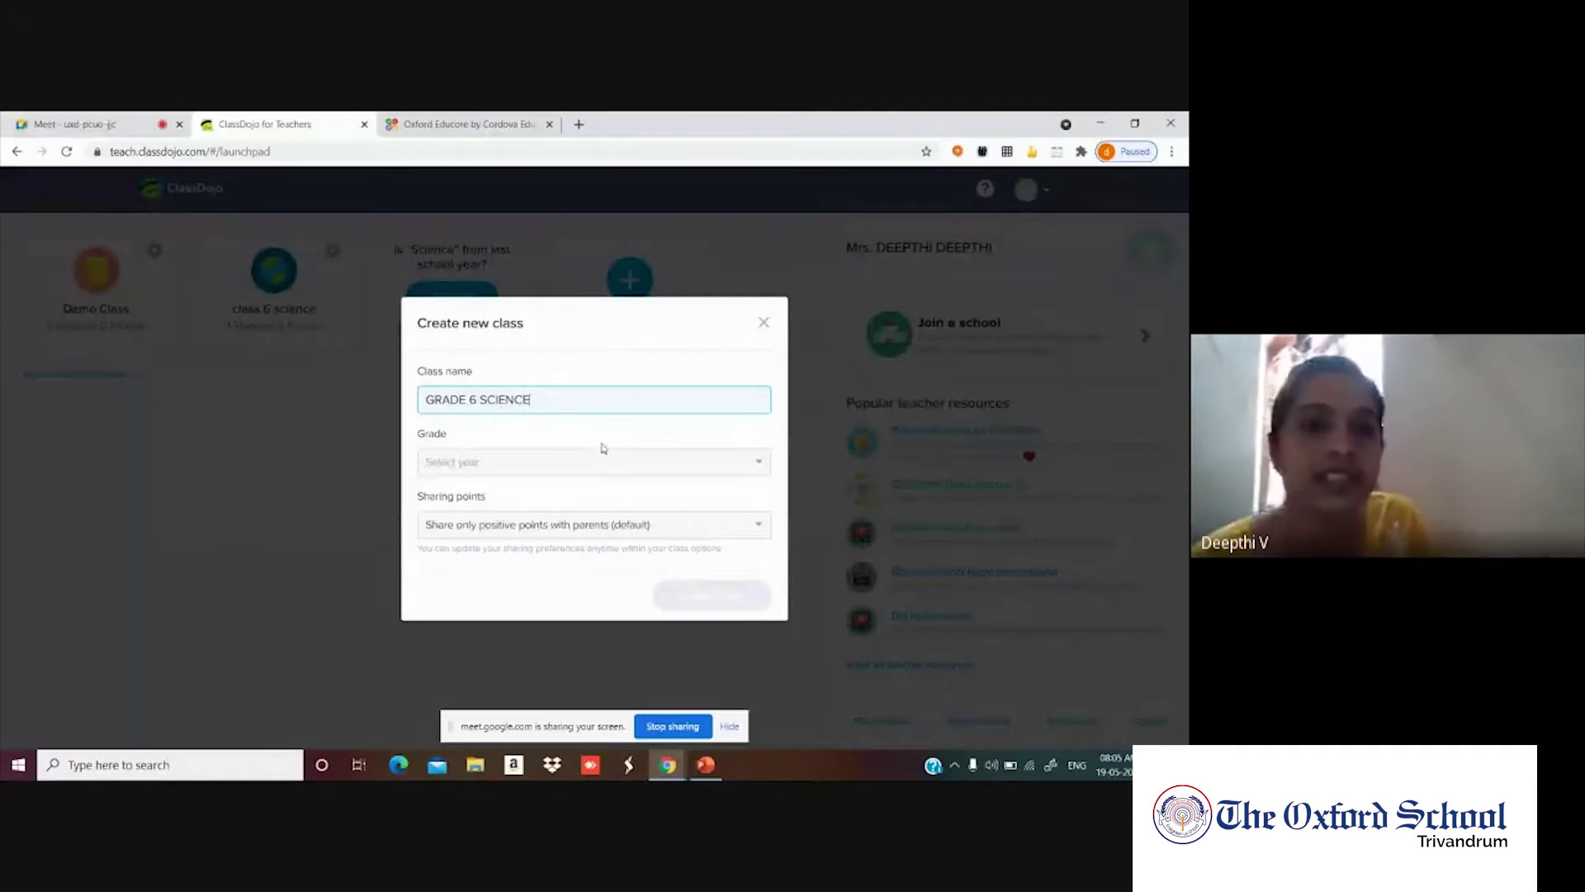
Set the new class's grade to 6th Grade and create the class with the default points sharing.
click(759, 464)
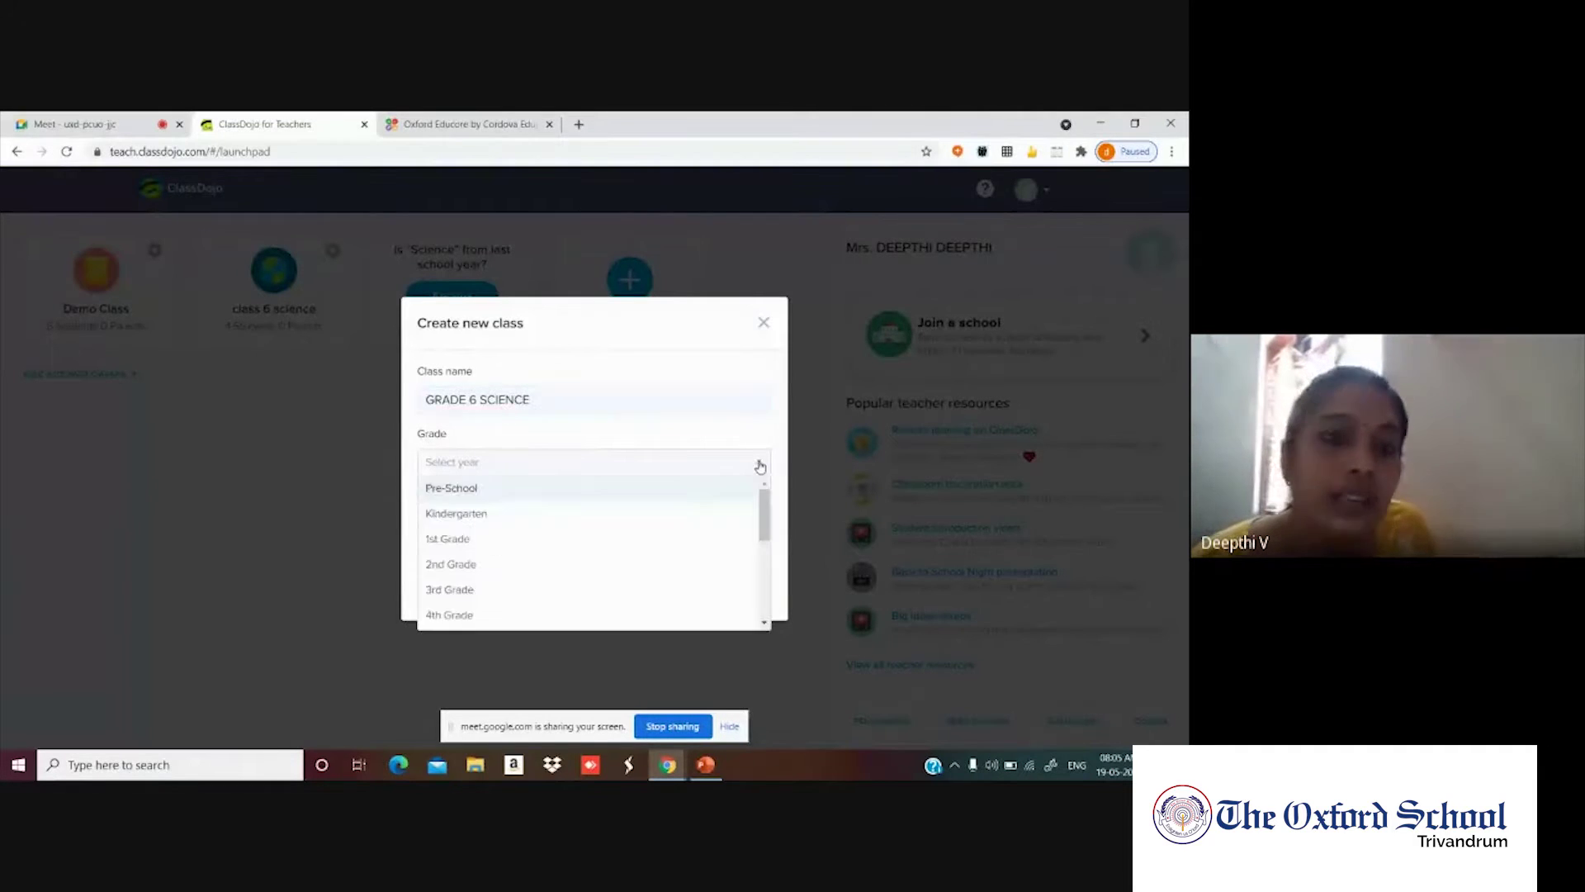
scroll(535, 538, down, 1)
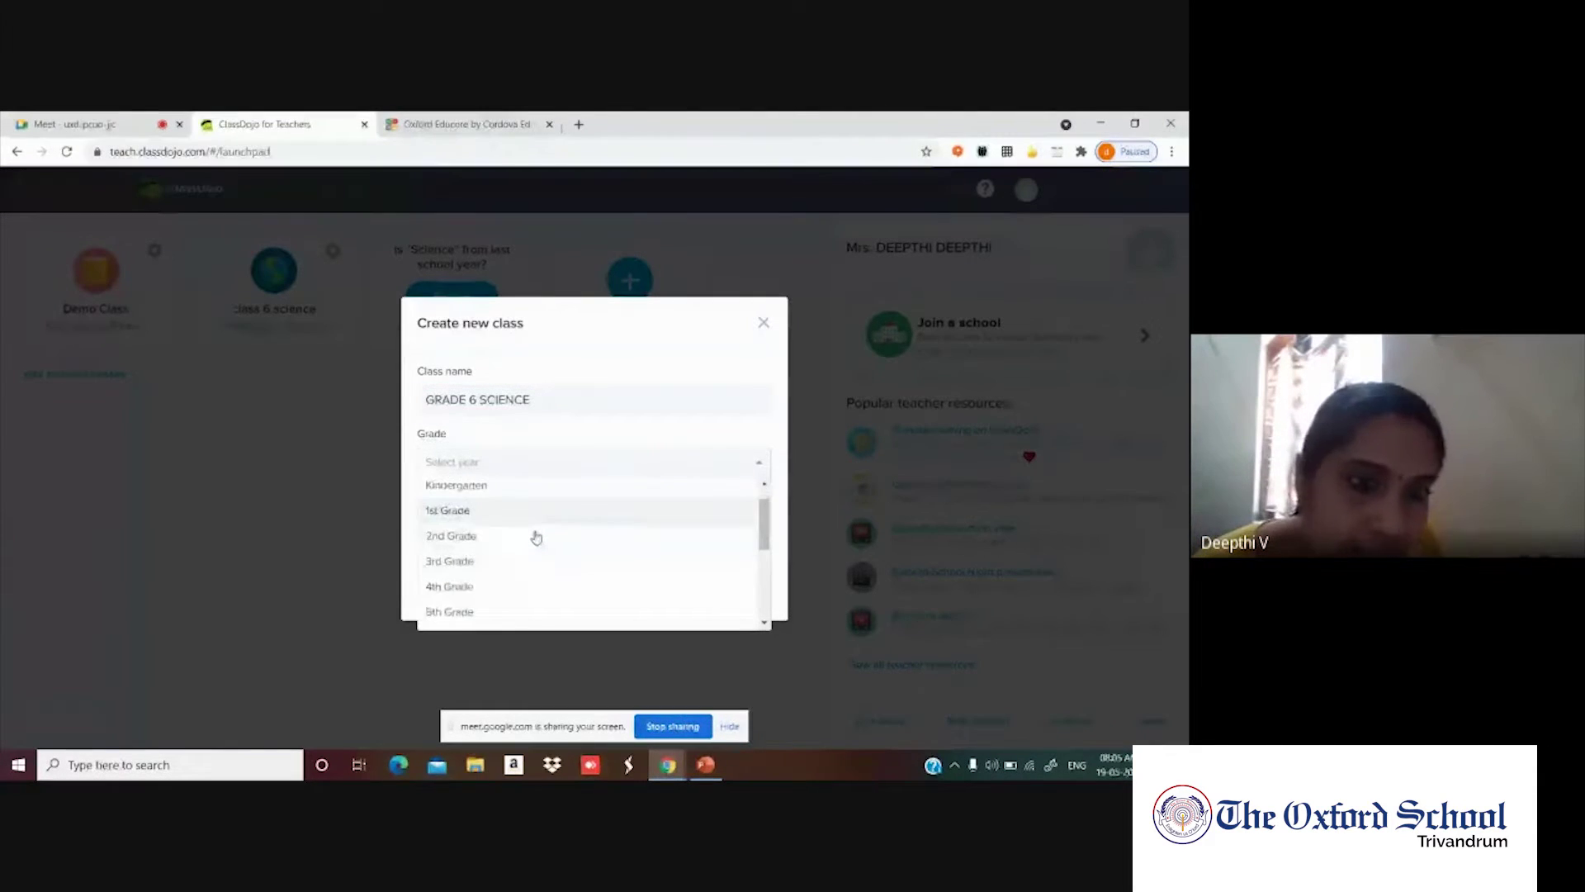
click(459, 590)
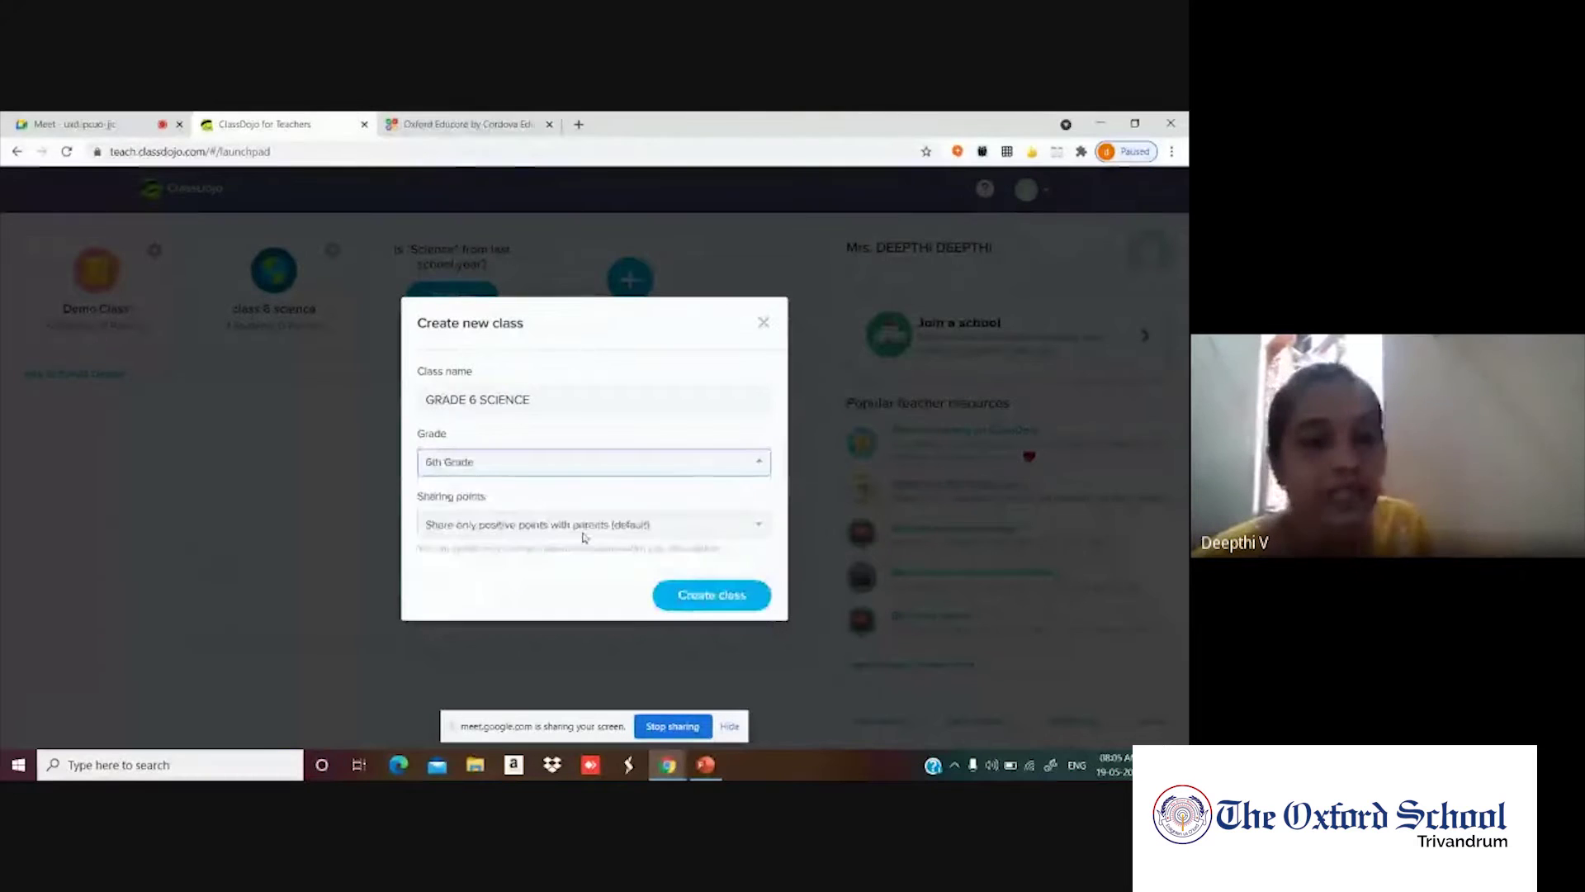
click(692, 601)
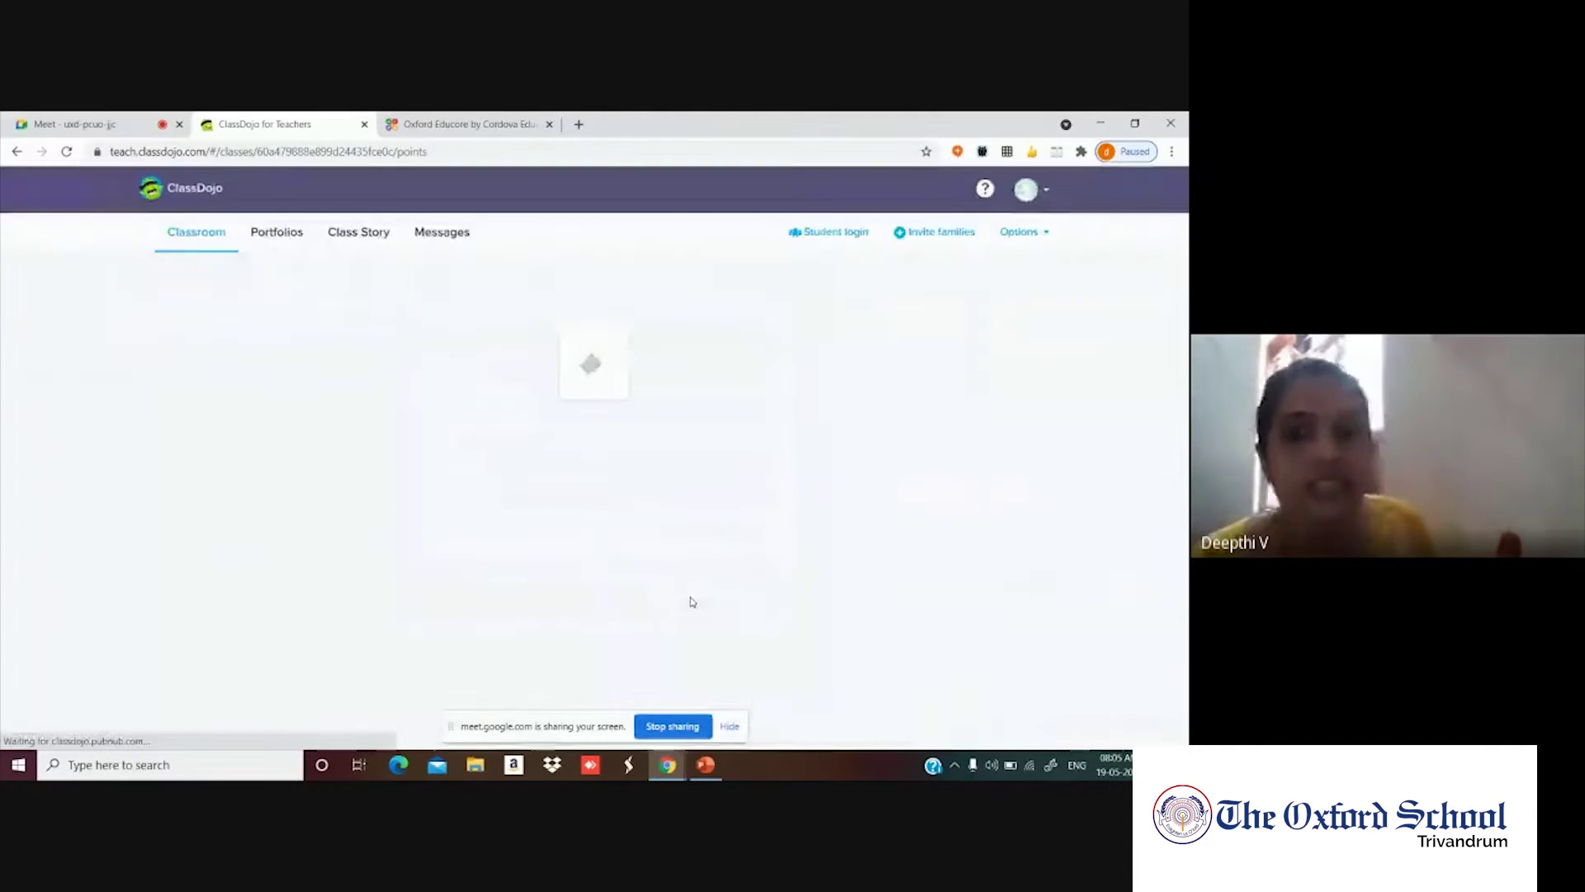
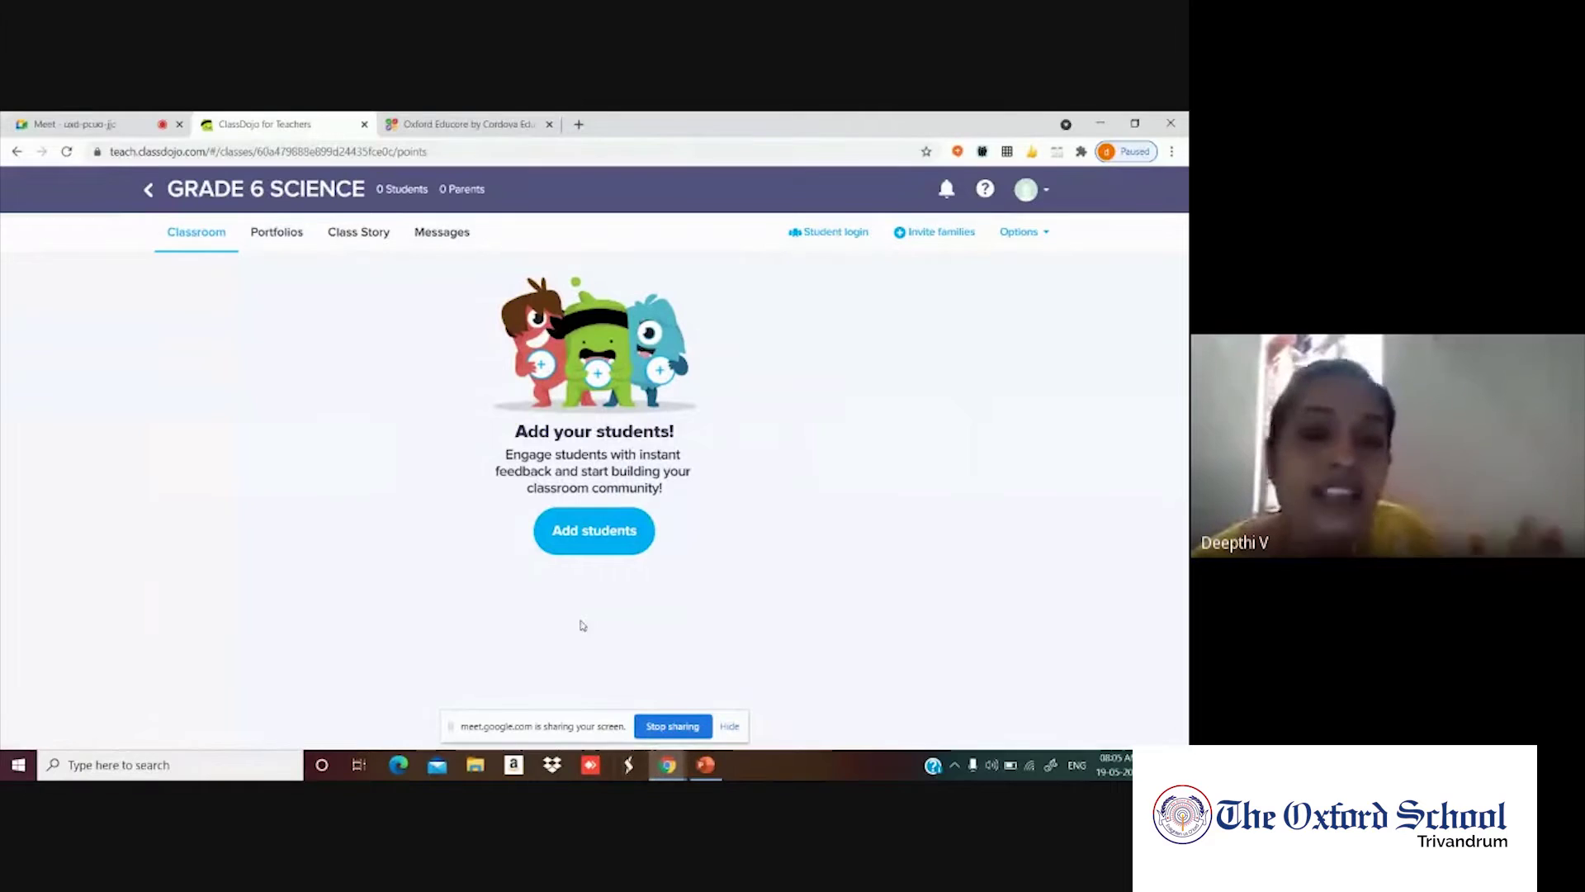
Check the participants in the Google Meet call and return to the GRADE 6 SCIENCE class in ClassDojo.
click(668, 765)
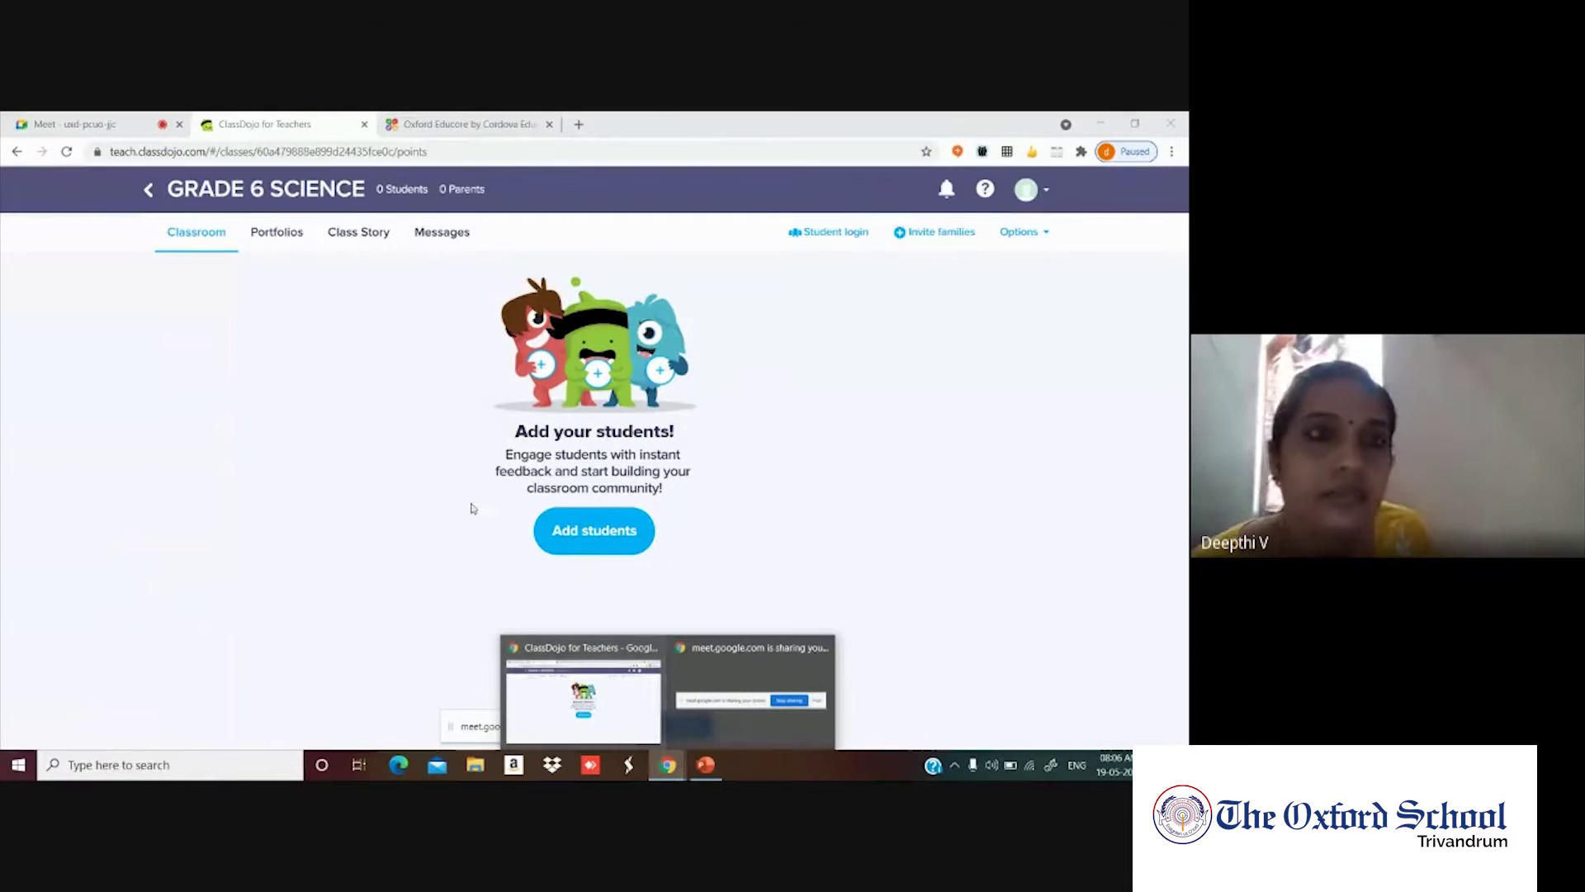
click(131, 125)
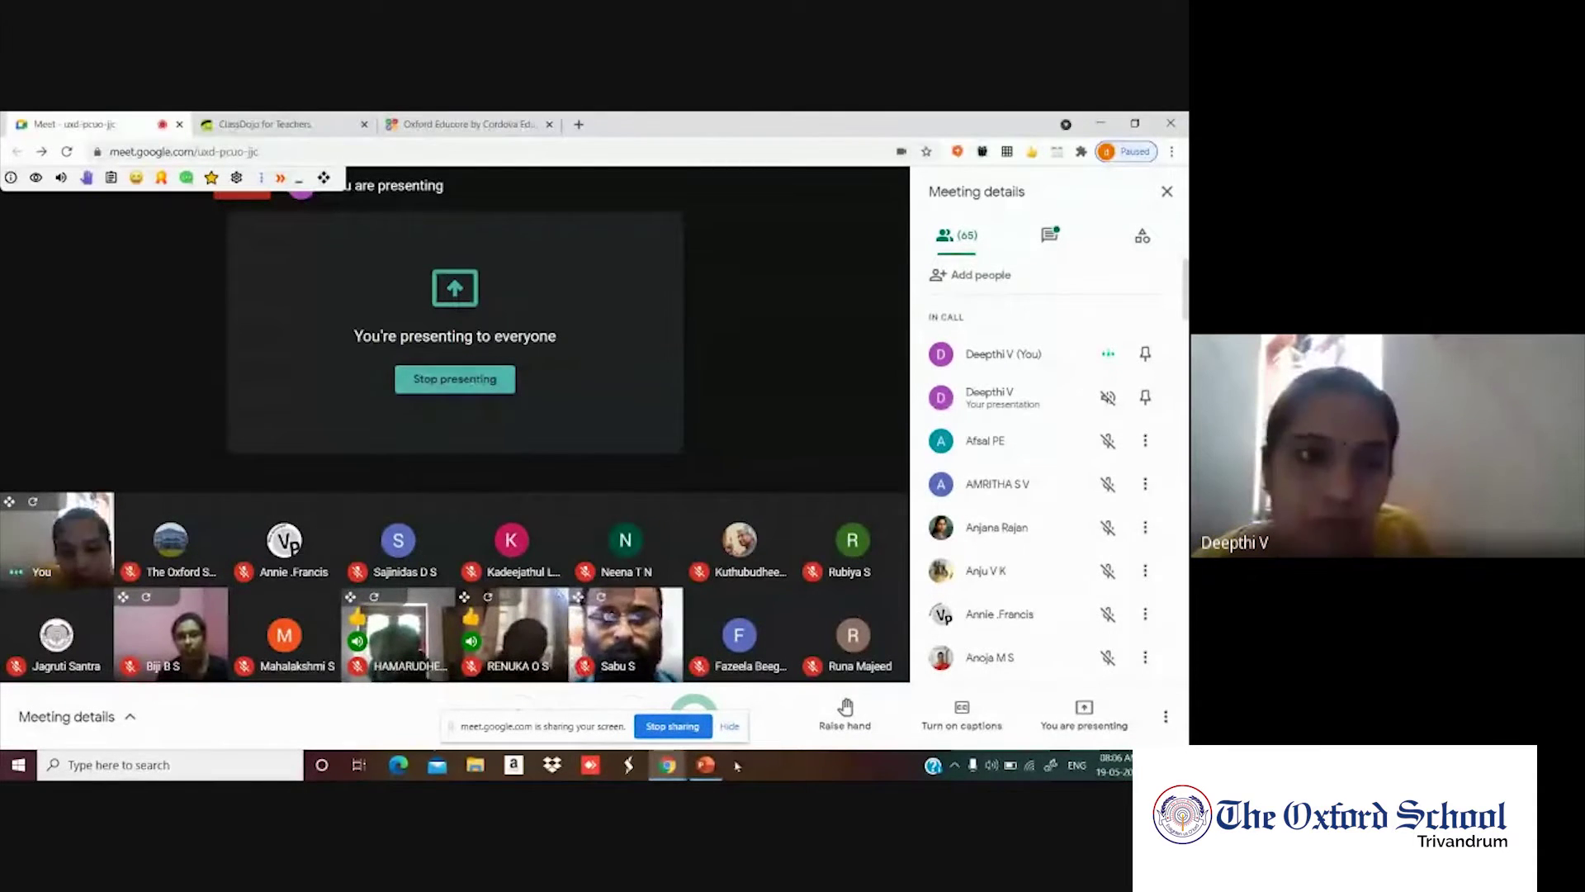
click(321, 127)
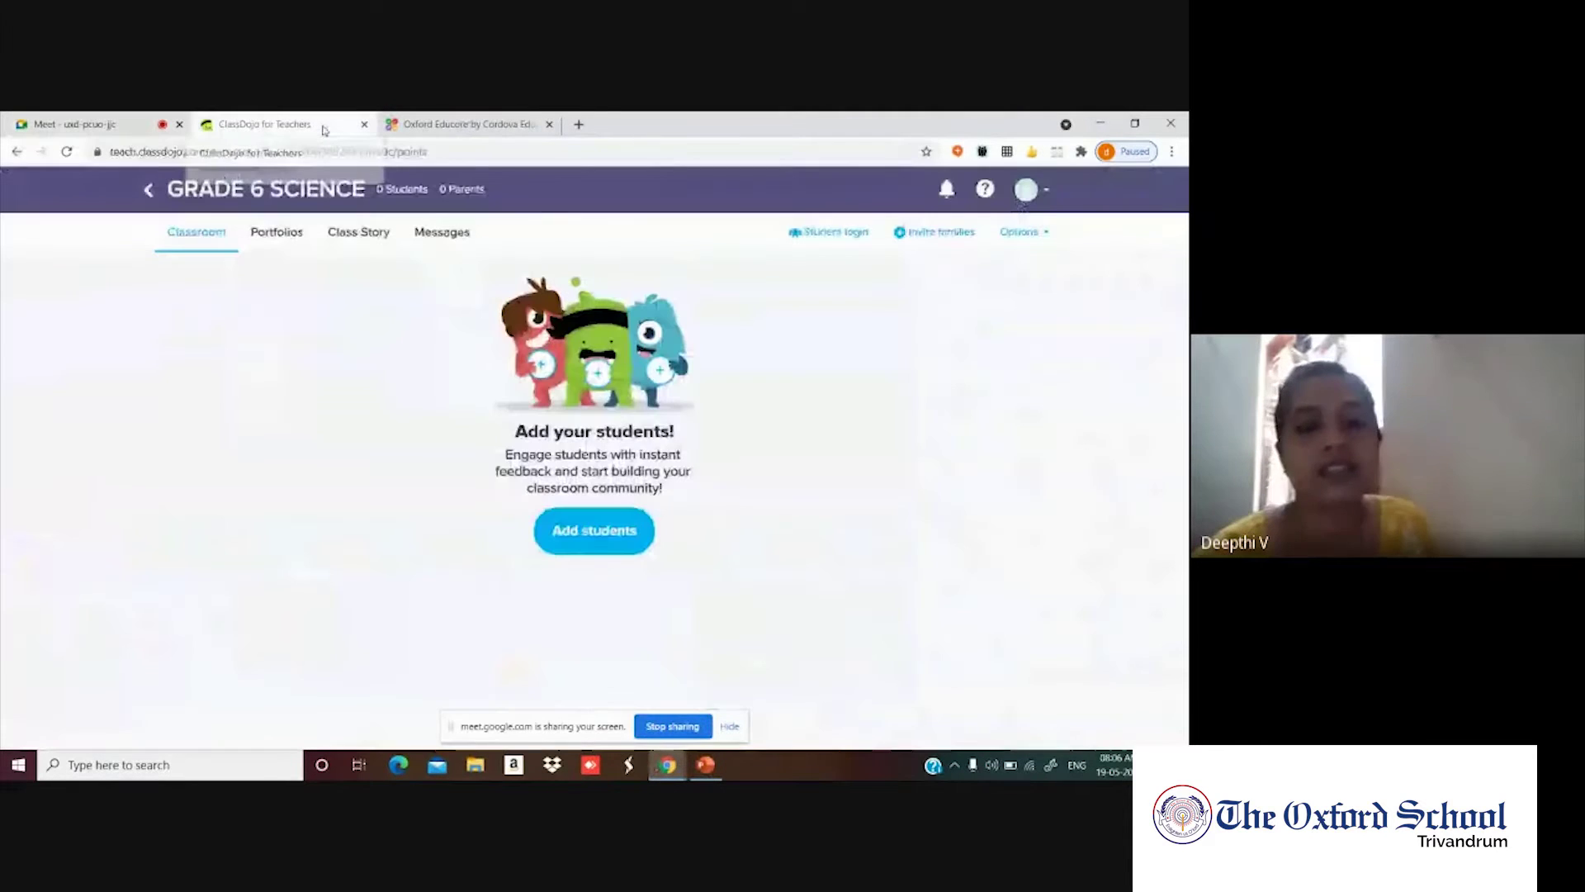
Add one student to the GRADE 6 SCIENCE class by entering the student's first name and last initial, and save.
click(592, 532)
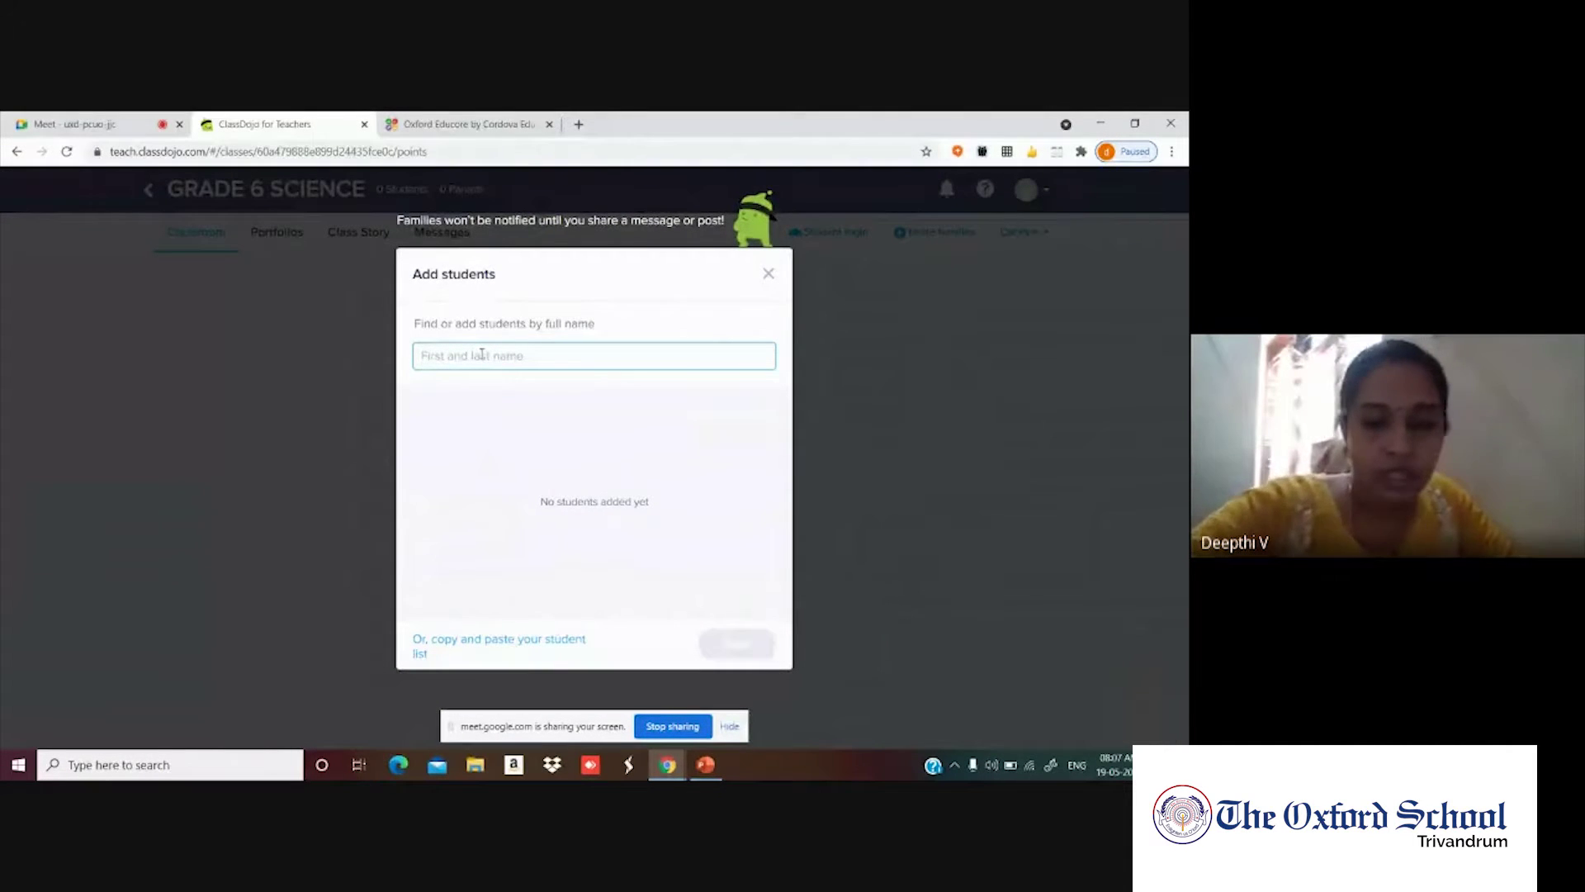
text(D)
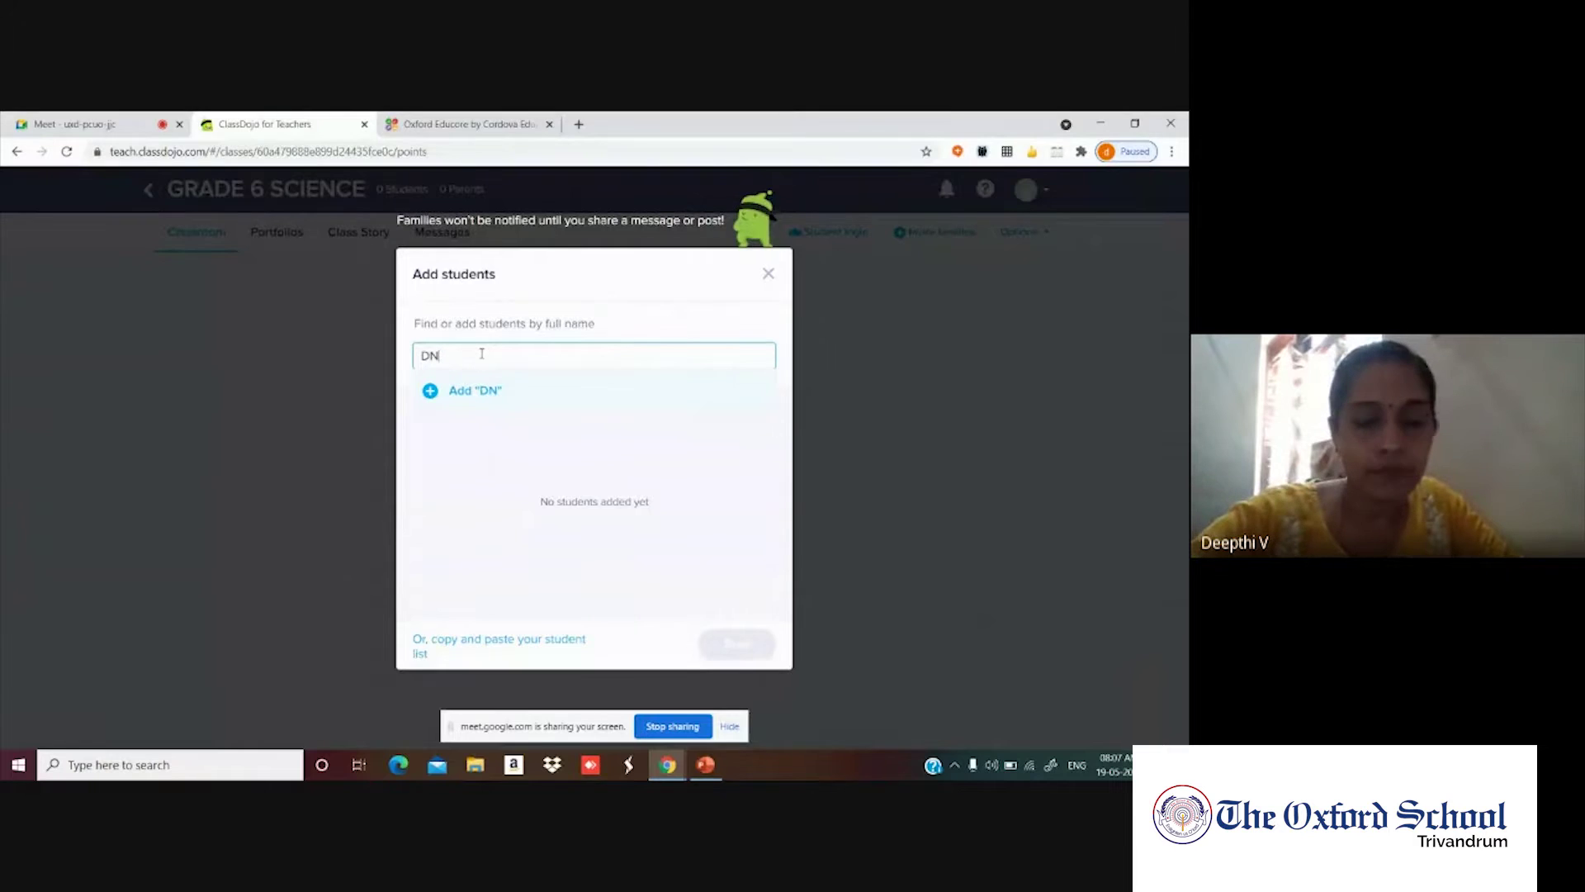
text(N)
key(BackSpace)
key(BackSpace)
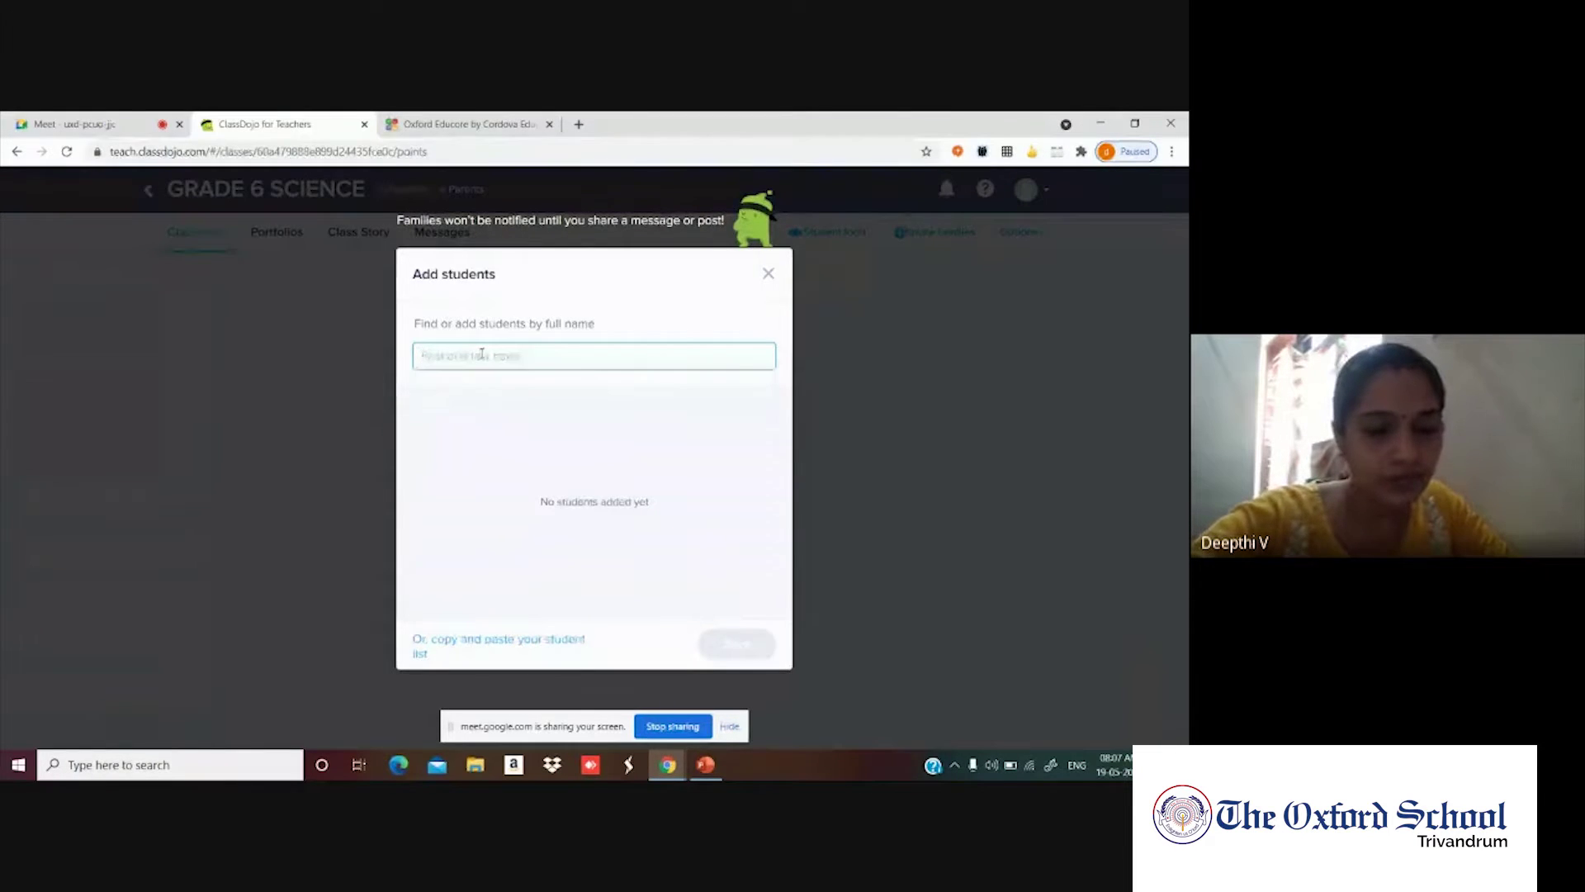
text(ANU)
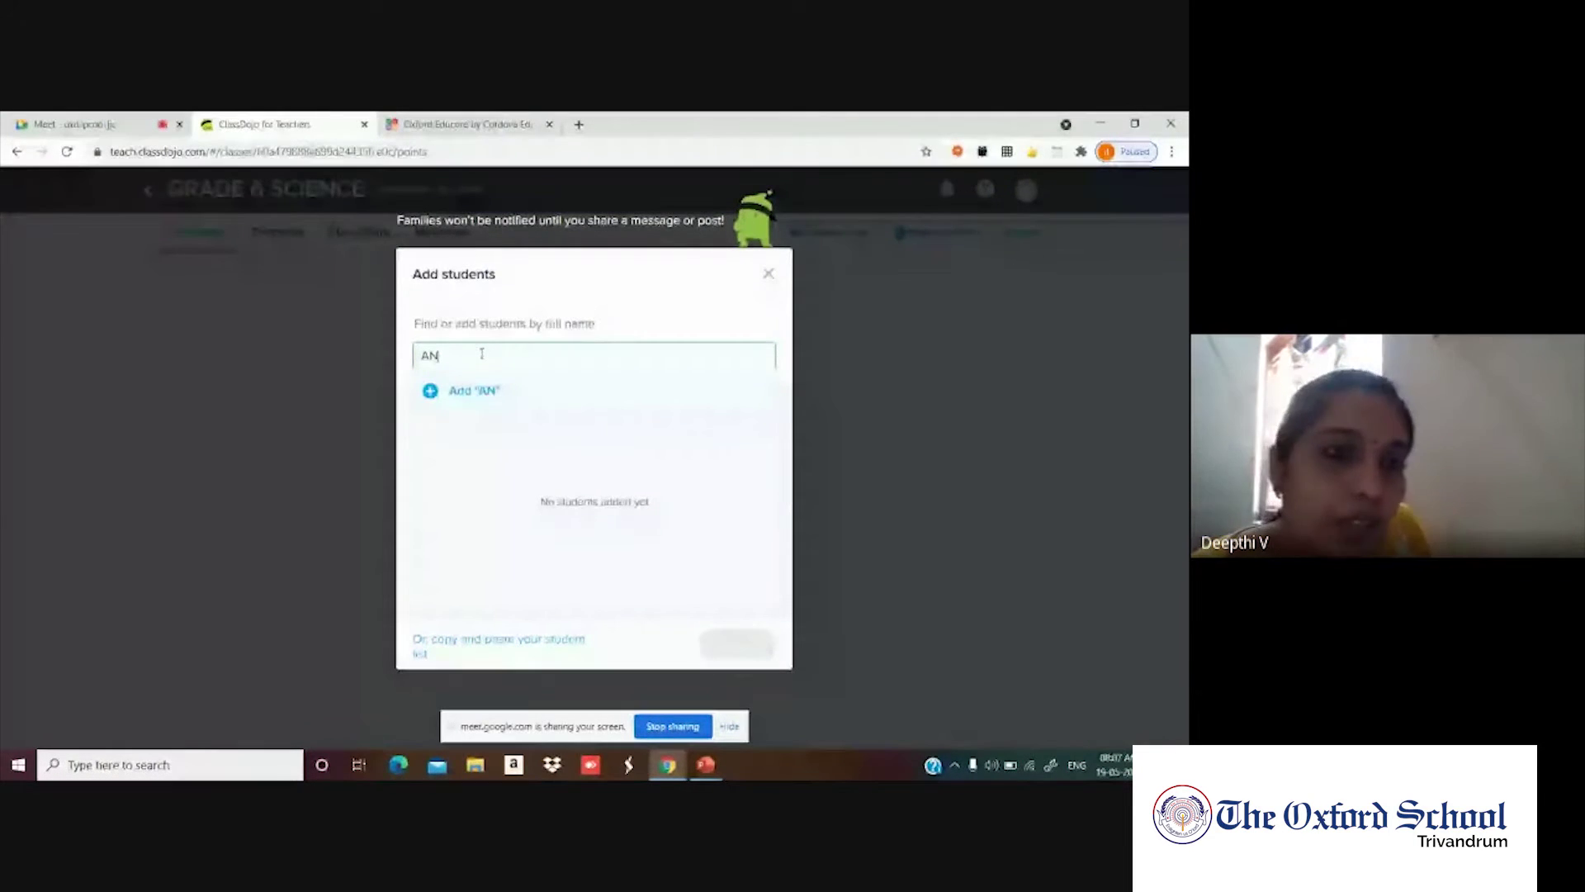
click(431, 393)
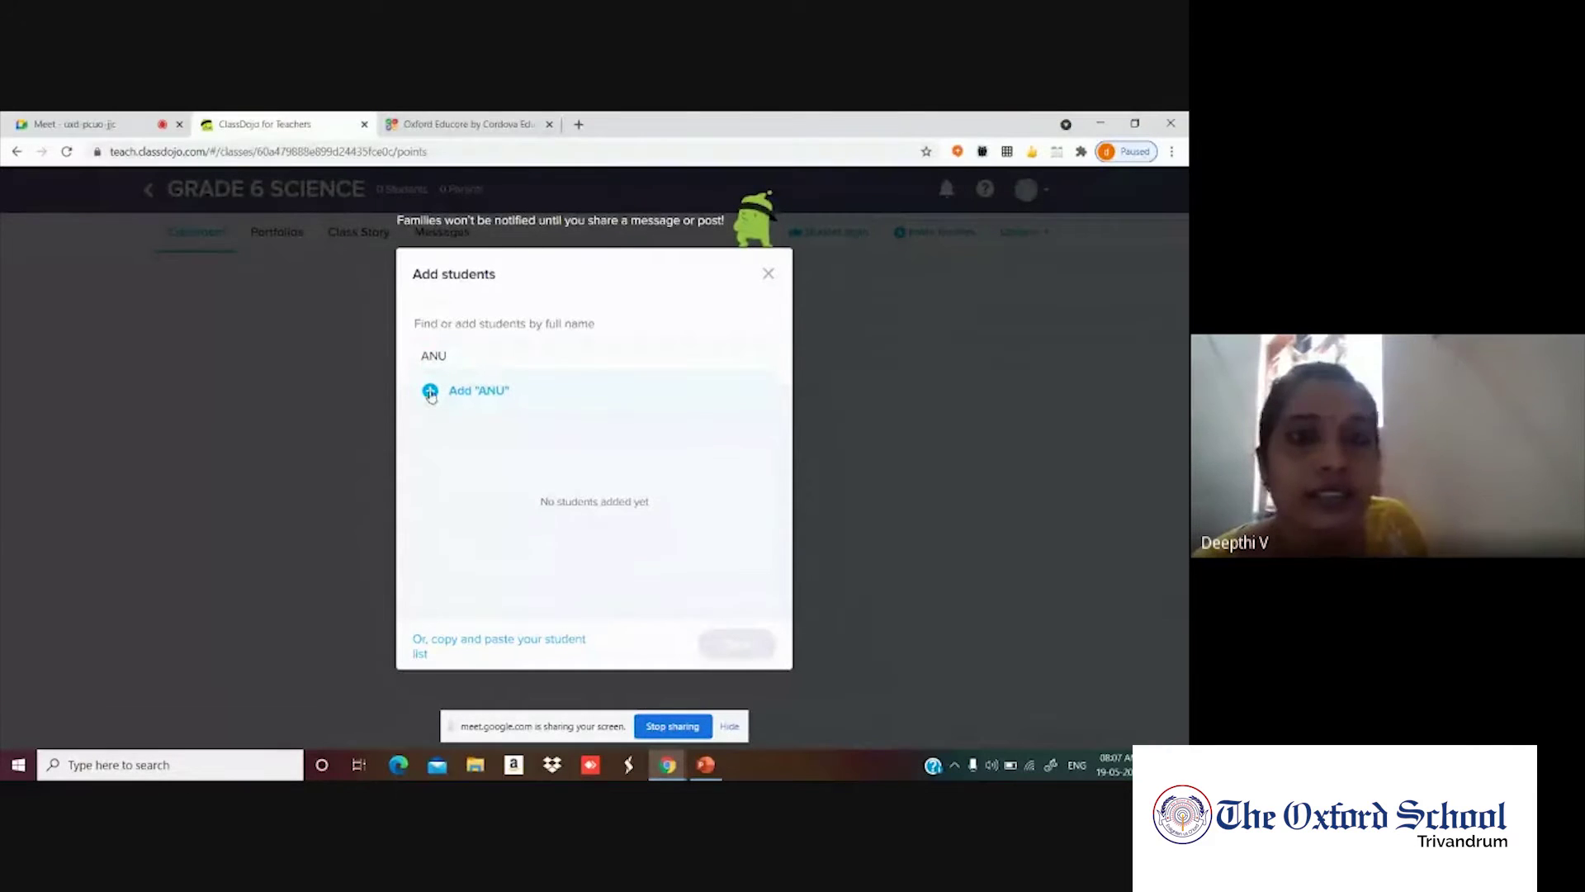
click(478, 361)
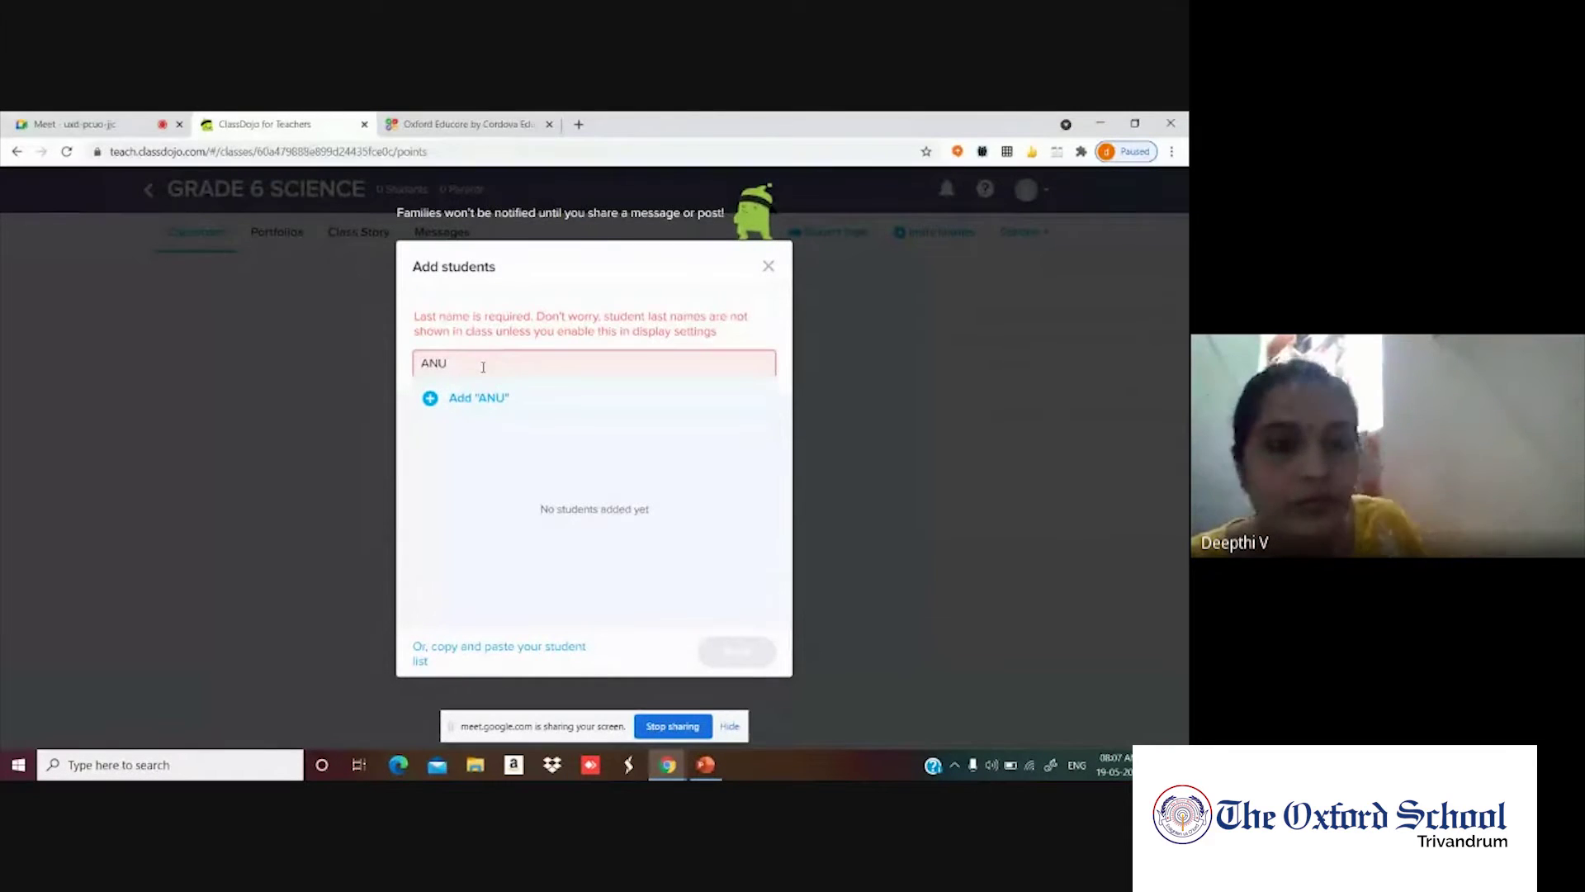
click(439, 396)
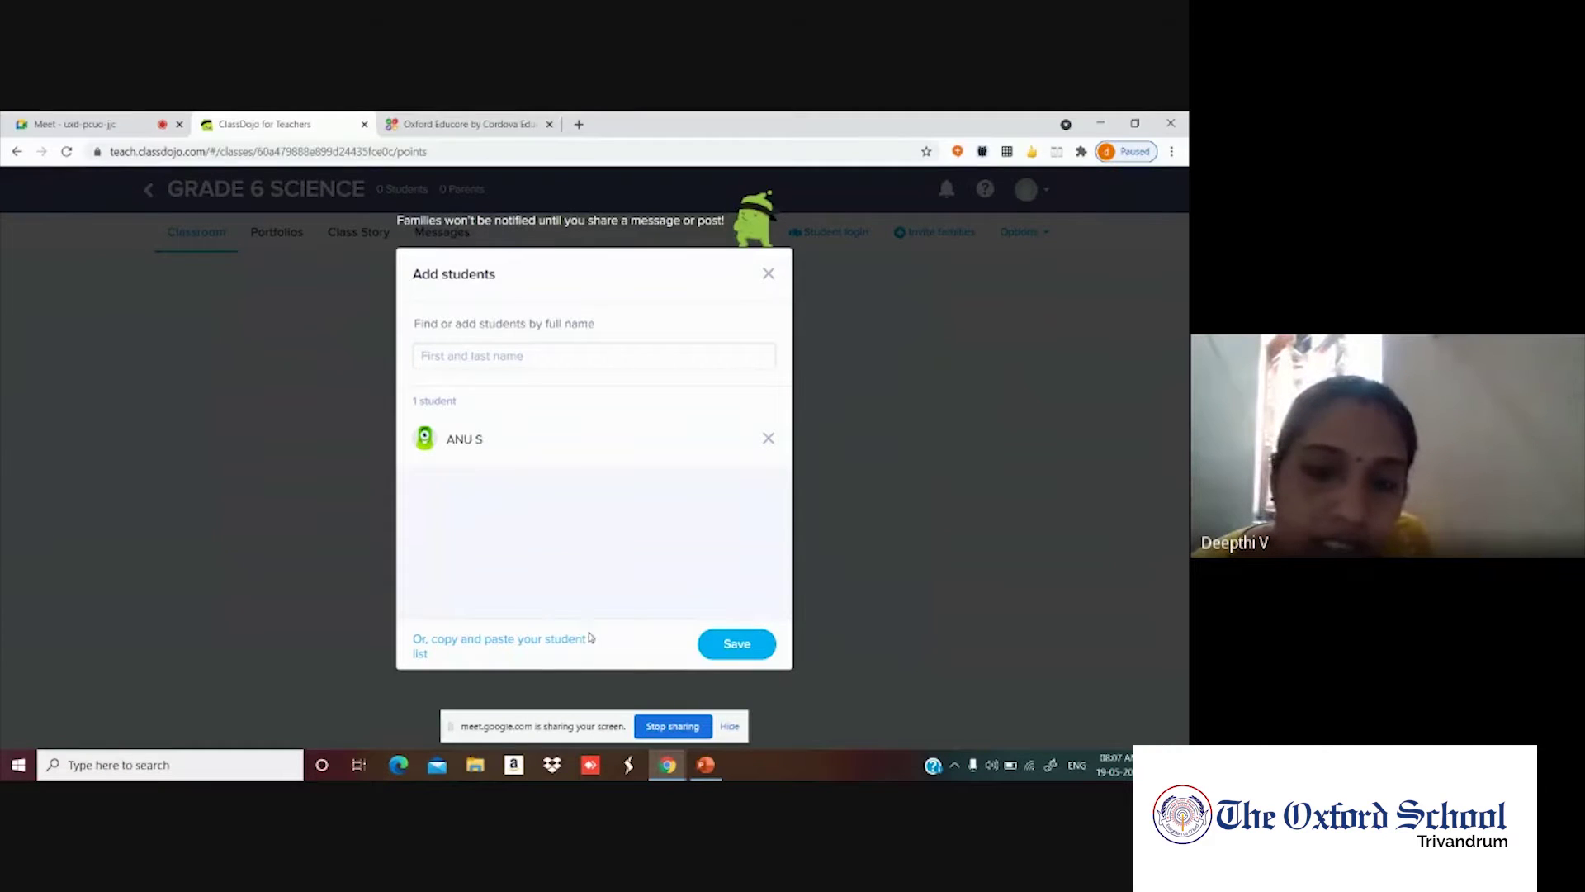
click(741, 649)
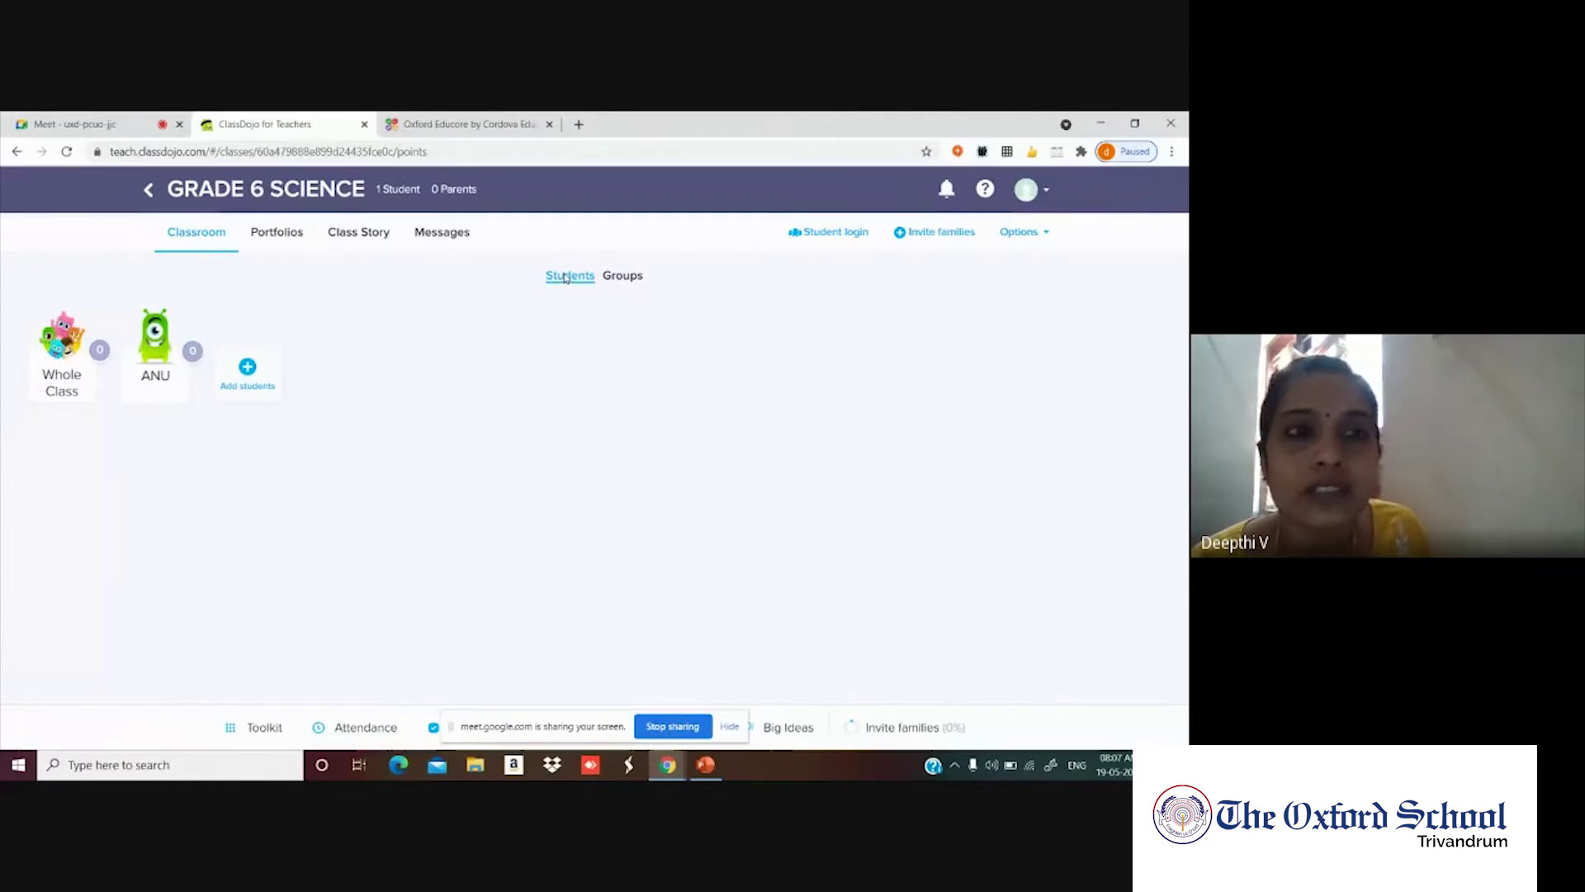
View the option for copying and pasting a student list into the class, and close it without importing anything.
click(263, 368)
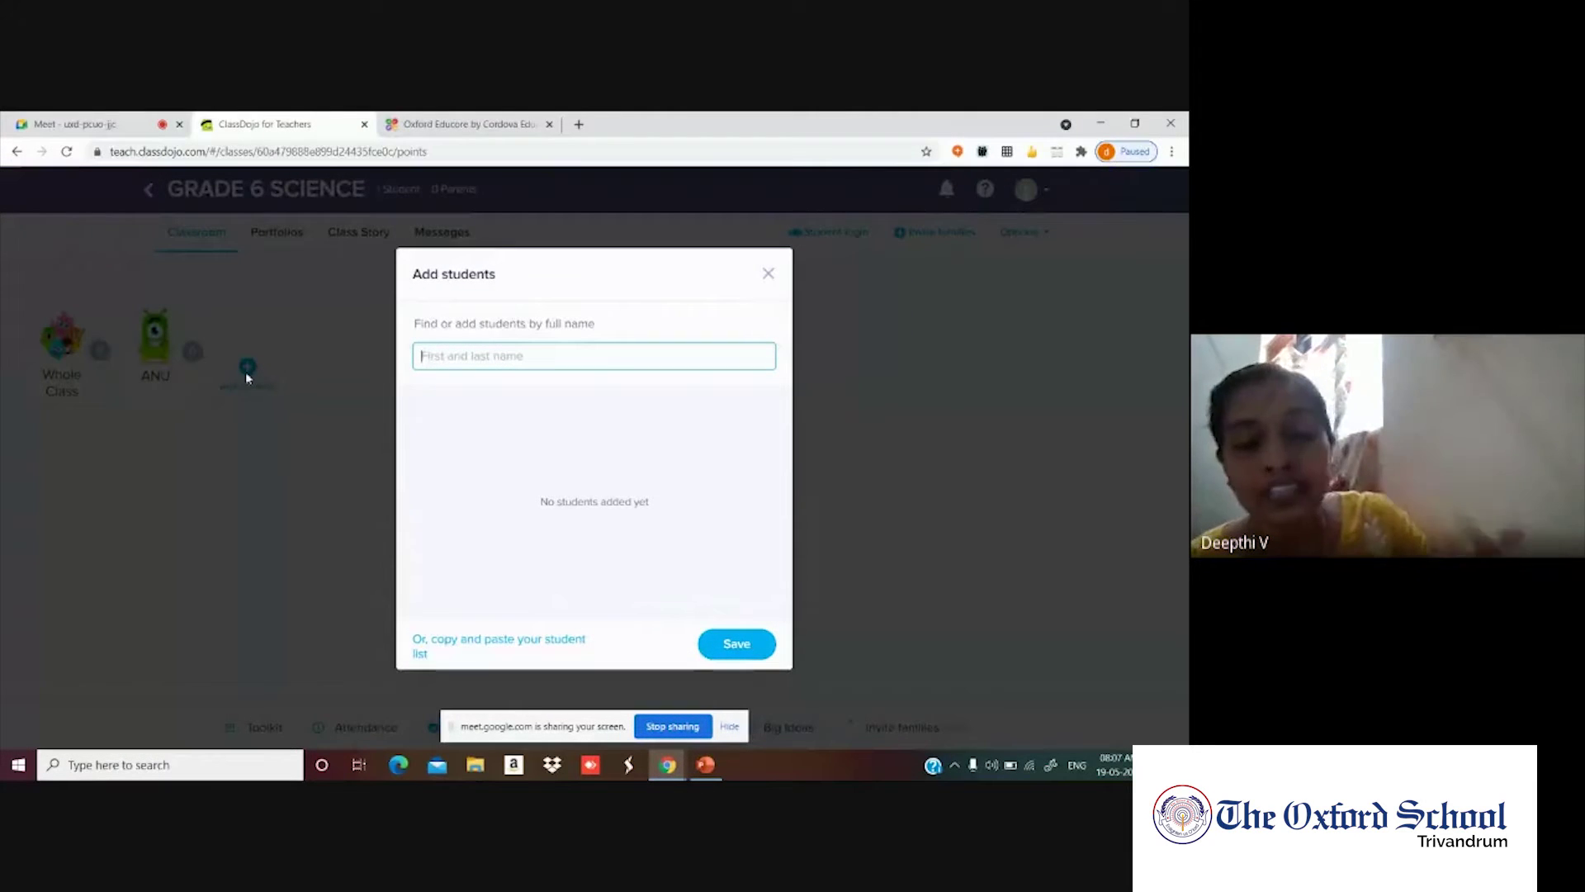
click(453, 645)
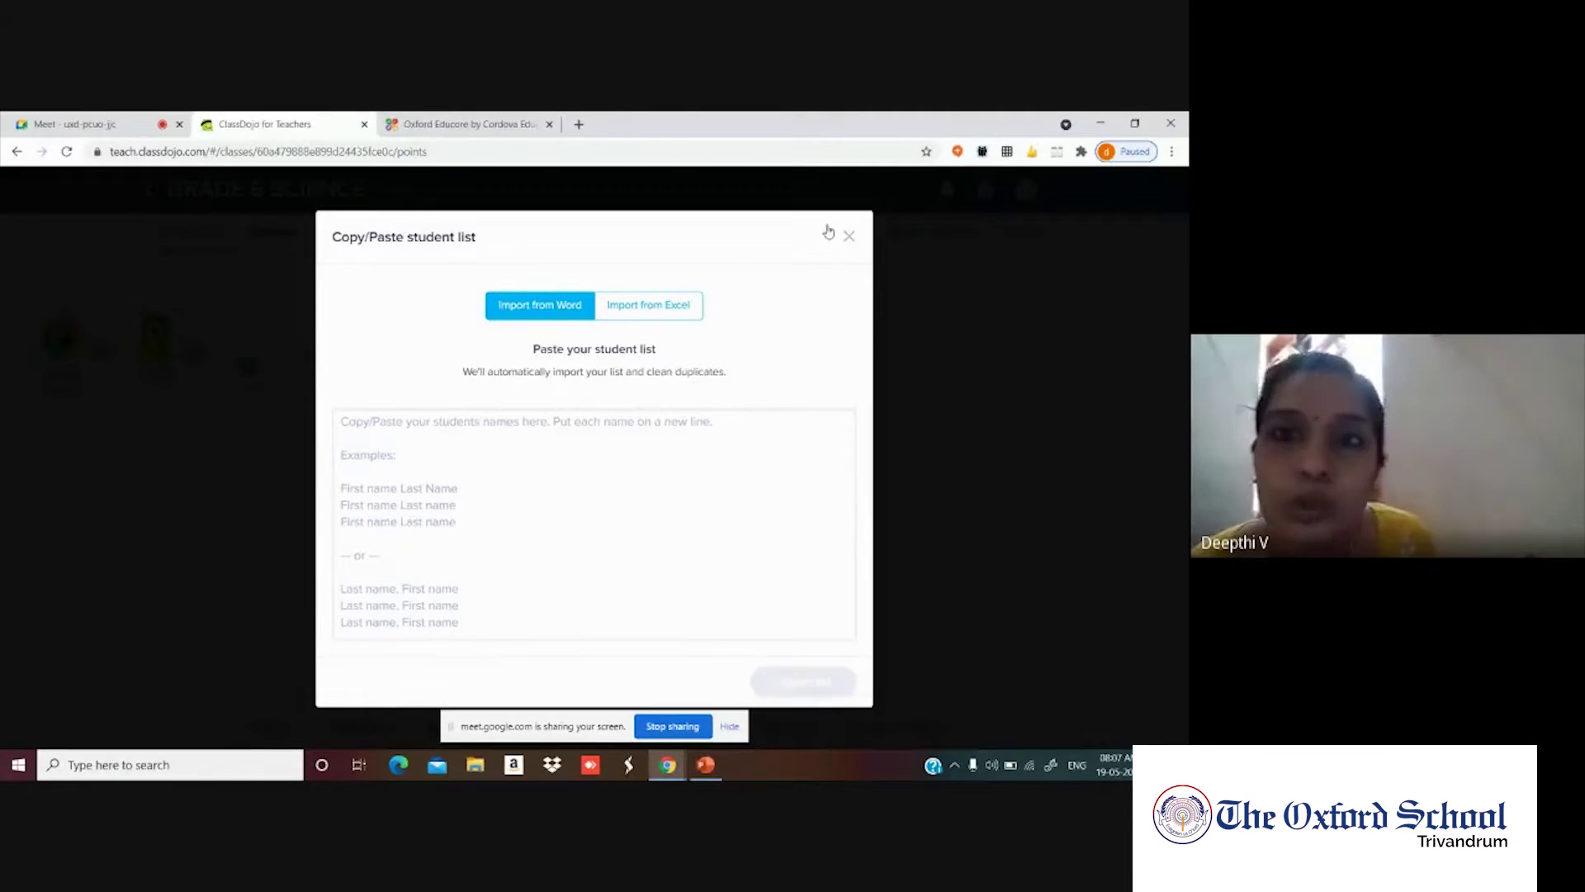
click(848, 239)
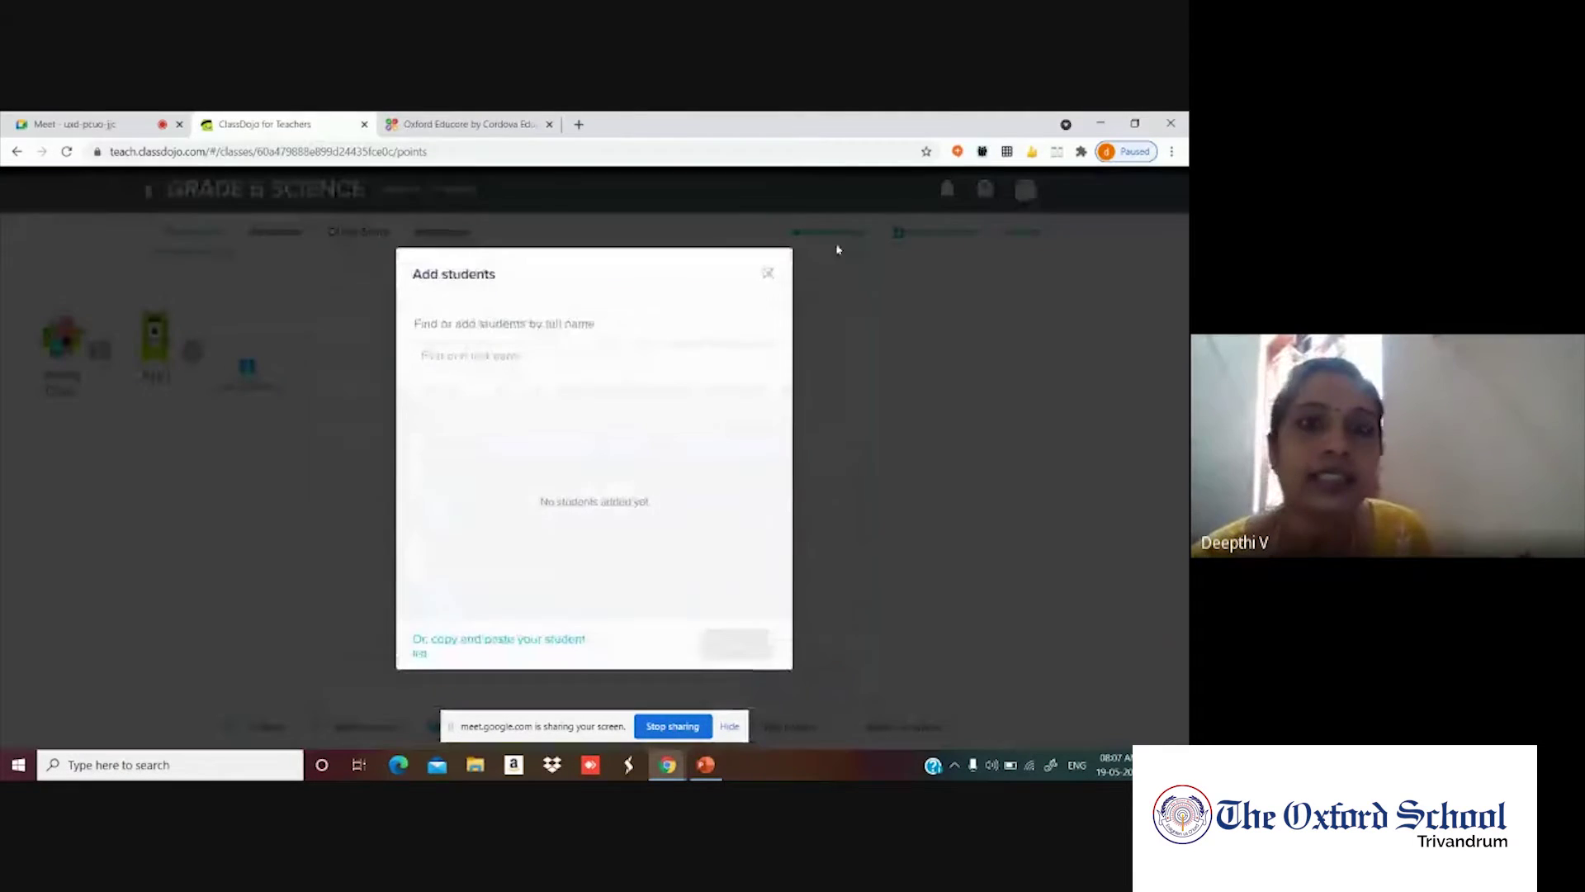
click(771, 272)
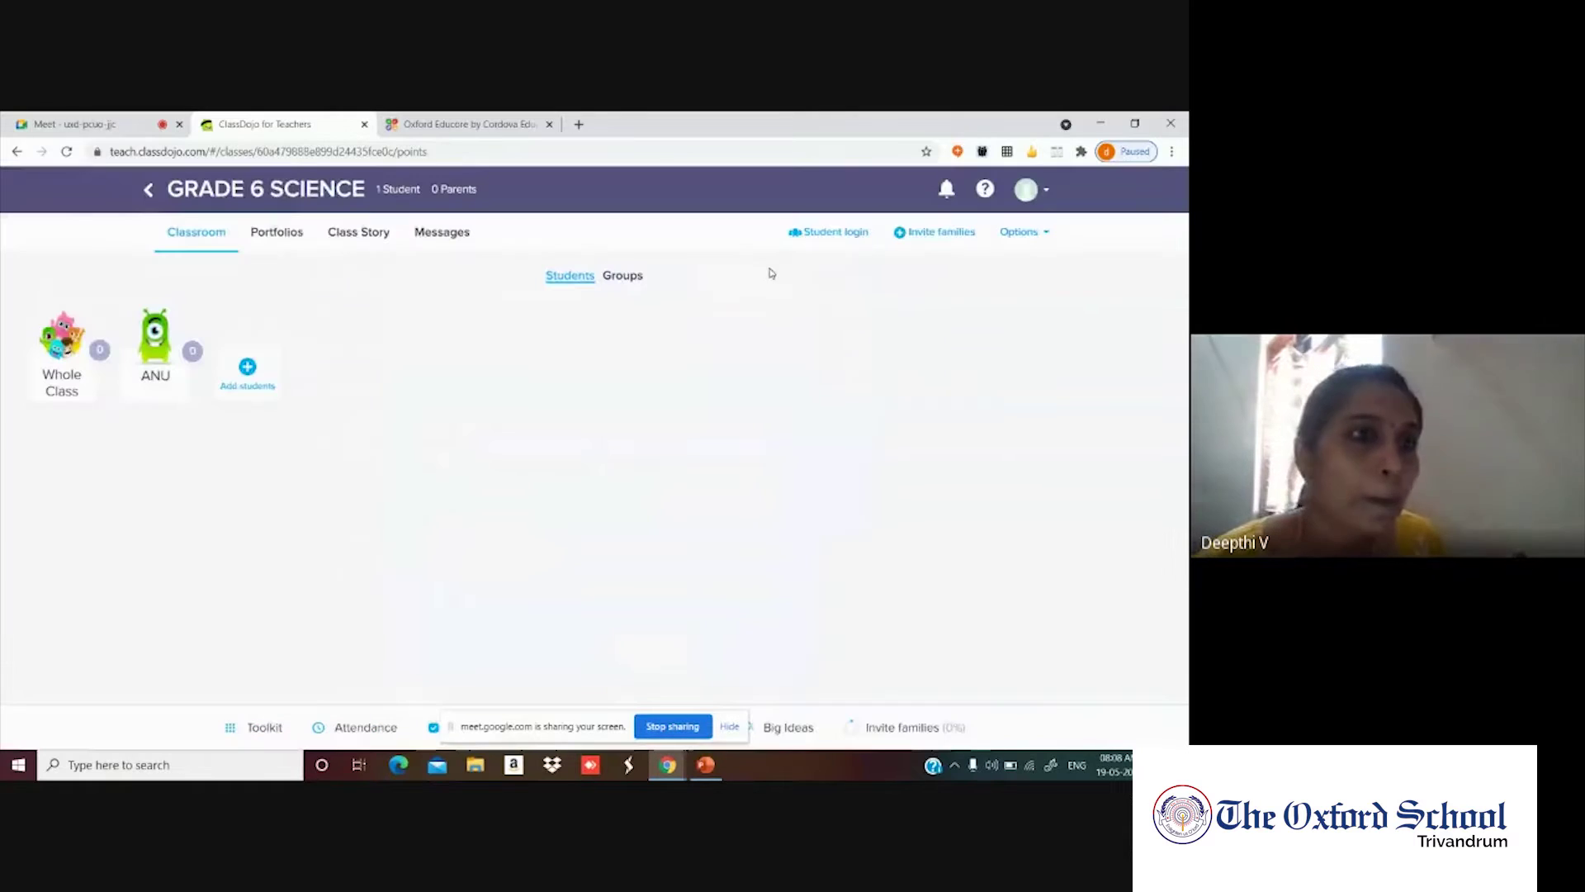
Open the class 6 science class from the class overview, and check the Google Meet call before returning to it.
click(147, 190)
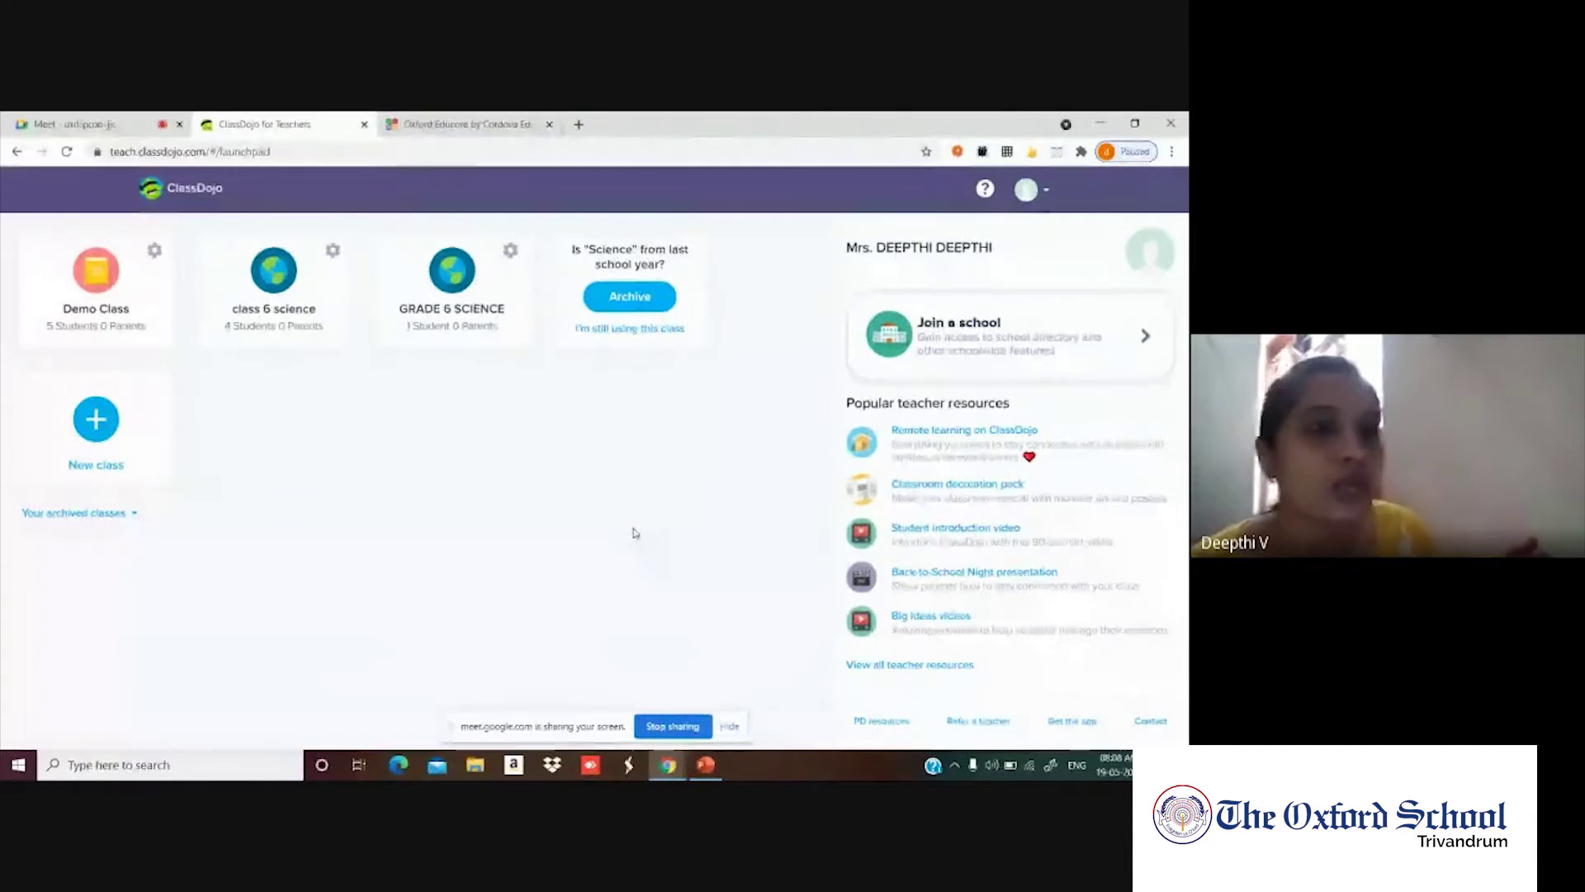
click(269, 279)
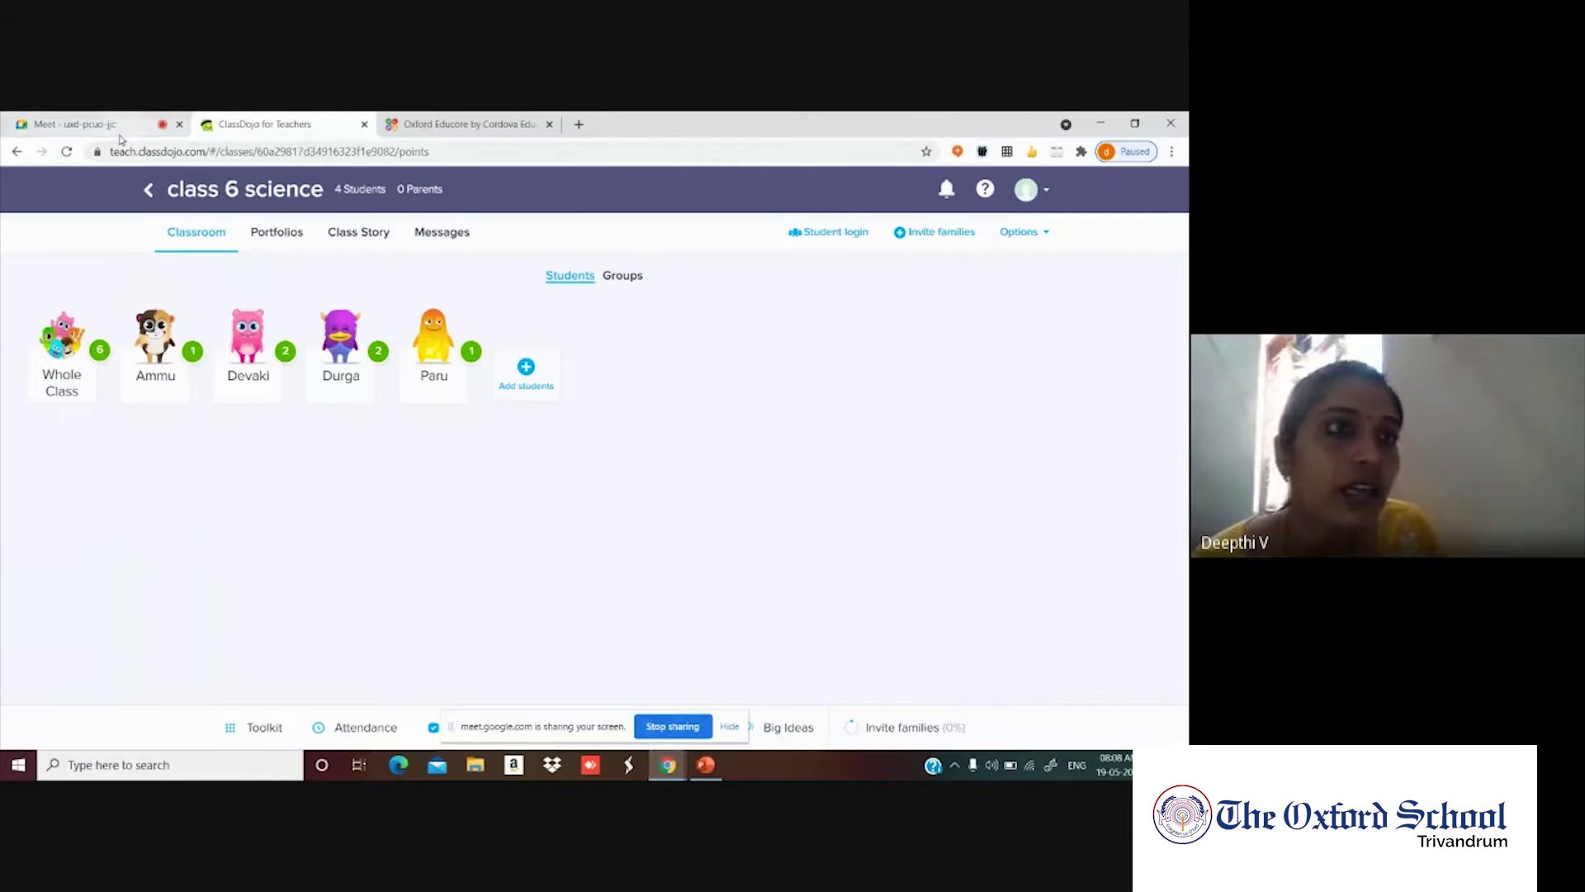
click(83, 124)
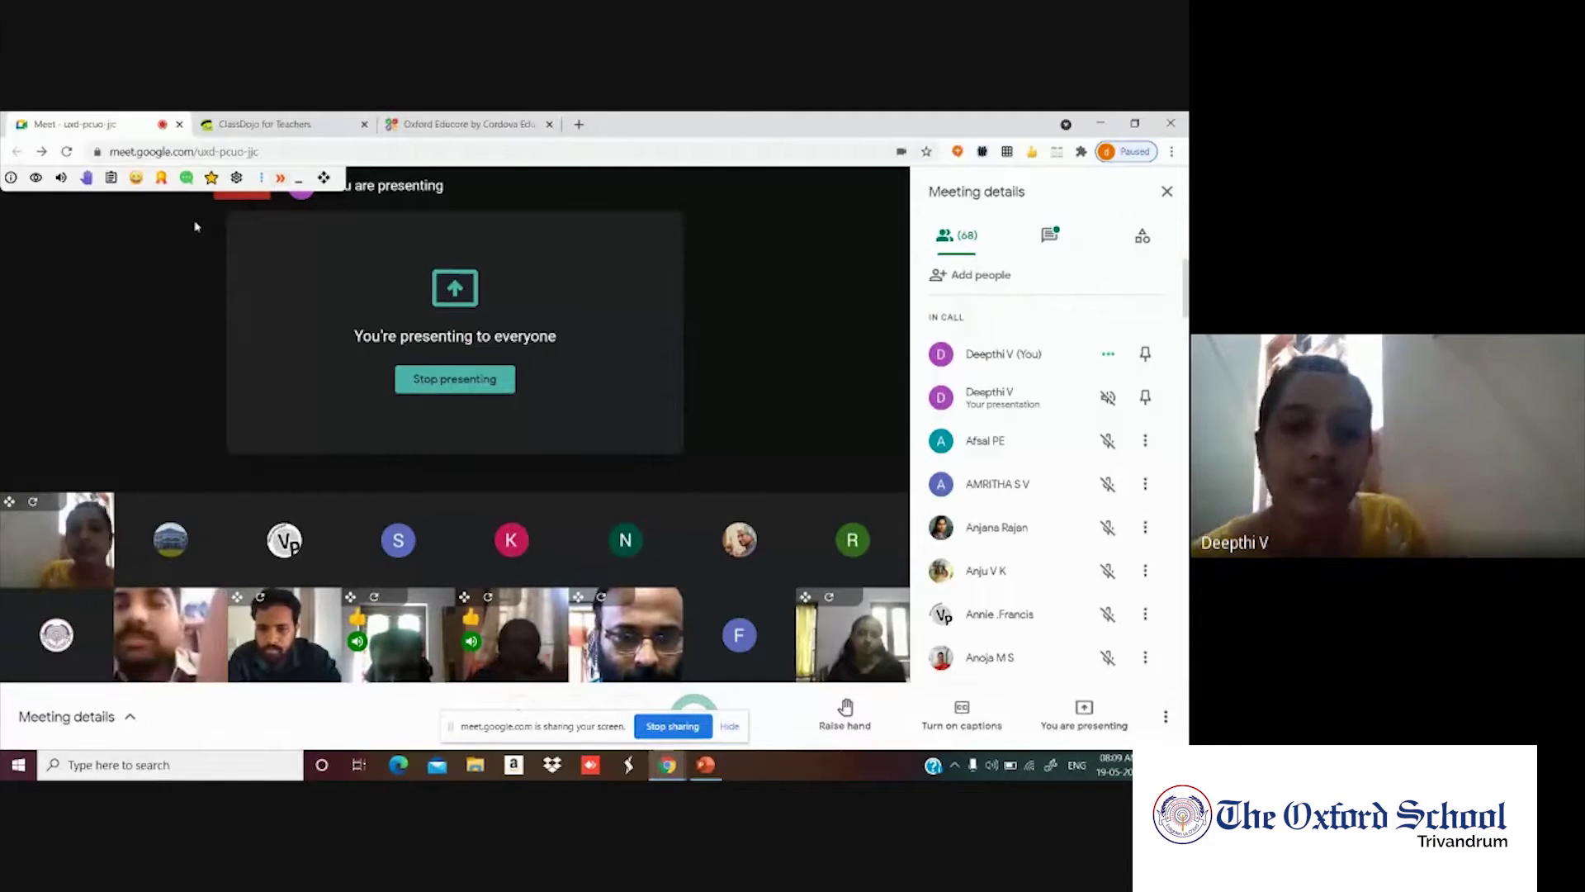
click(264, 124)
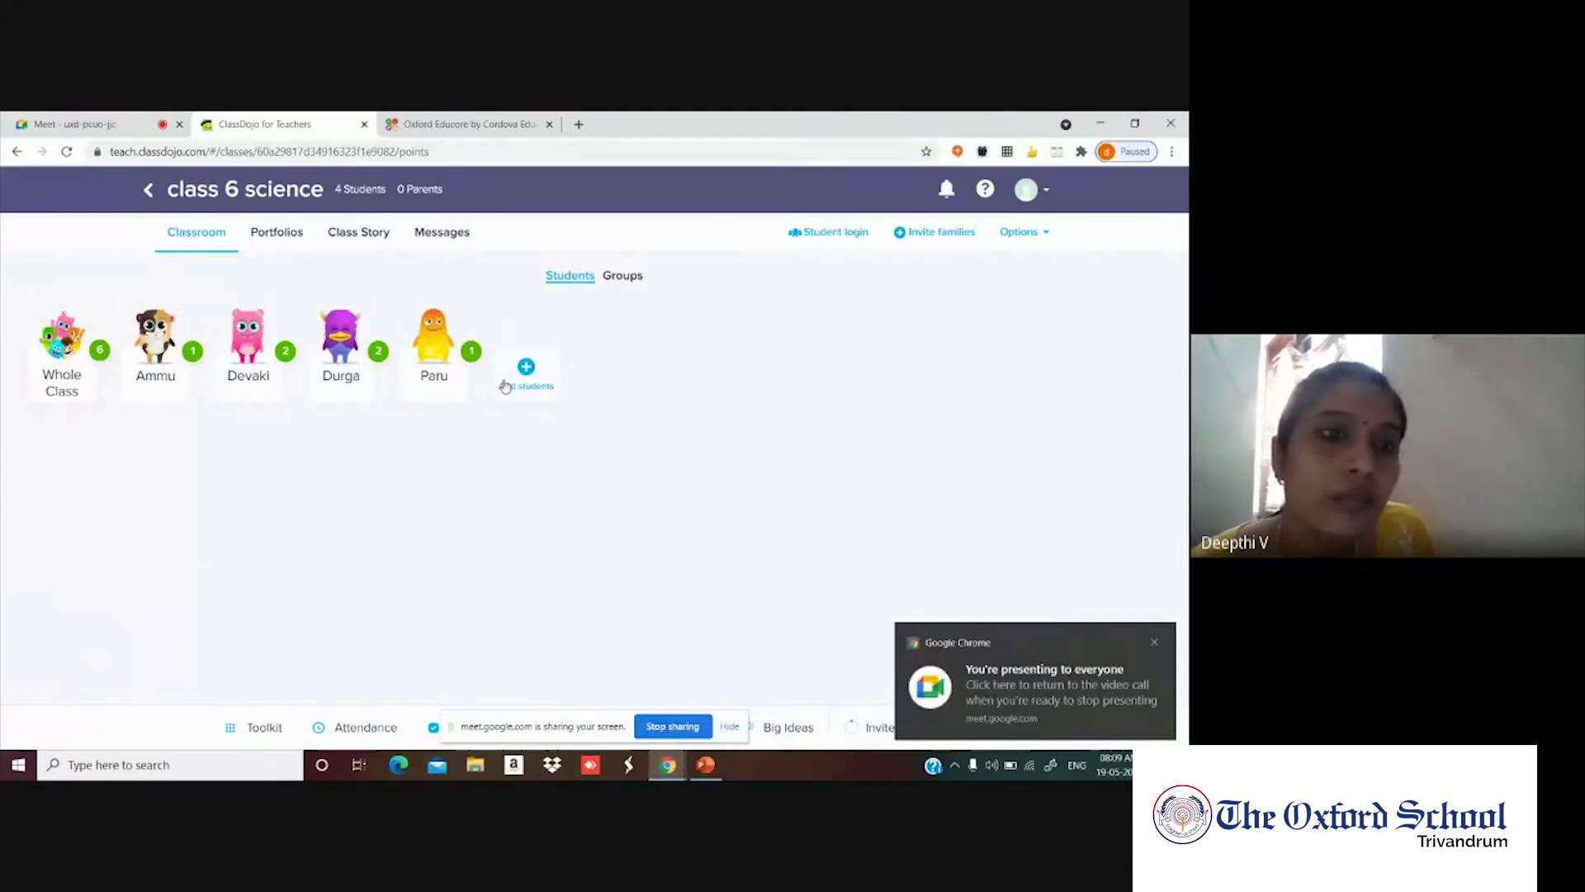
Create a group named 3 in the class 6 science class, containing the first two students in the list.
click(621, 277)
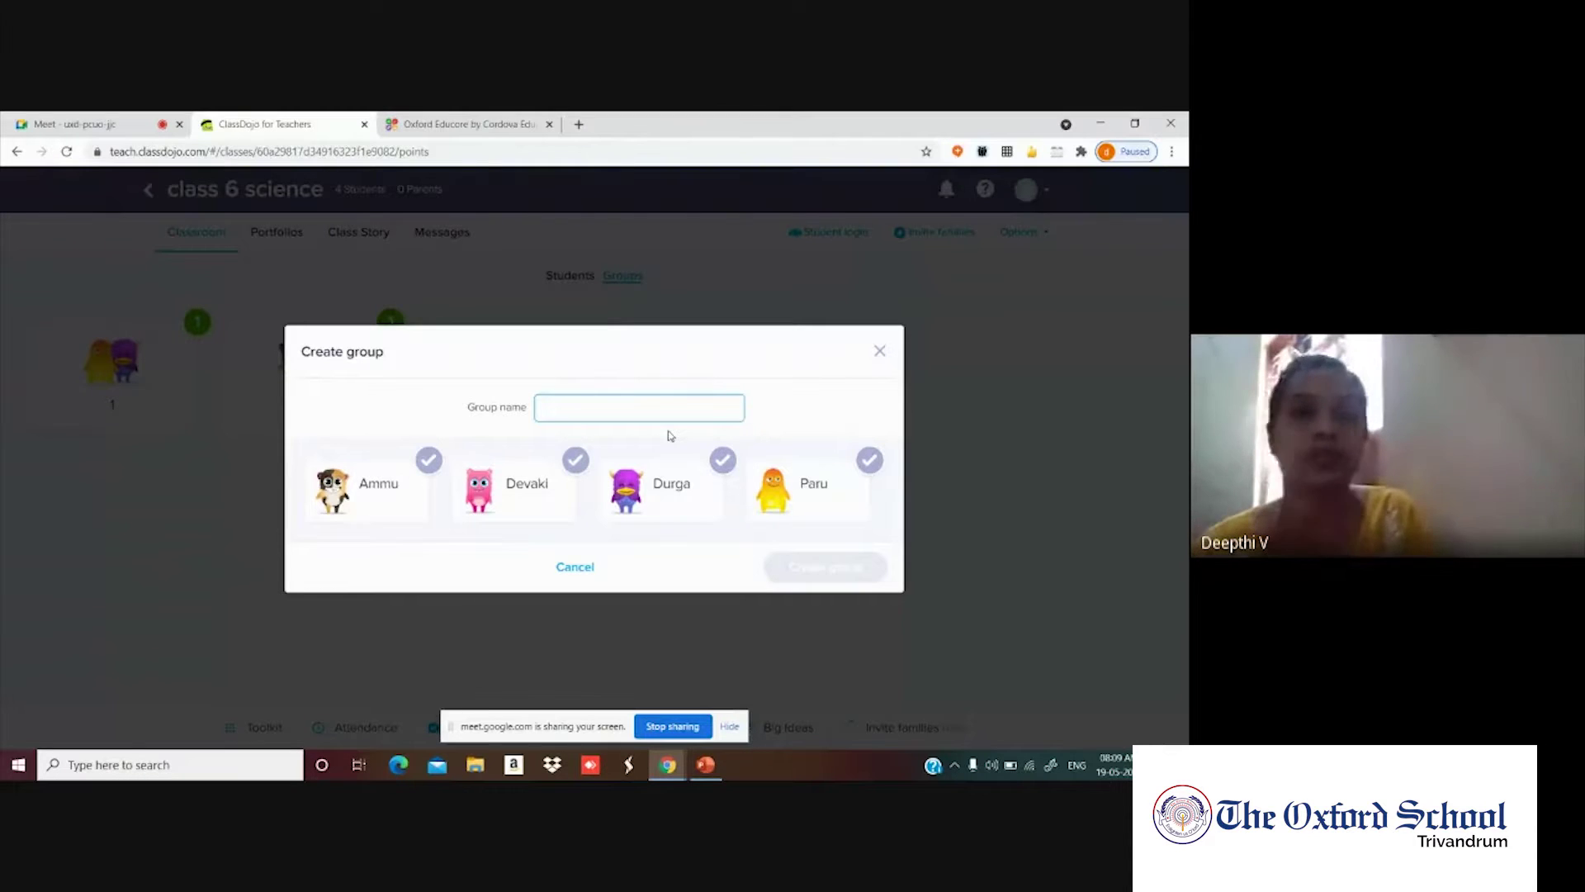
click(428, 464)
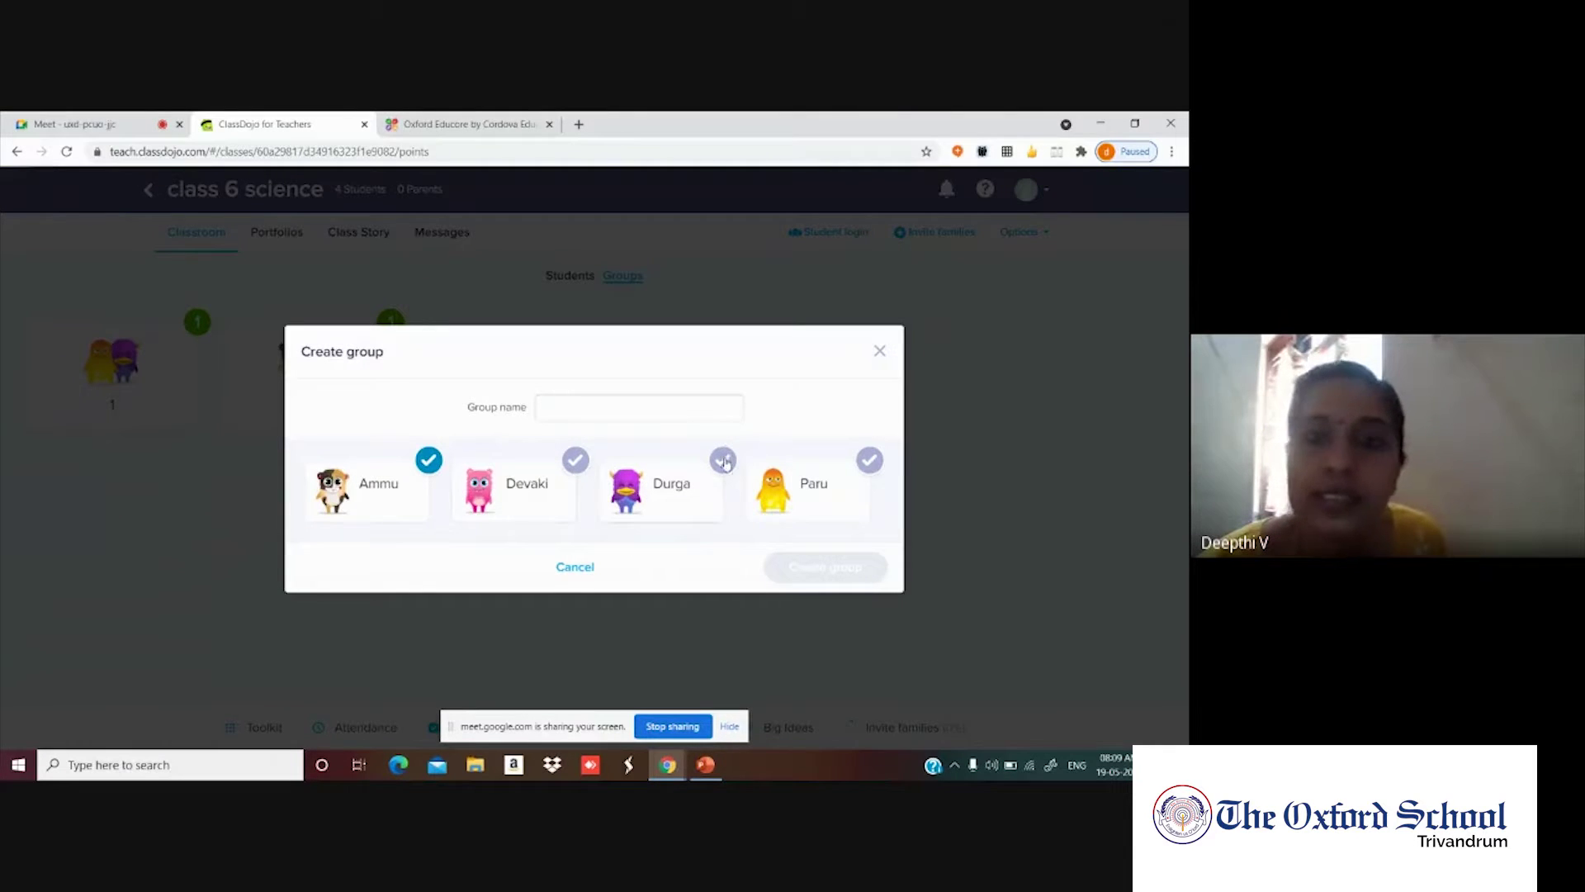
click(575, 460)
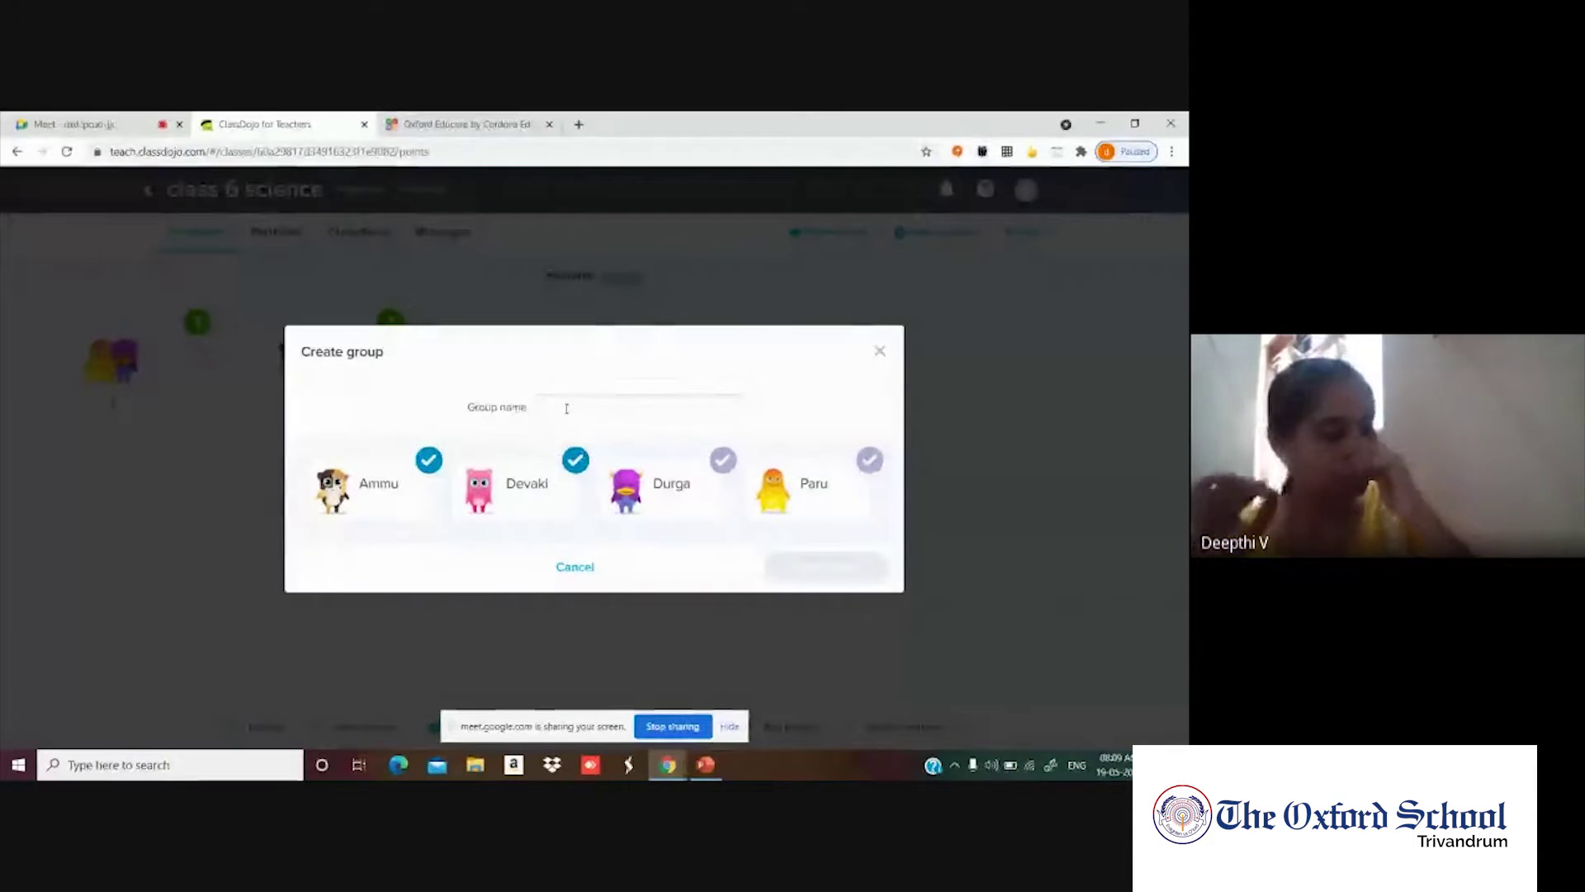
click(566, 408)
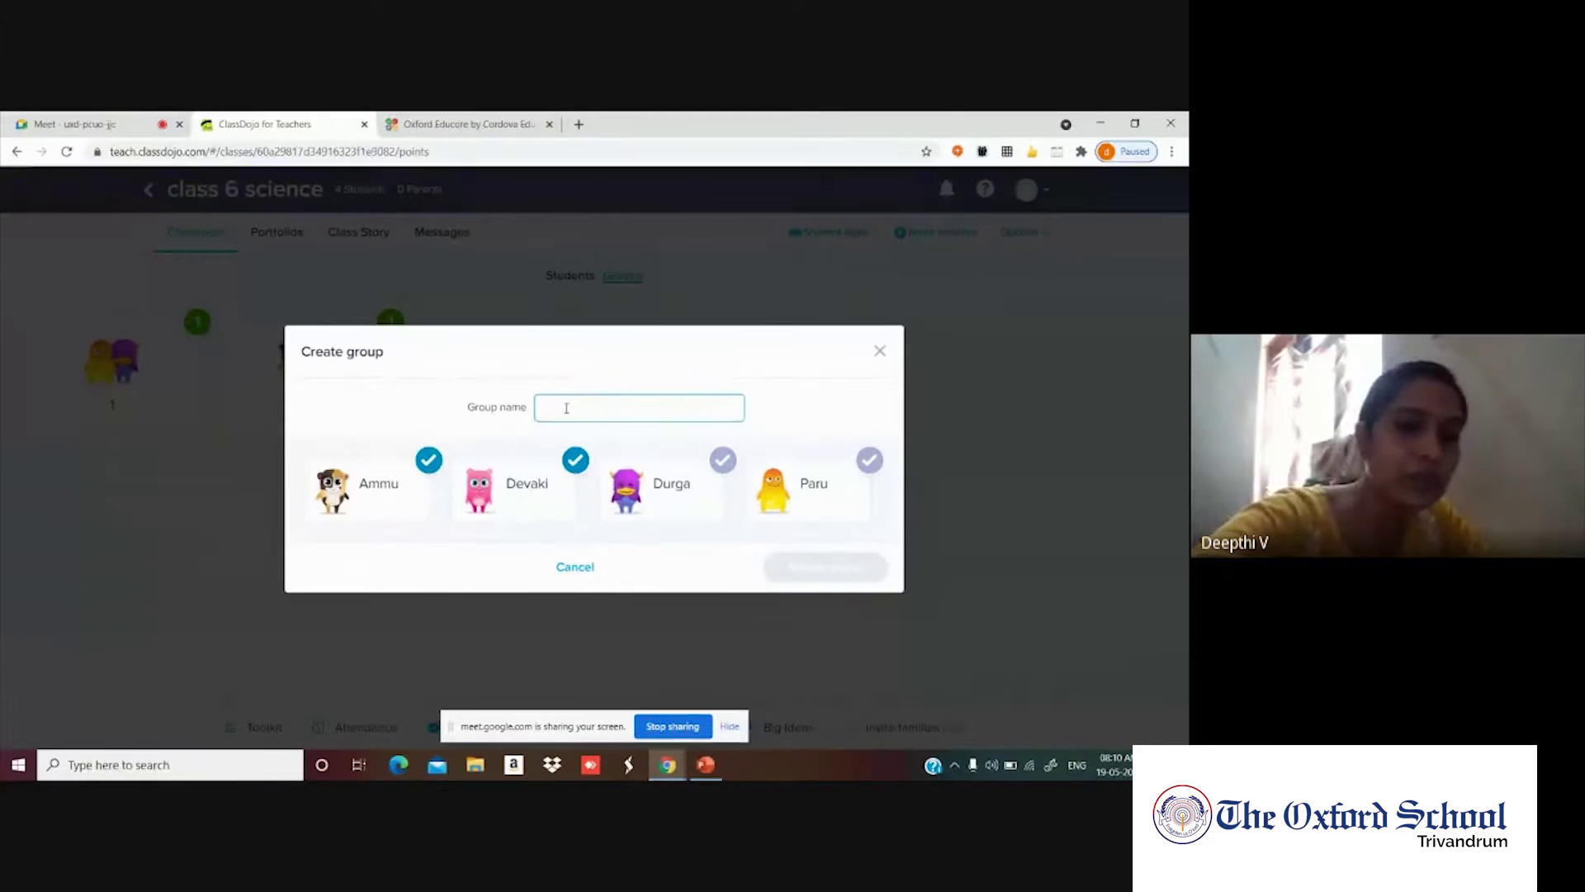
text(3)
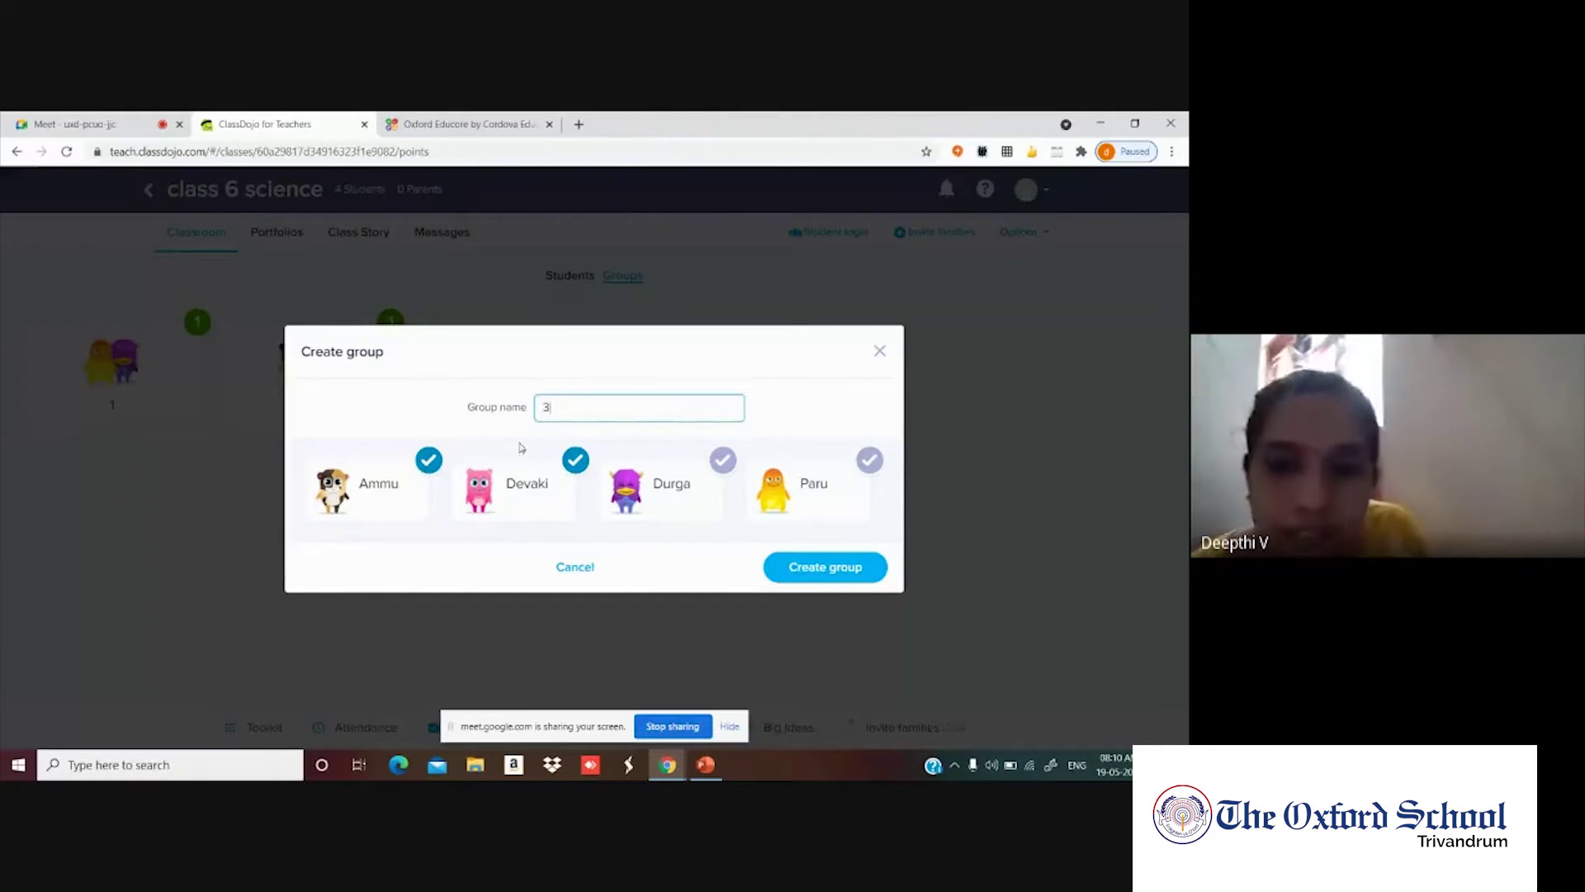
click(812, 568)
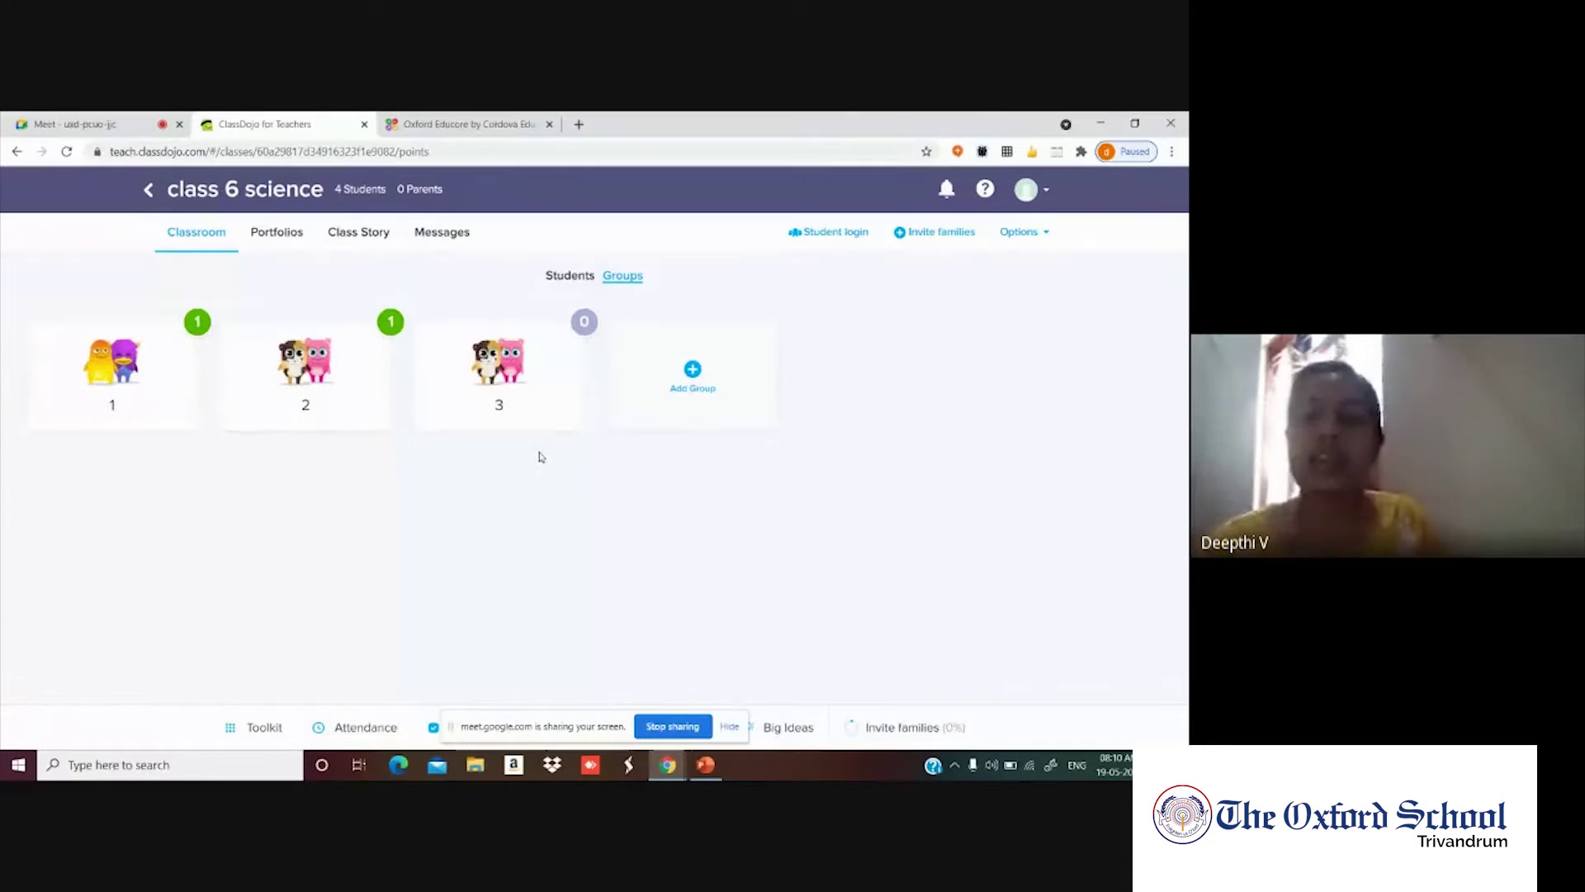
View the first student's feedback options in the student list, and award the second student a positive point for Helping others.
click(569, 275)
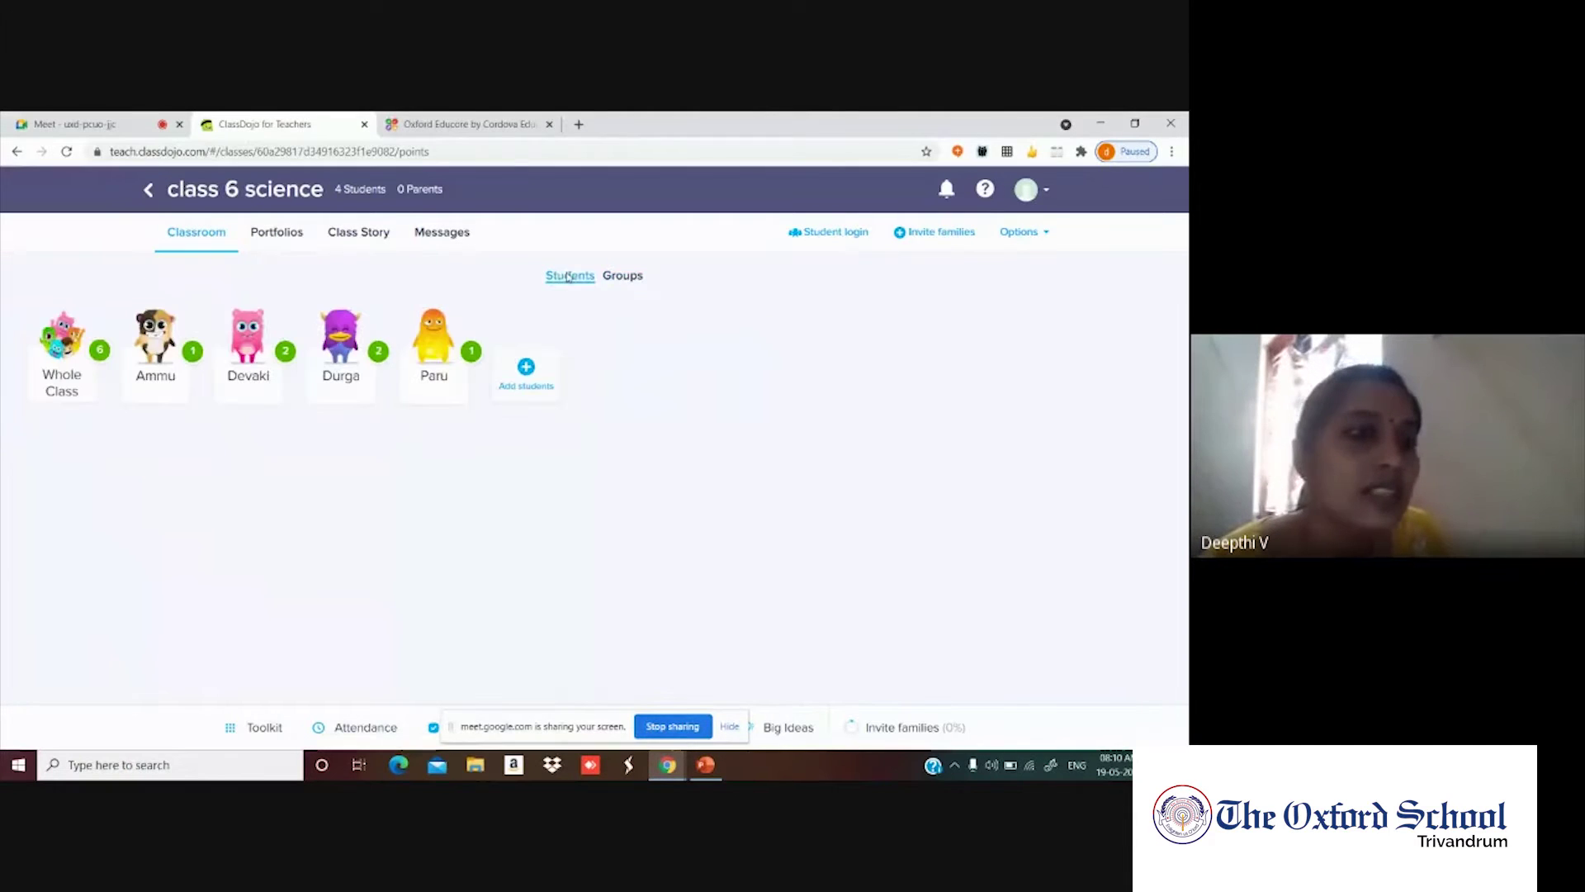
click(154, 334)
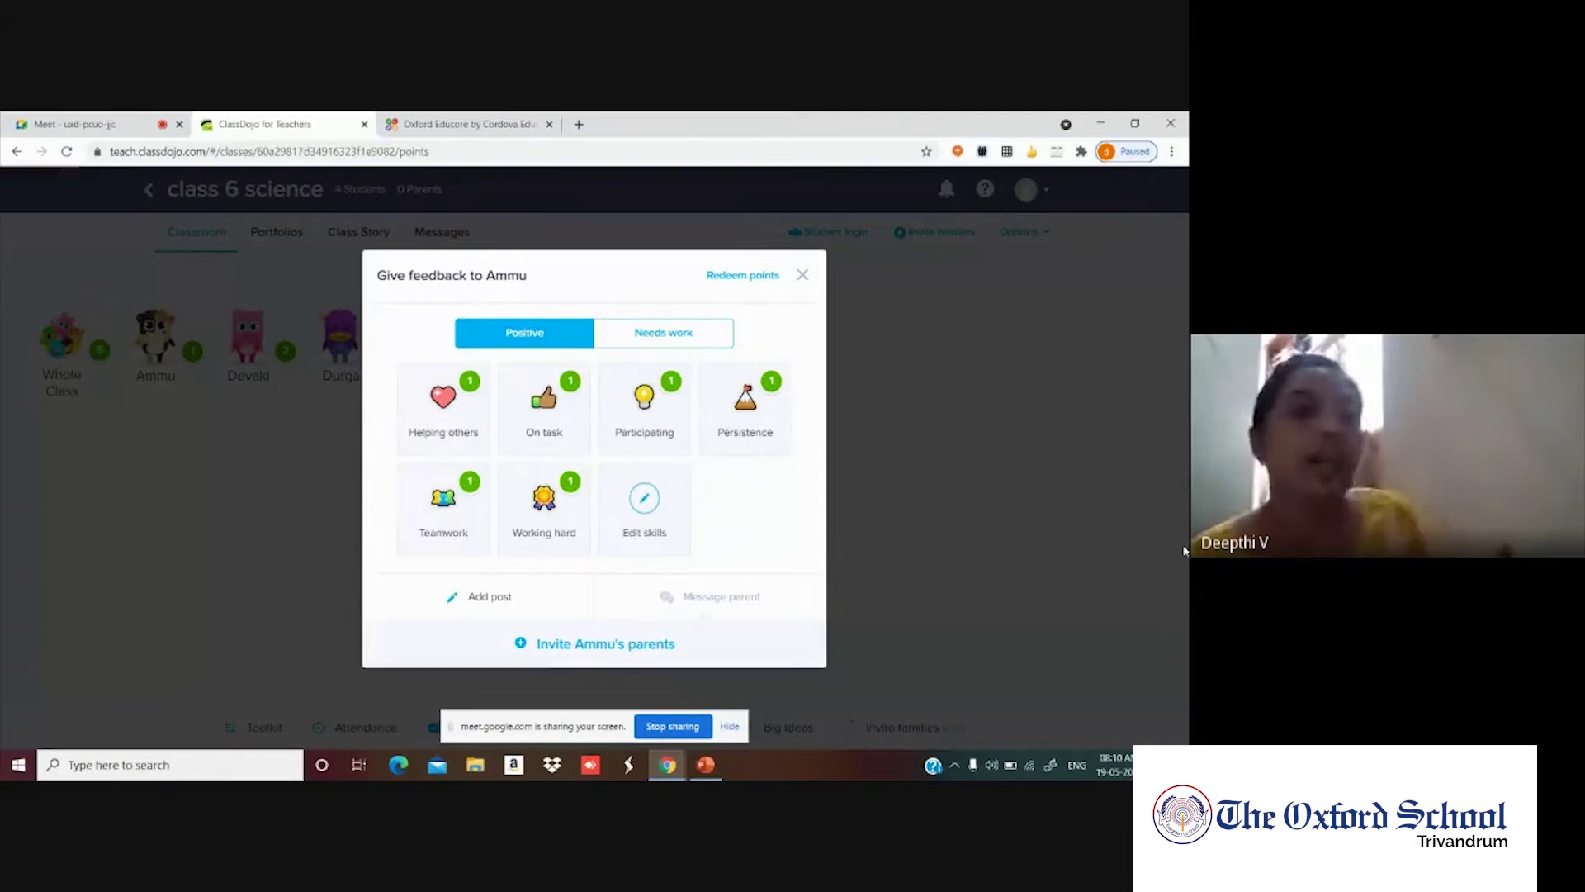
click(258, 361)
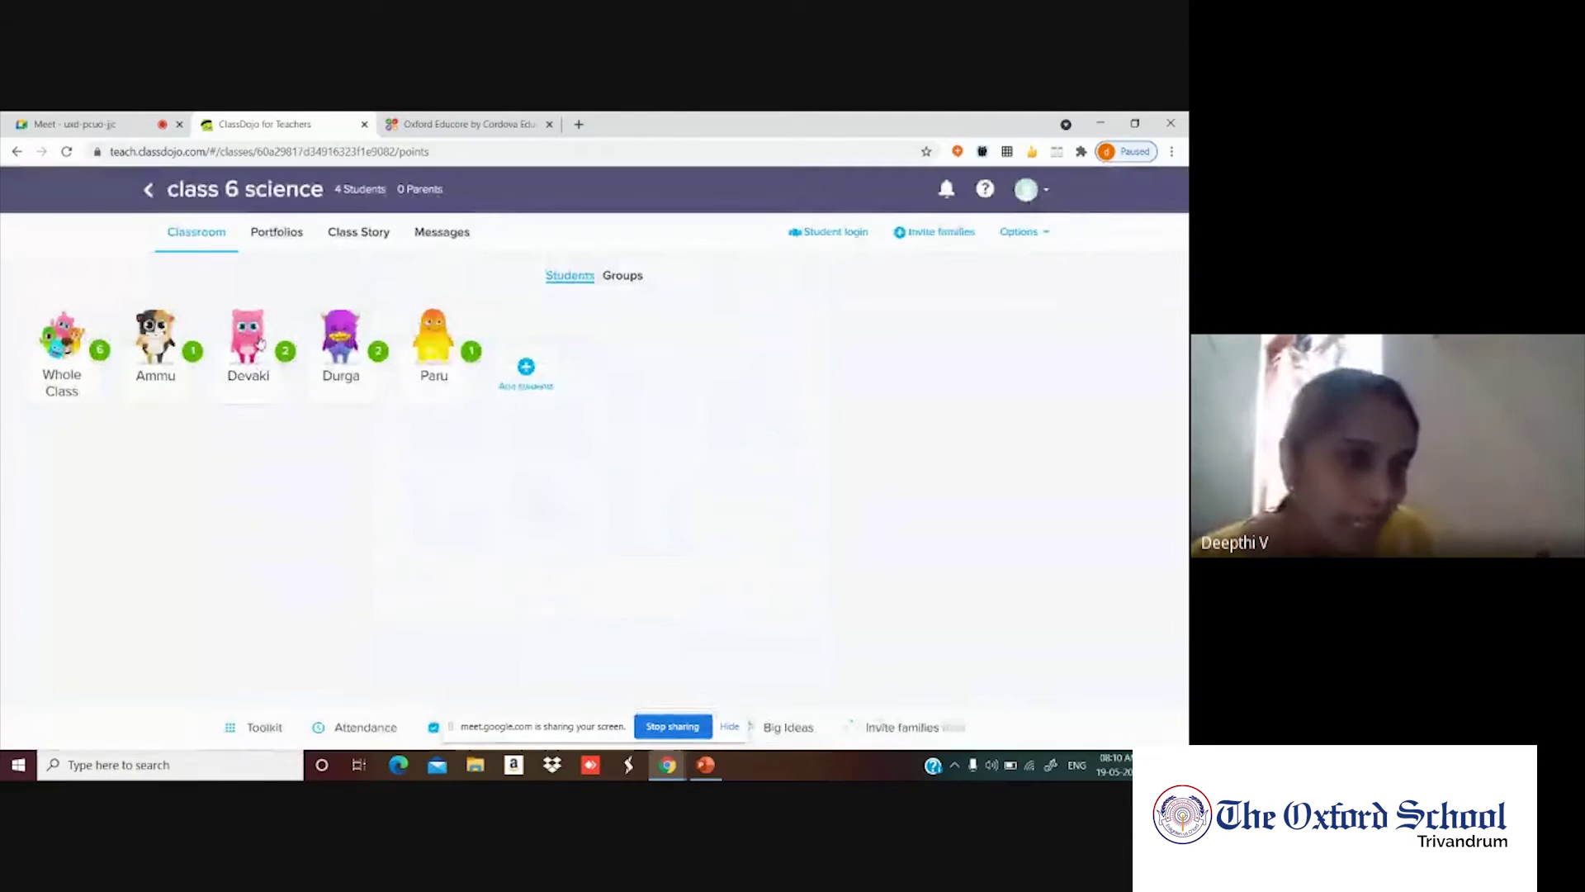
click(259, 343)
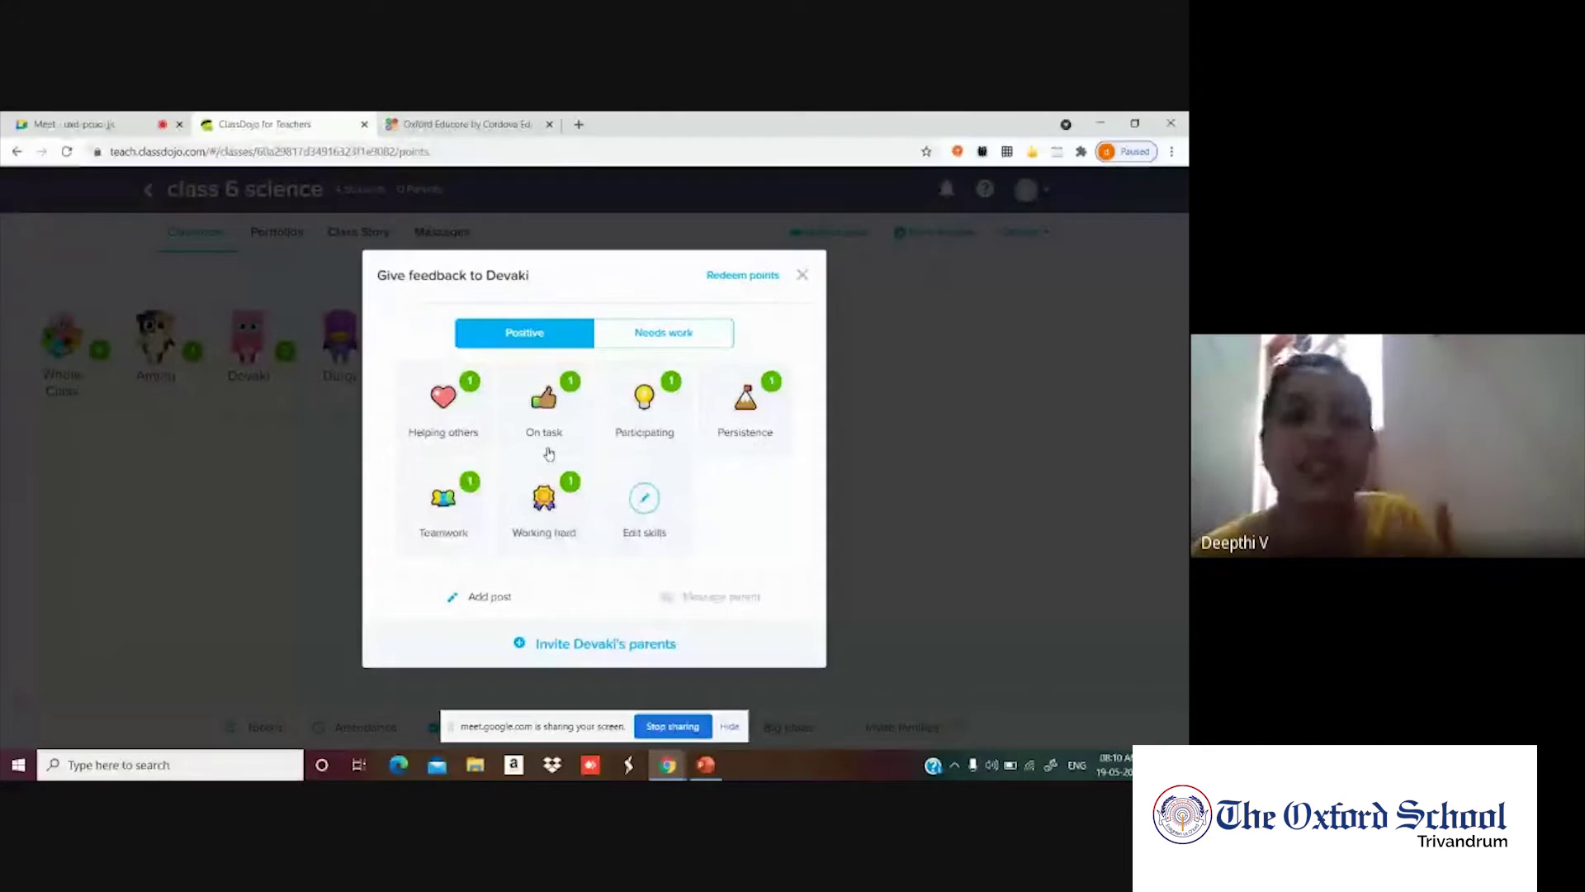
click(438, 399)
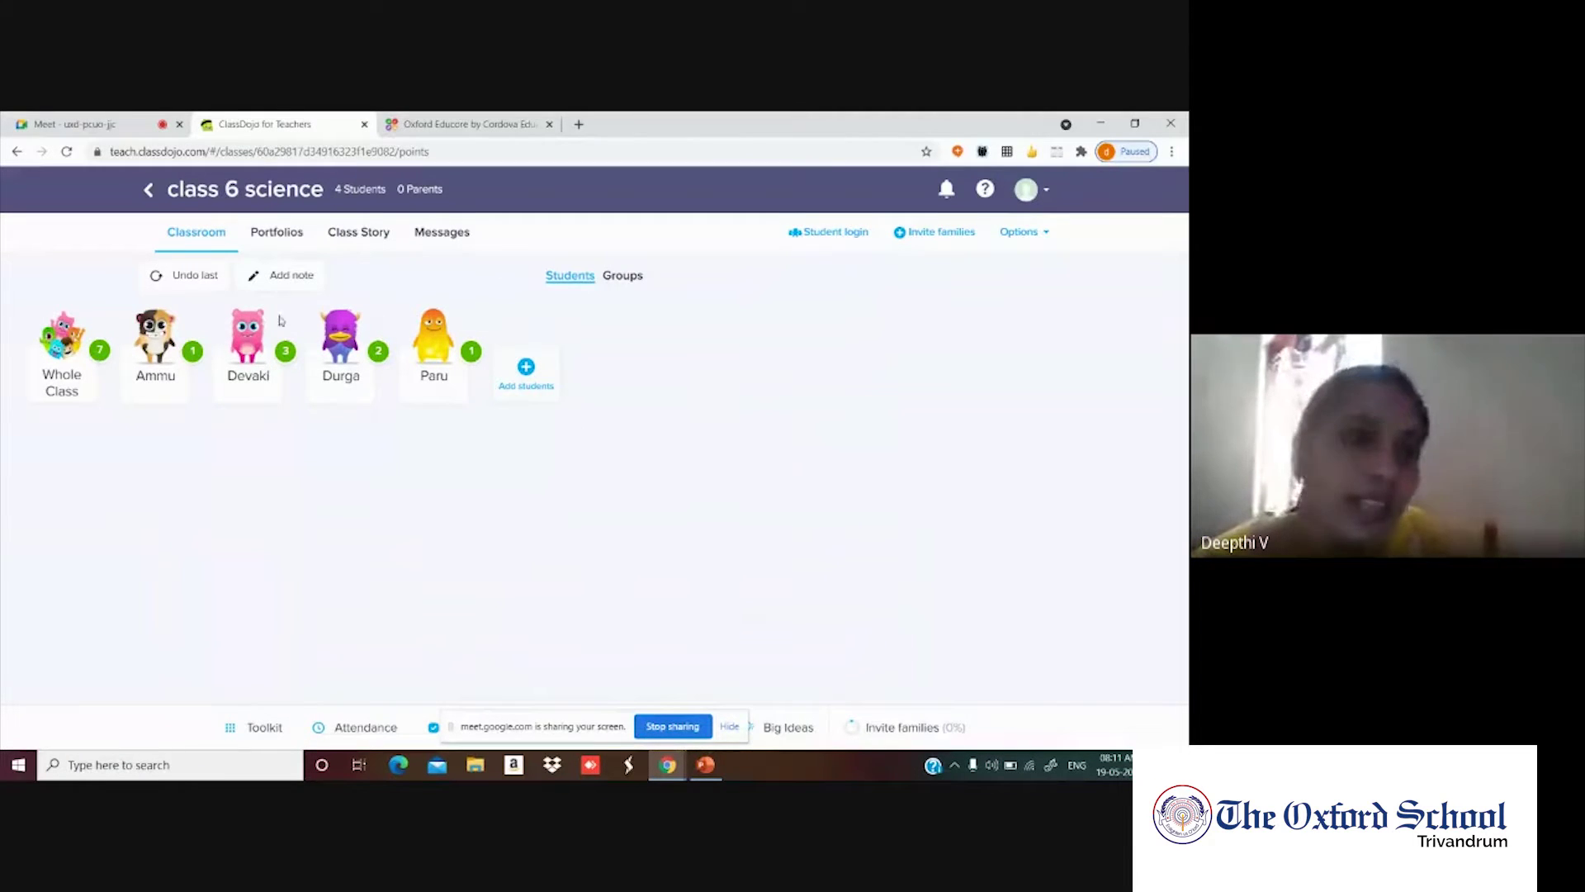
Start a new positive skill from the second student's feedback options and name it ASSIGNMENT ON TIME.
click(244, 334)
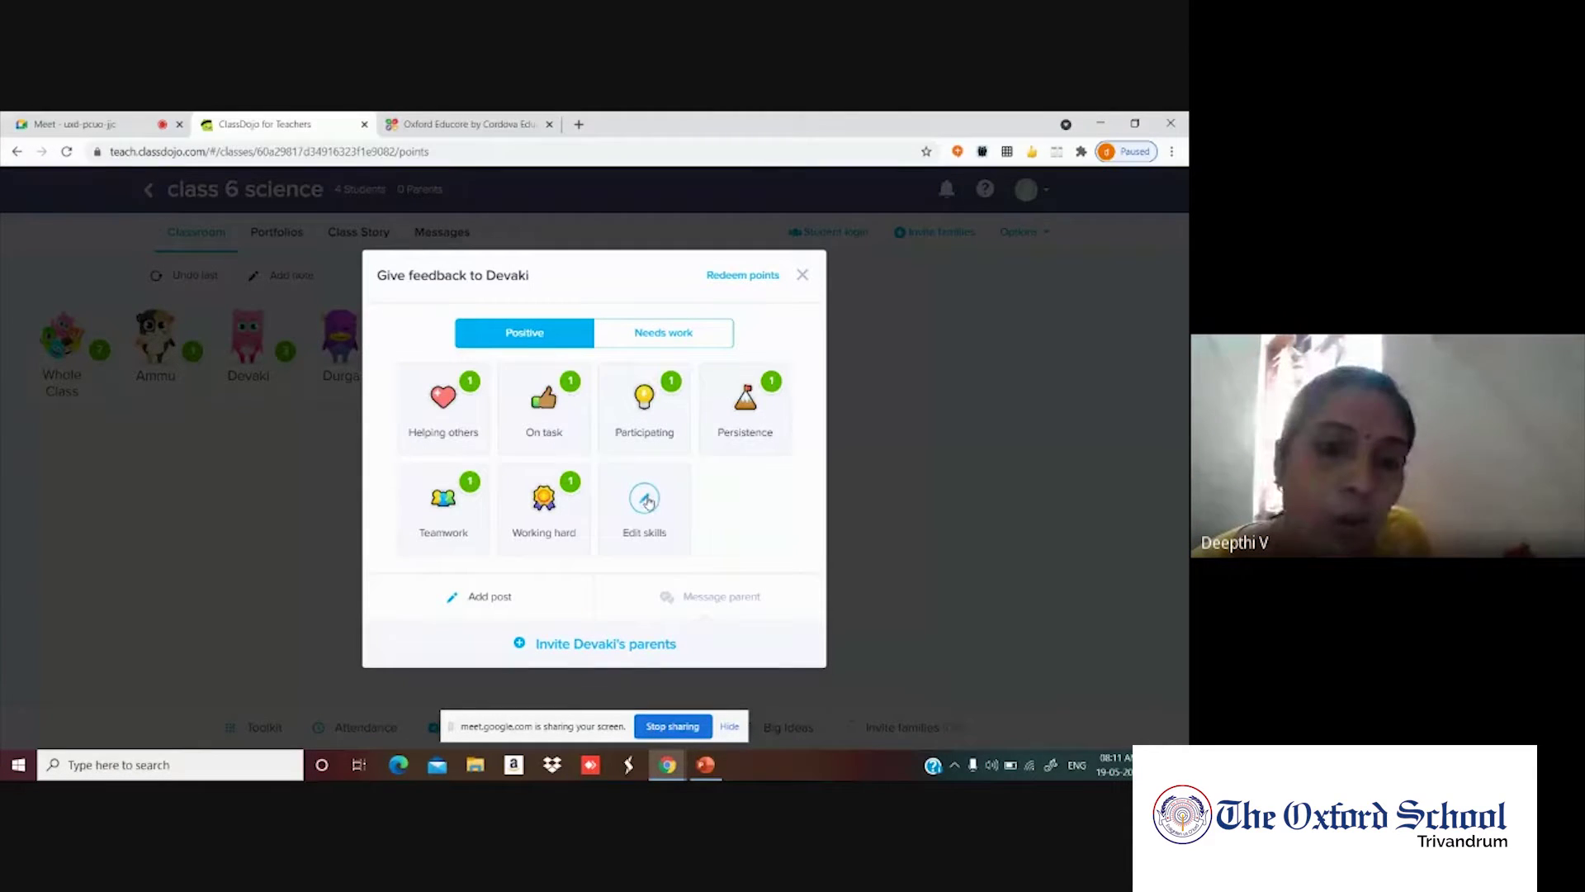
click(646, 499)
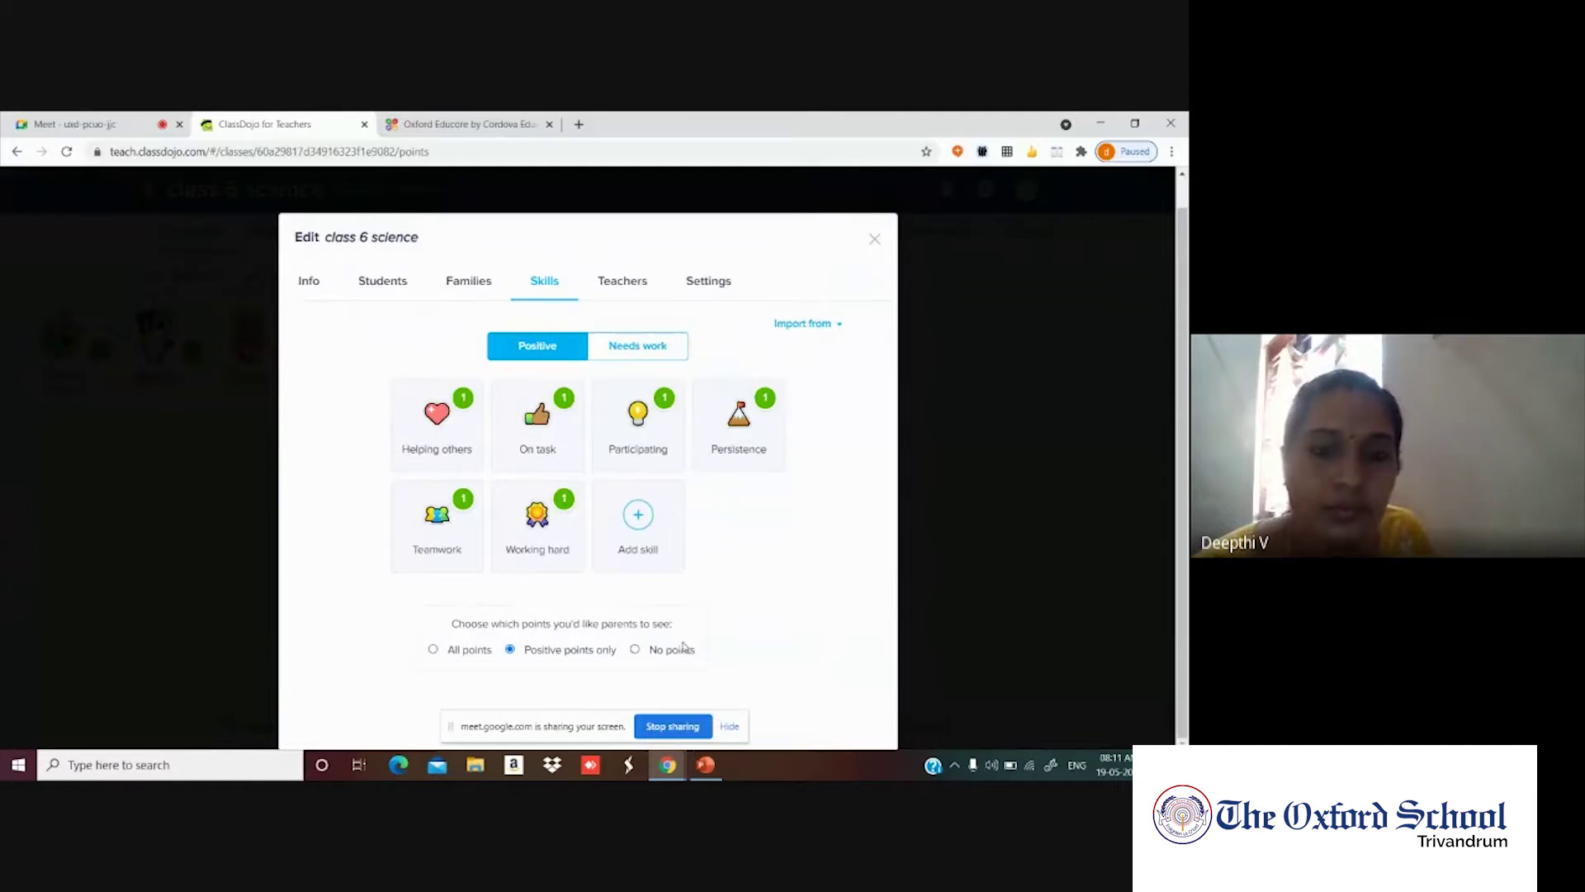
click(641, 517)
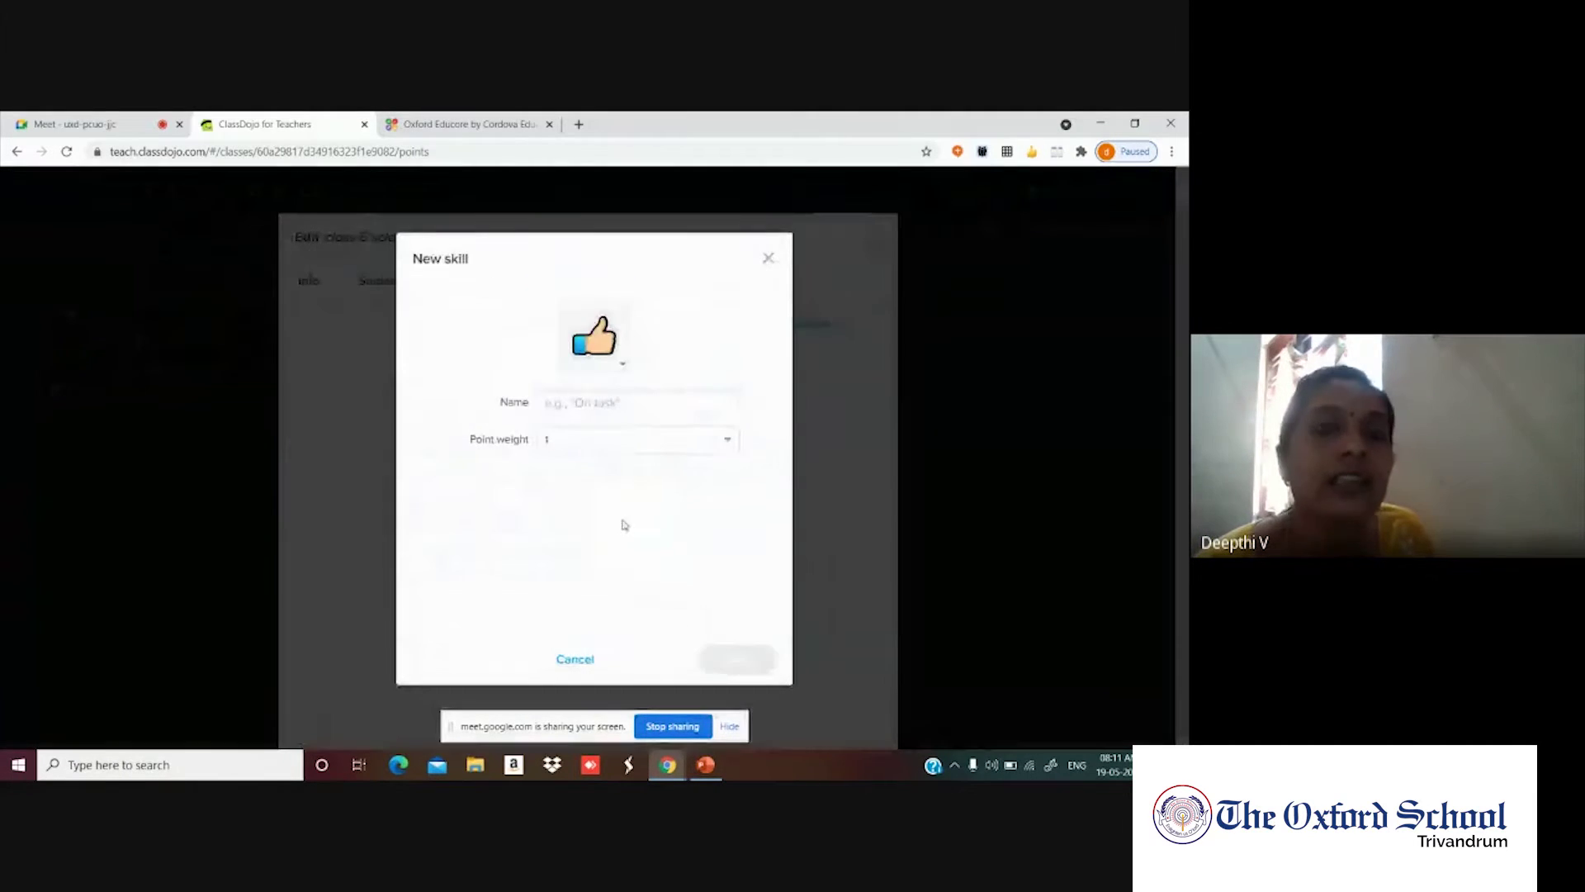
click(596, 401)
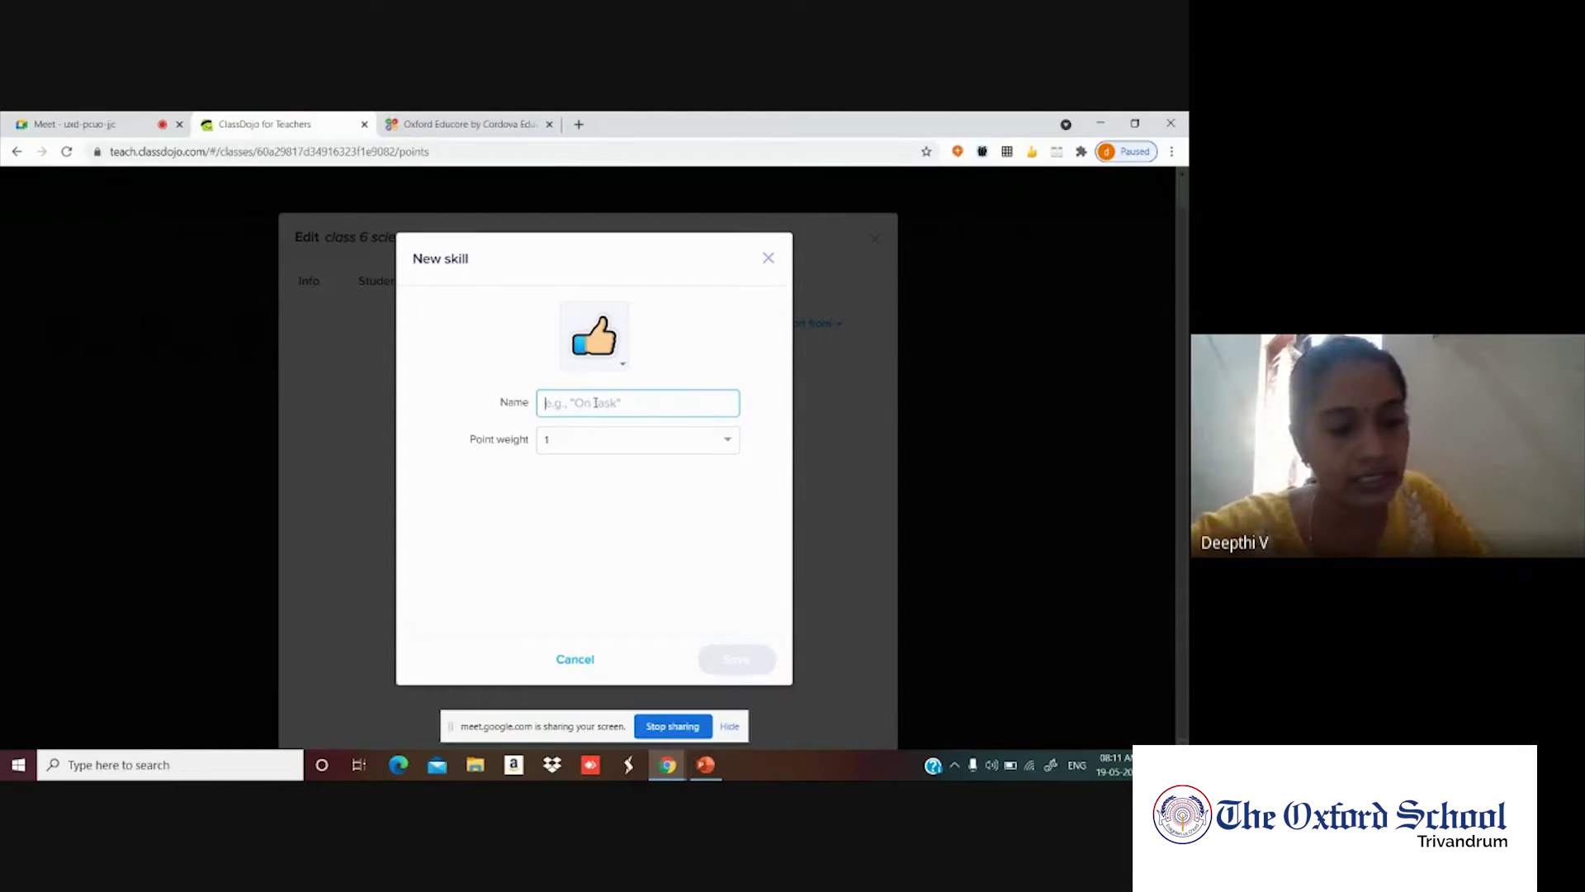
text(ASSIGNMENT ON T)
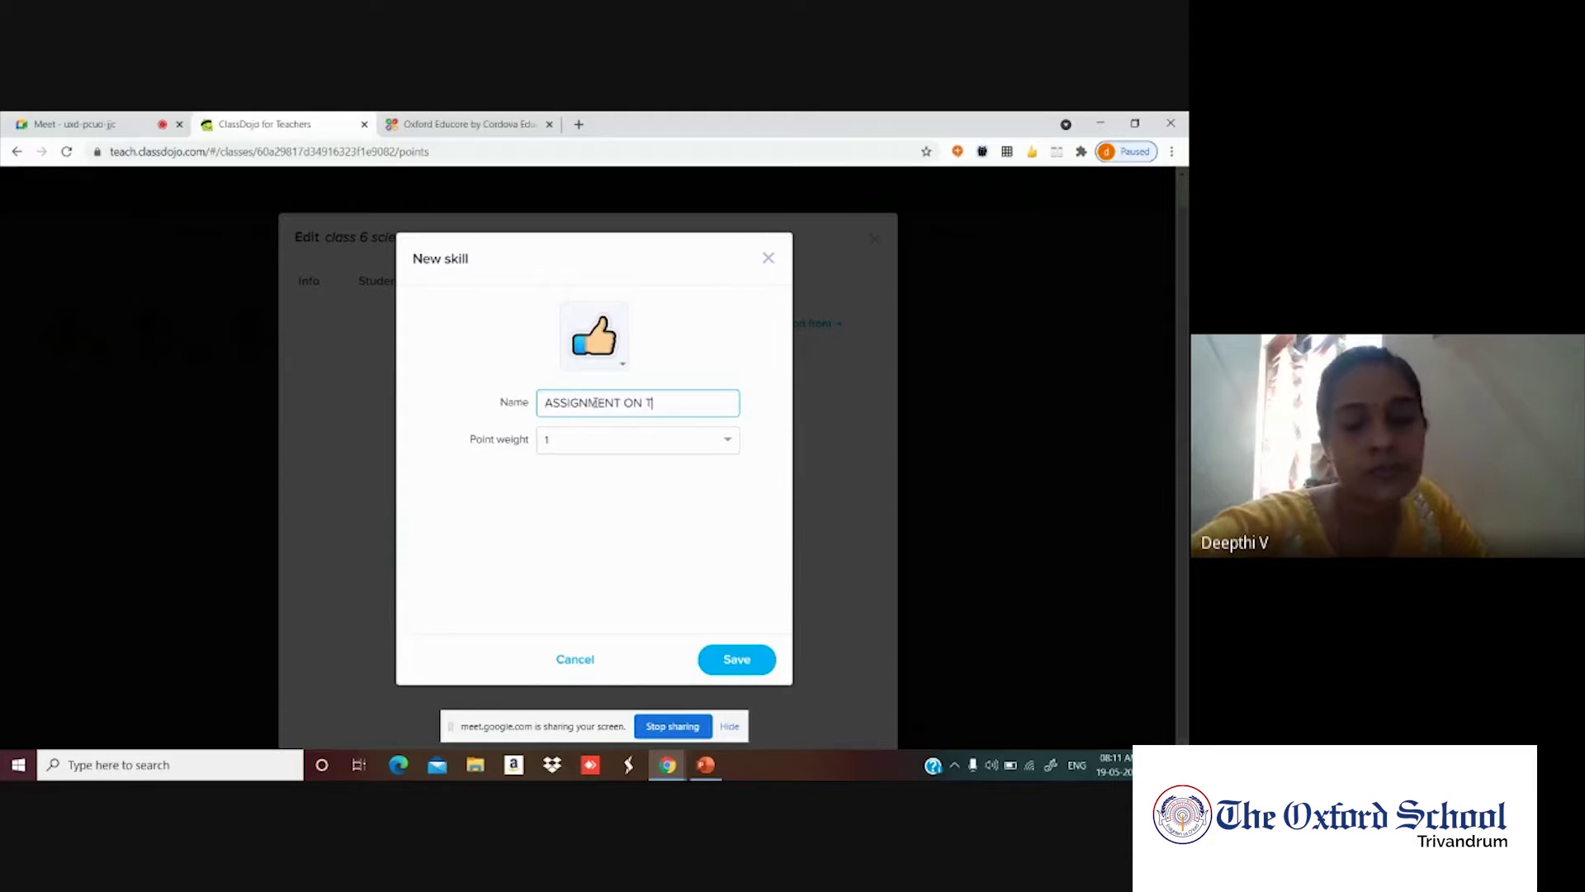
text(E)
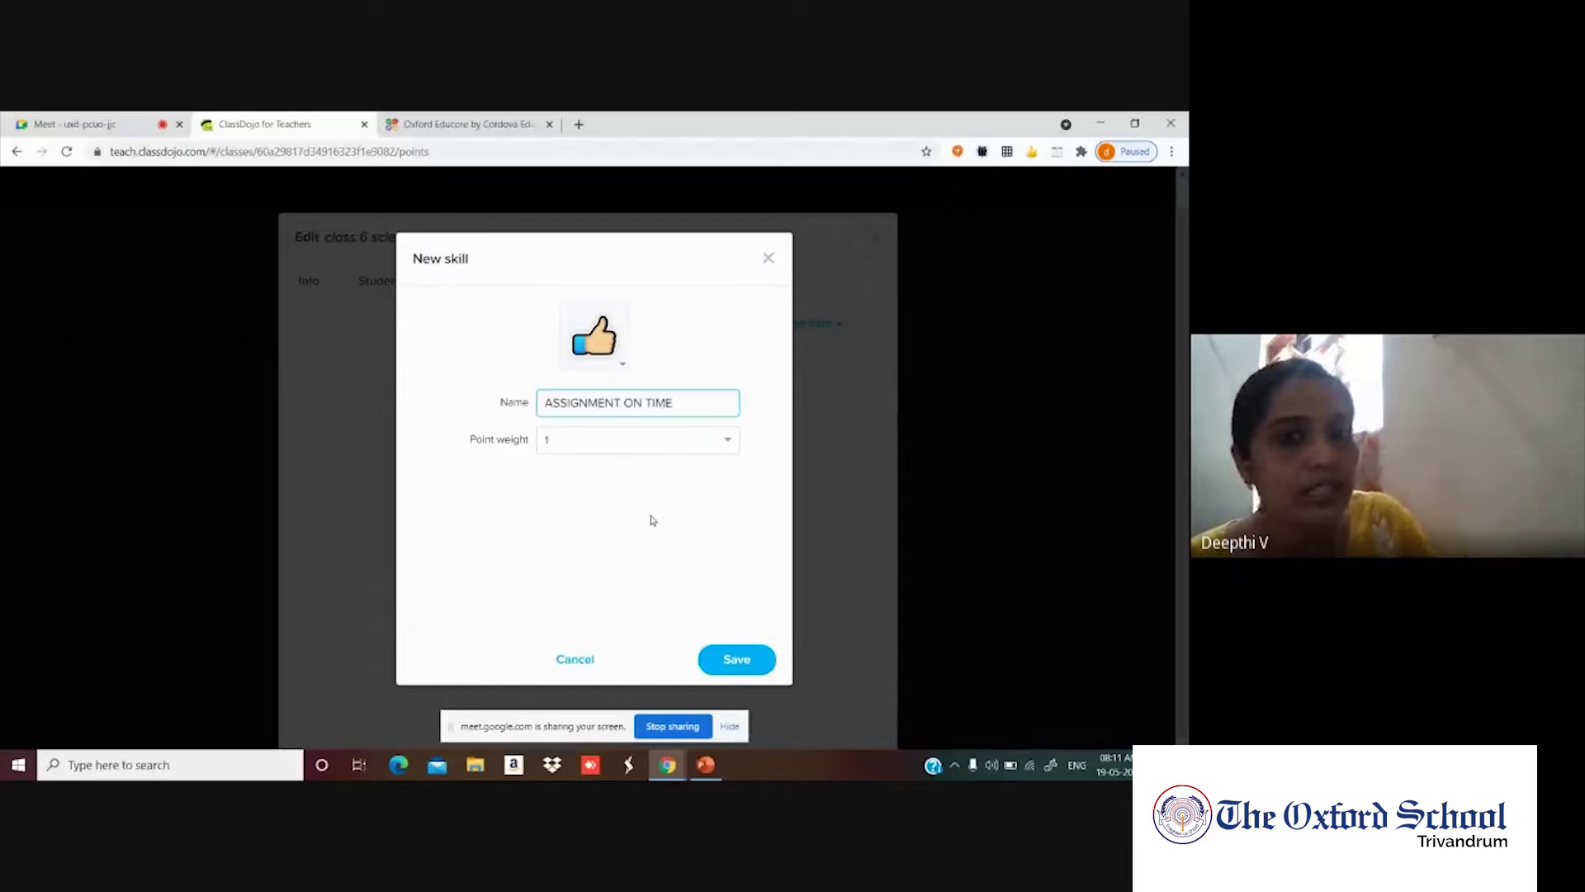
Give the new skill a point weight of 5 and the clock icon, and save it.
click(718, 451)
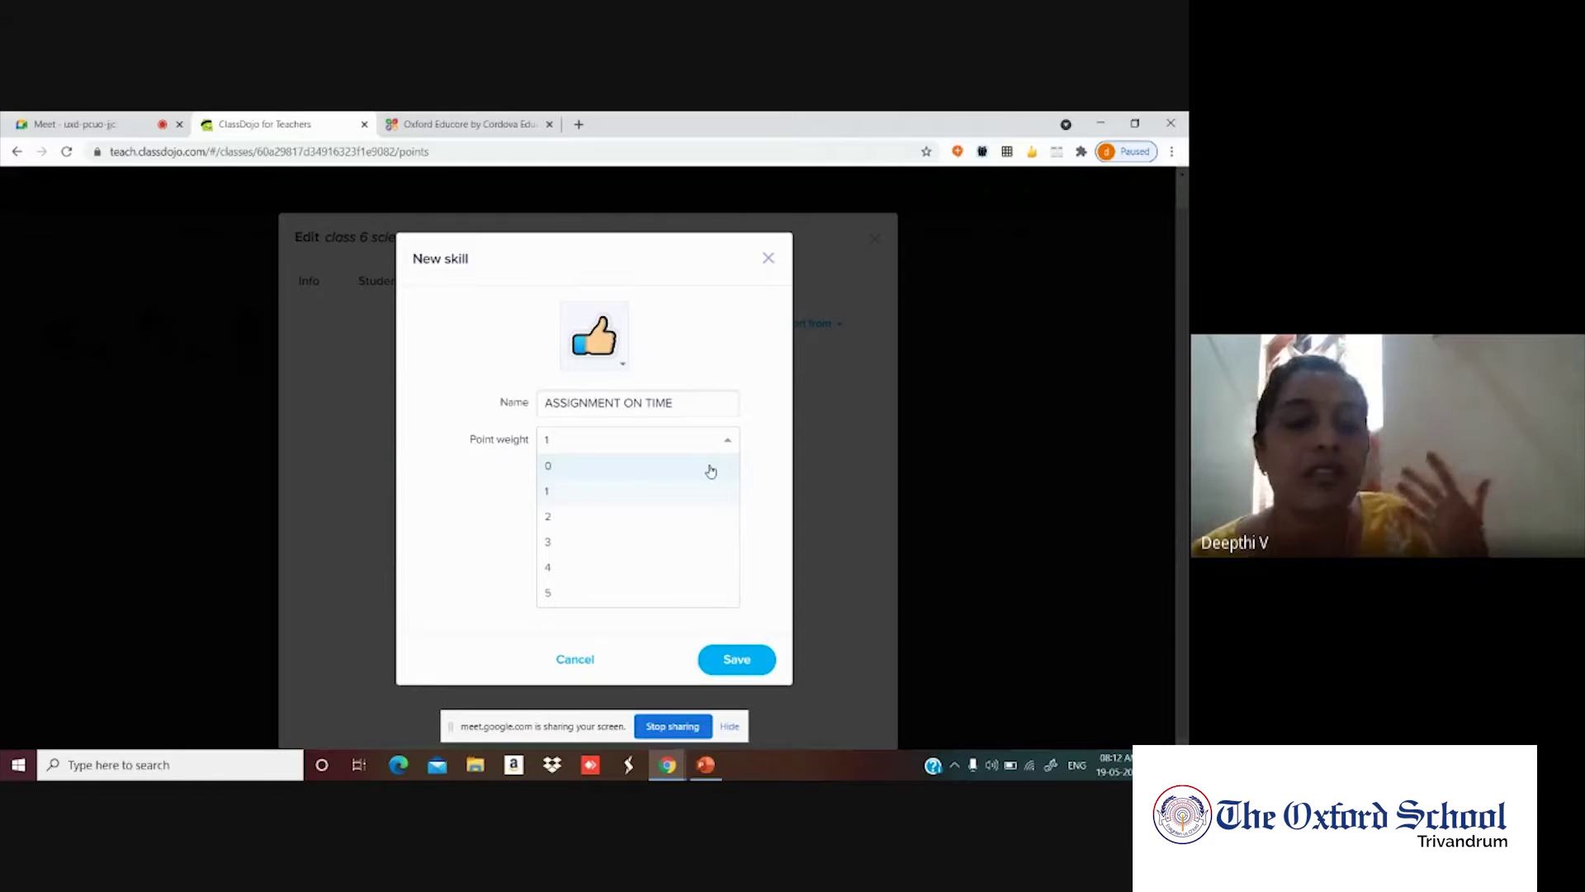
click(545, 596)
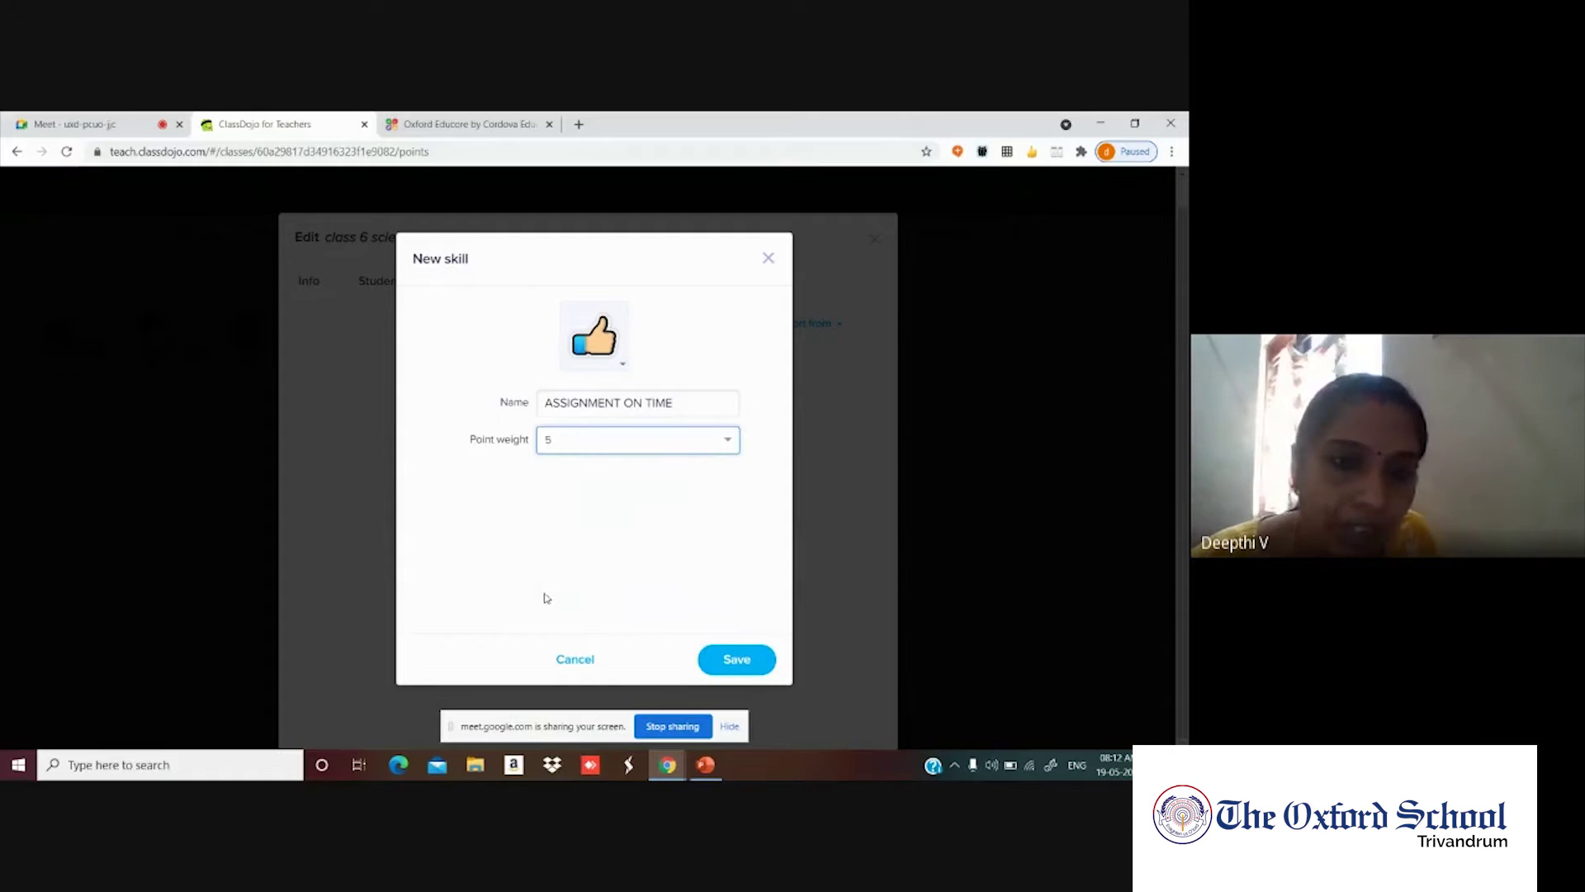
click(621, 366)
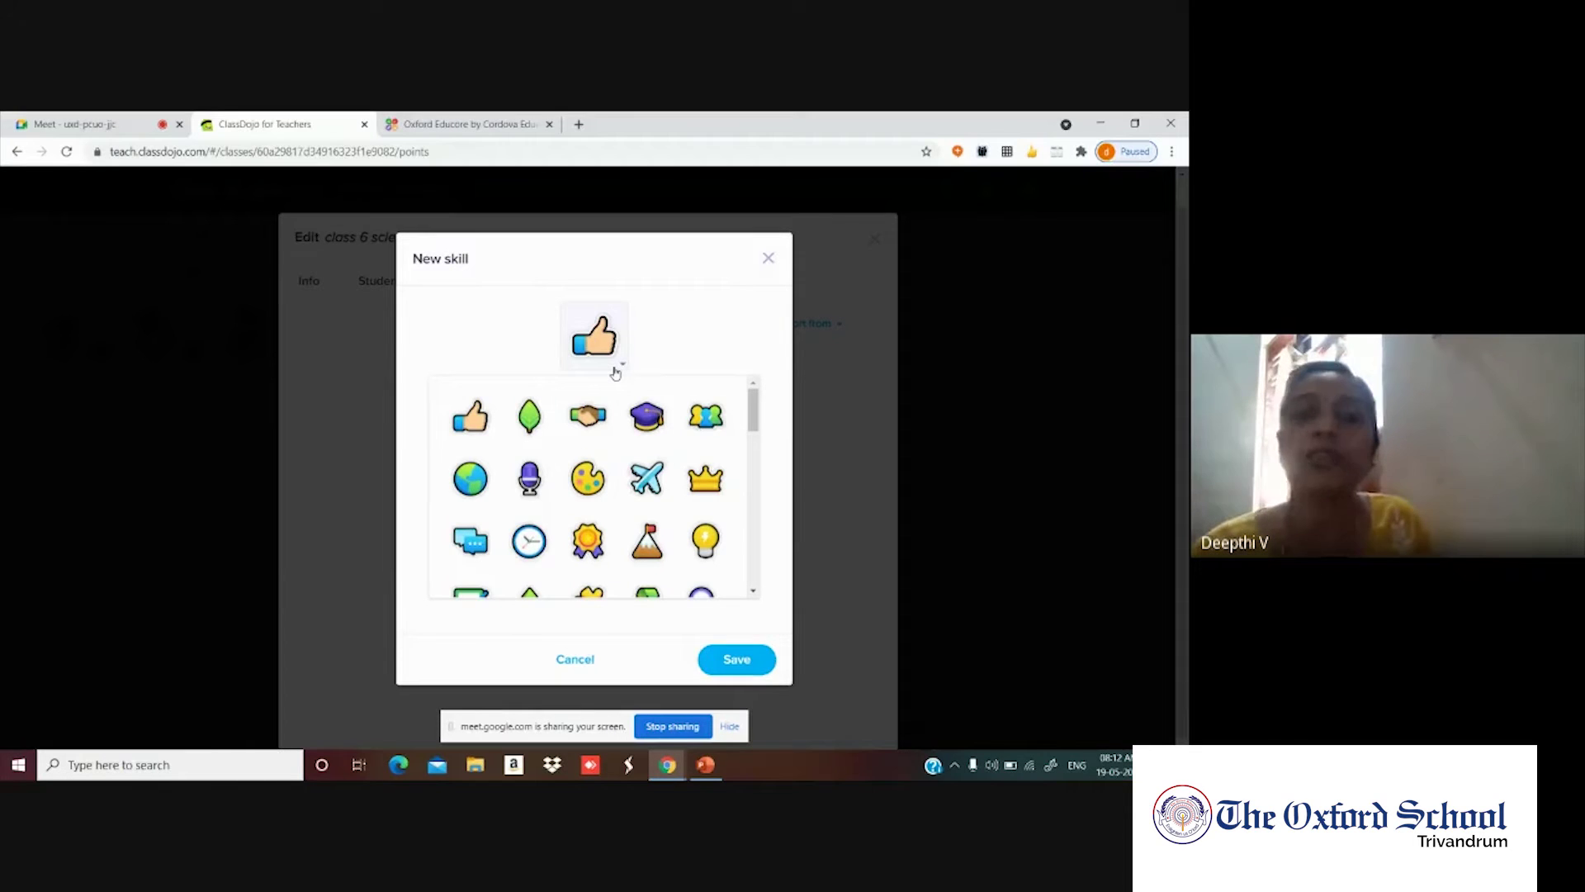
click(527, 542)
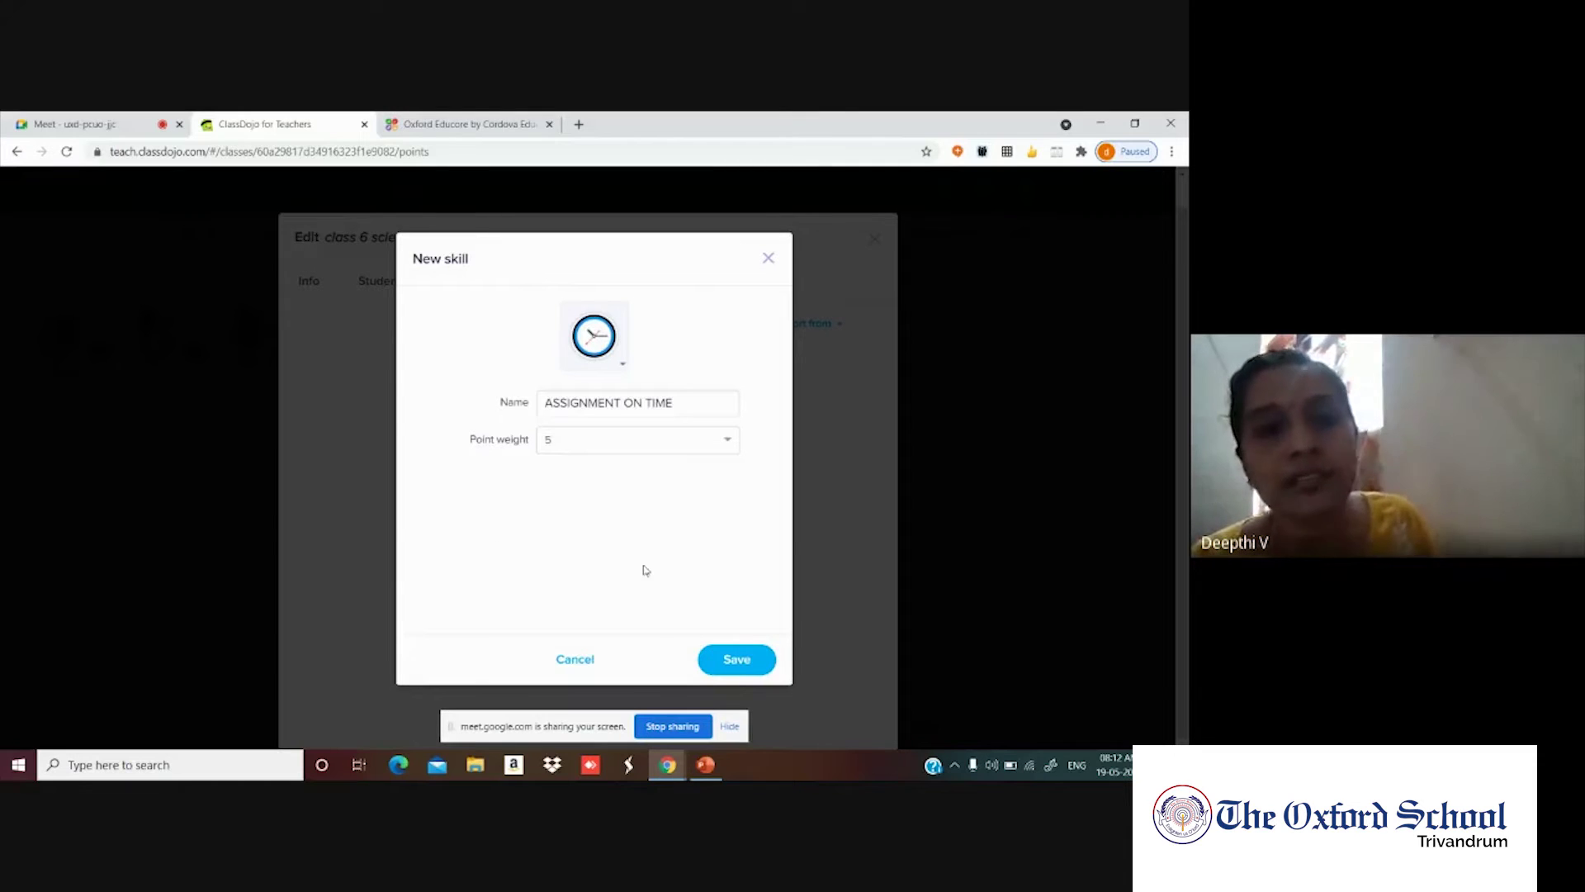
click(734, 658)
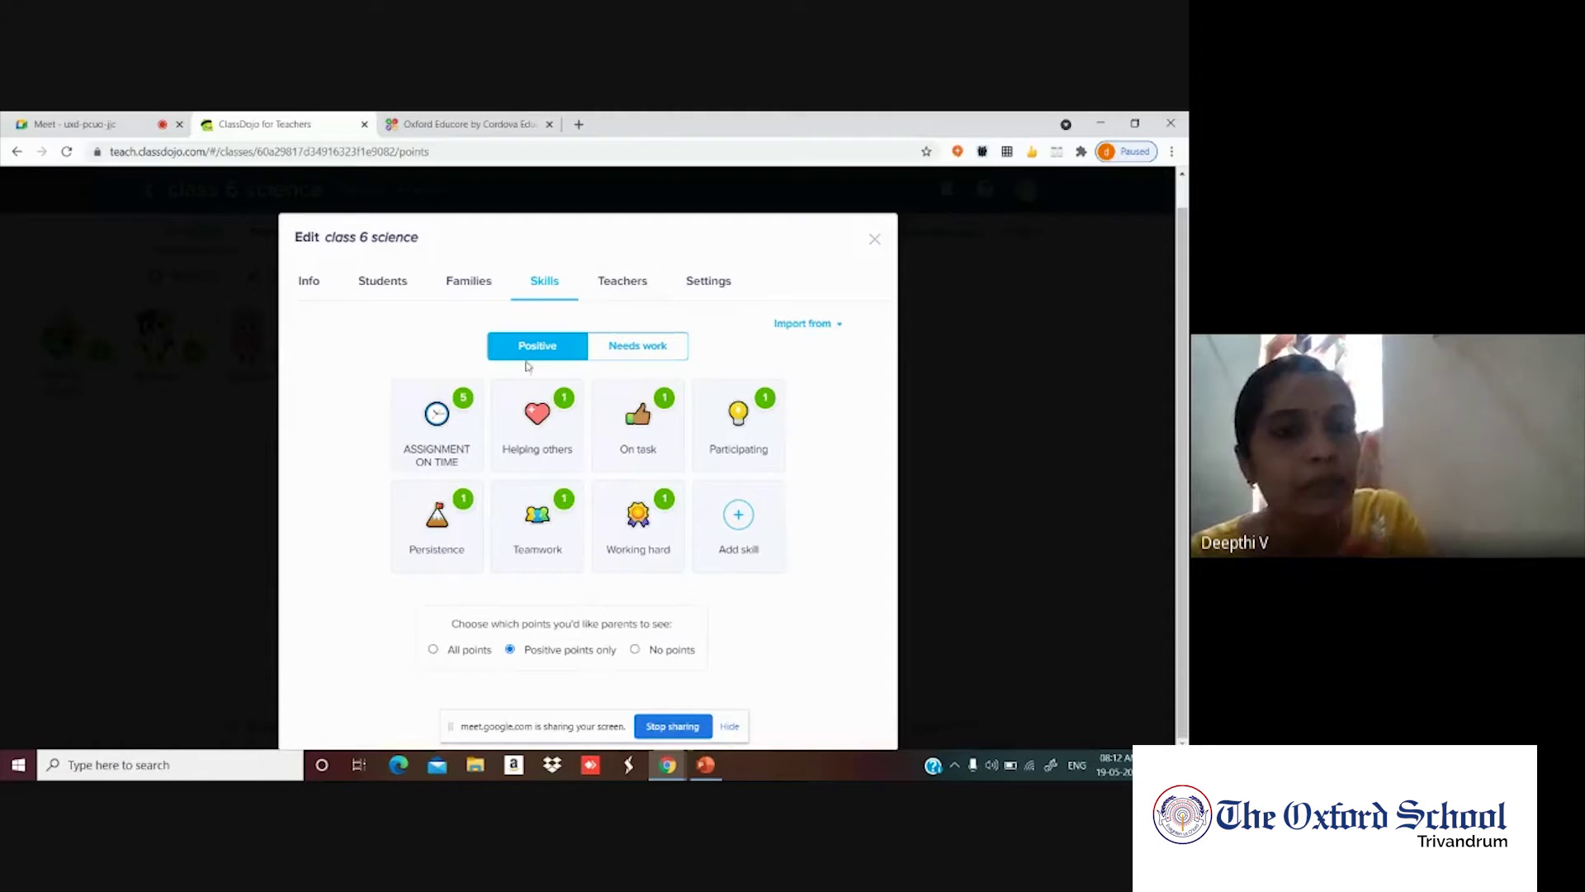
View the negative point weights offered for a new Needs work skill, and return to the class without adding one.
click(663, 352)
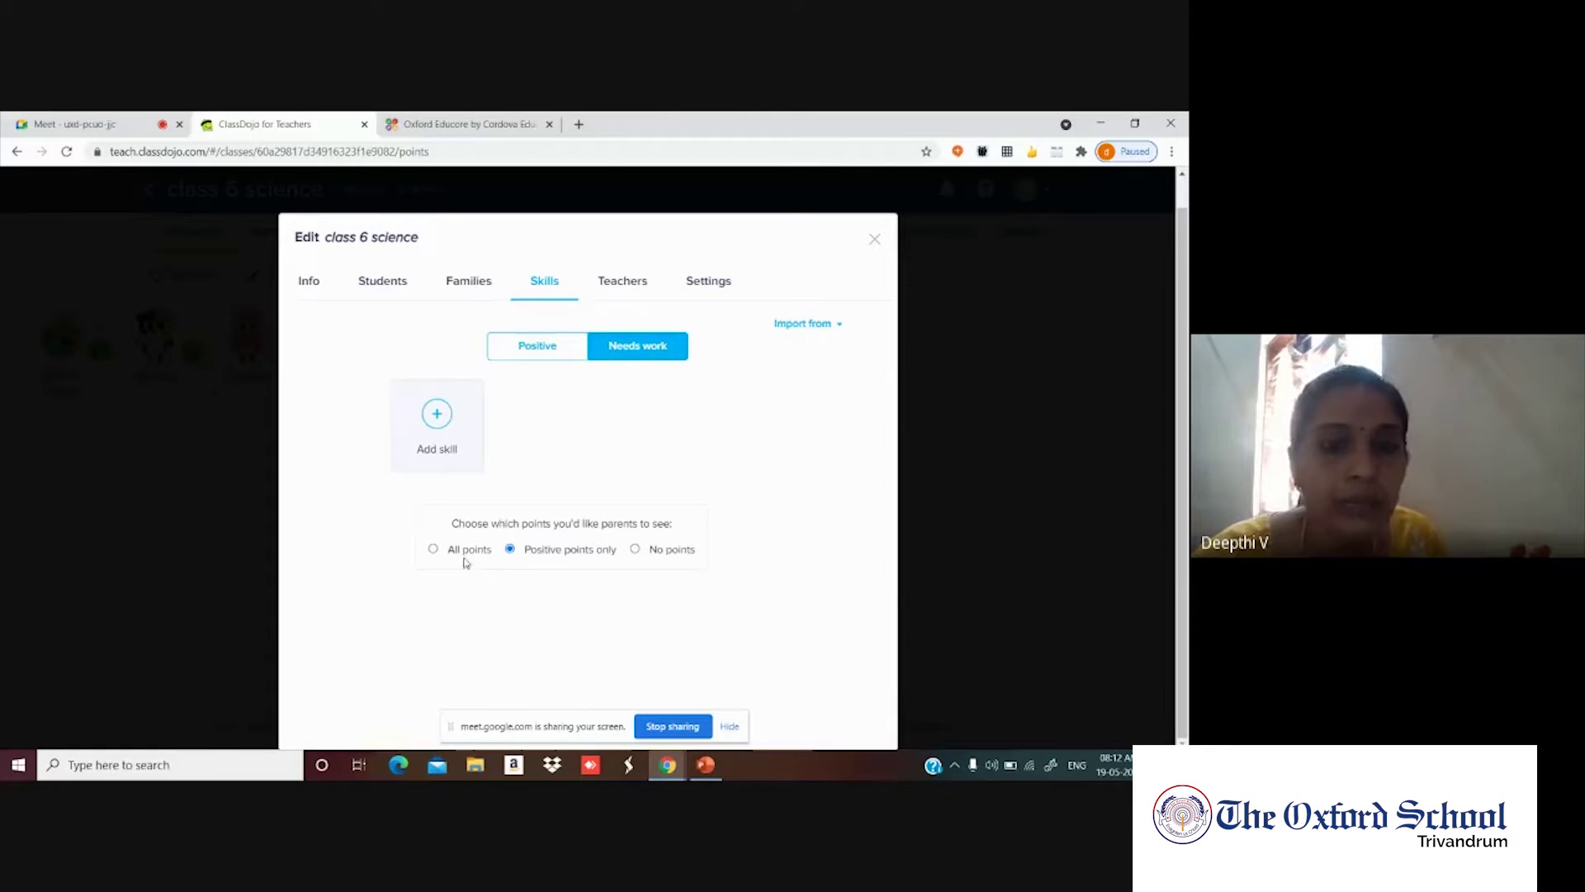
click(438, 417)
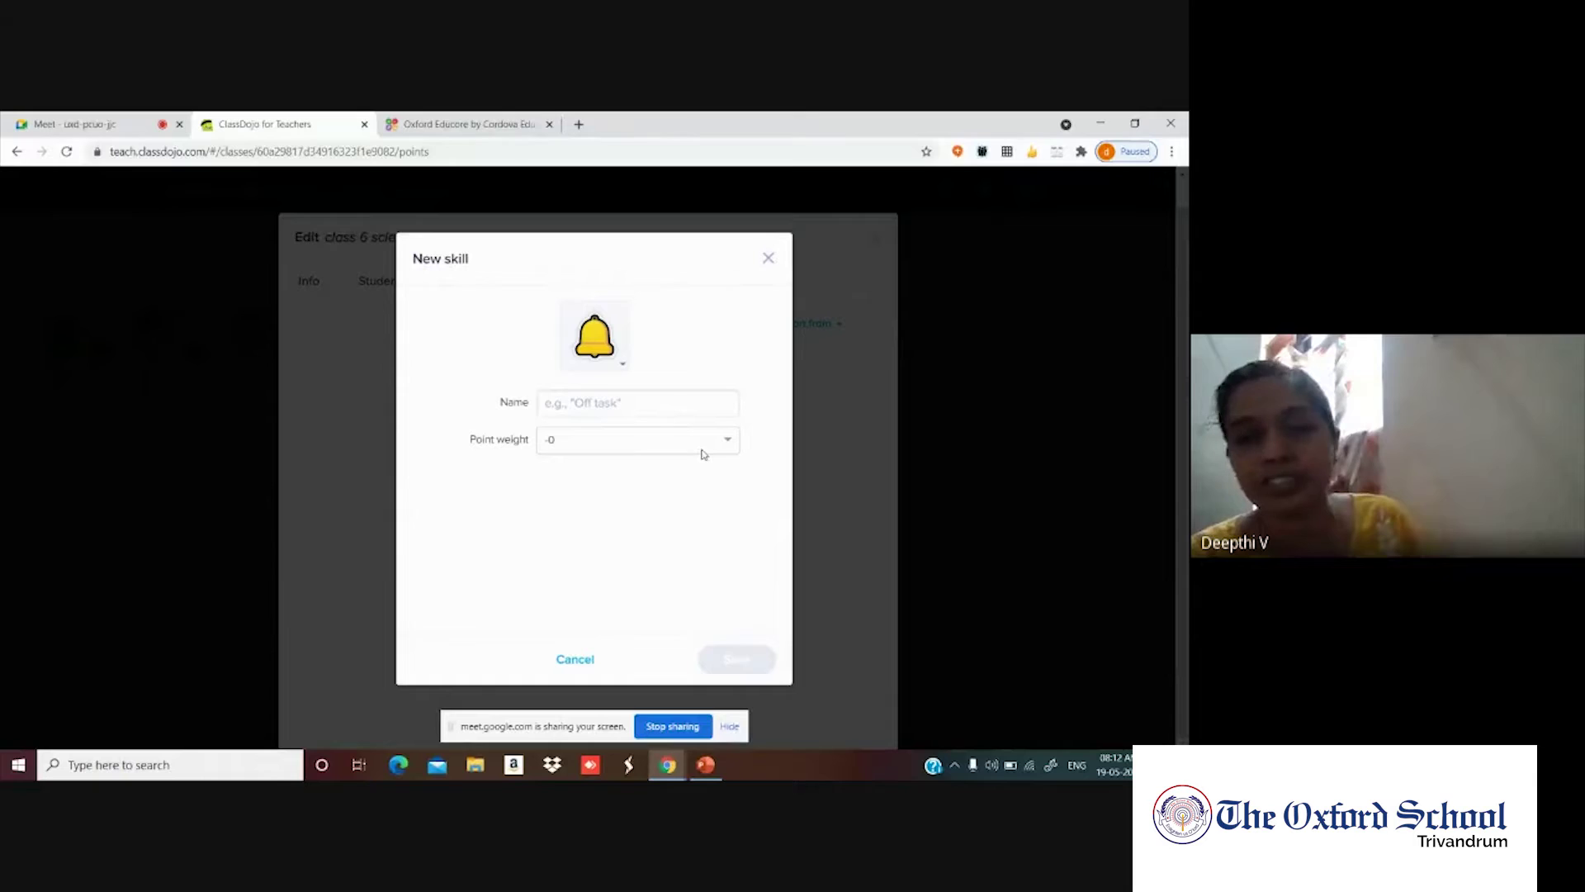
click(728, 450)
click(832, 438)
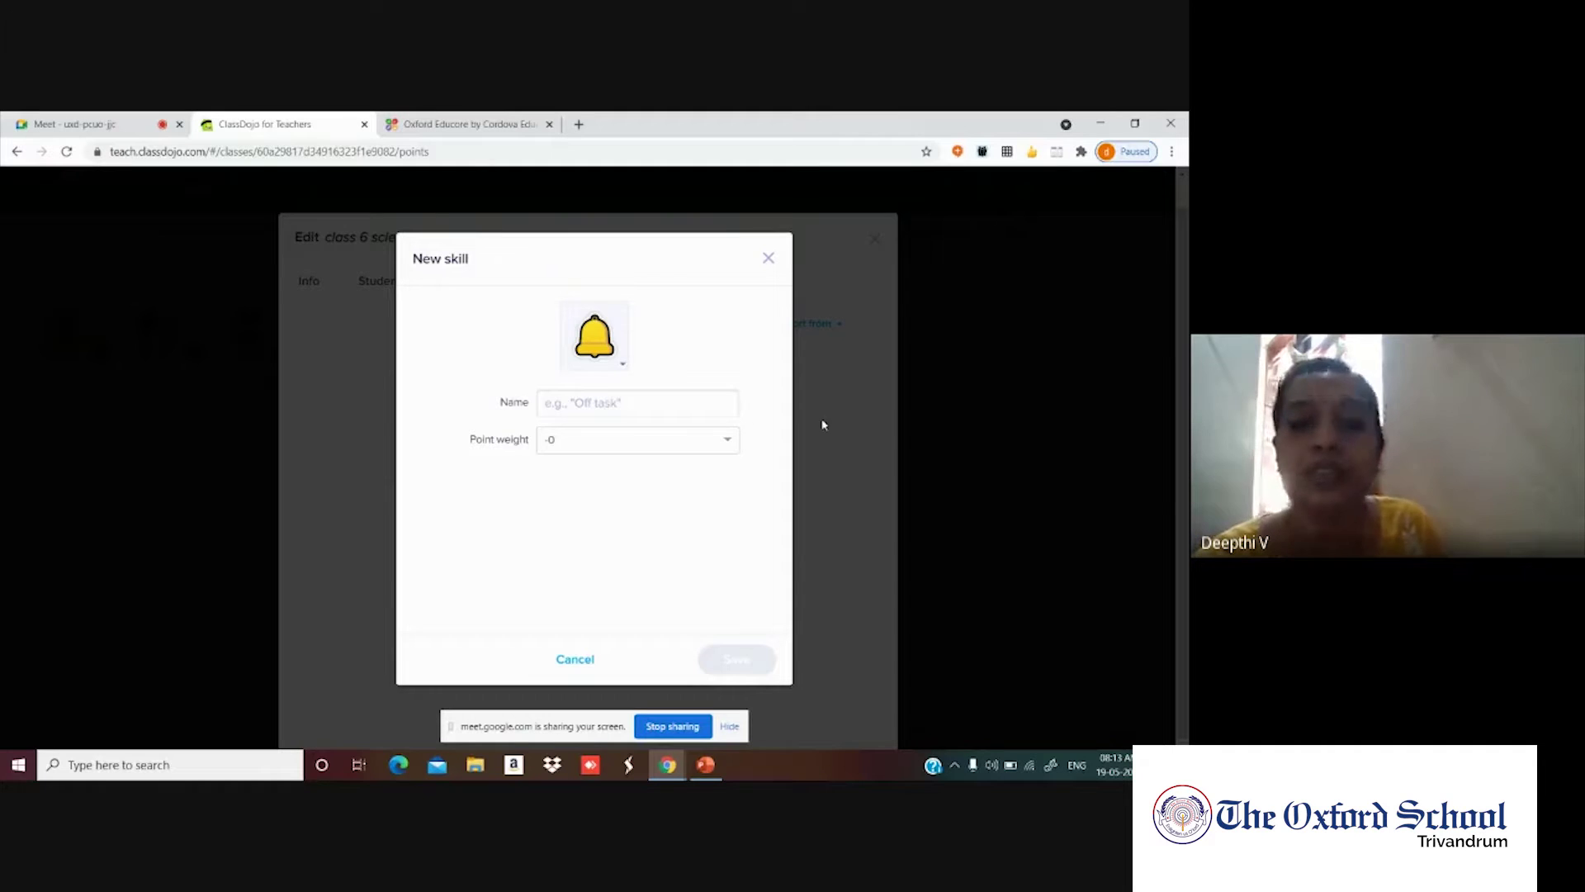
click(725, 441)
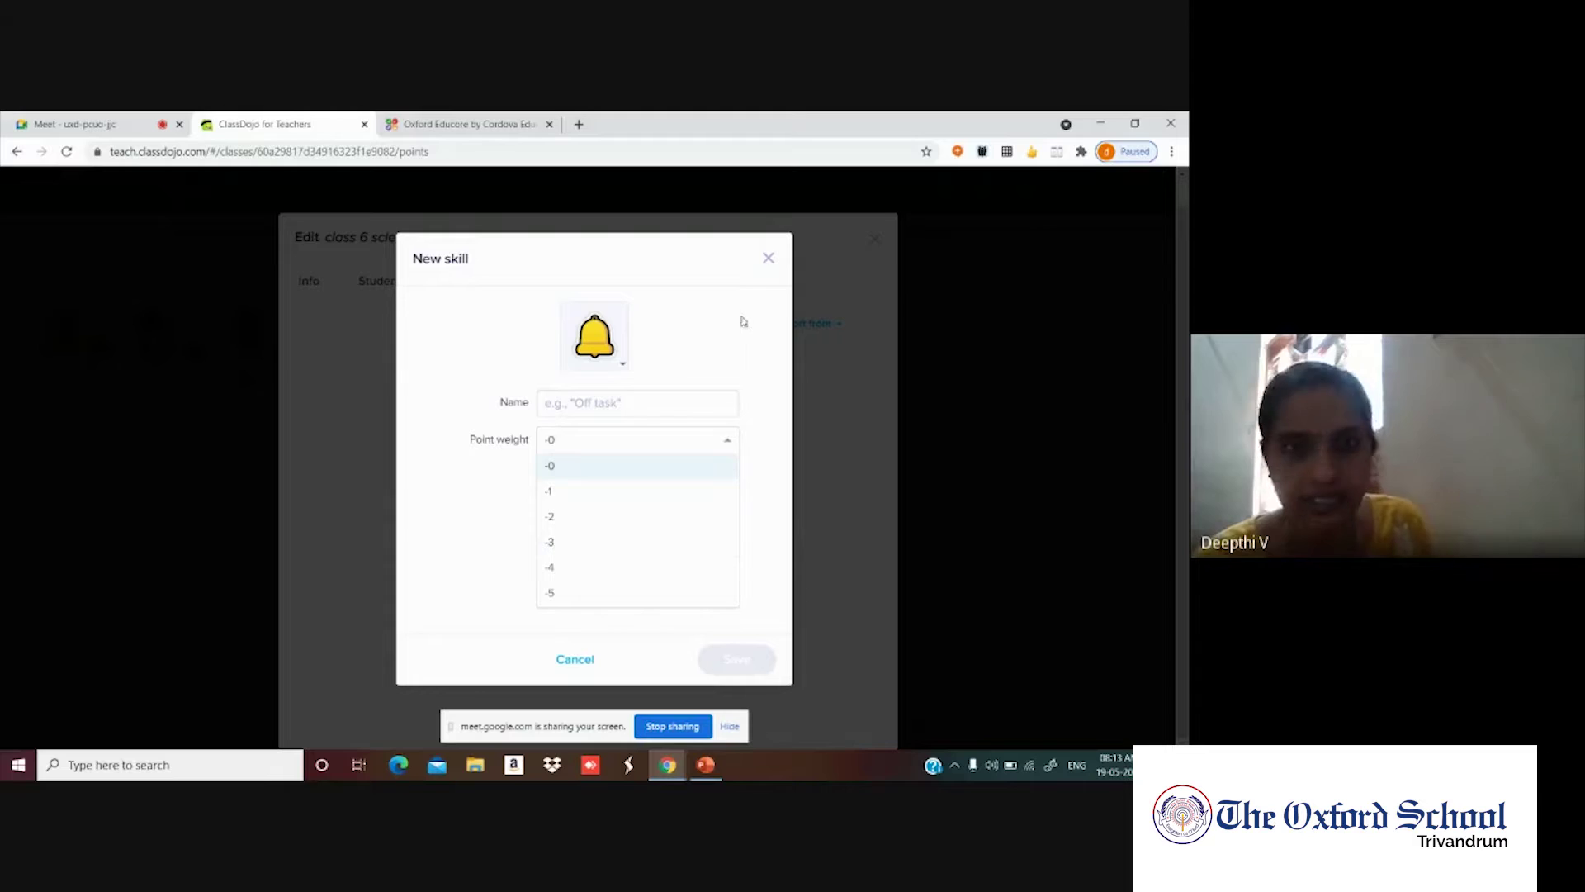
click(767, 261)
click(767, 261)
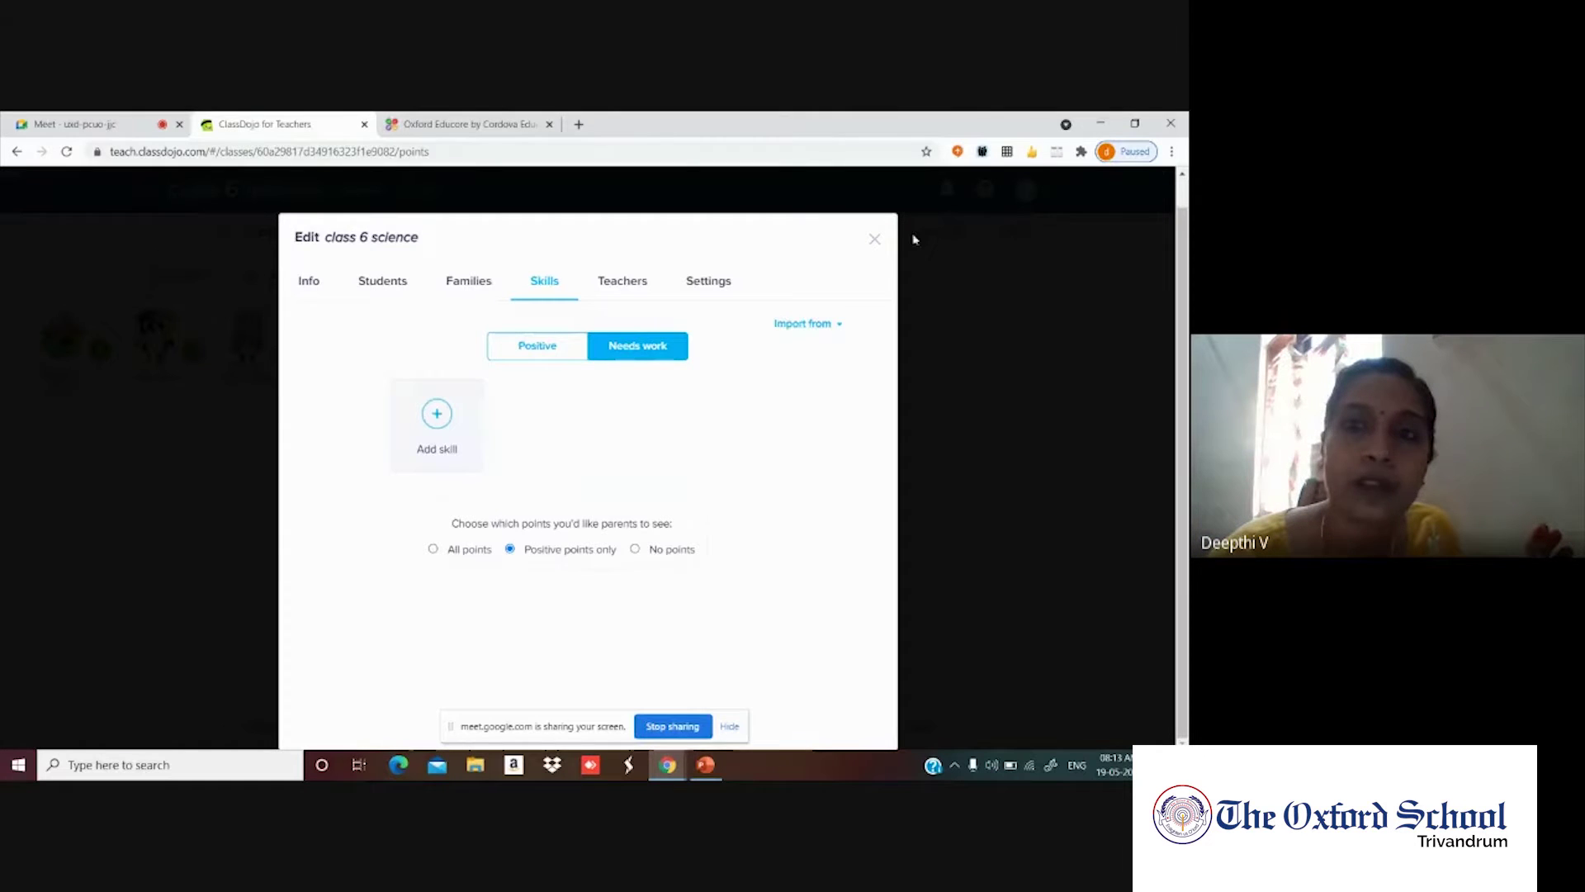
click(877, 242)
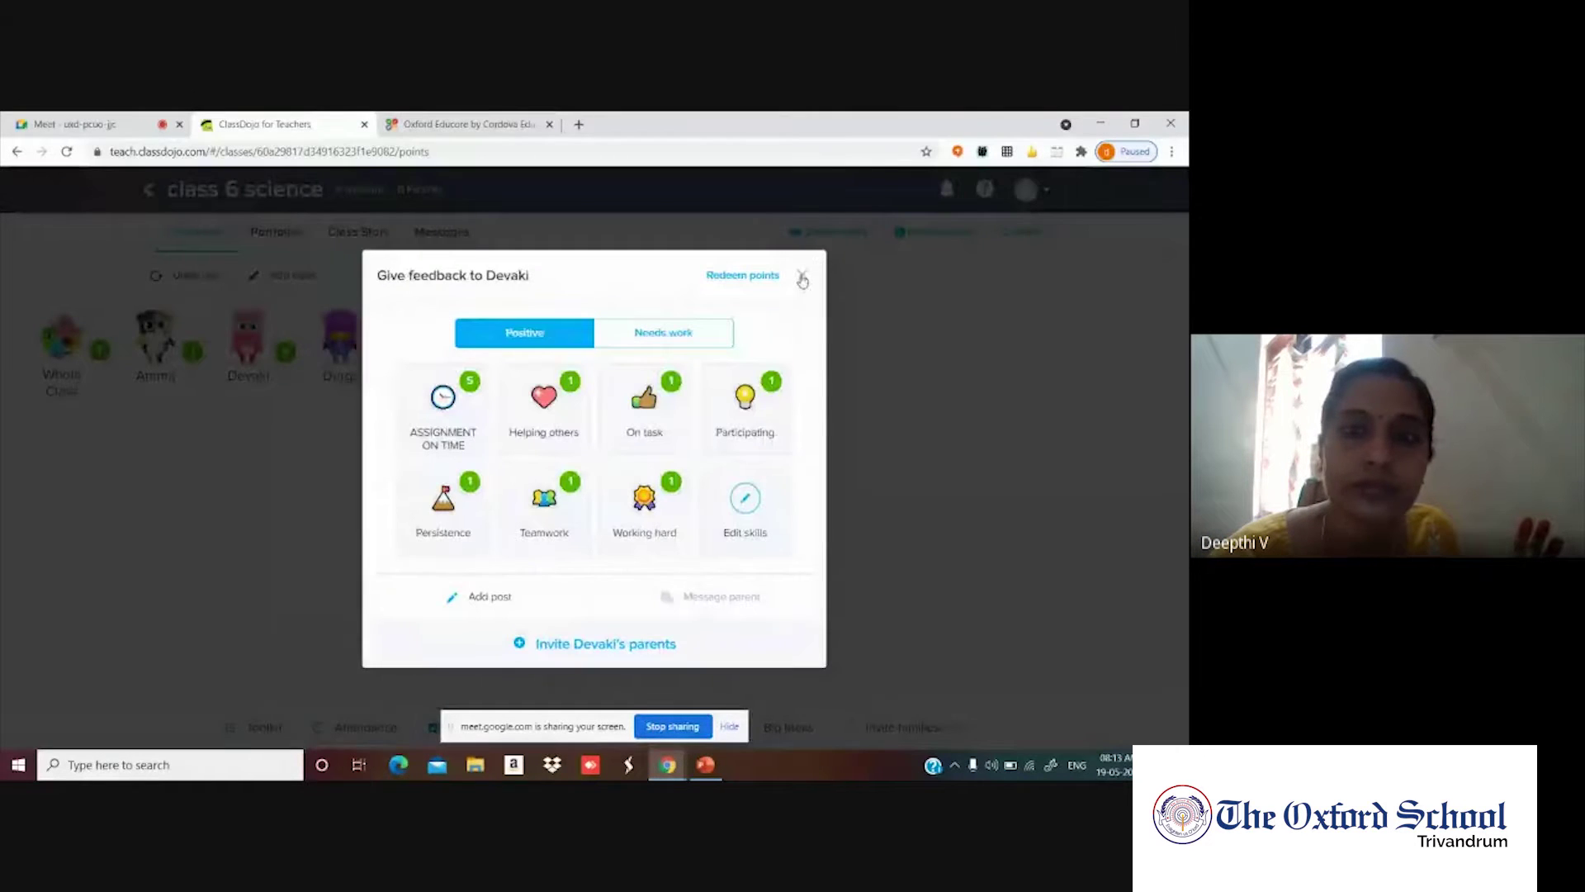
click(802, 277)
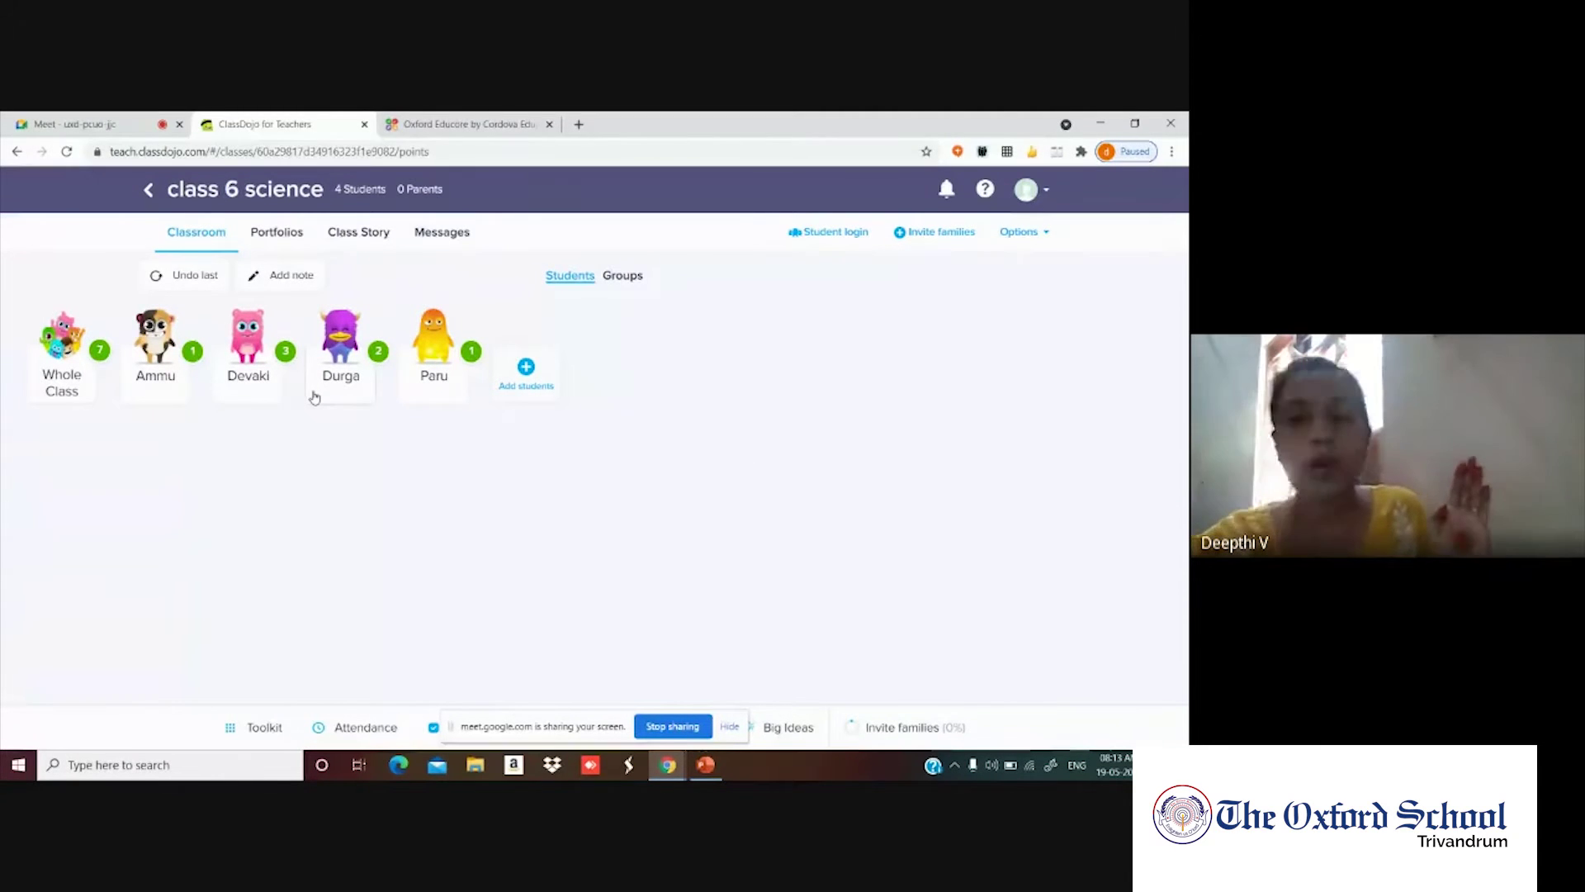
Check the Google Meet call, return to ClassDojo and award group 2 a positive point for Teamwork.
click(172, 132)
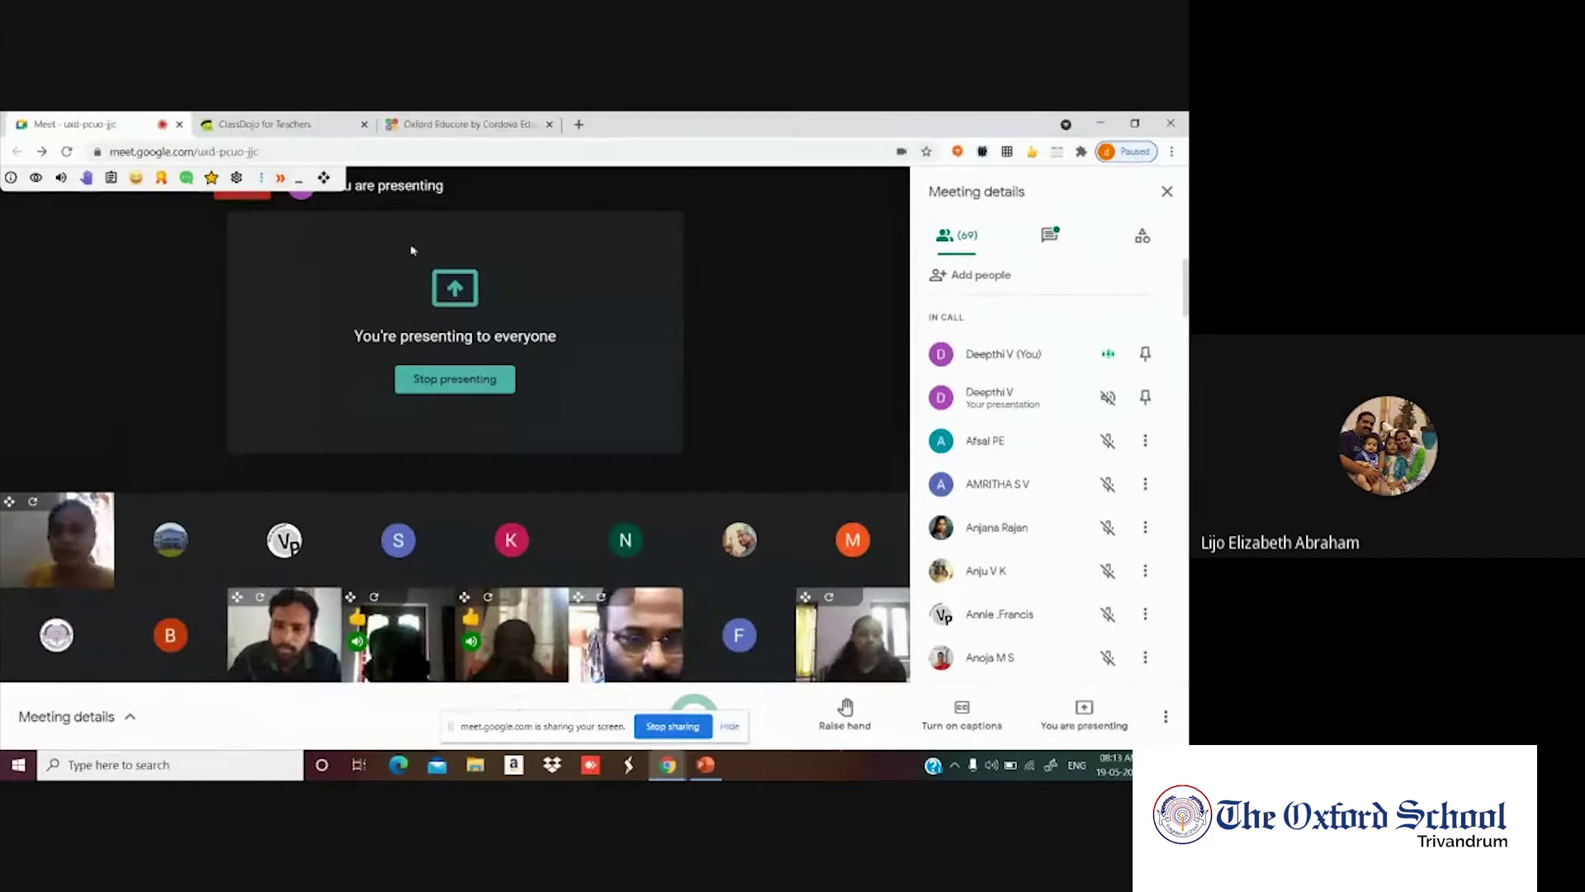
click(270, 126)
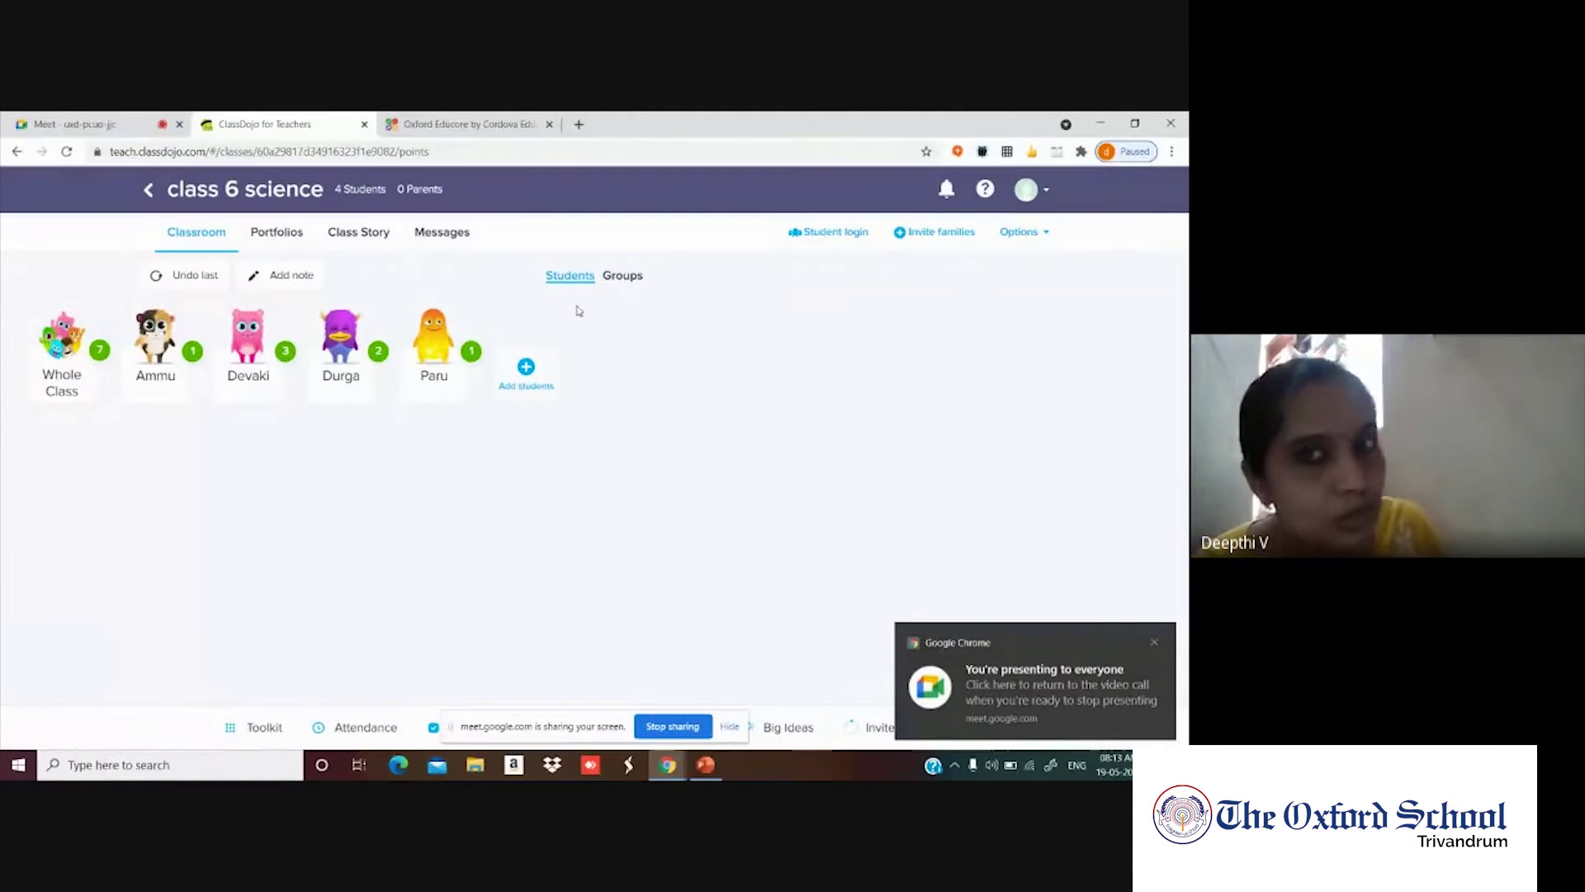
click(625, 277)
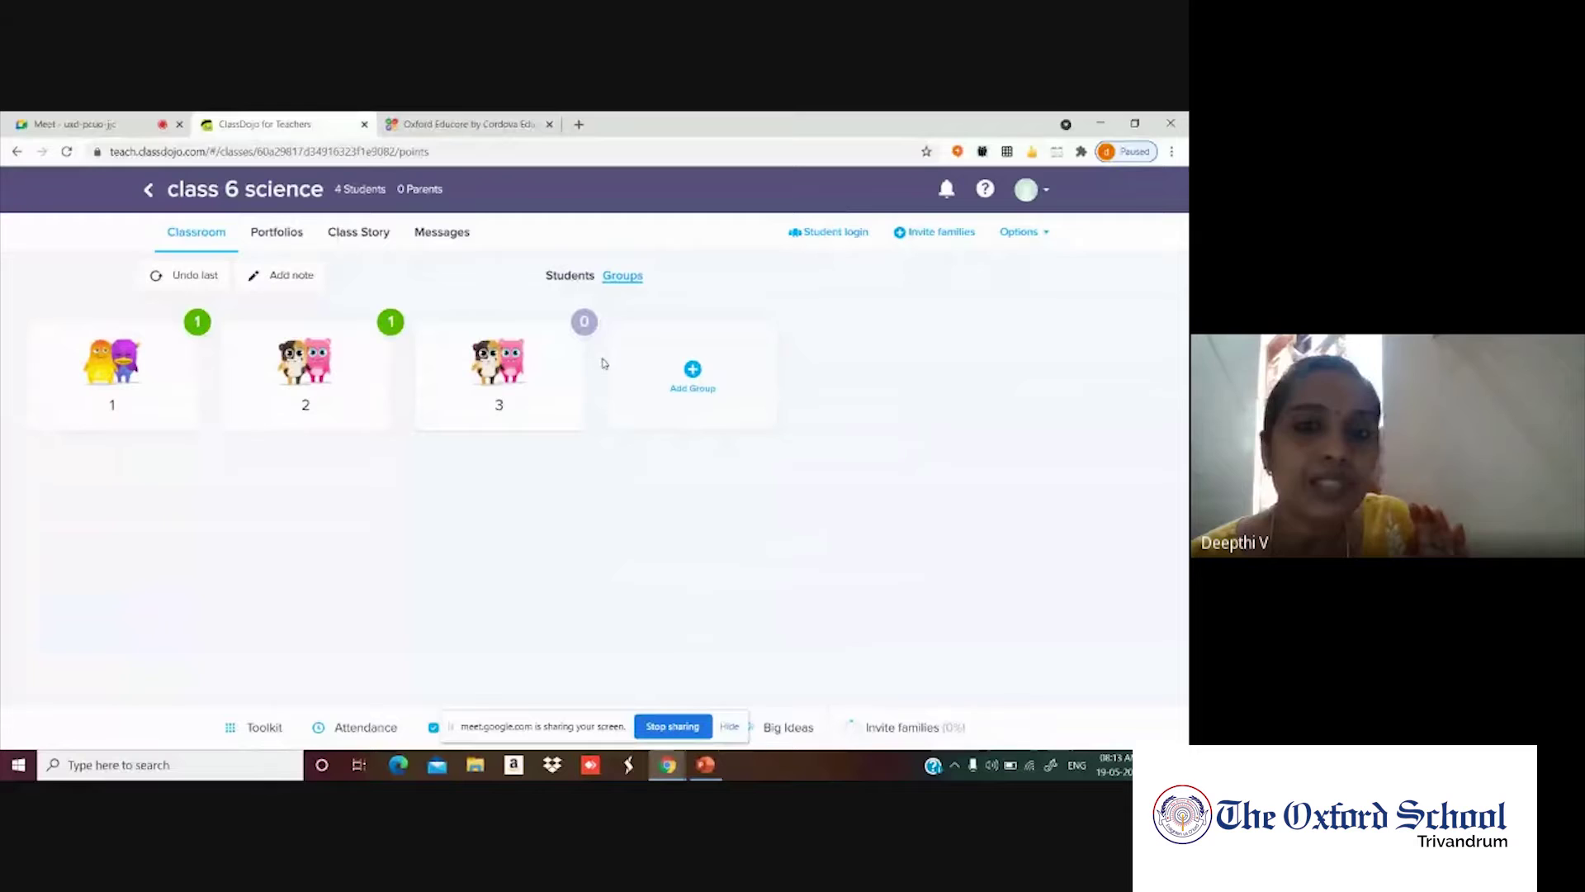
click(381, 329)
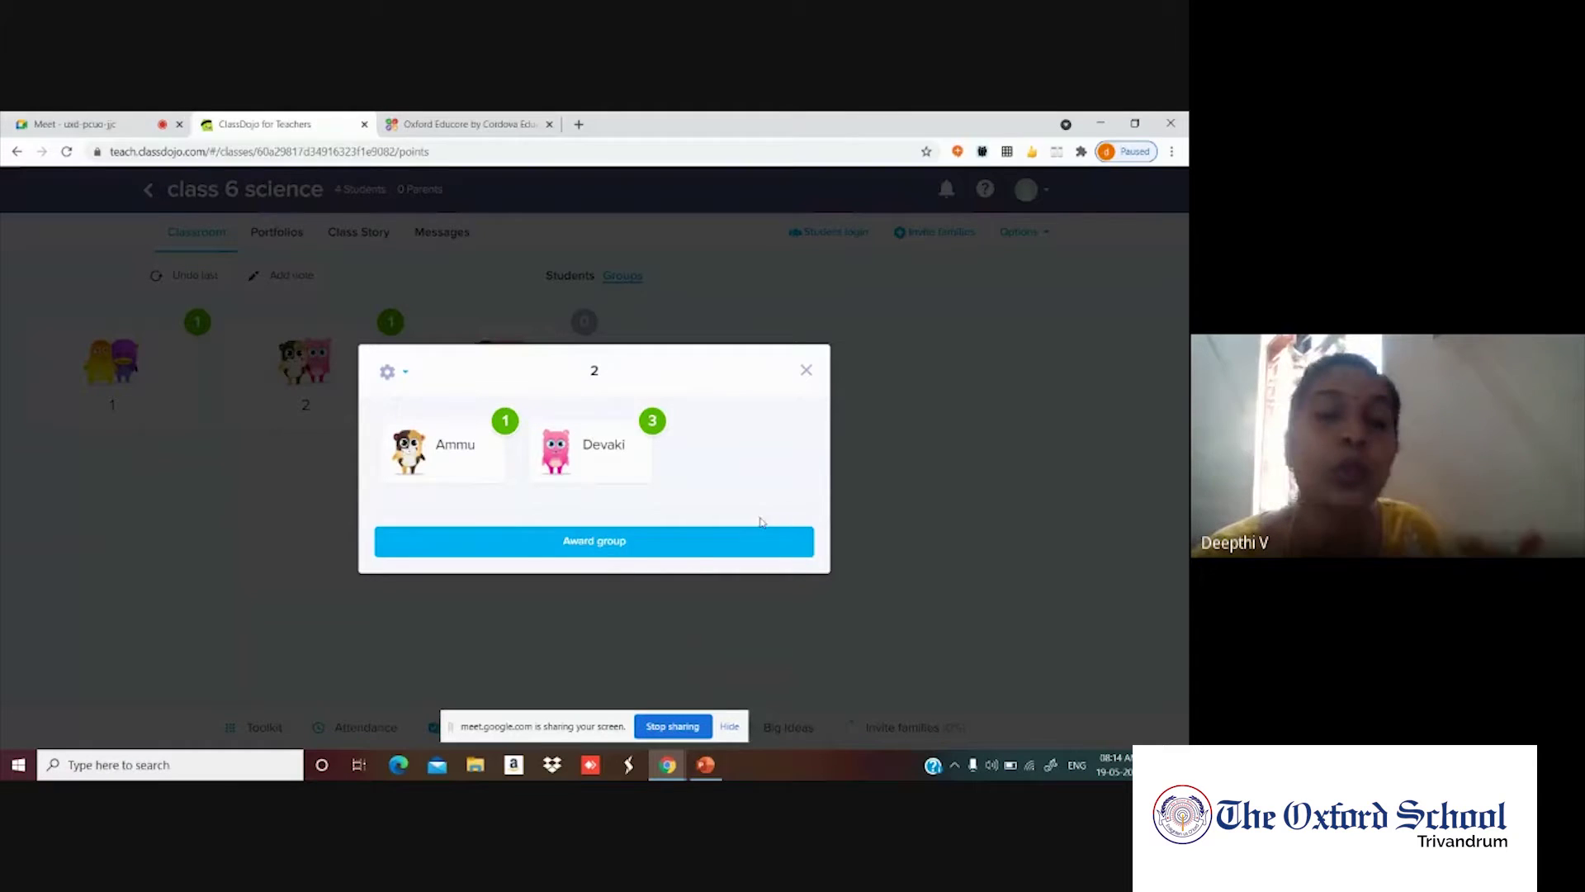
click(658, 558)
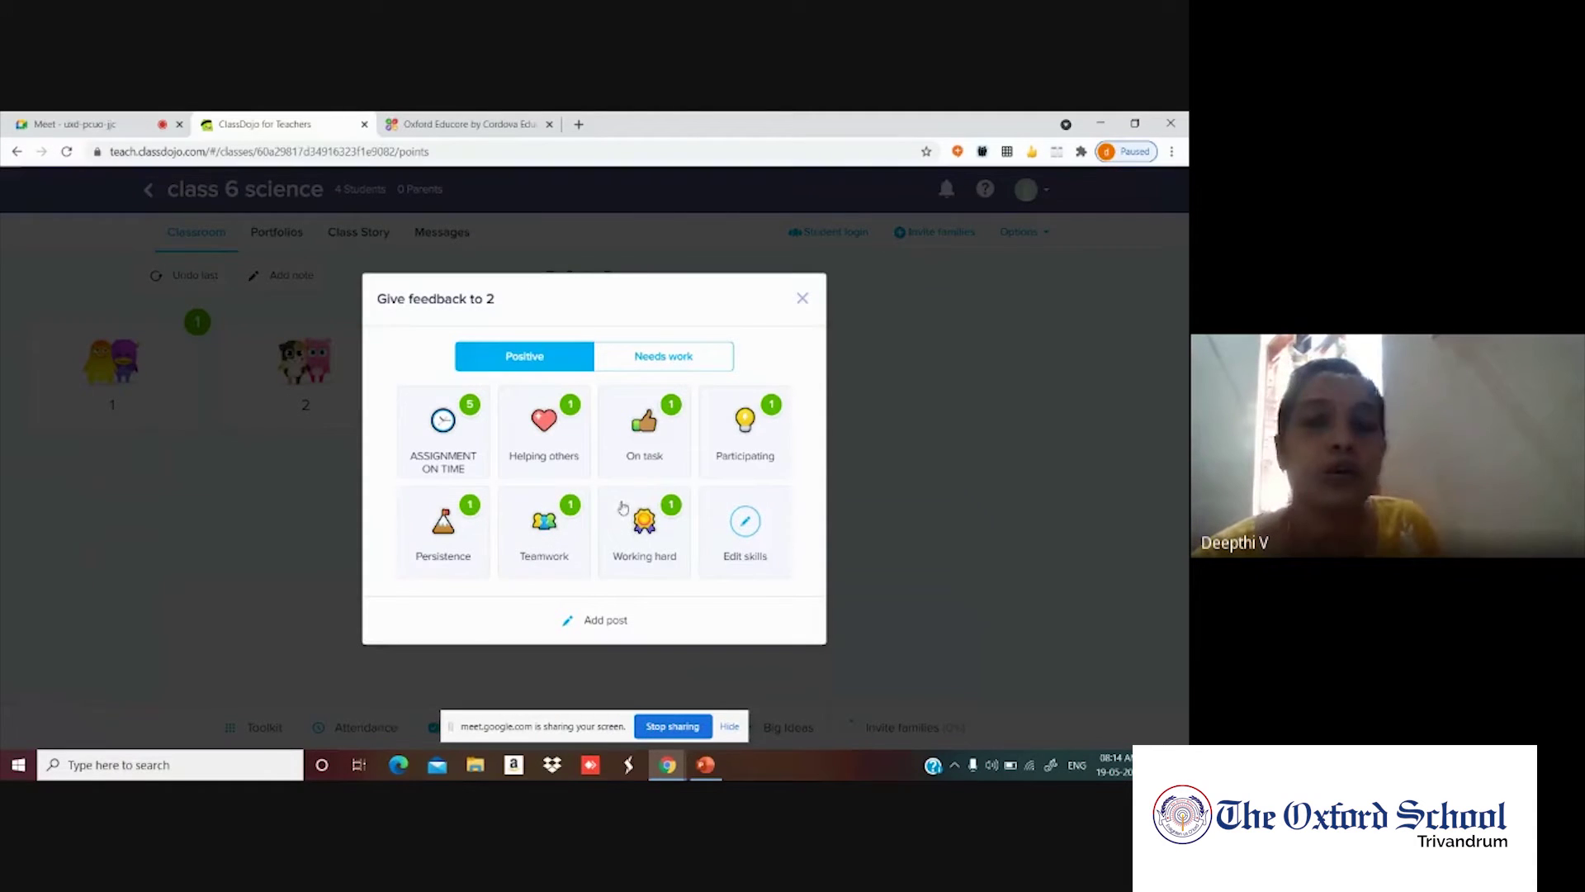
click(544, 524)
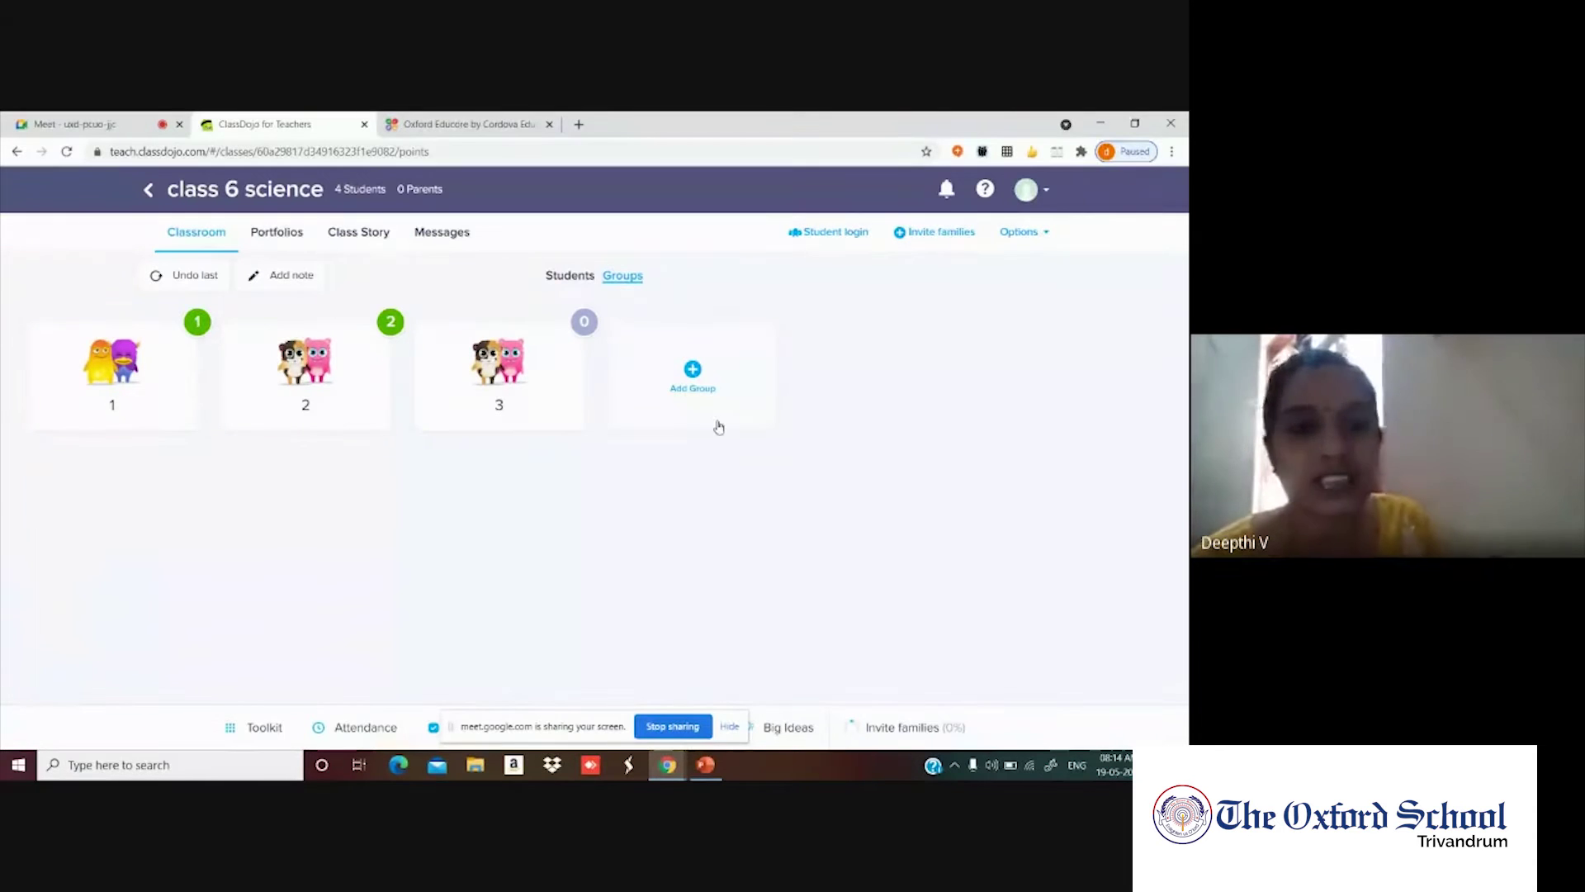
Award group 3 the positive skill ASSIGNMENT ON TIME.
click(590, 326)
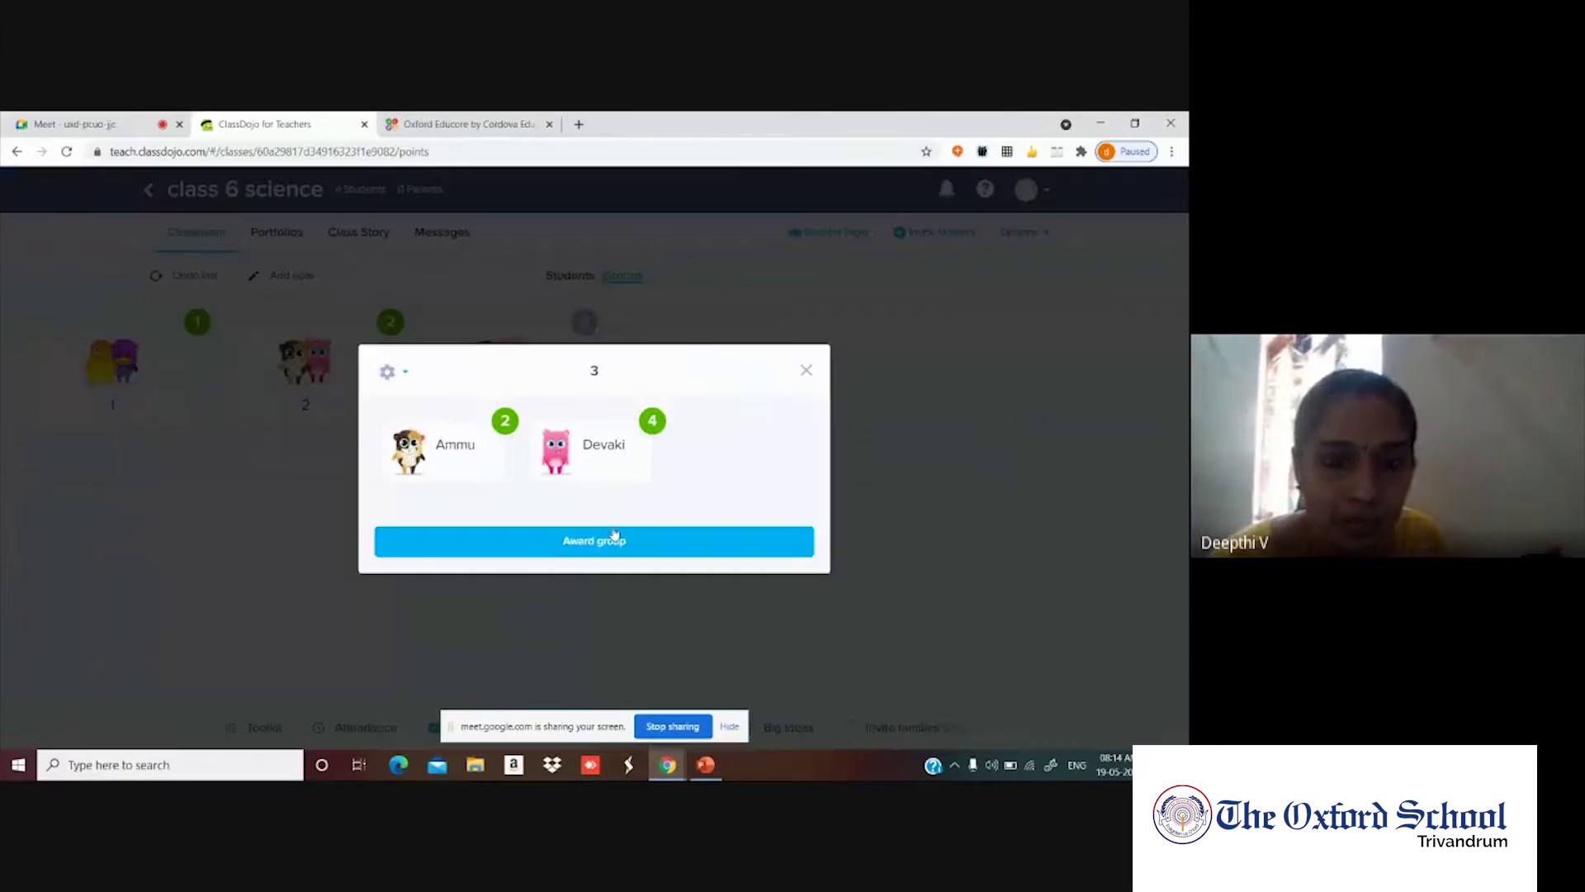
click(614, 544)
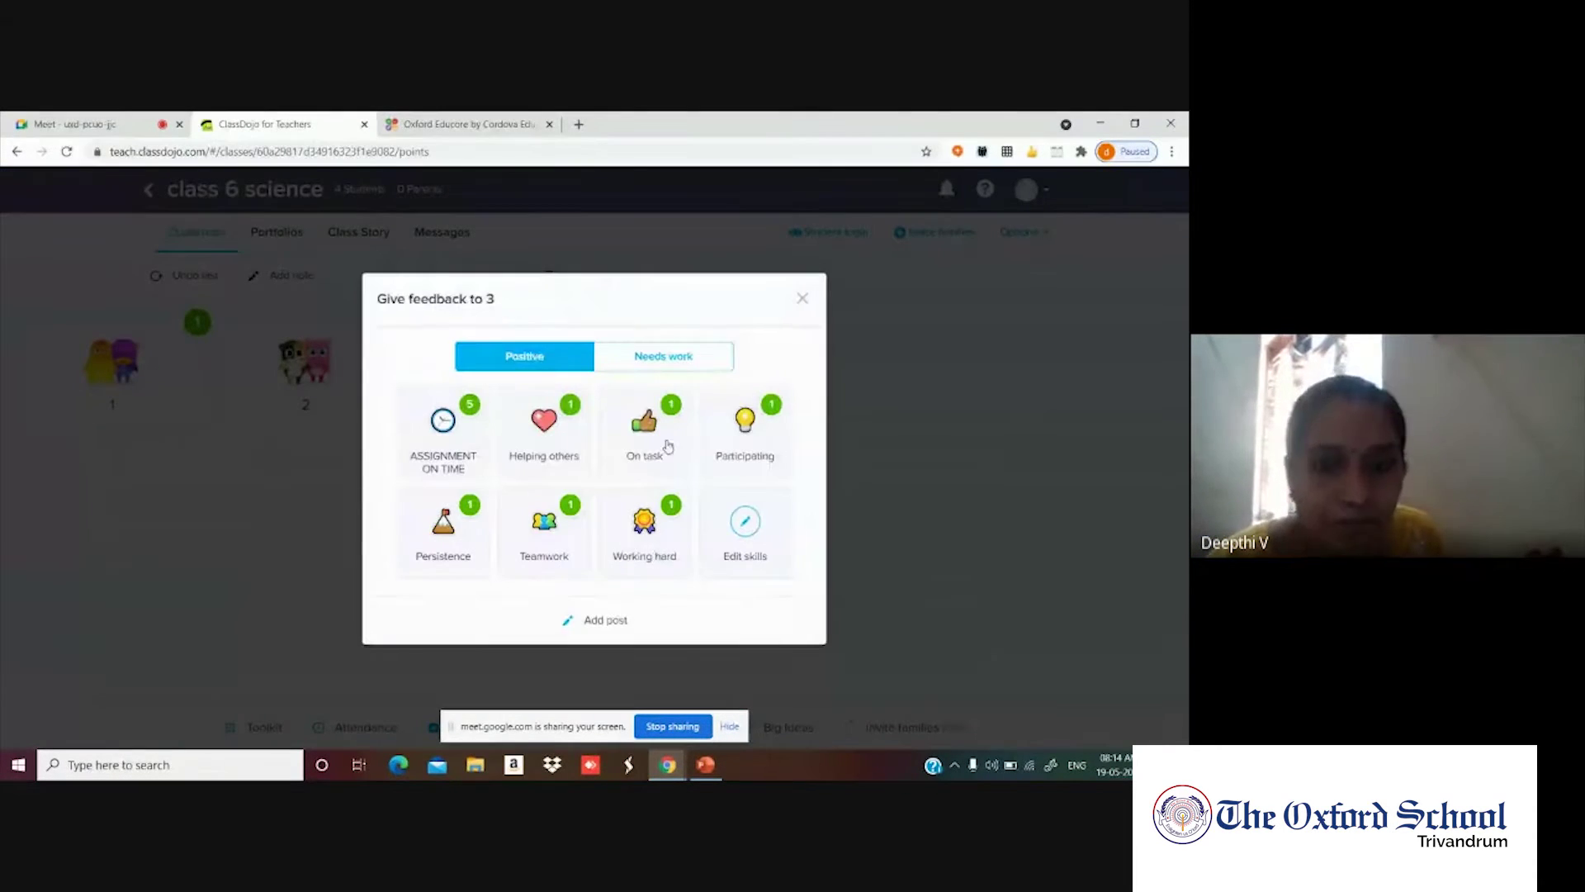
click(460, 398)
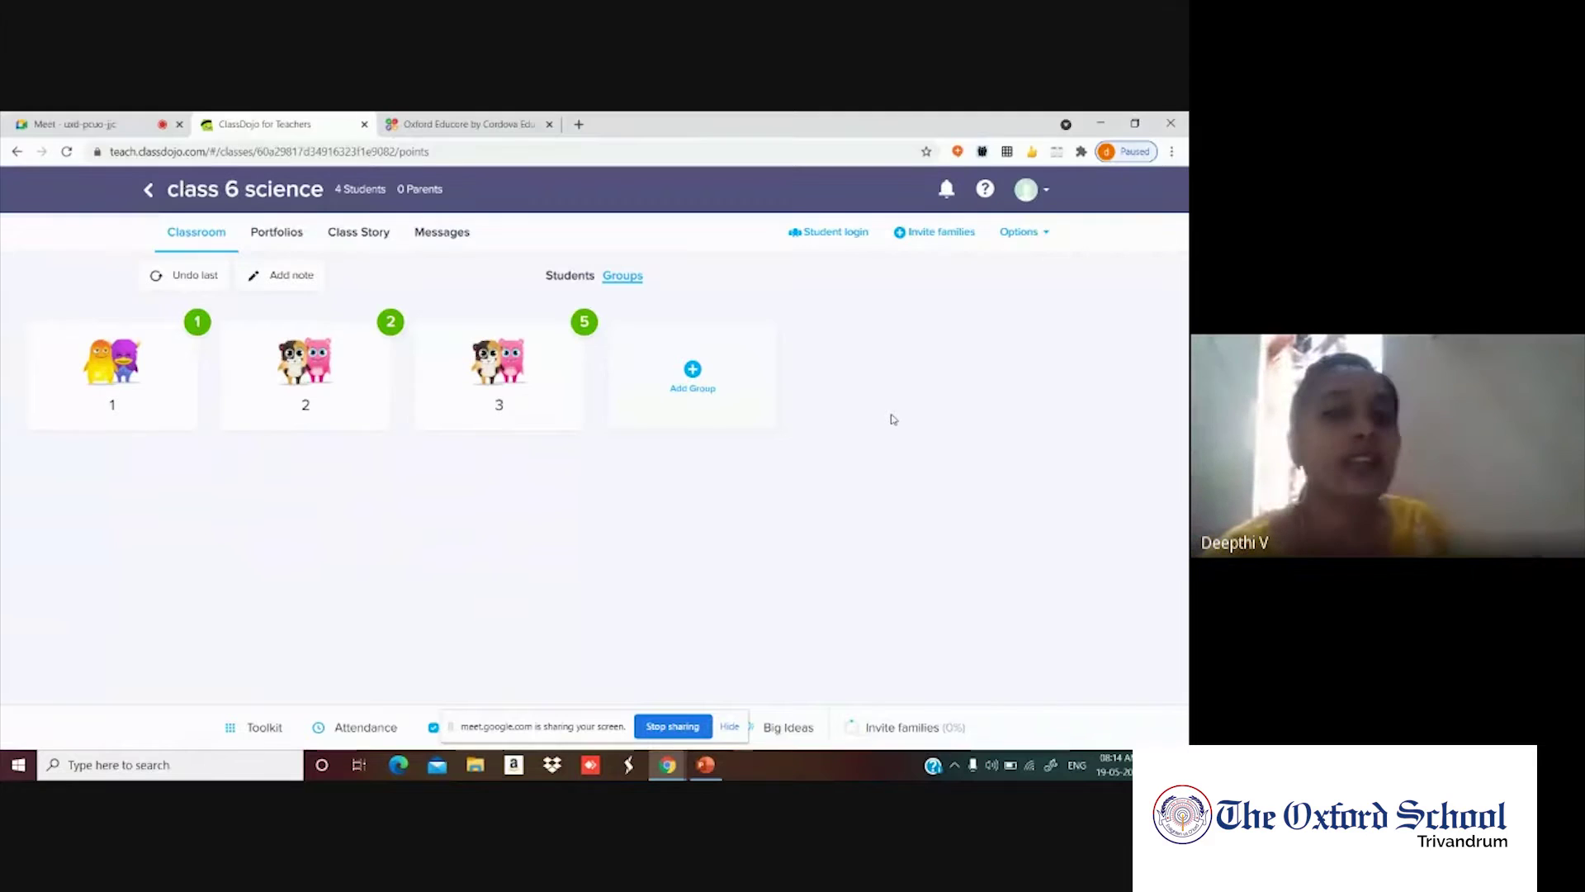
View group 3's member points and the file attachment options for a new portfolio post, and return to the class without posting.
click(546, 342)
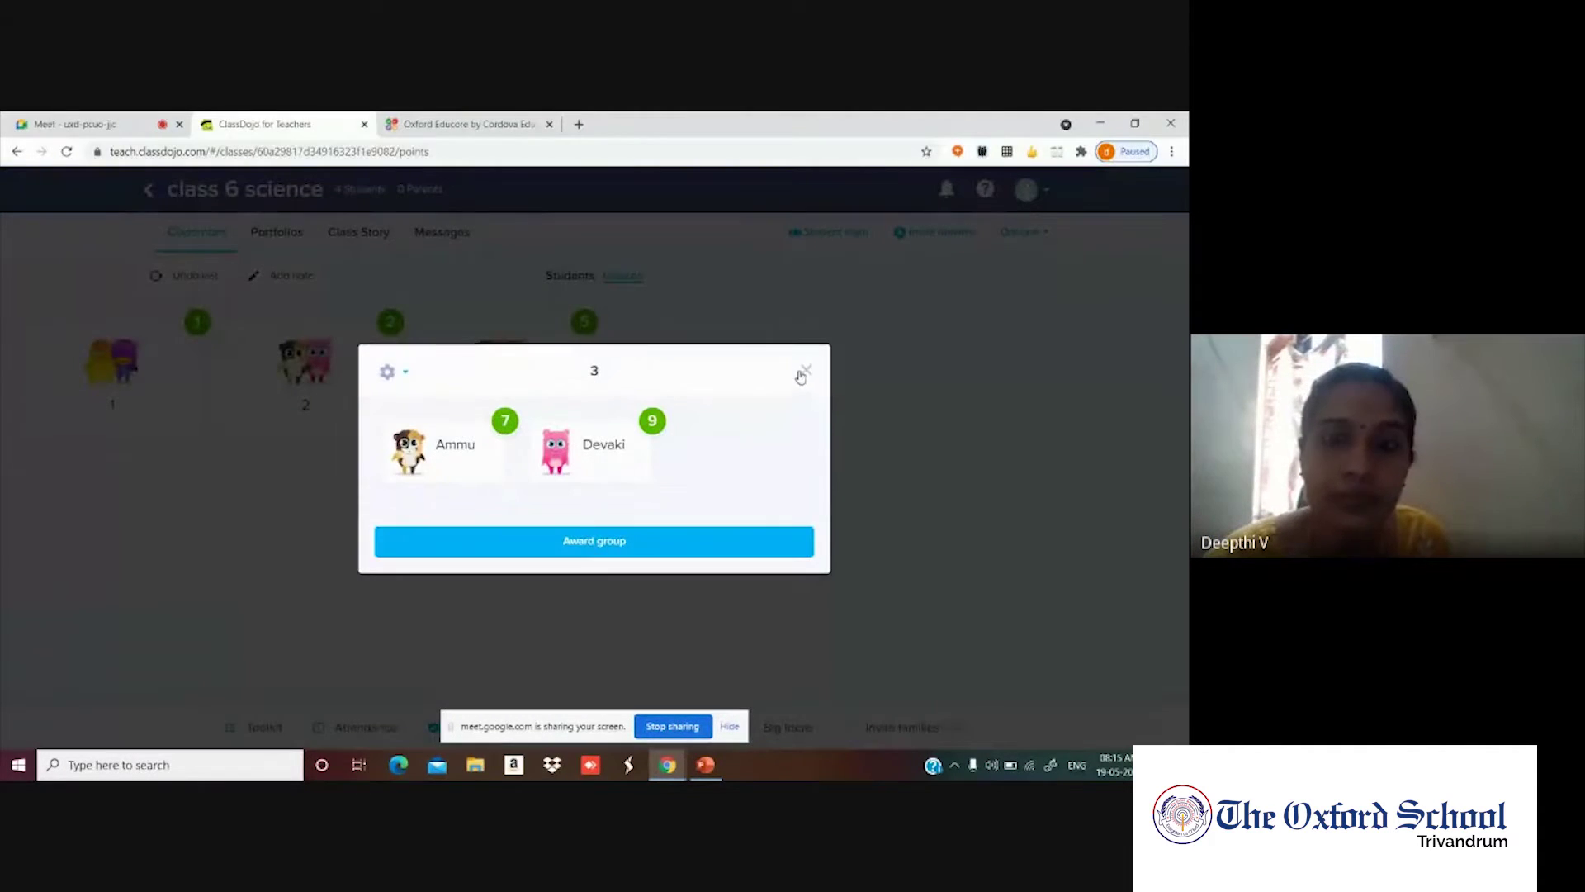
click(718, 548)
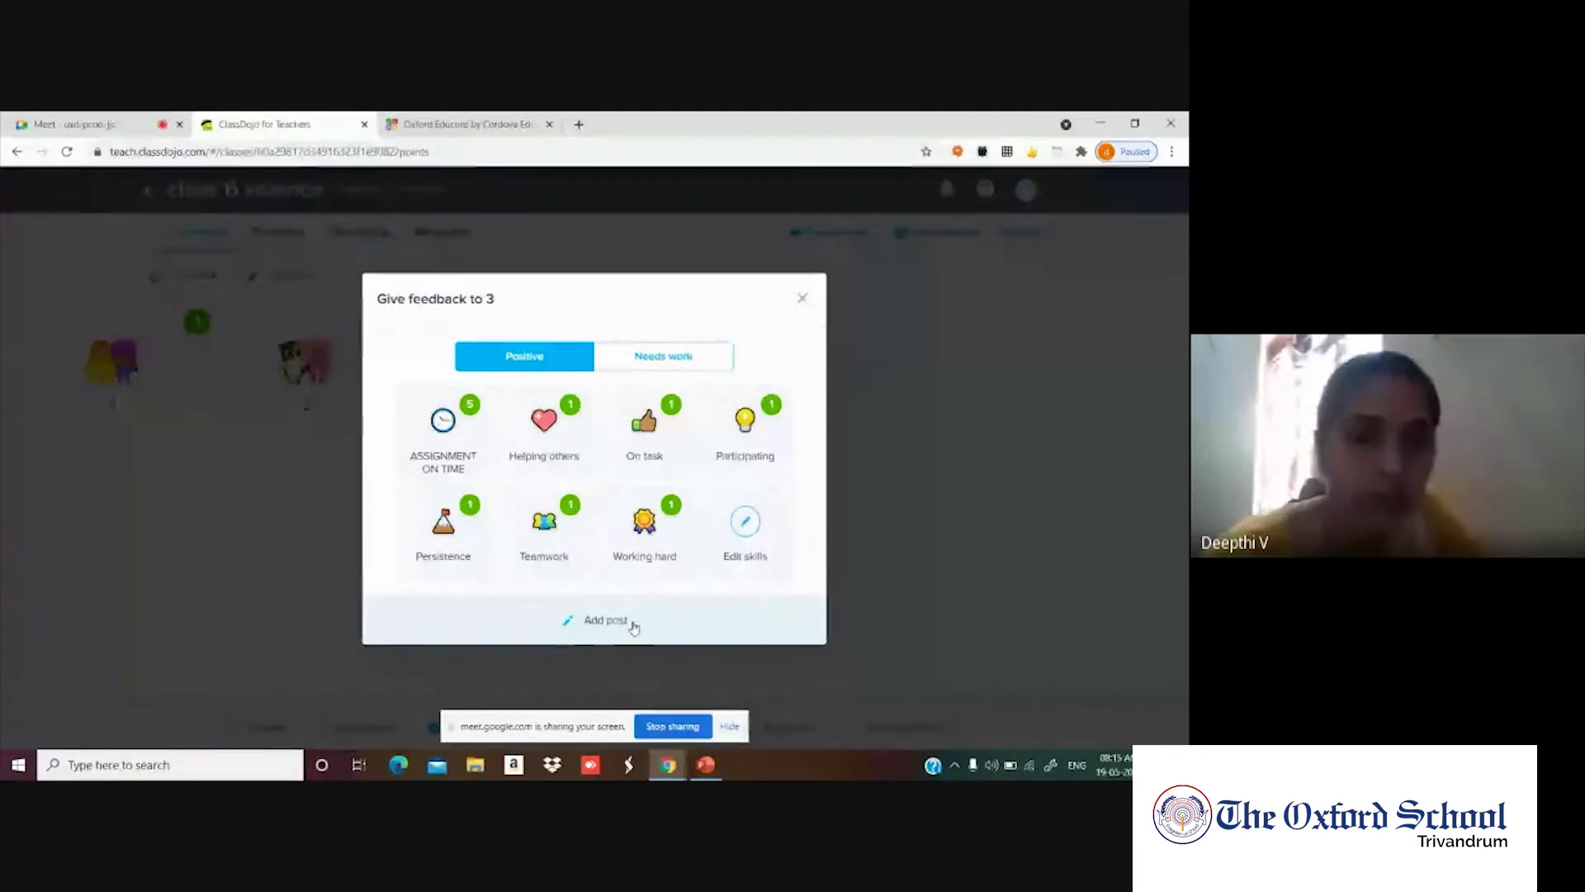
click(632, 625)
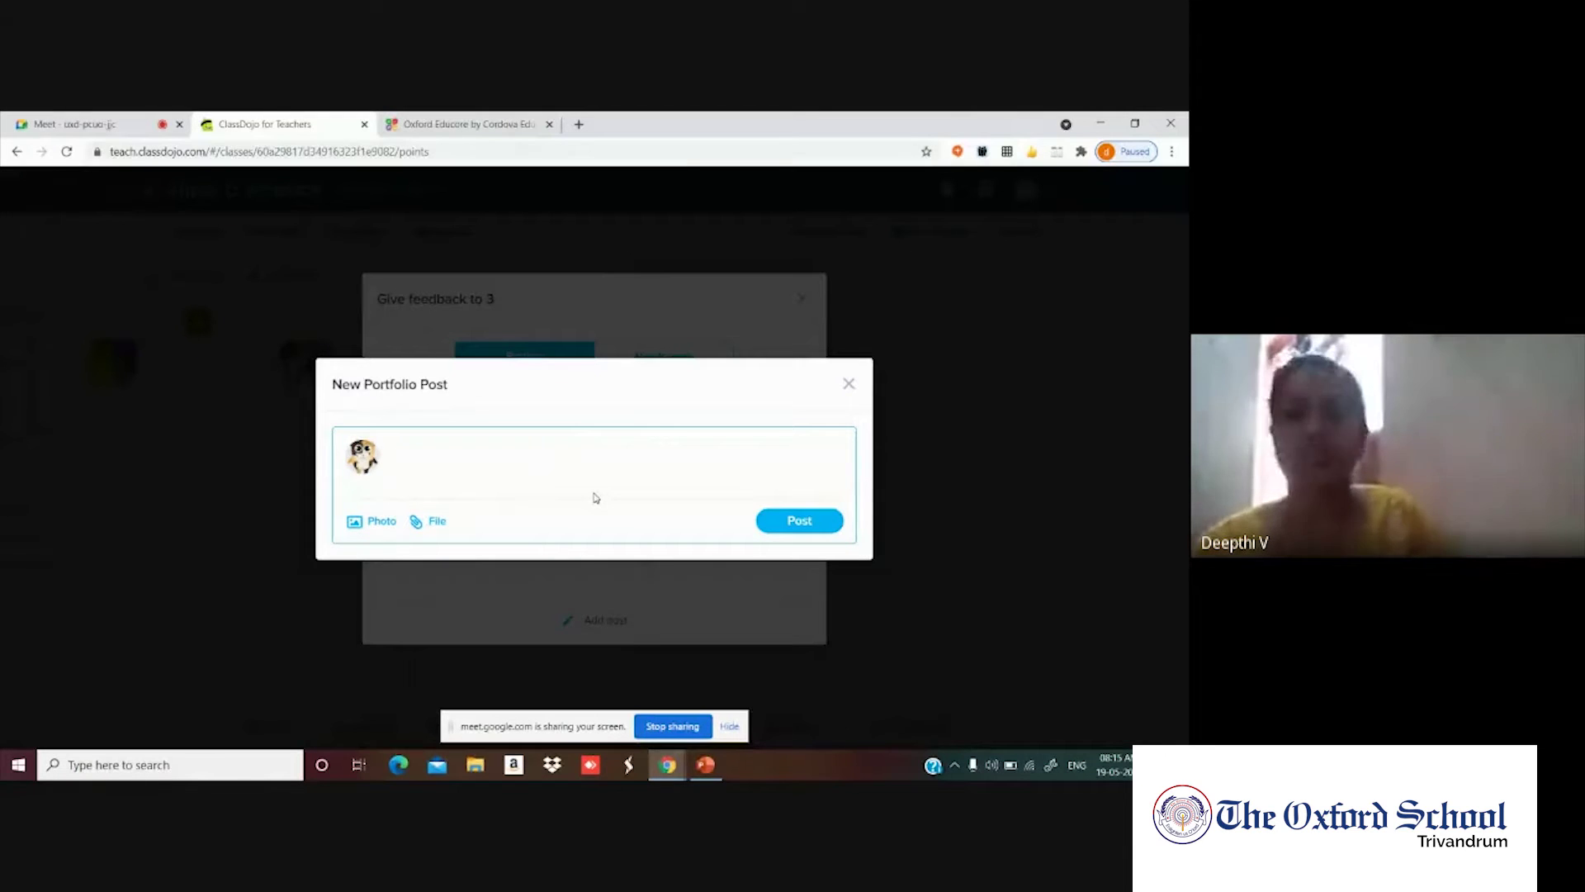
click(431, 523)
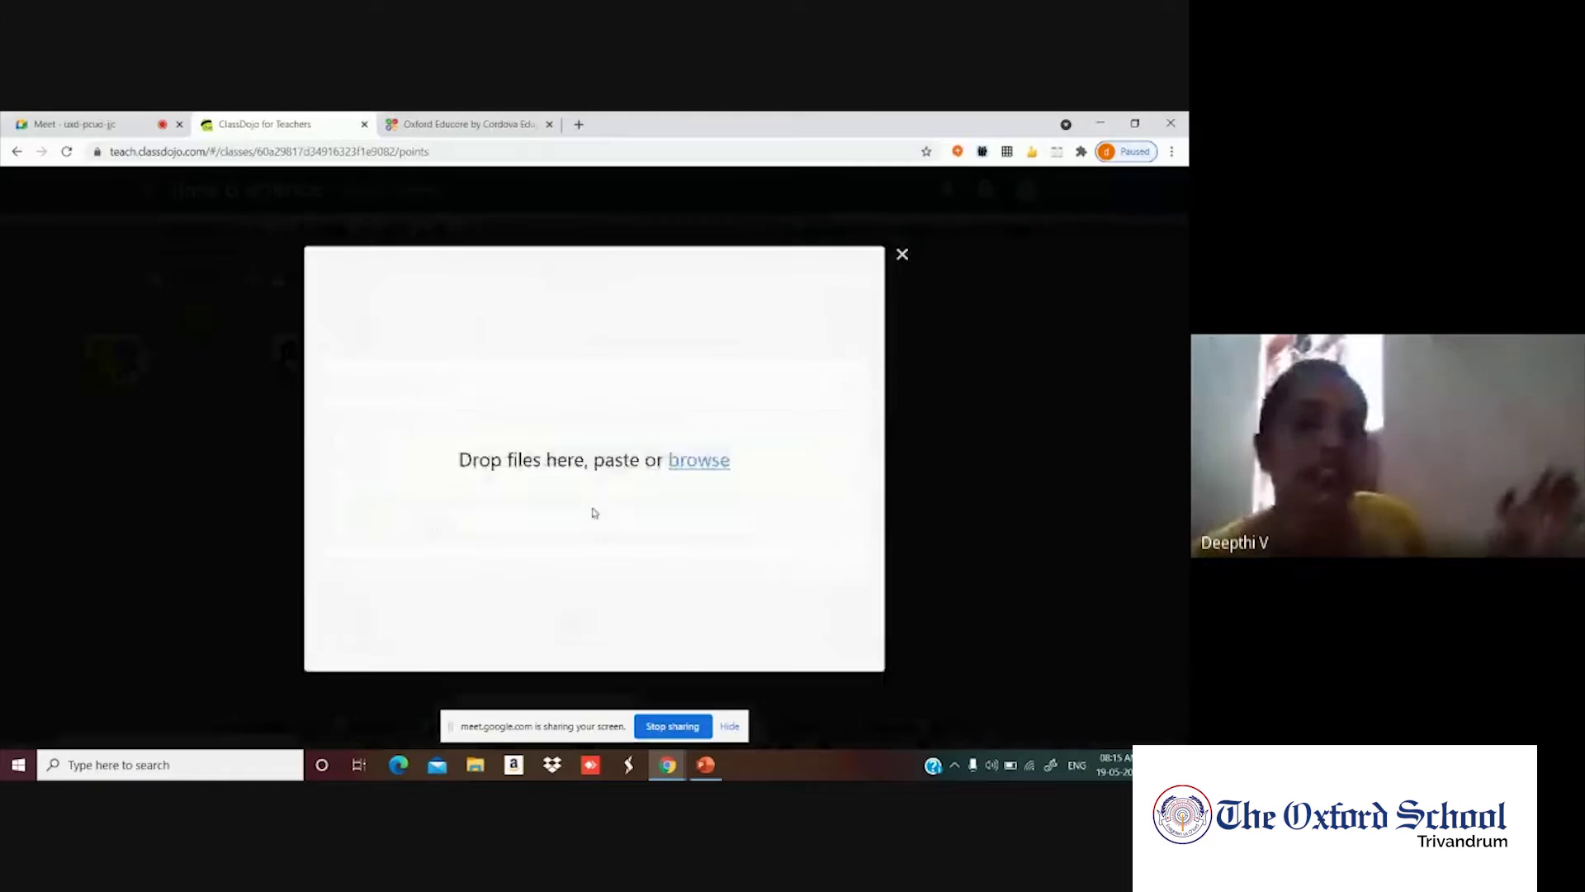
click(694, 468)
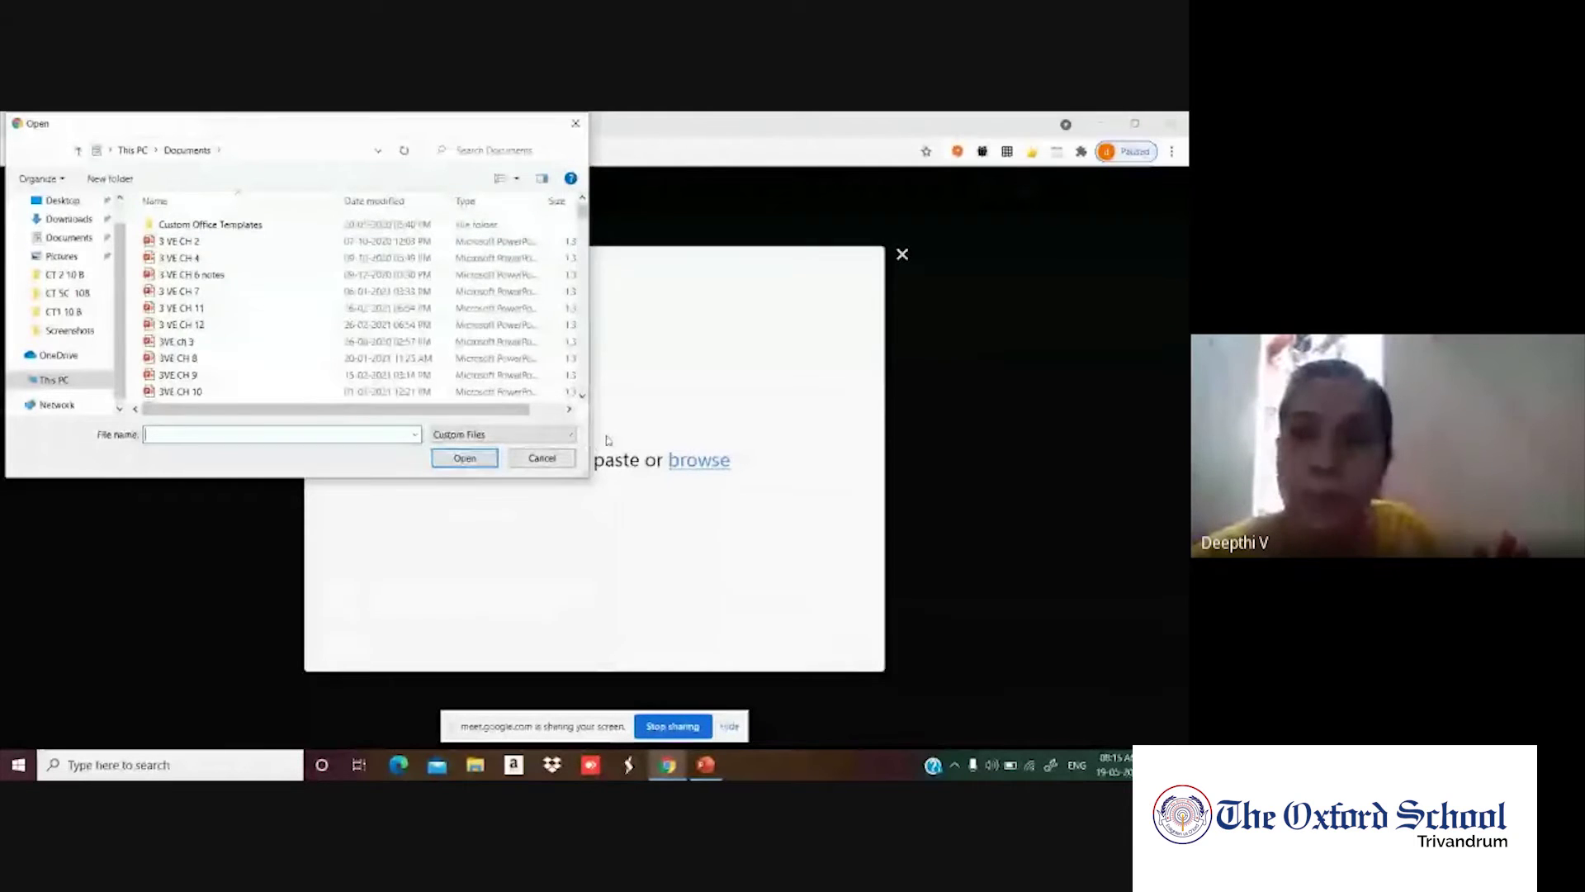
key(Escape)
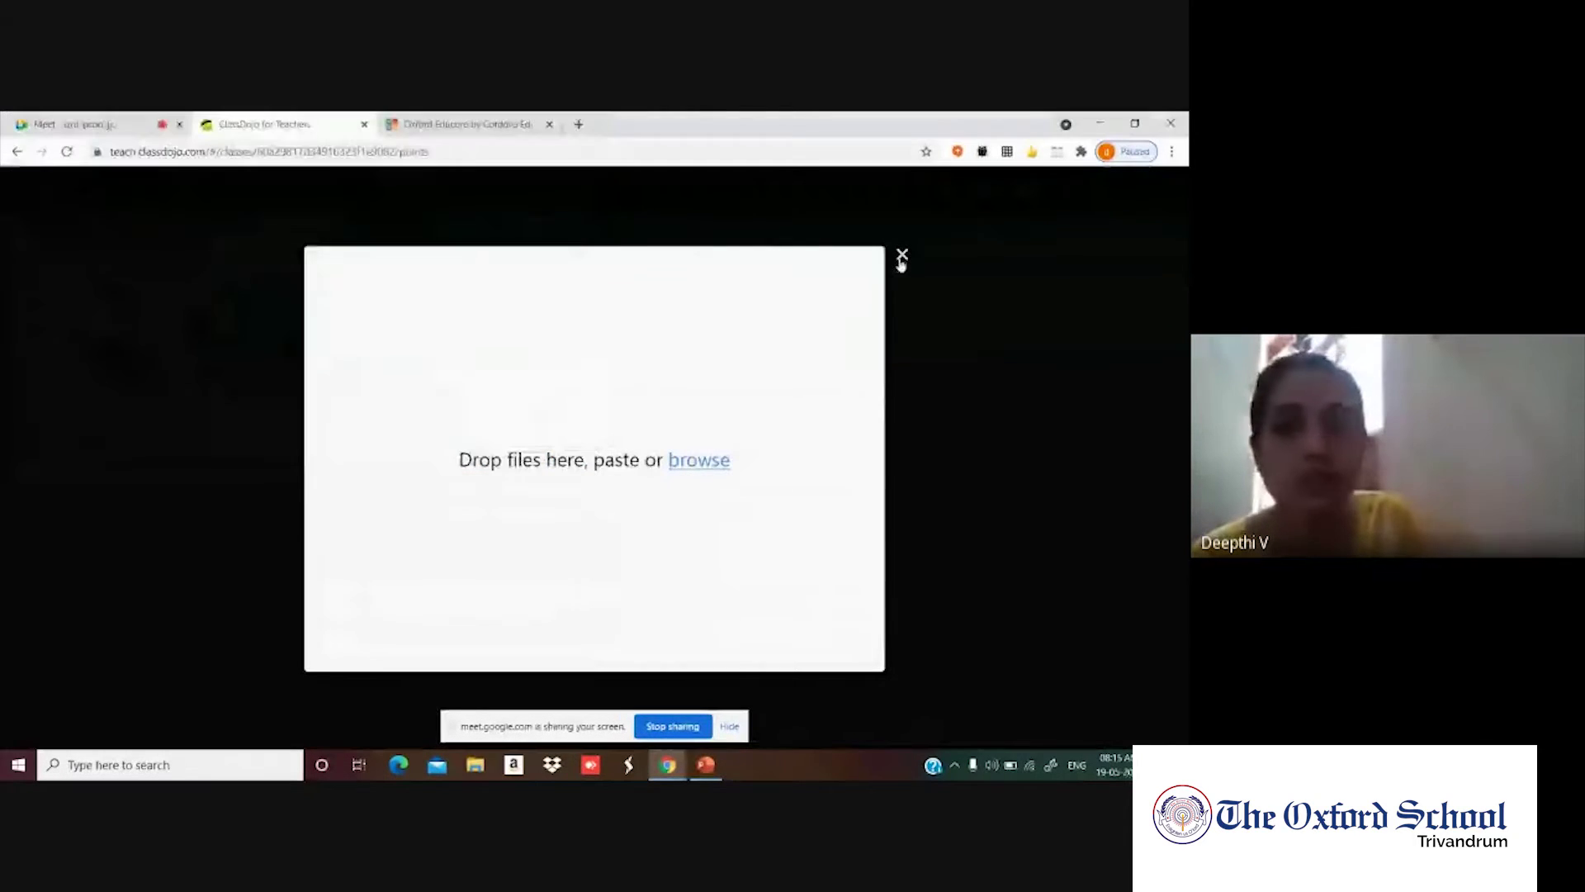
click(901, 258)
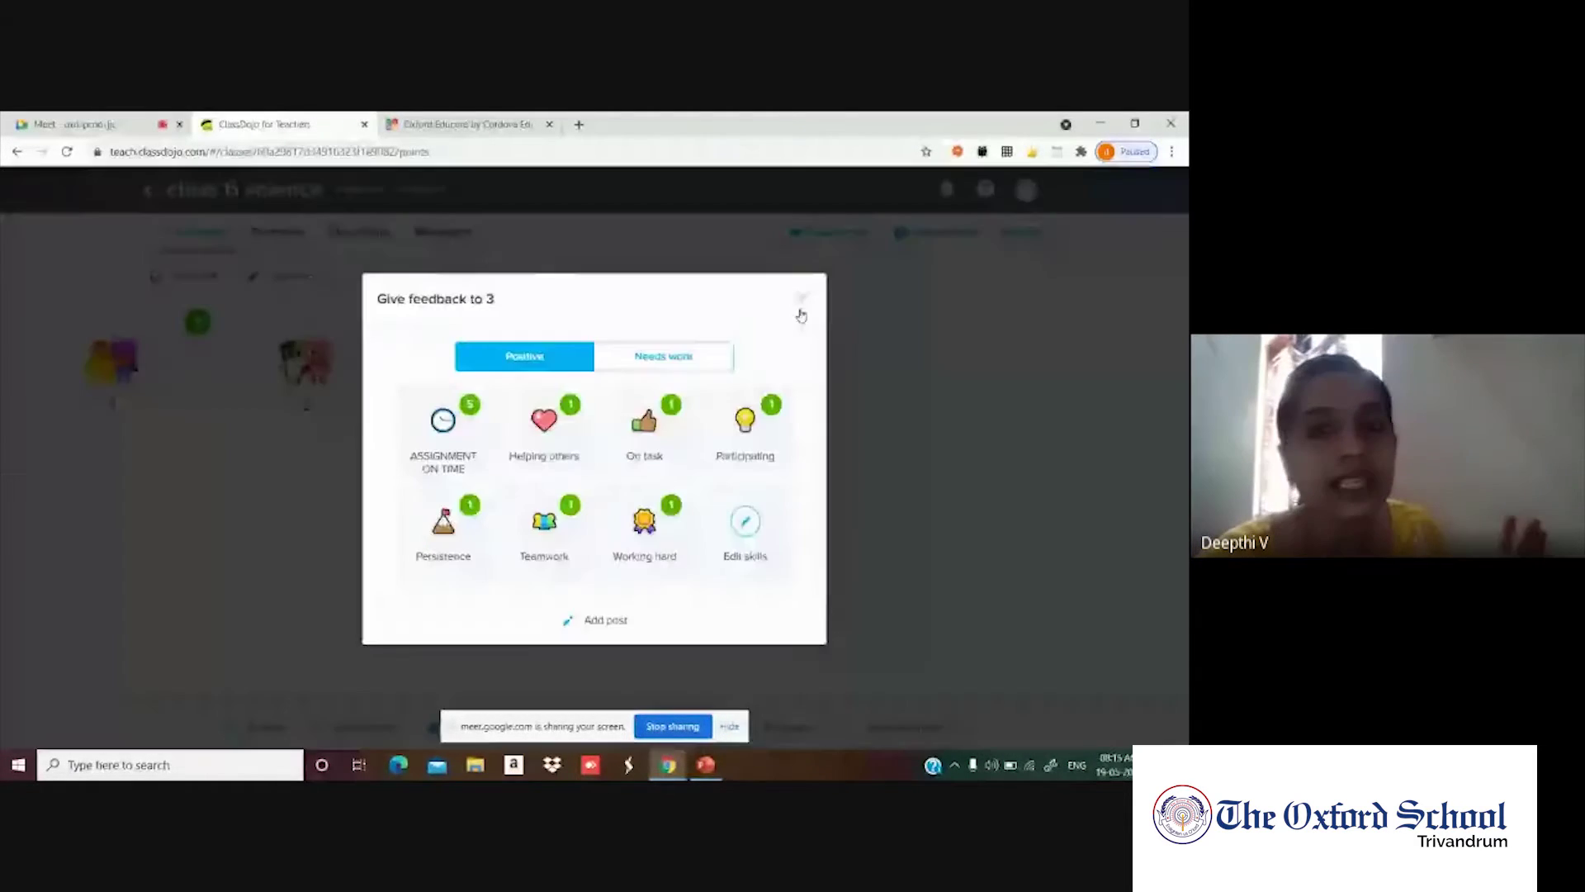
click(813, 521)
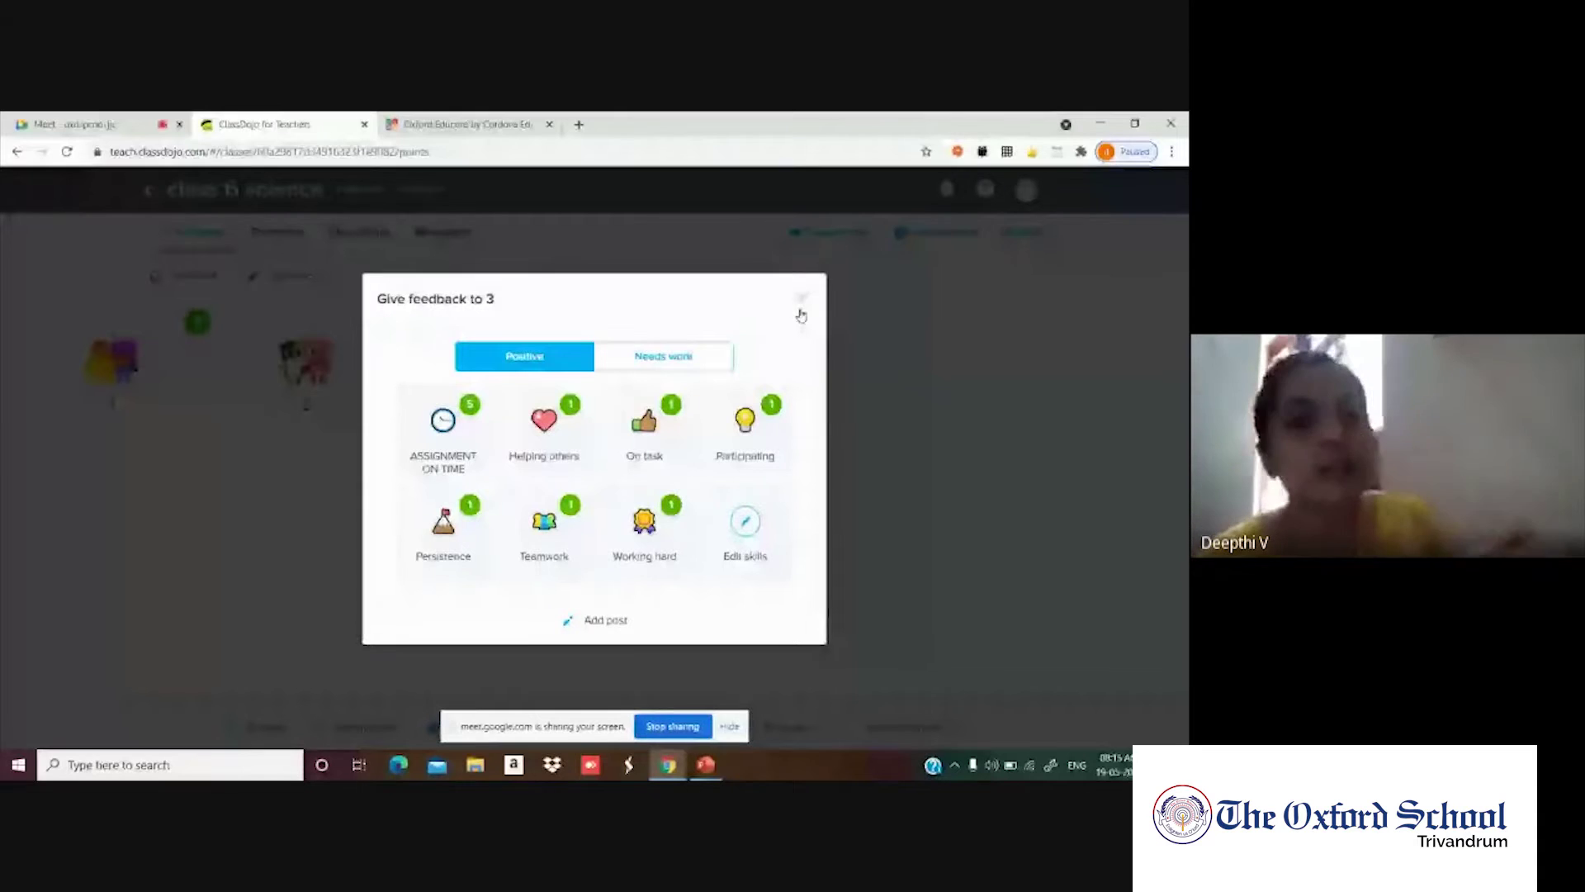
click(801, 299)
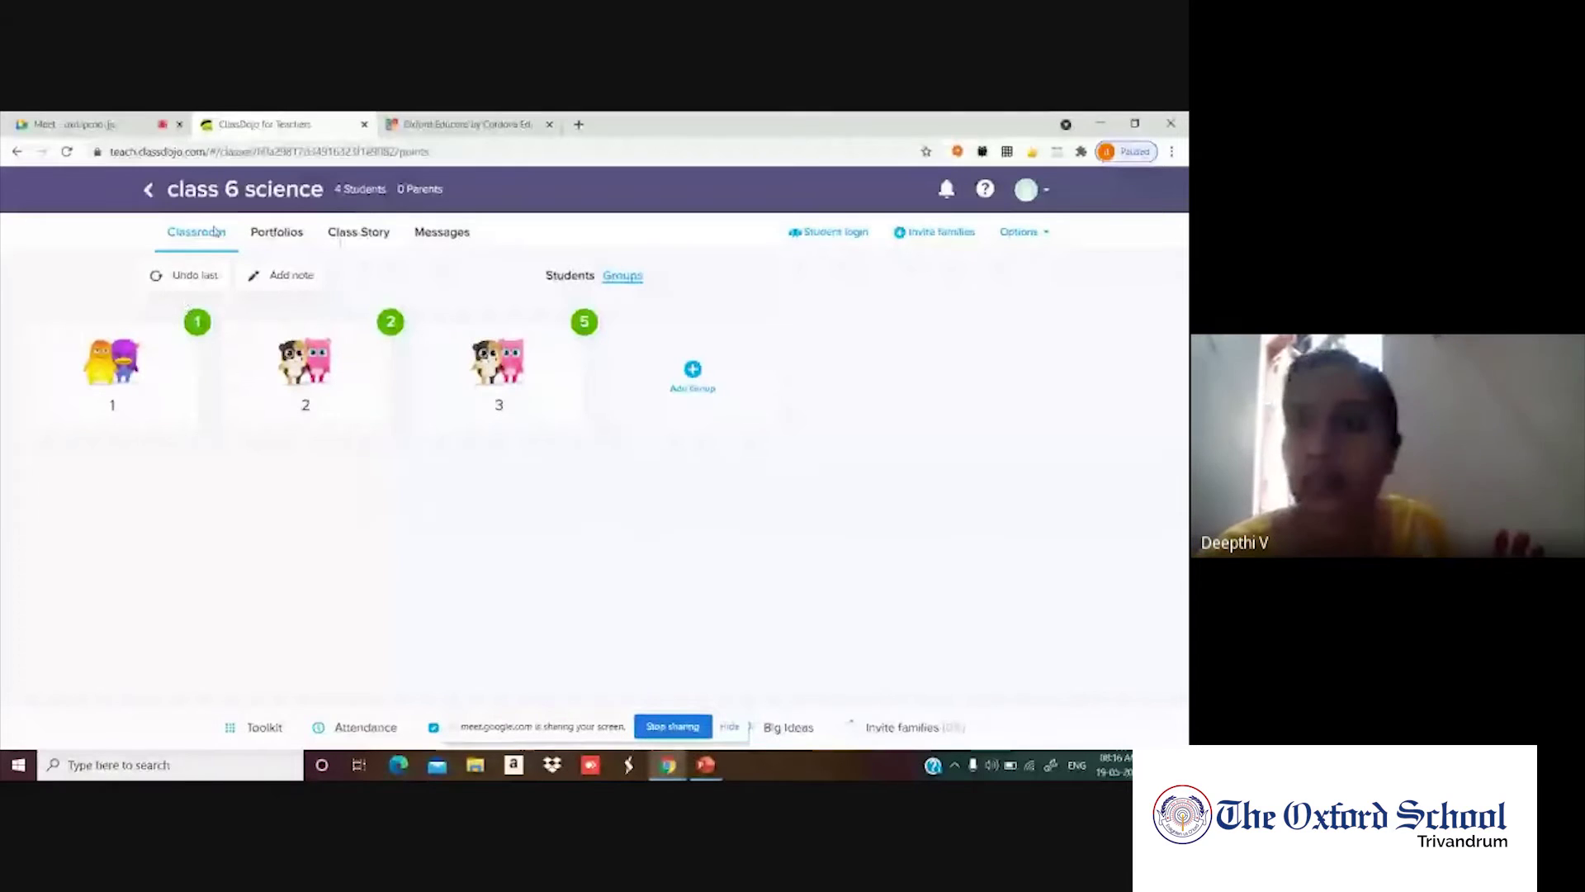
Check the Google Meet chat, return to ClassDojo and view all posts in the class portfolios.
click(95, 126)
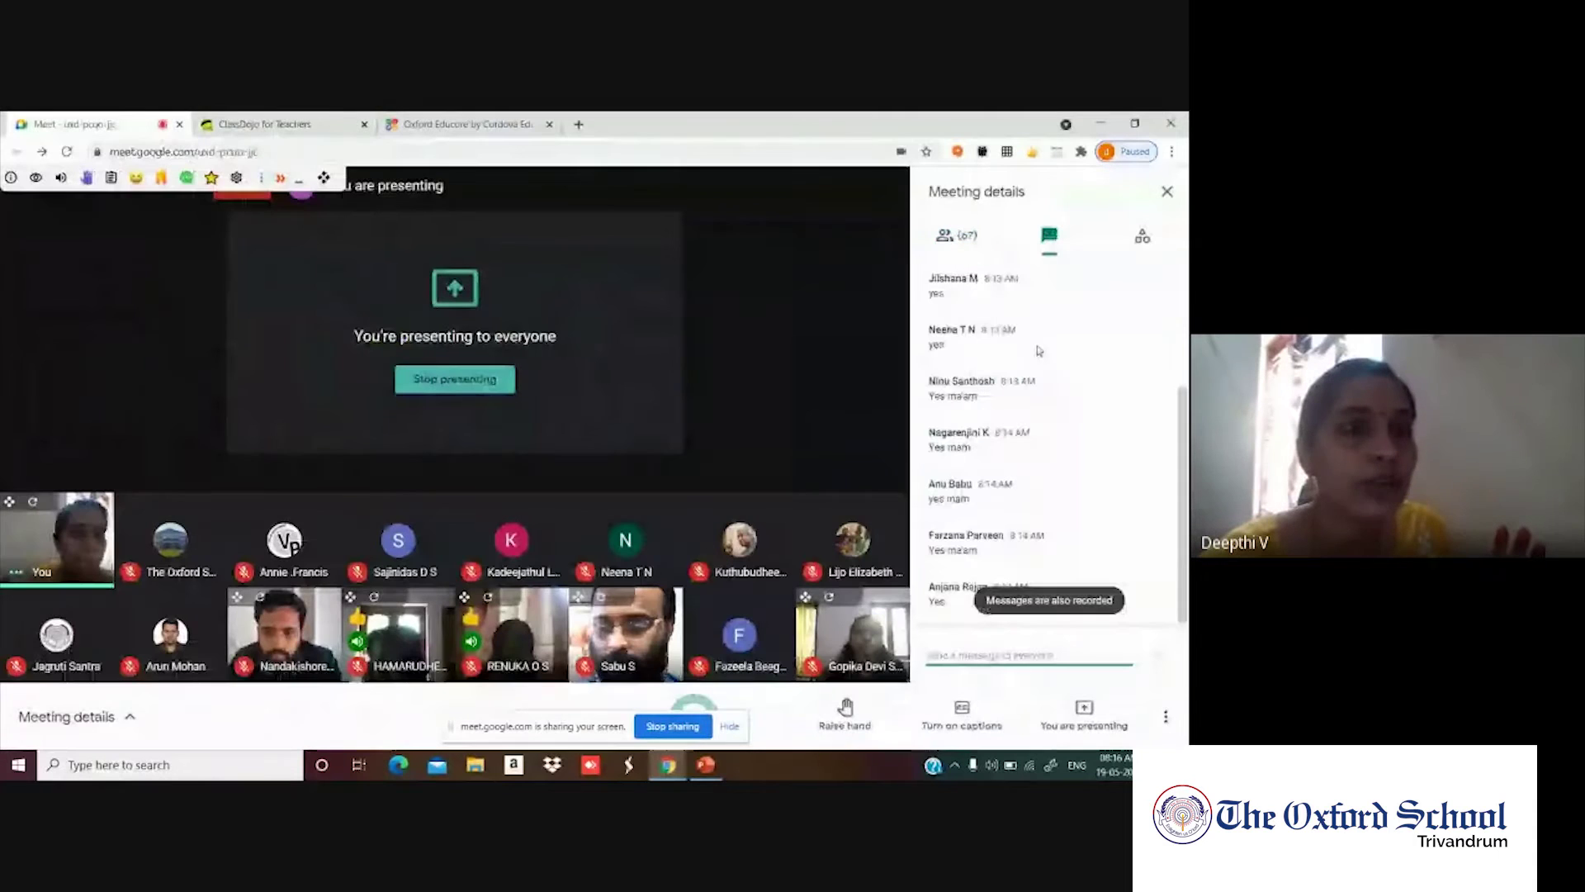
click(256, 124)
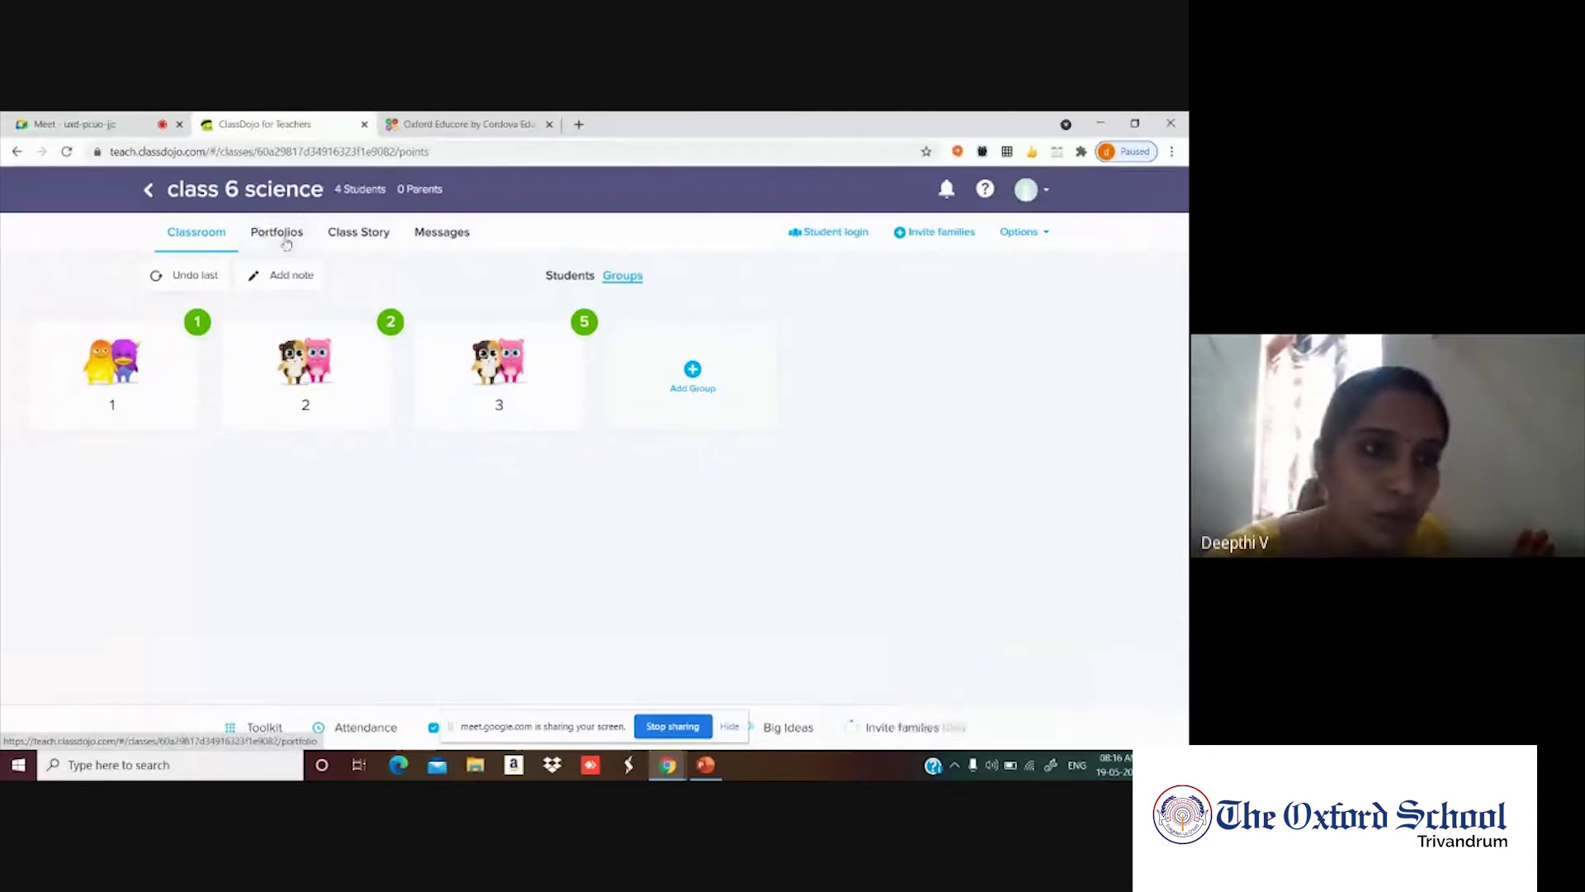
click(279, 234)
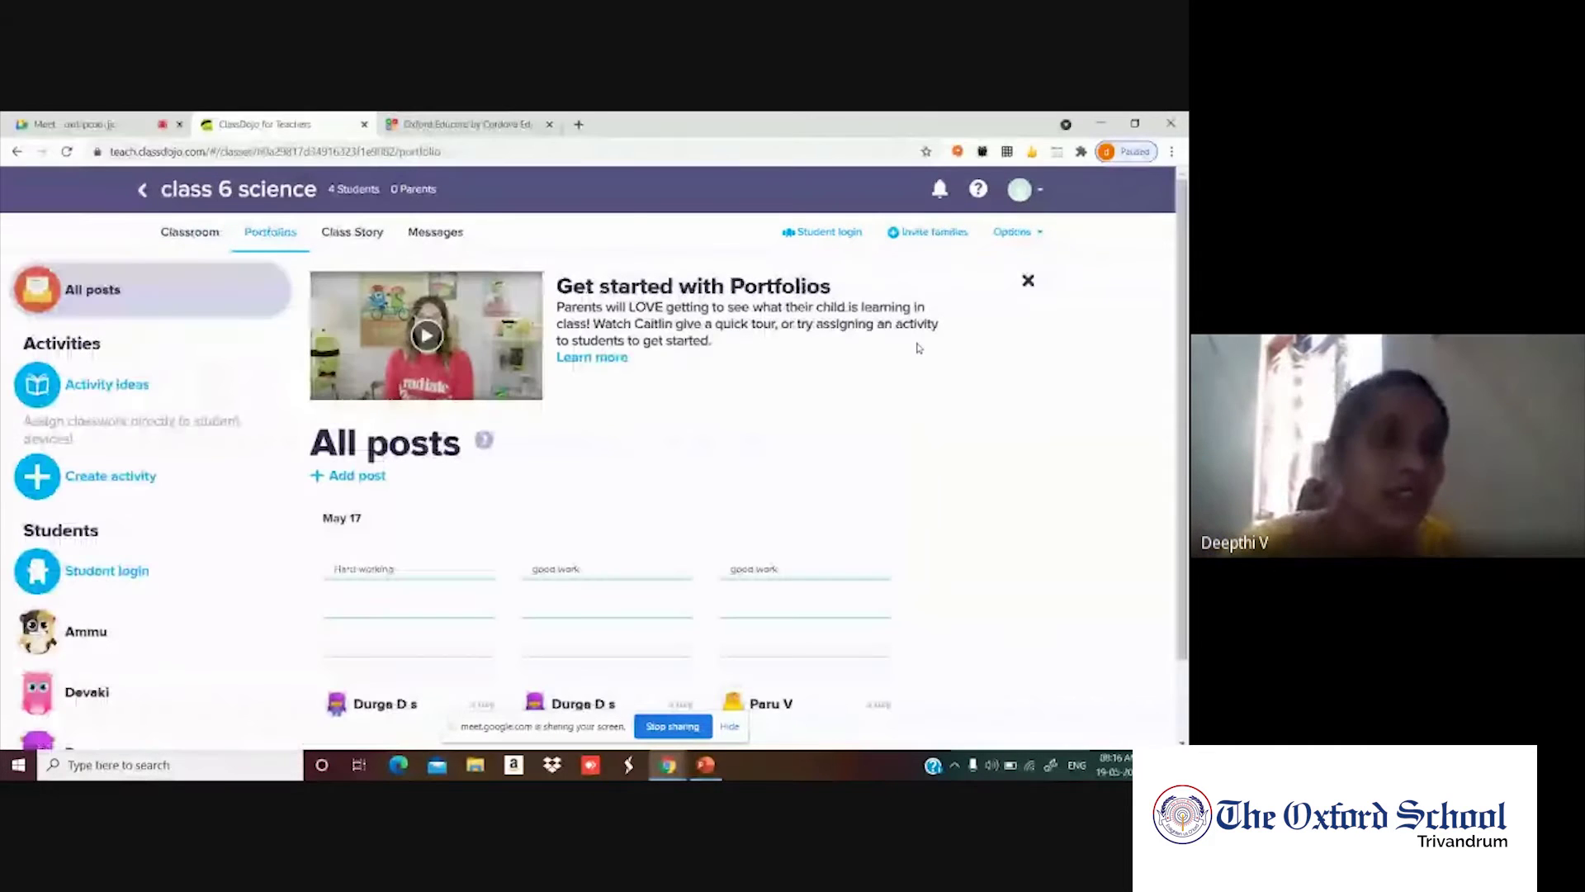
scroll(938, 371, down, 1)
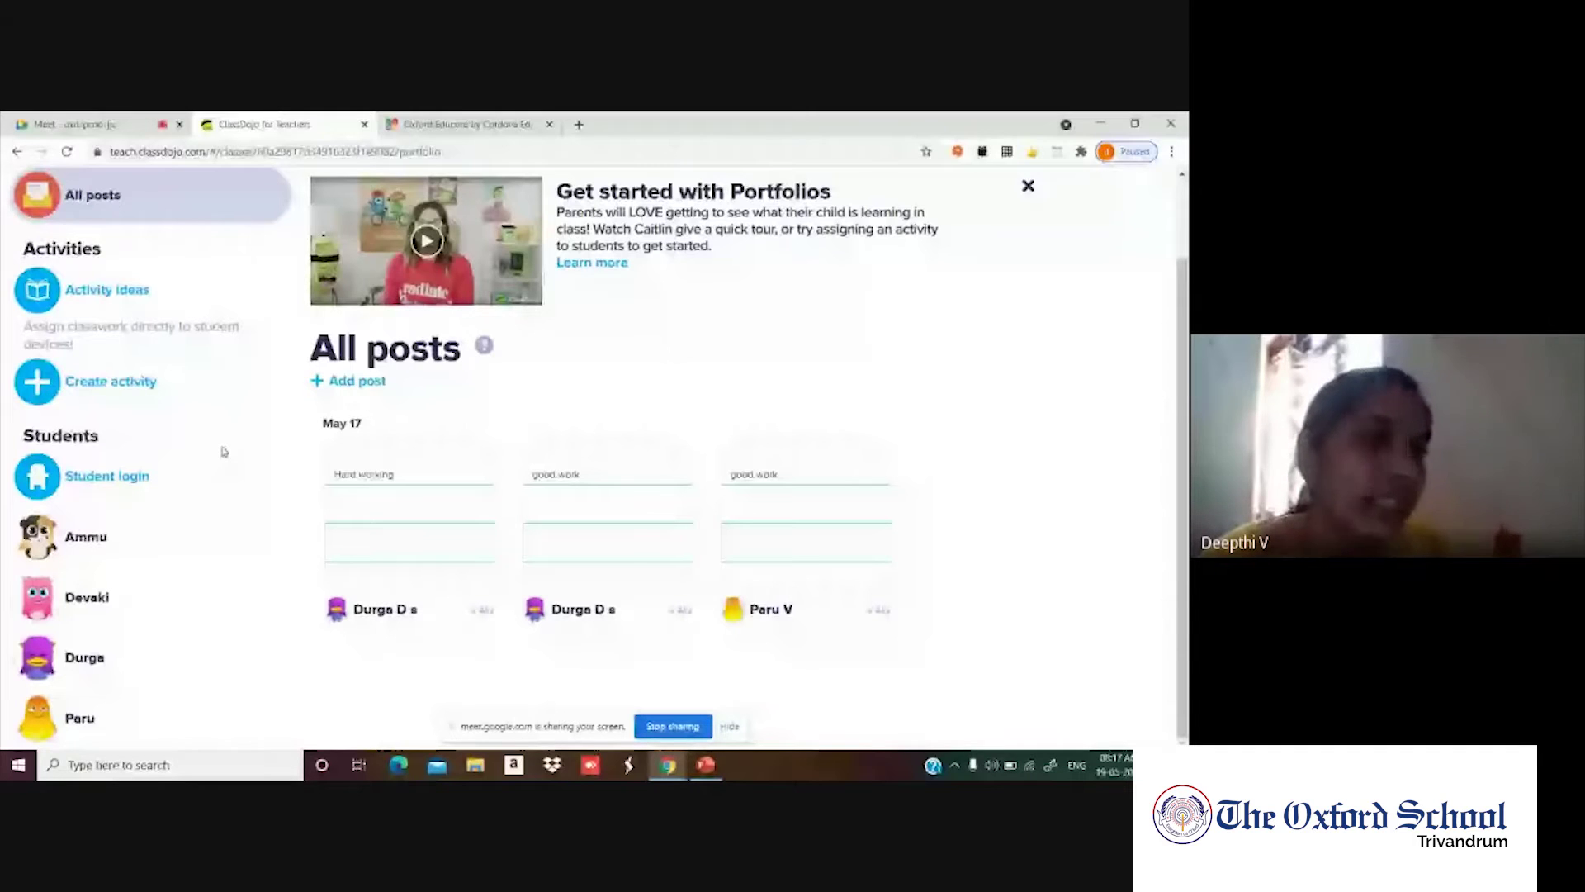
Start creating a new portfolio activity and title it WORK SHEET.
click(136, 383)
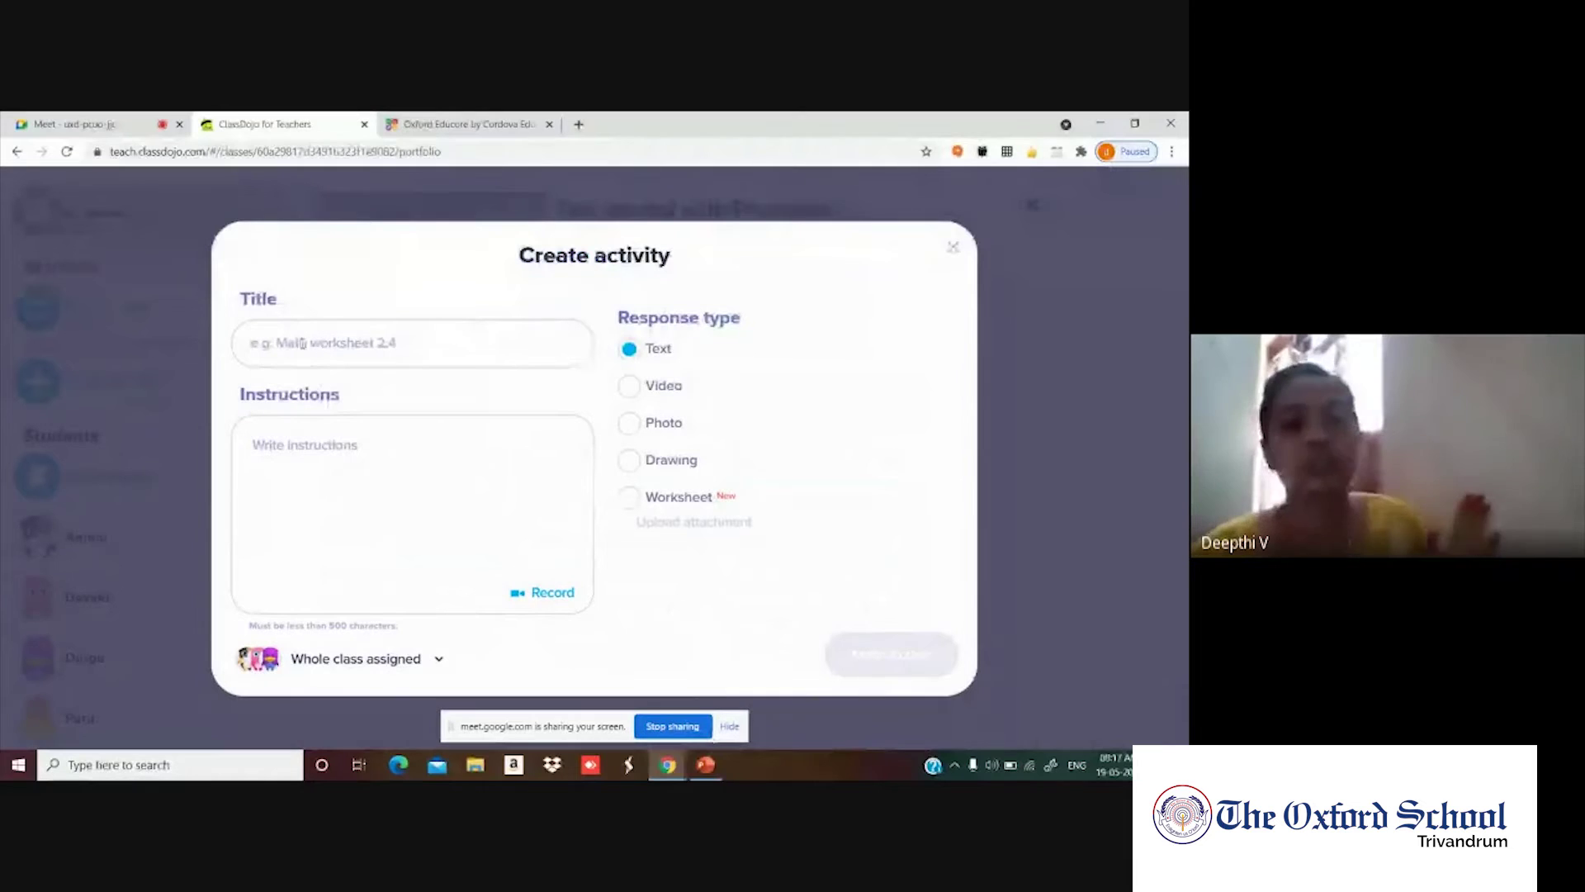
click(315, 362)
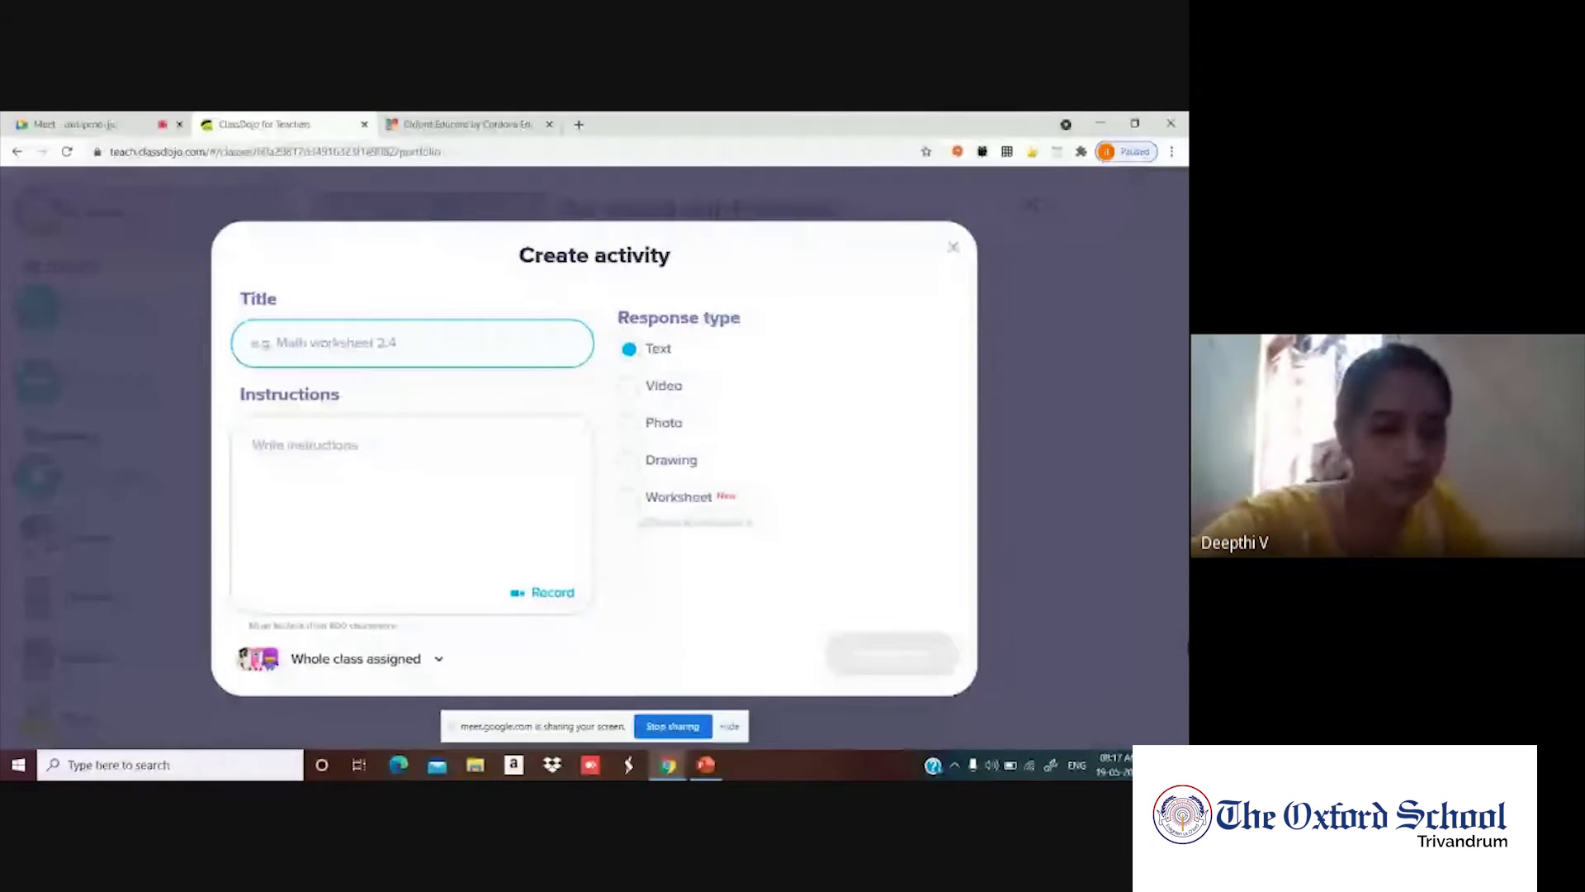
text(WOR)
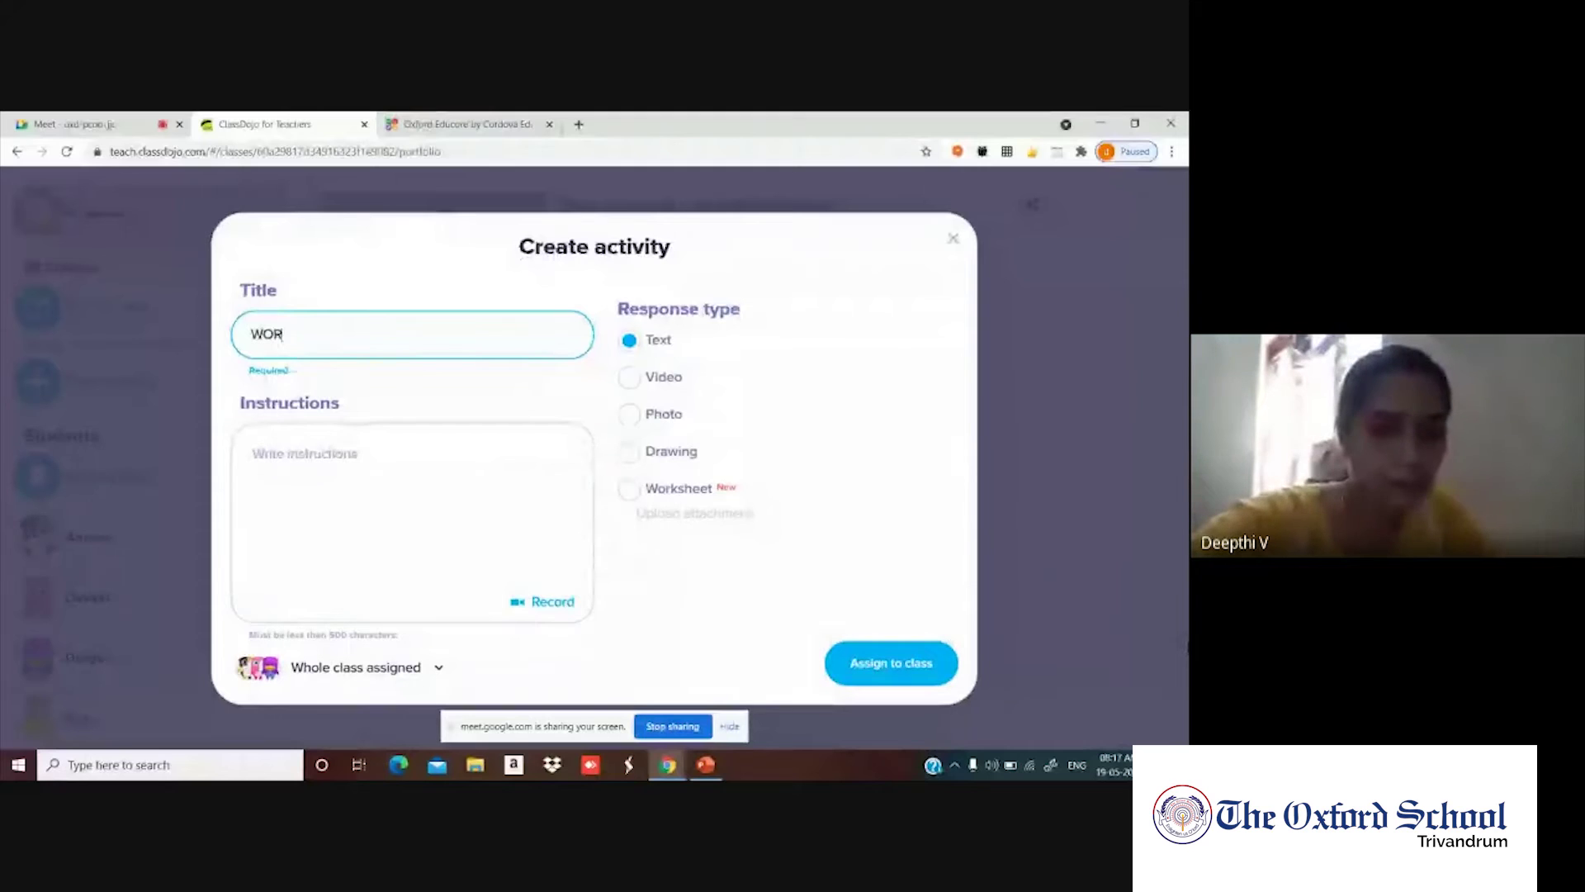
text(K SHEET)
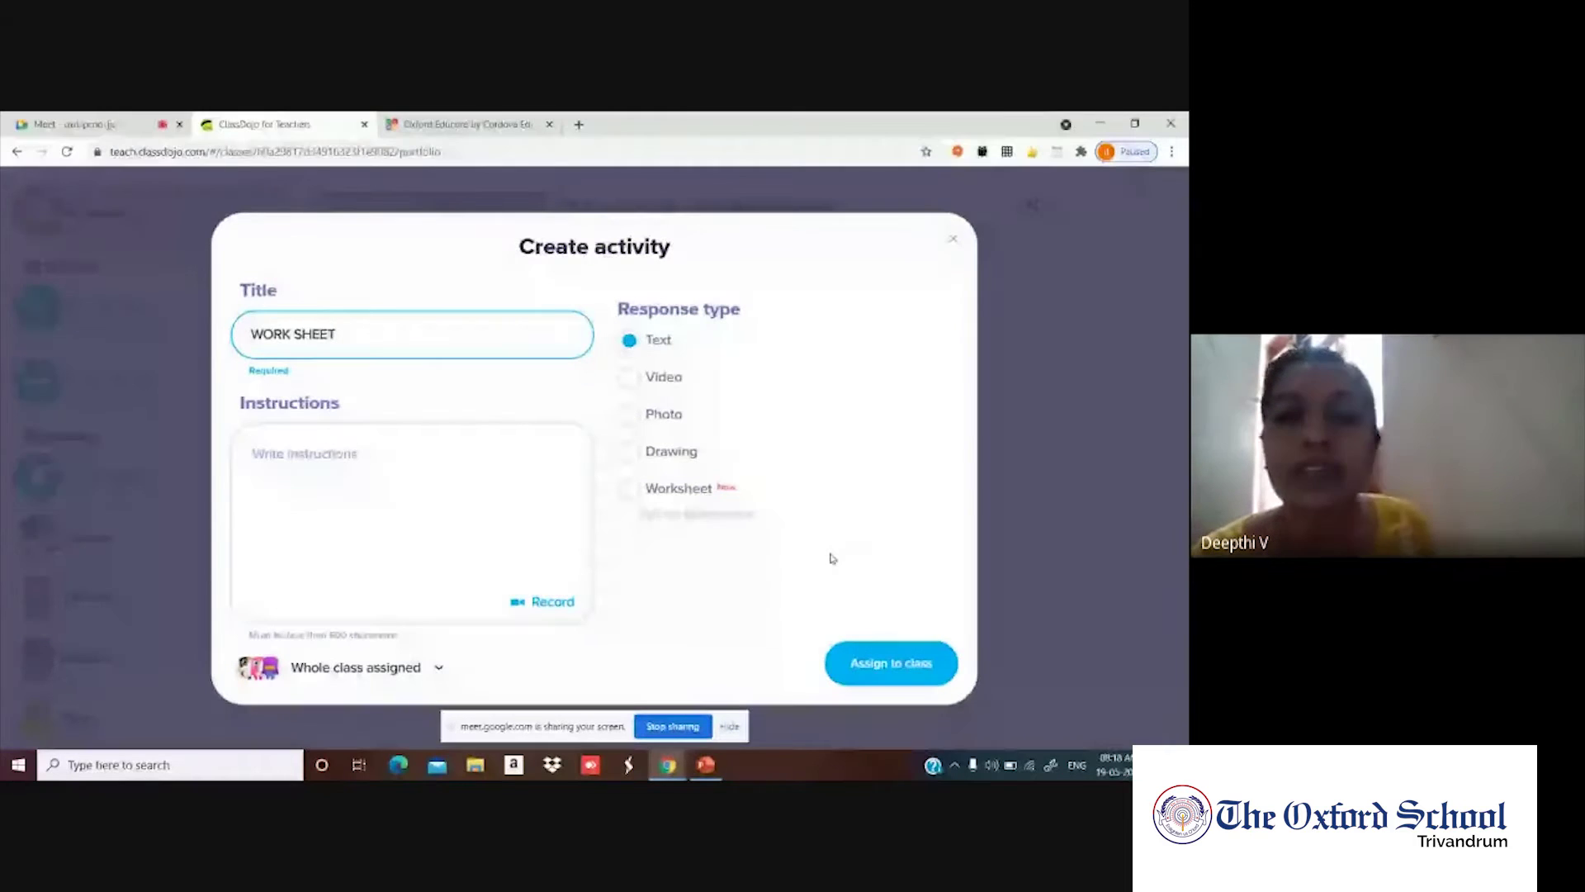
Try the Photo, Video and Drawing response types for the WORK SHEET activity.
click(630, 414)
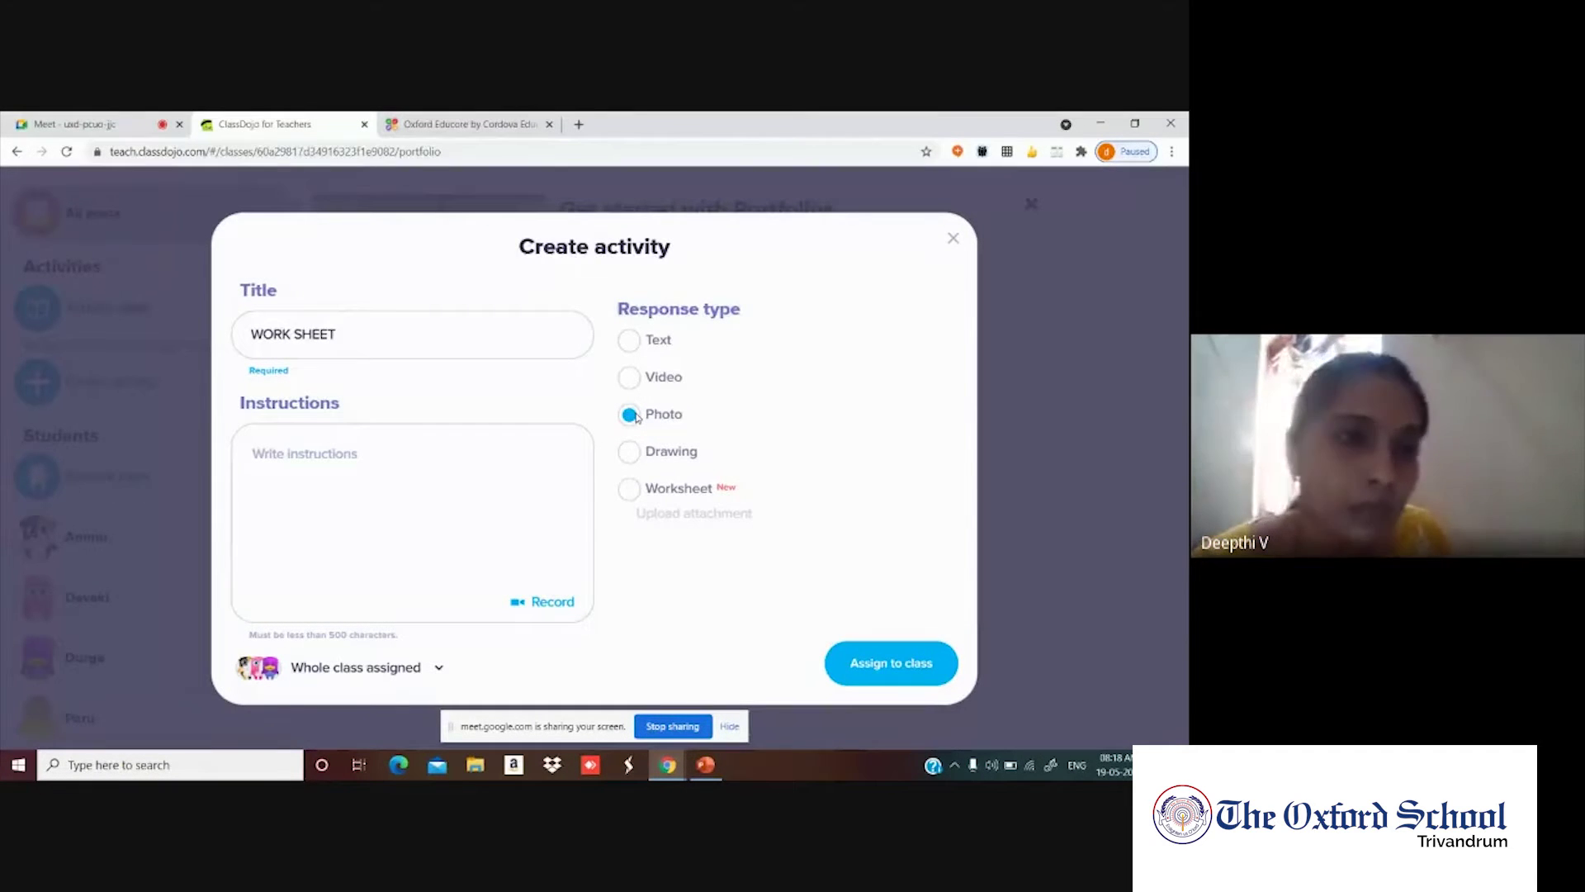
click(364, 329)
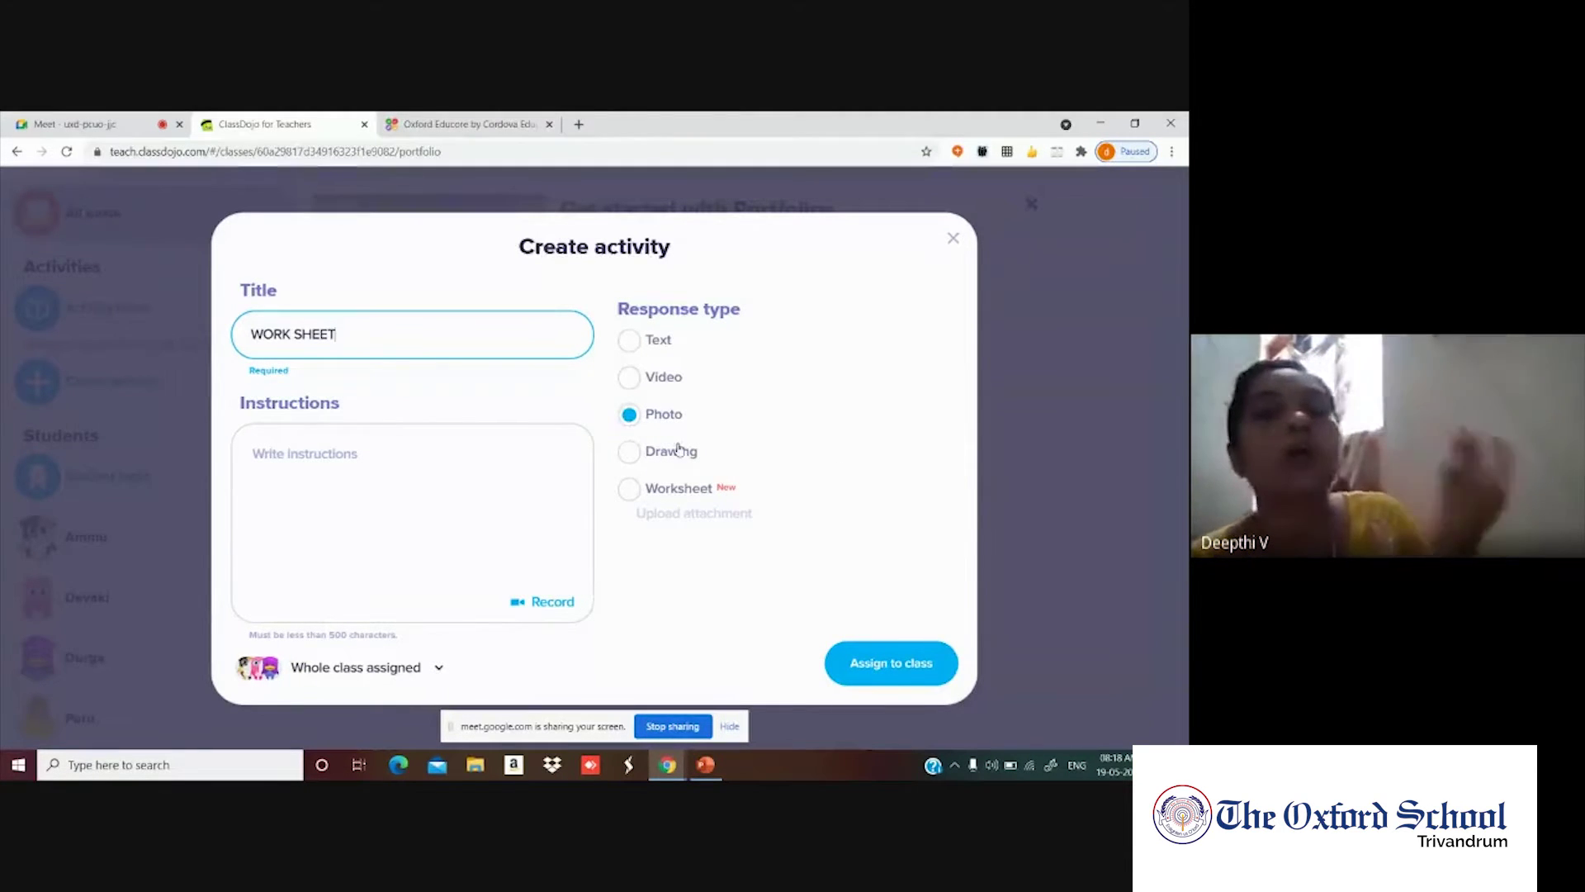
click(628, 378)
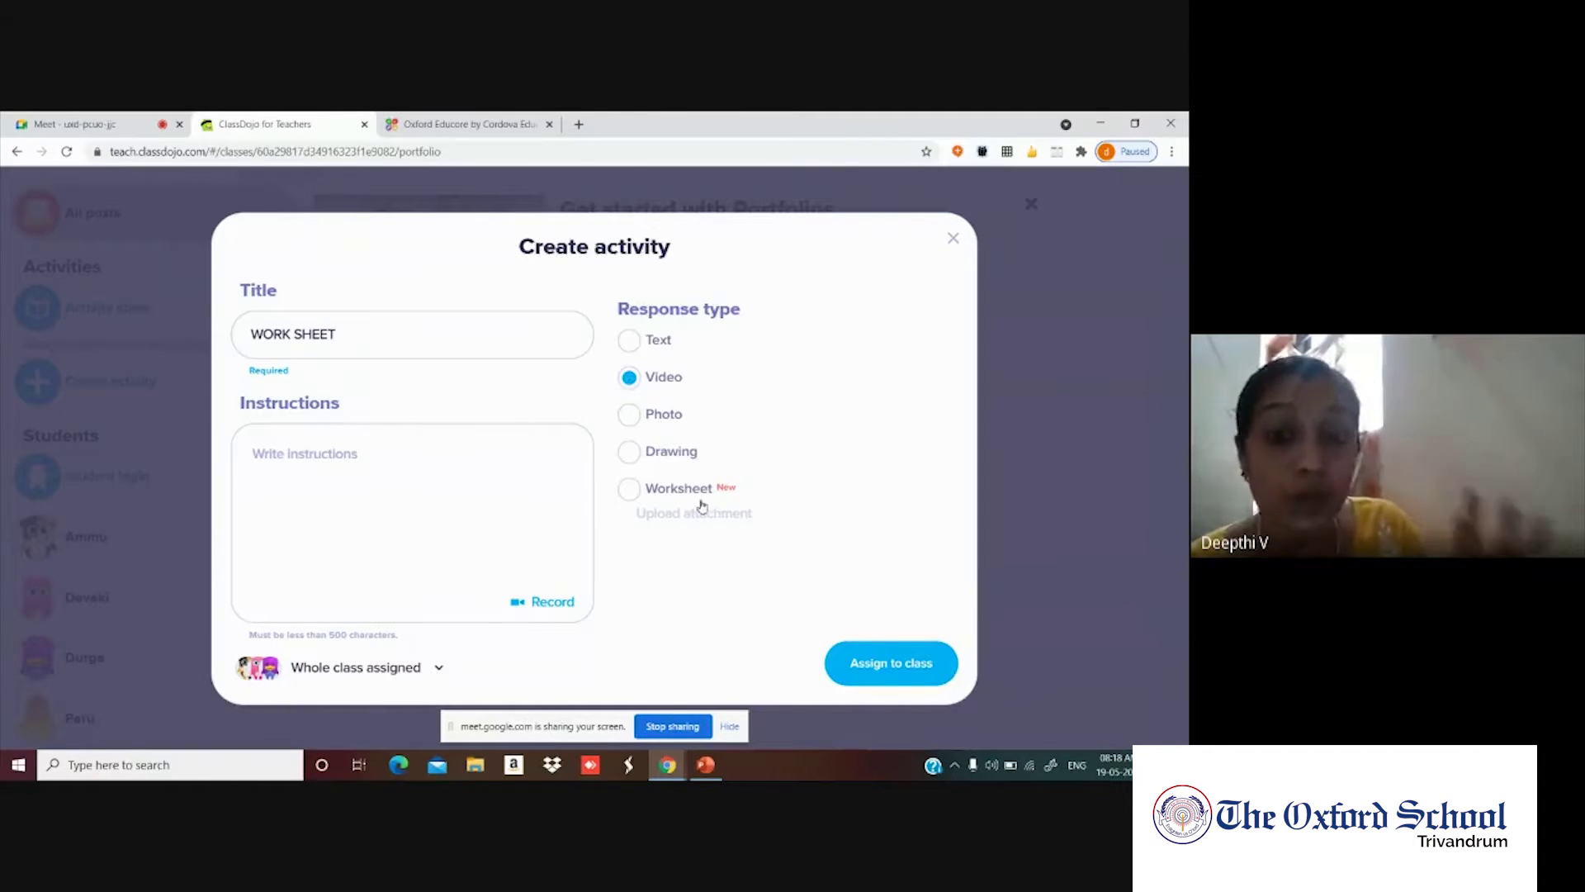
click(627, 457)
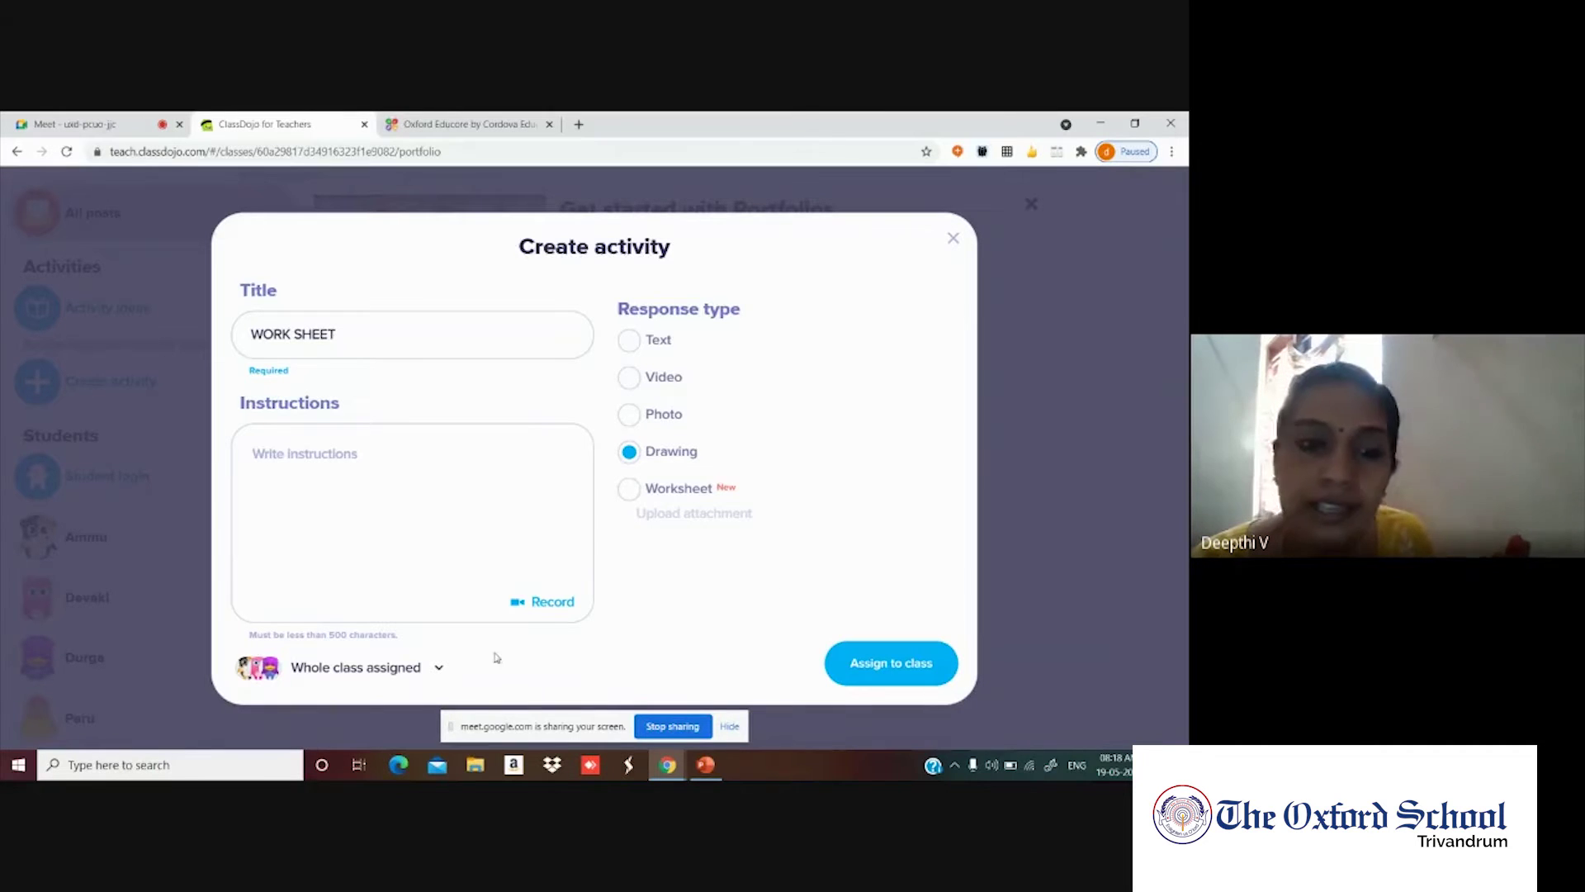
Try assigning the activity to only the first student instead of the whole class, and leave the student selection without confirming.
click(439, 670)
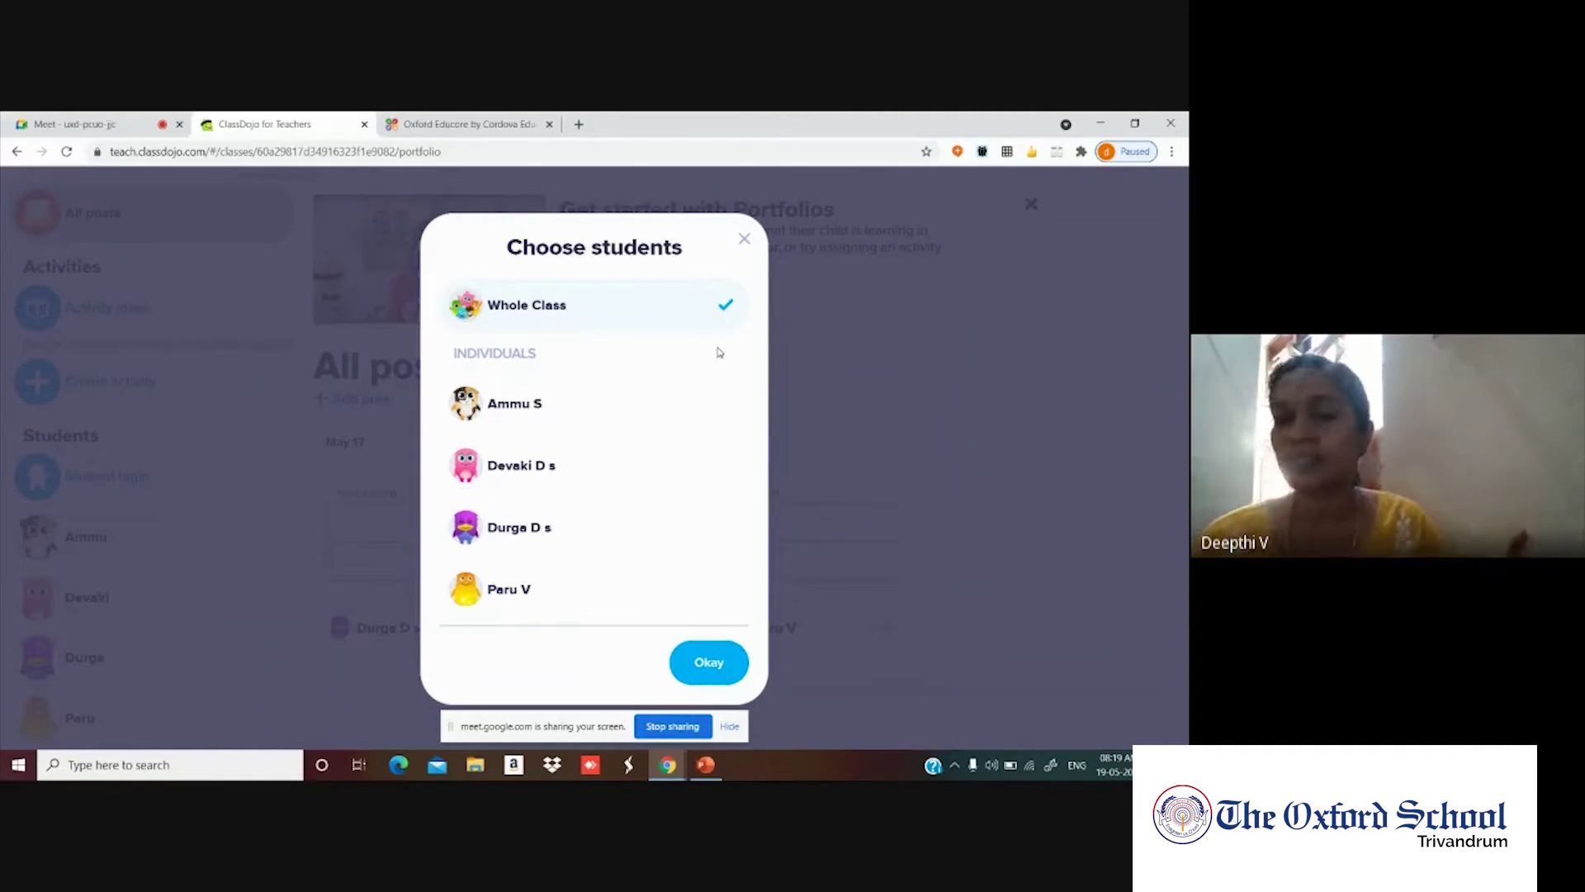
click(535, 406)
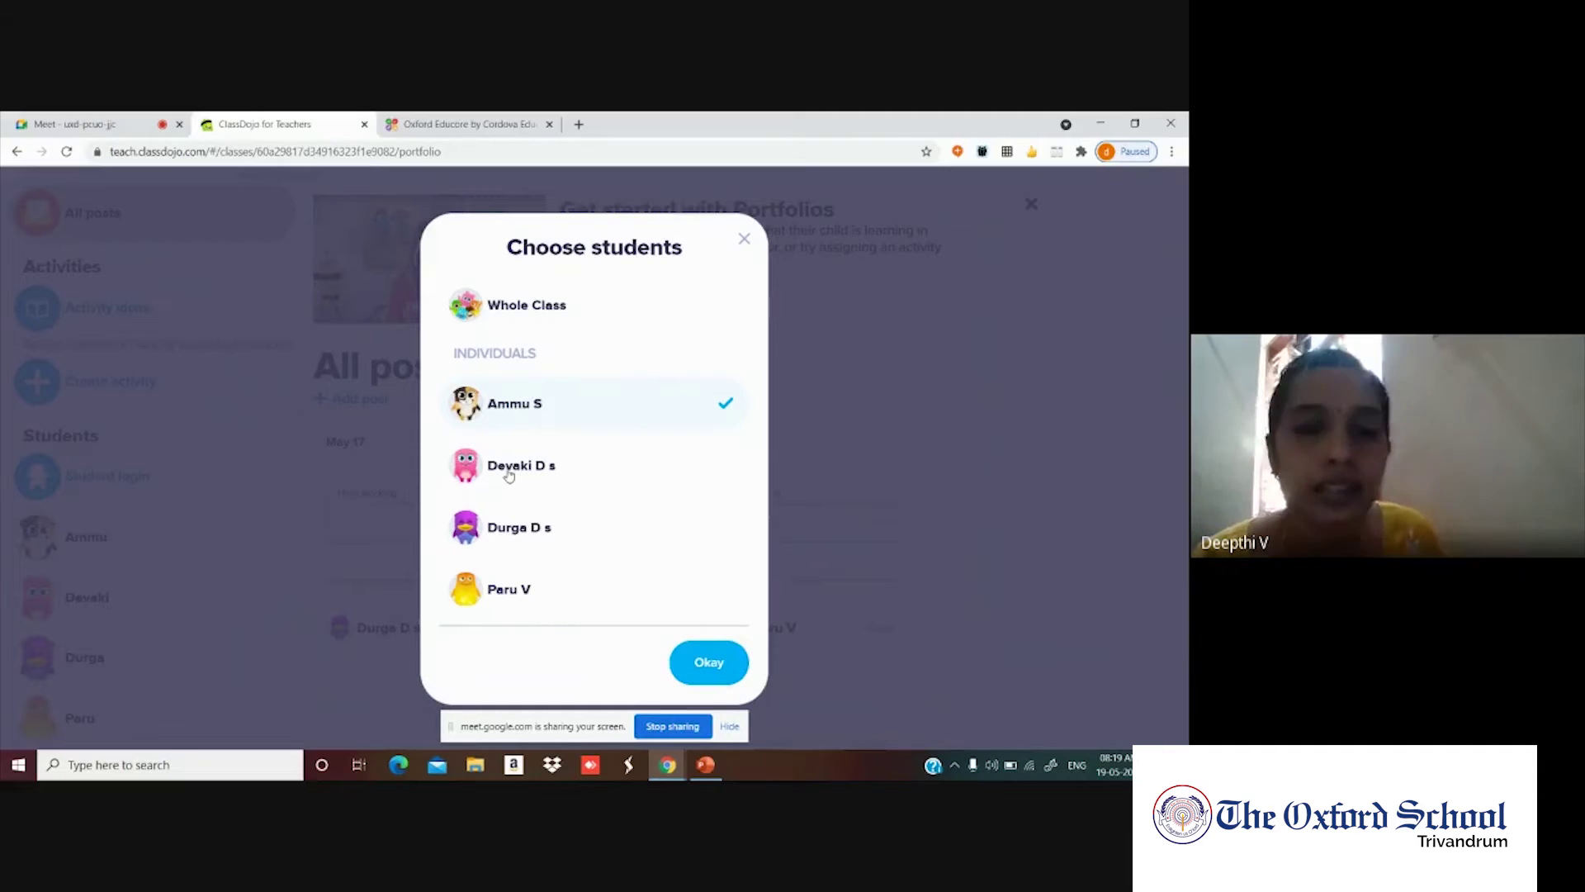
click(749, 240)
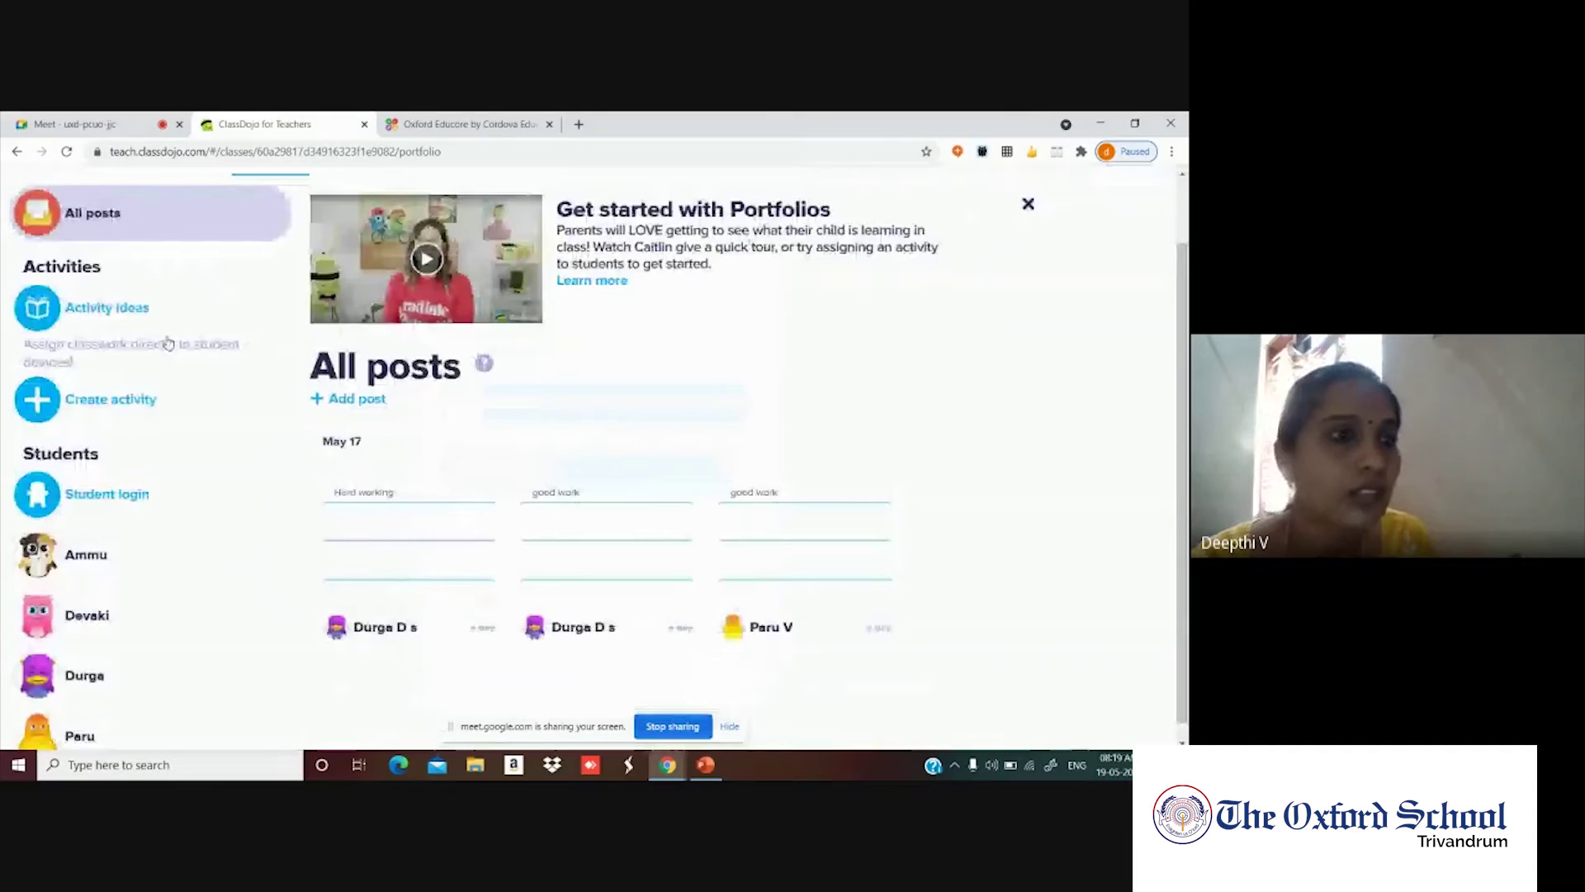
Reopen the draft activity, set its response type to Text and view the video recorder for its instructions without recording.
click(131, 396)
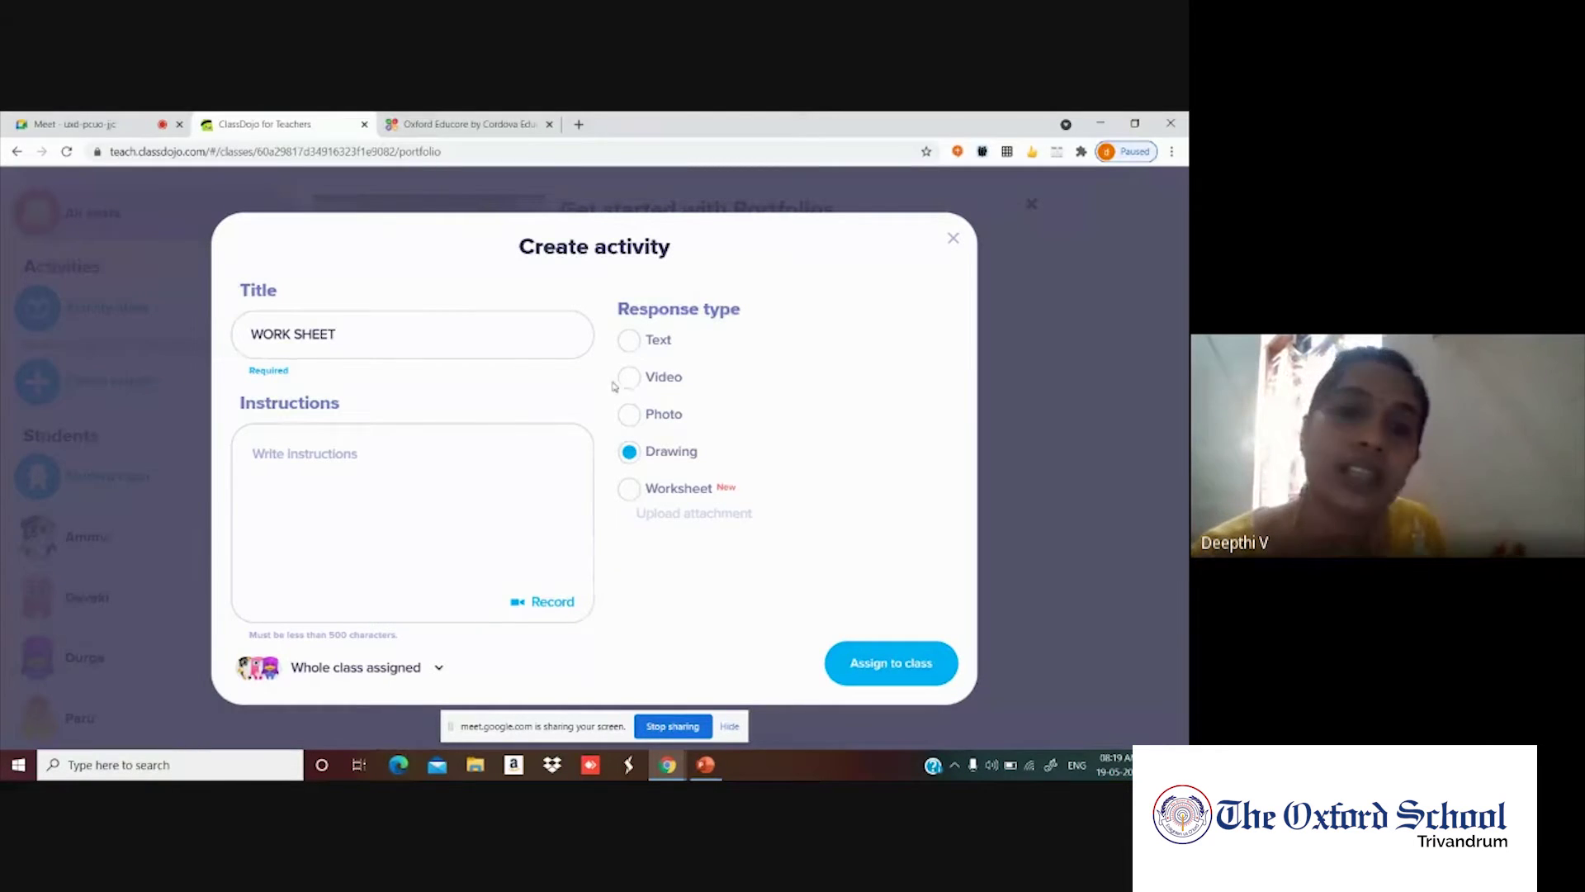
click(629, 340)
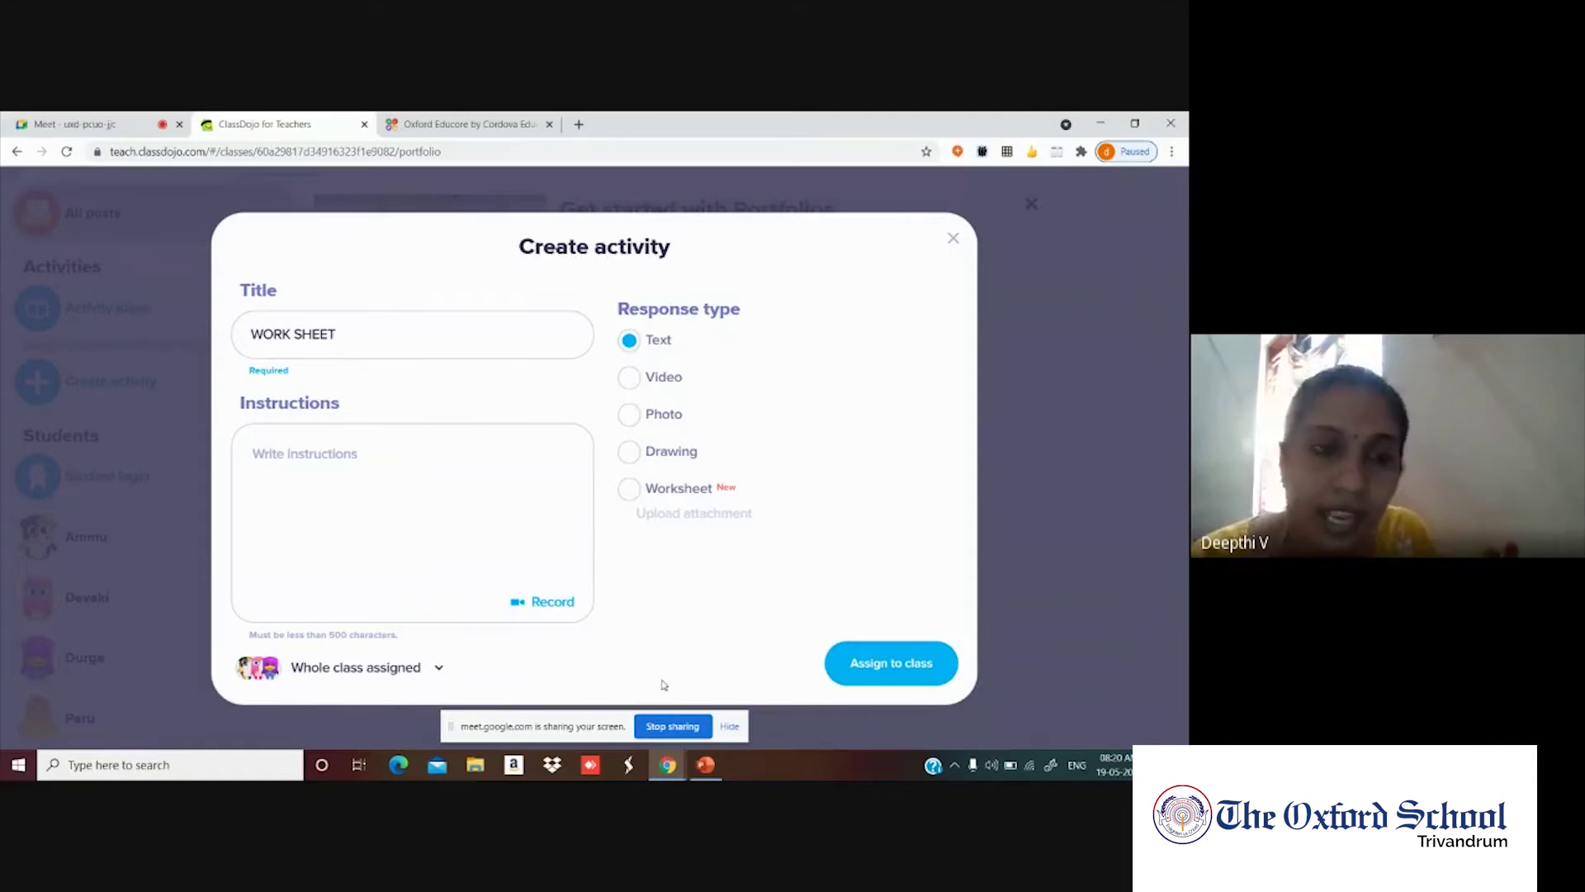
click(553, 602)
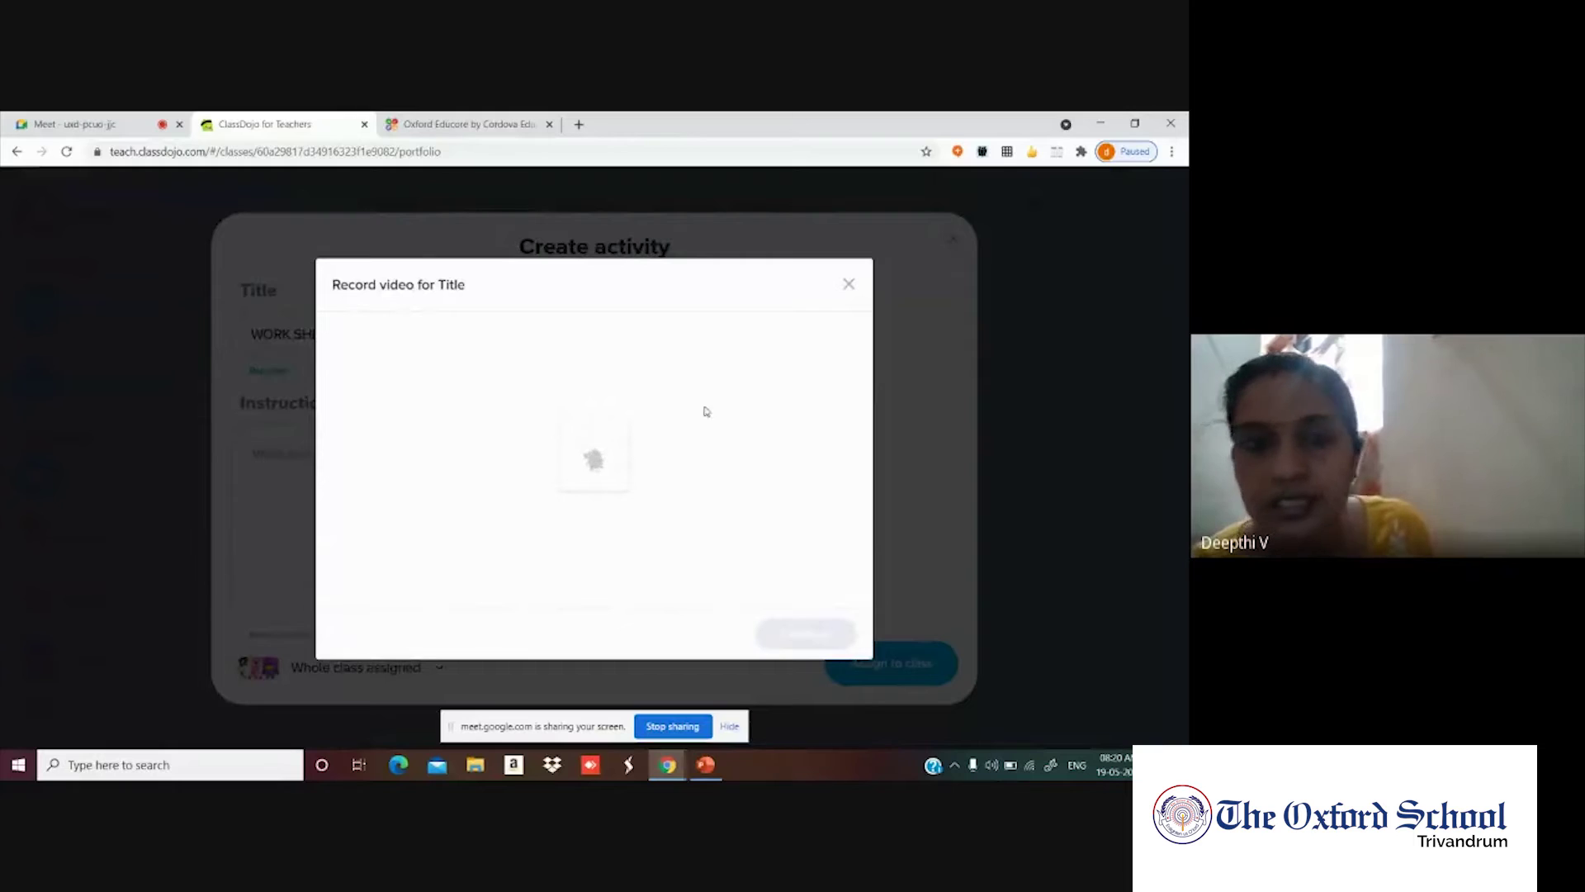
click(851, 285)
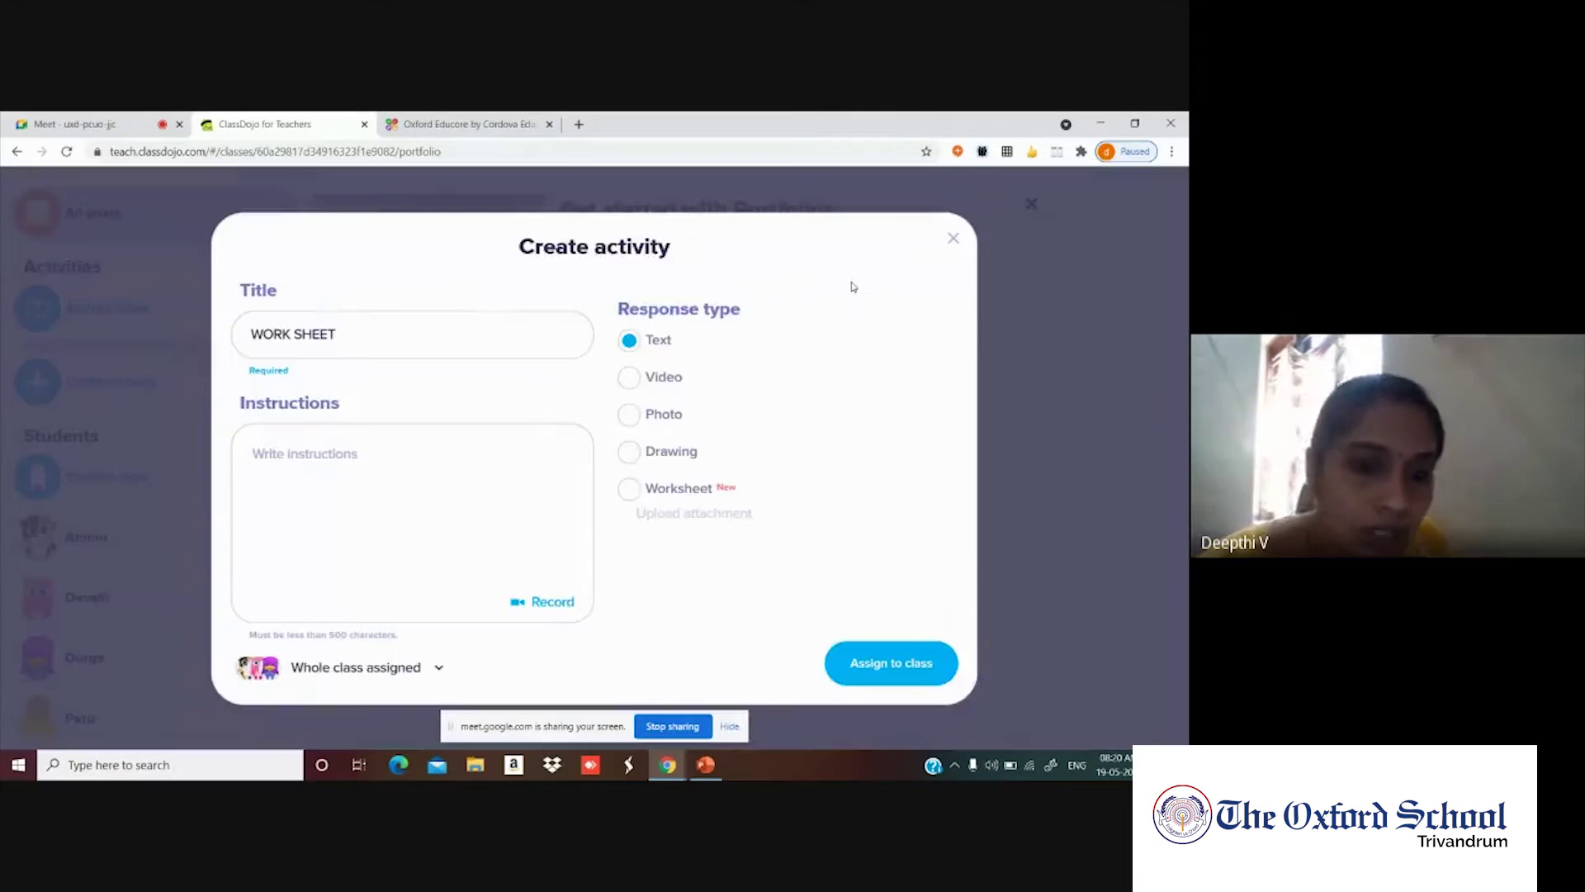
click(563, 604)
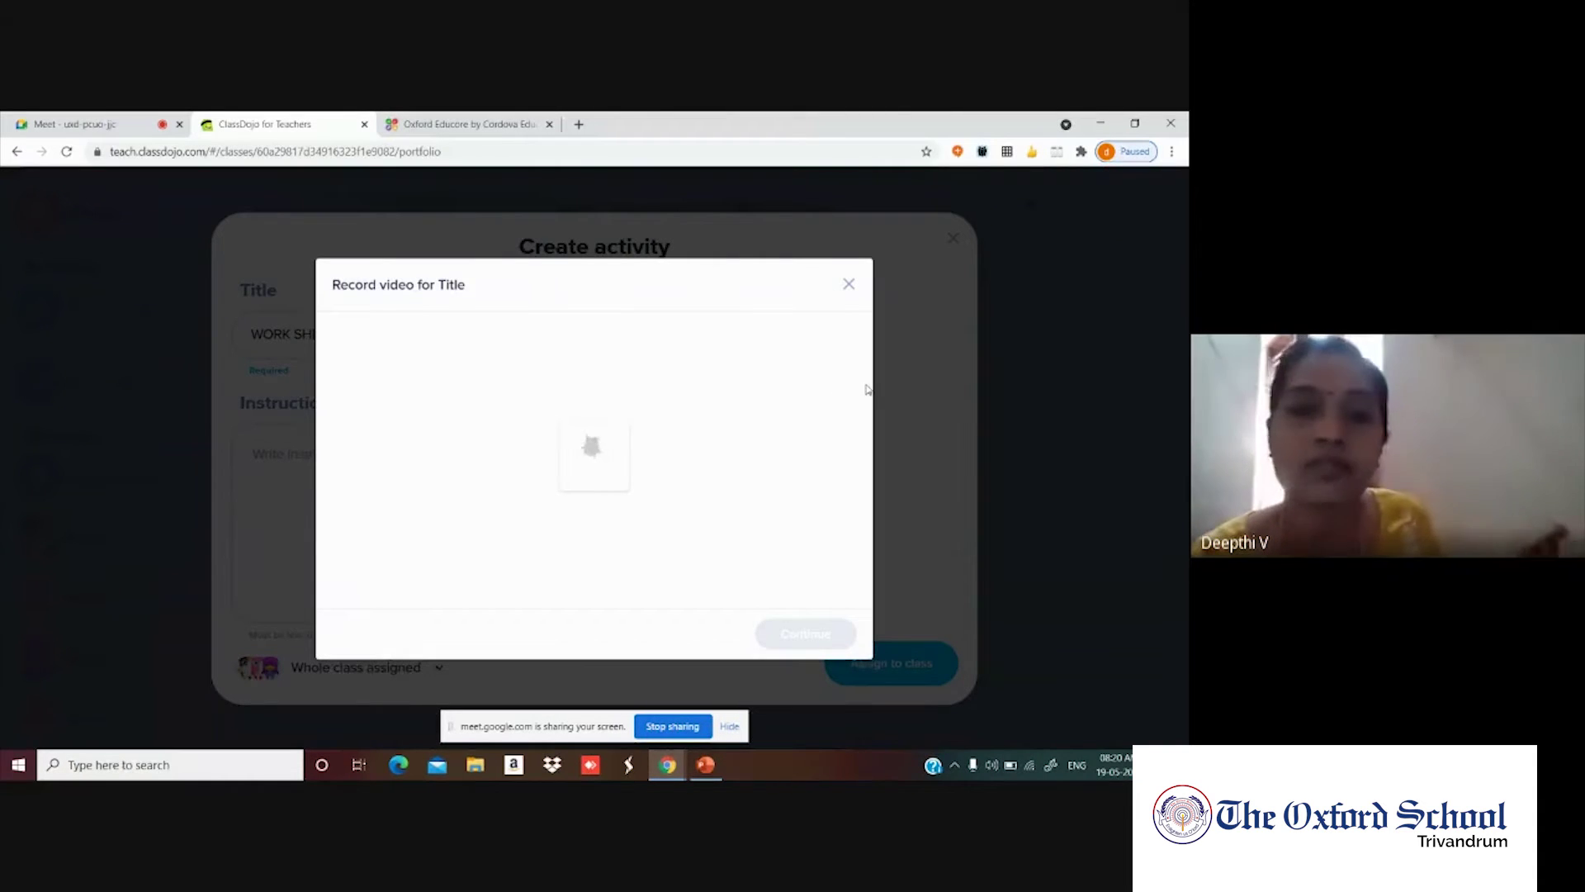
click(849, 286)
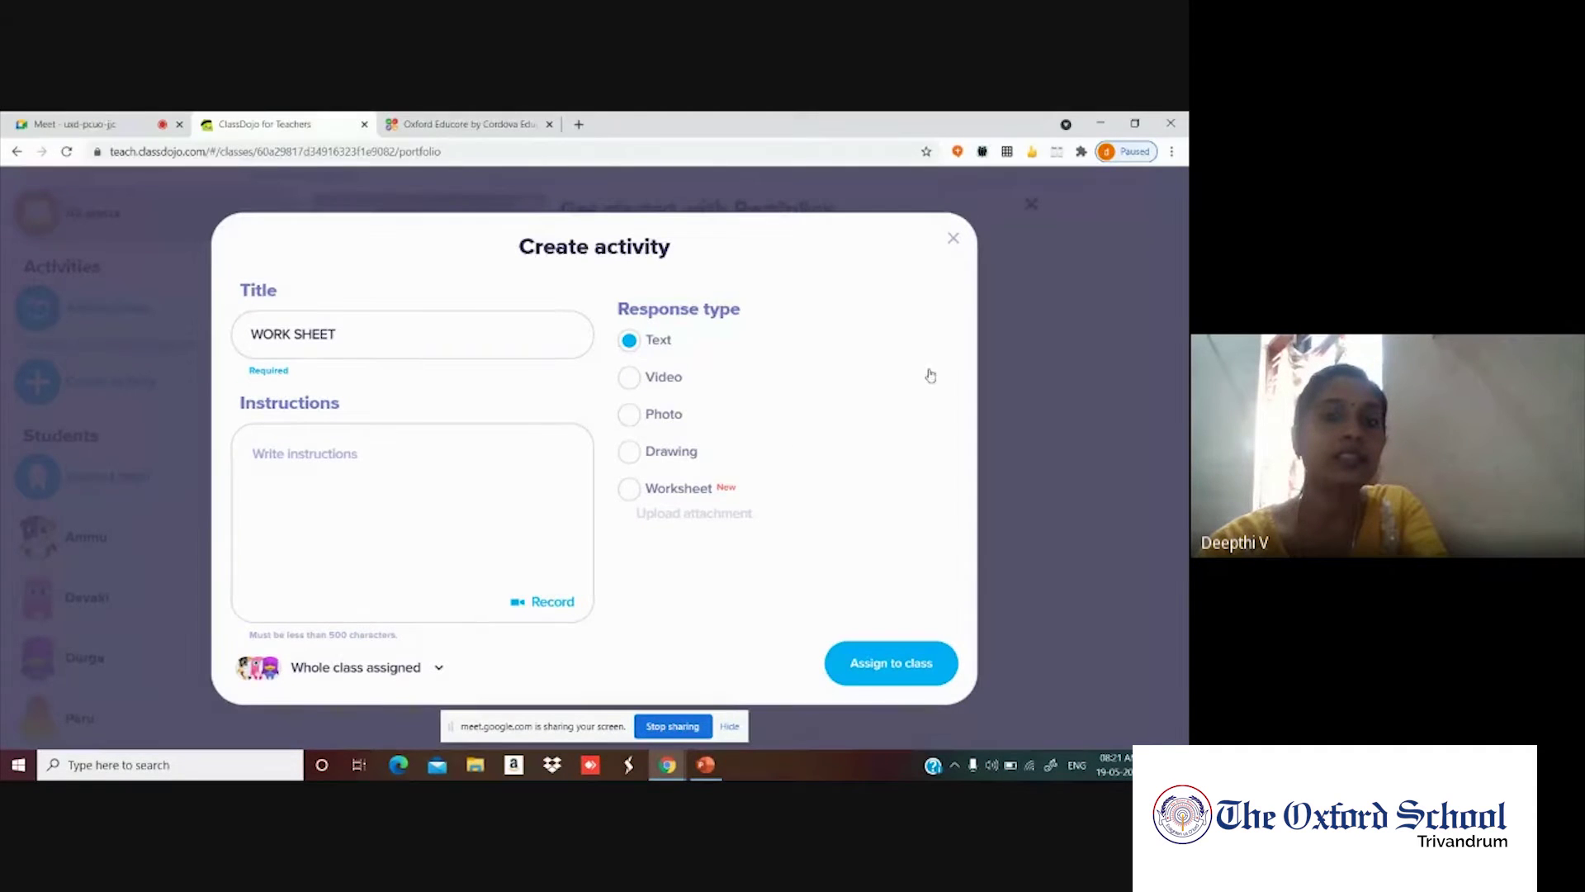
Close the draft activity without assigning it and view the first student's portfolio.
click(954, 241)
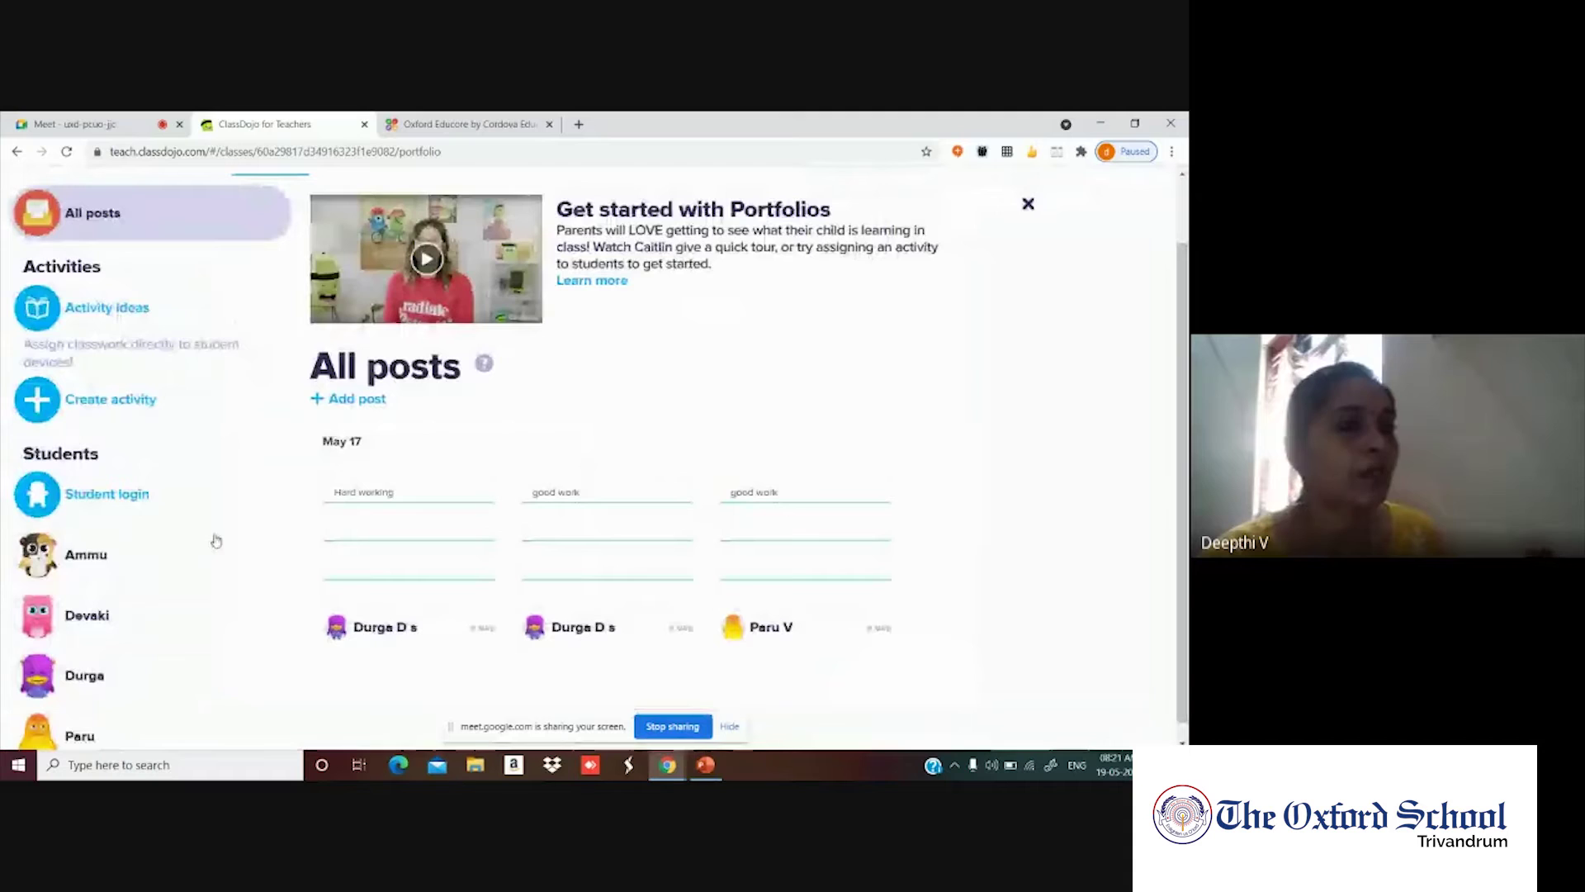
click(97, 558)
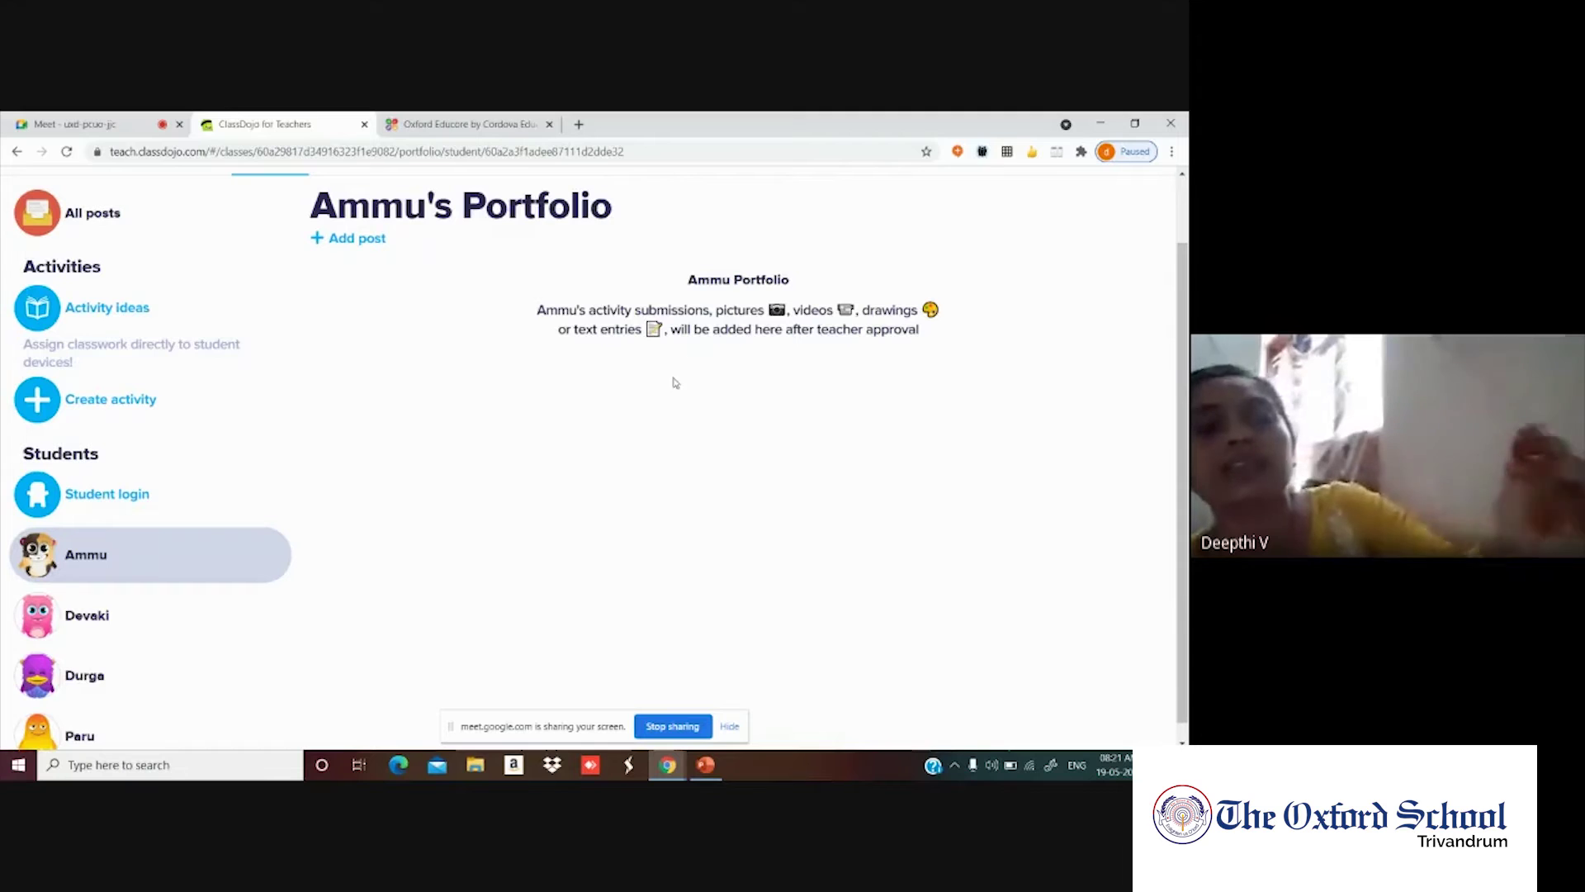
View the second student's portfolio and return to the class-wide portfolio posts.
click(105, 619)
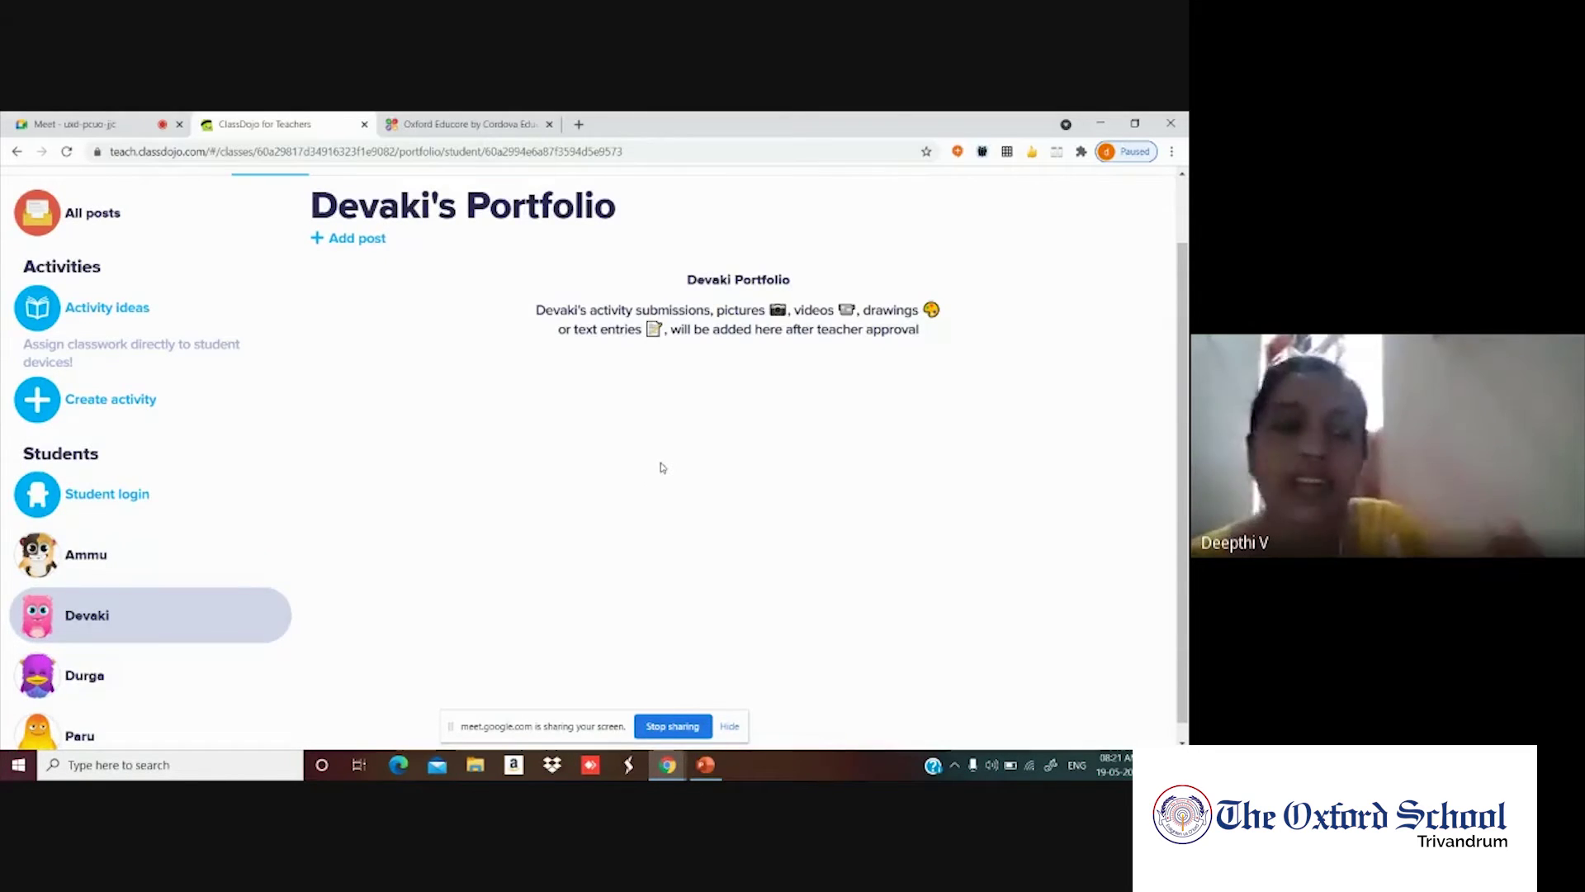
scroll(204, 516, down, 1)
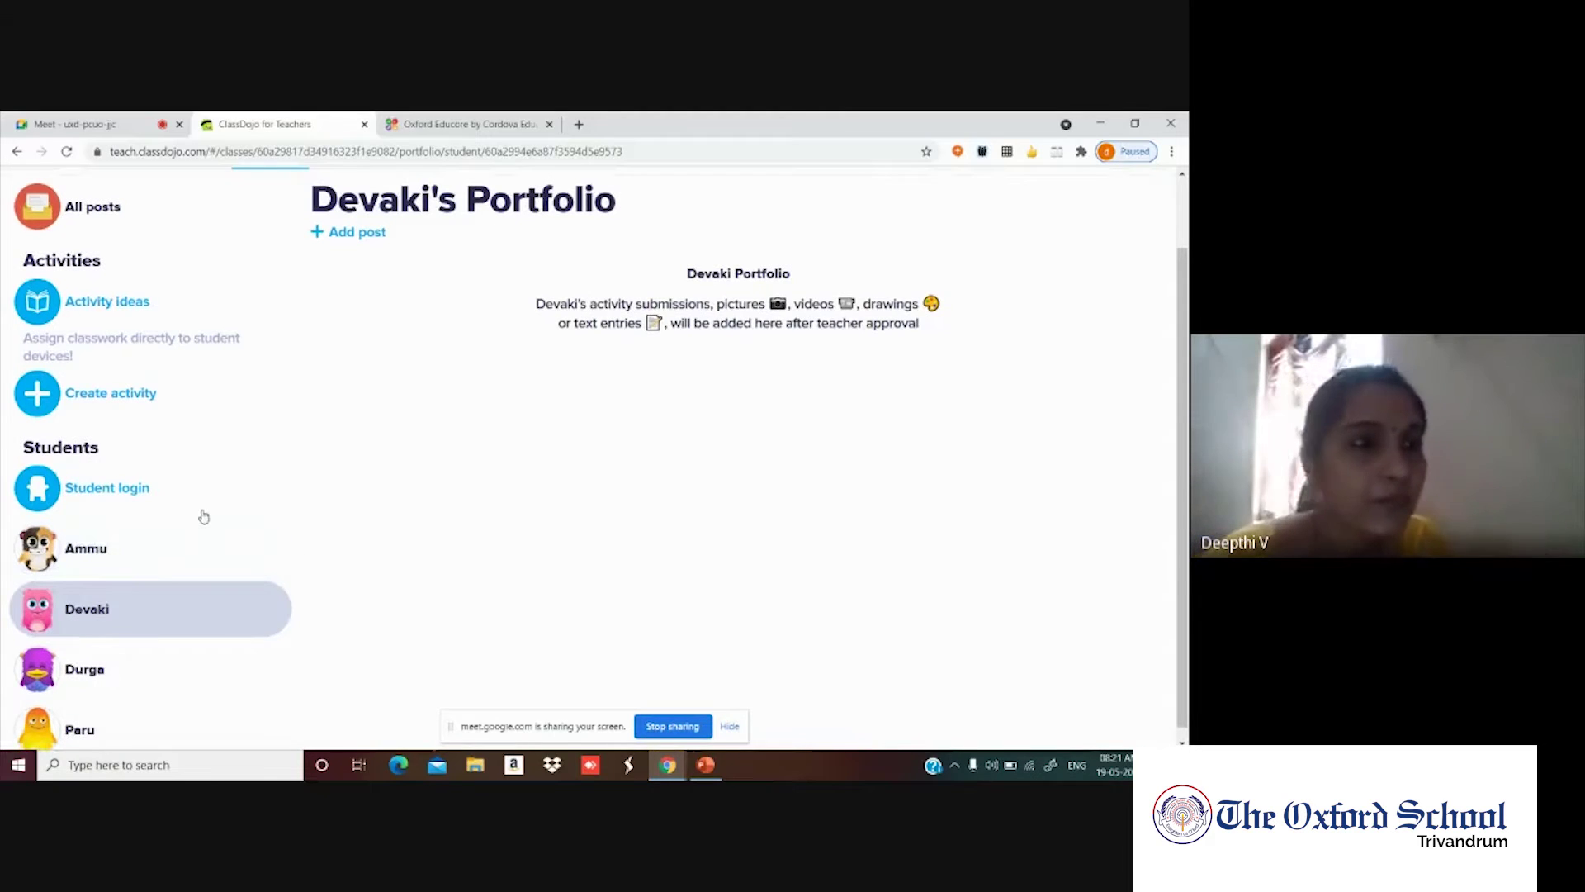
scroll(203, 516, down, 1)
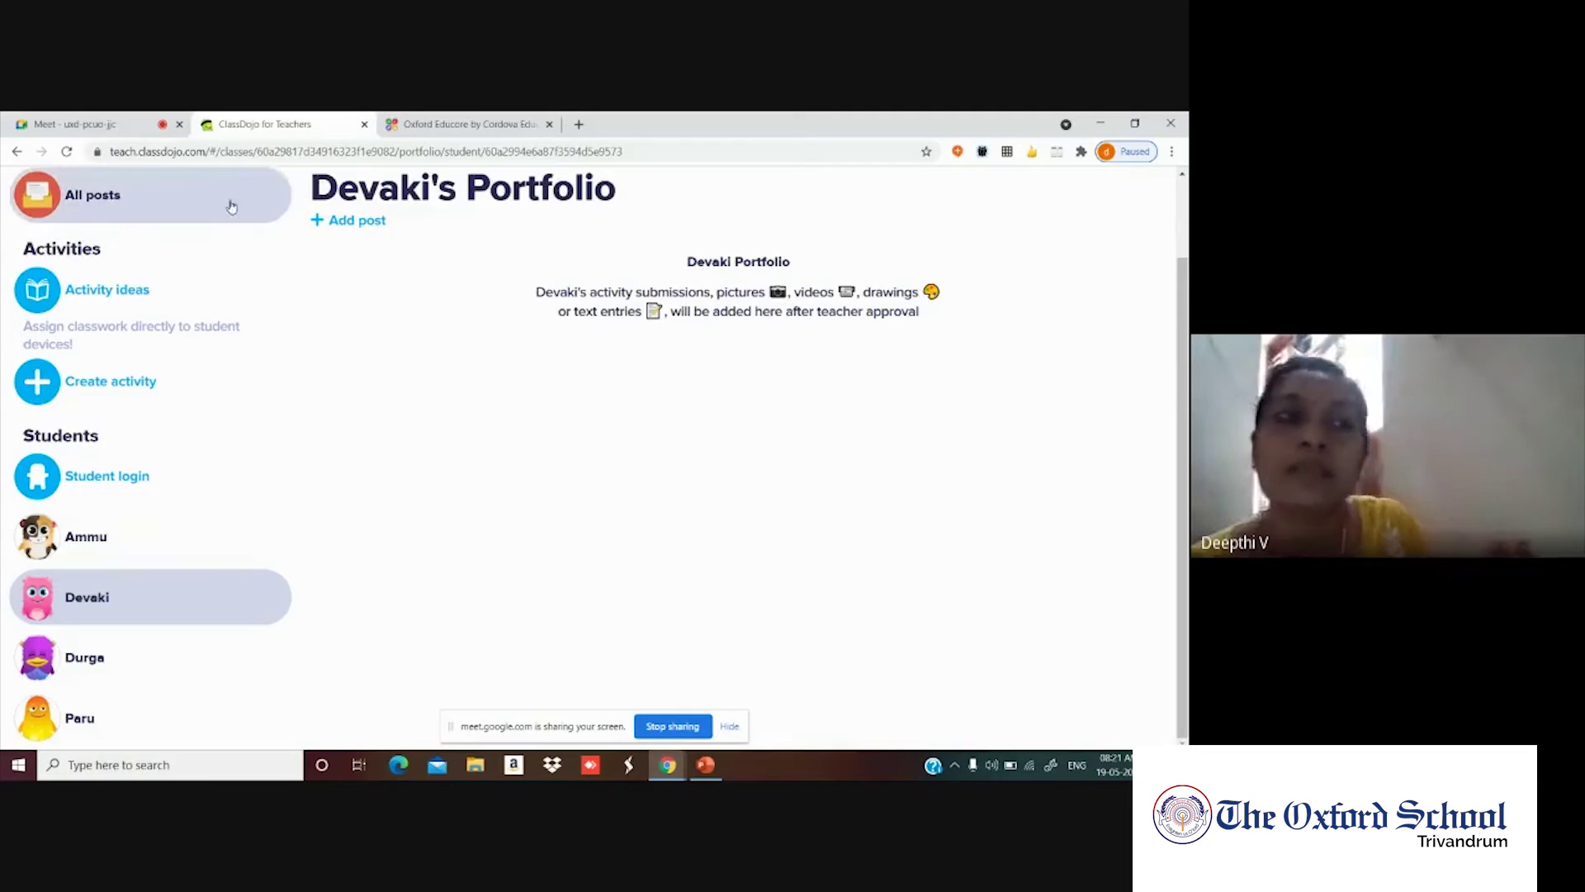
click(16, 152)
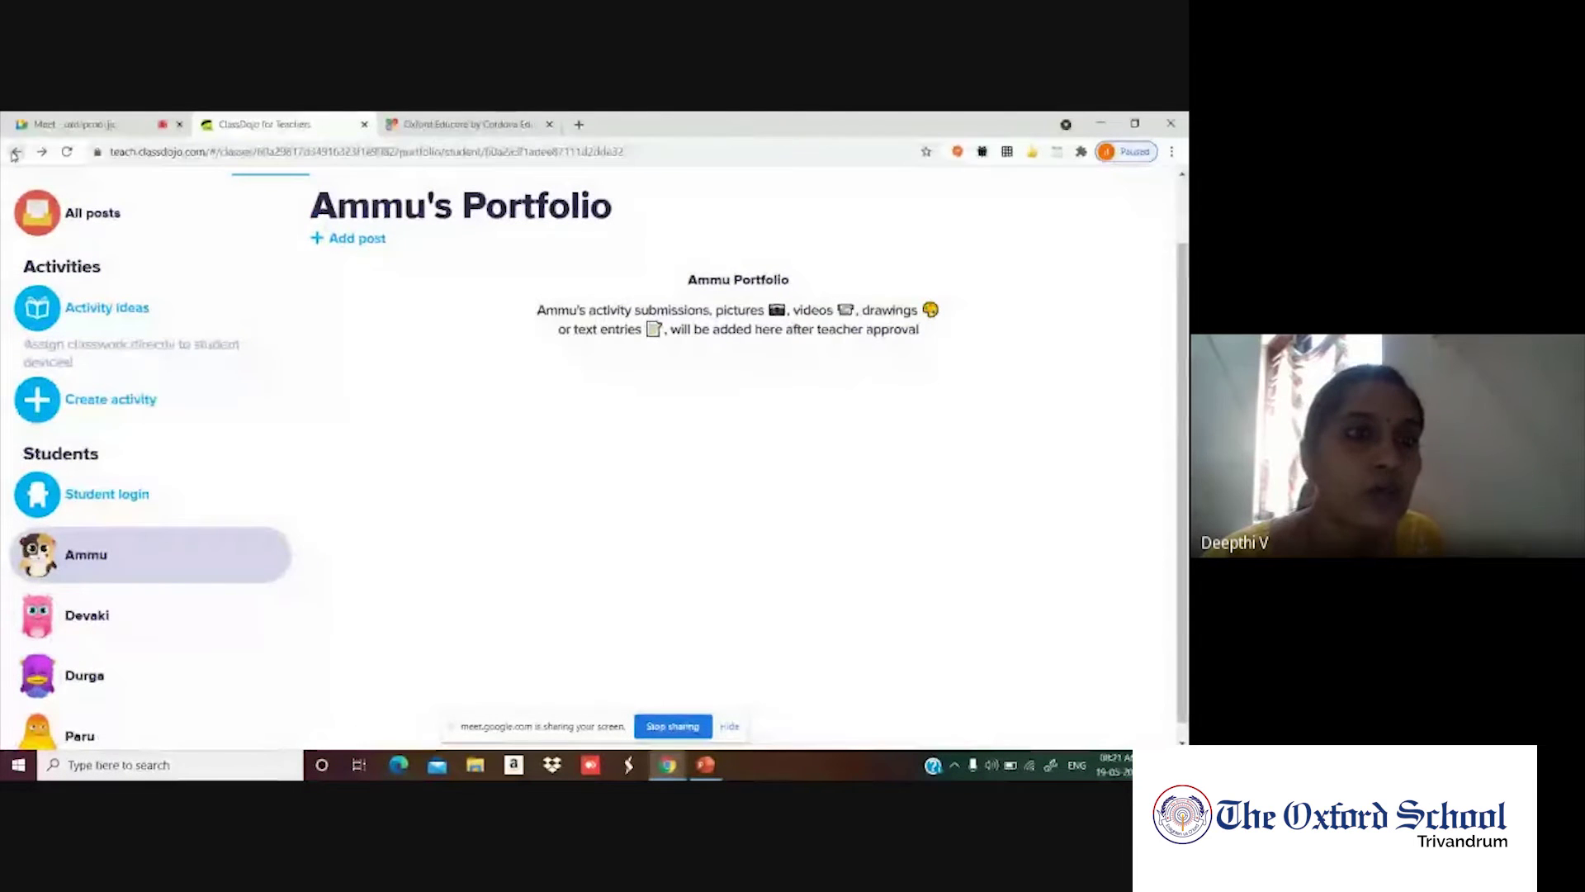
click(16, 151)
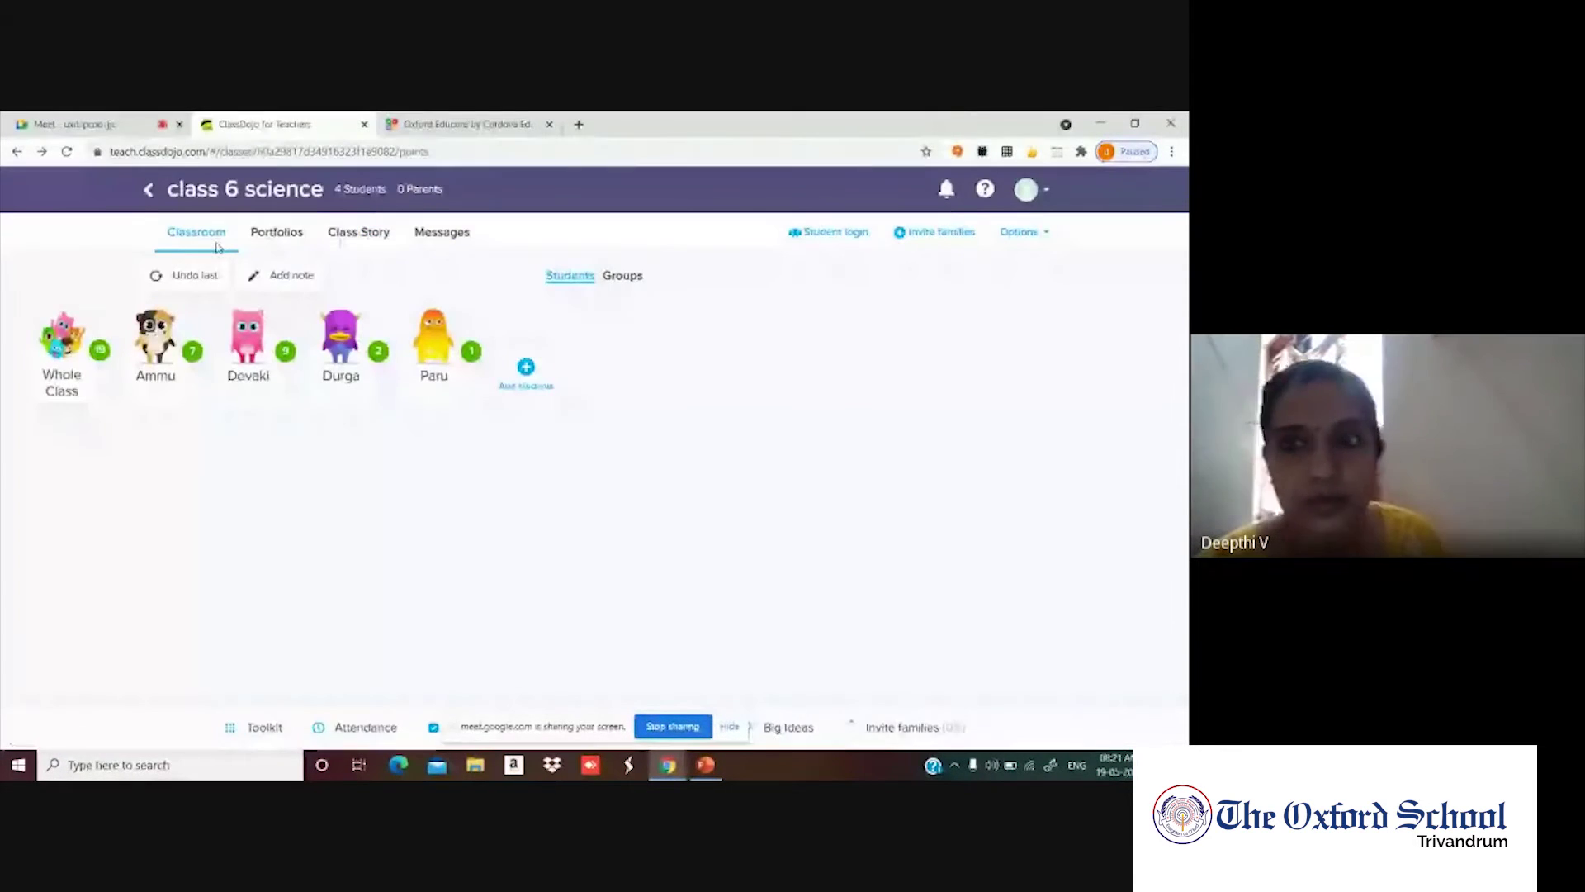
click(273, 233)
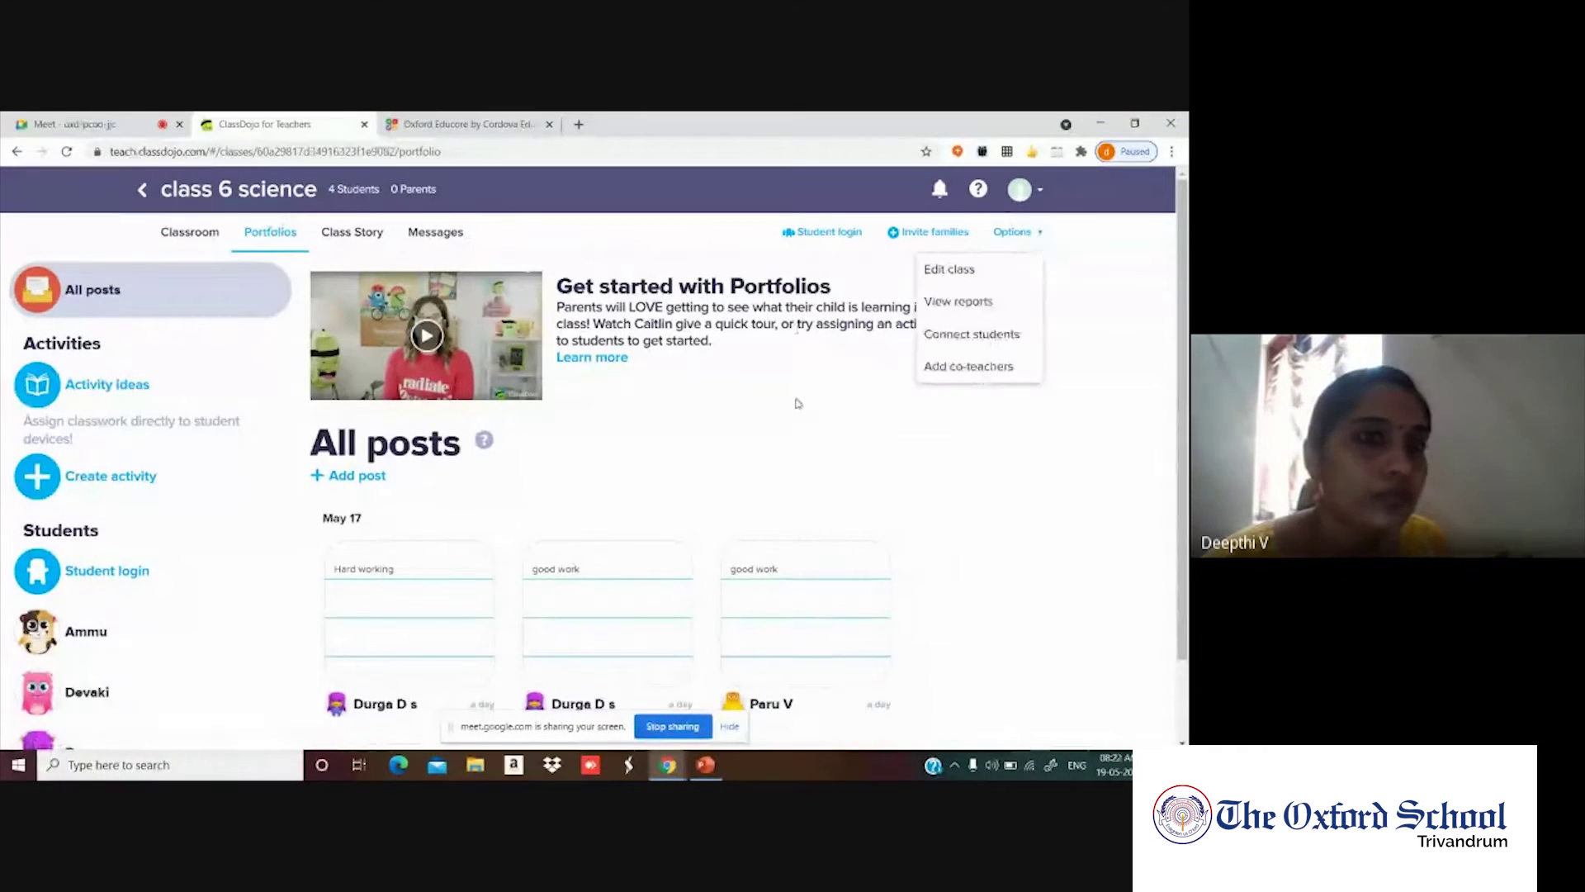
Start a new event from the Class Story of class 6 science and title it ARTS DAY.
click(353, 233)
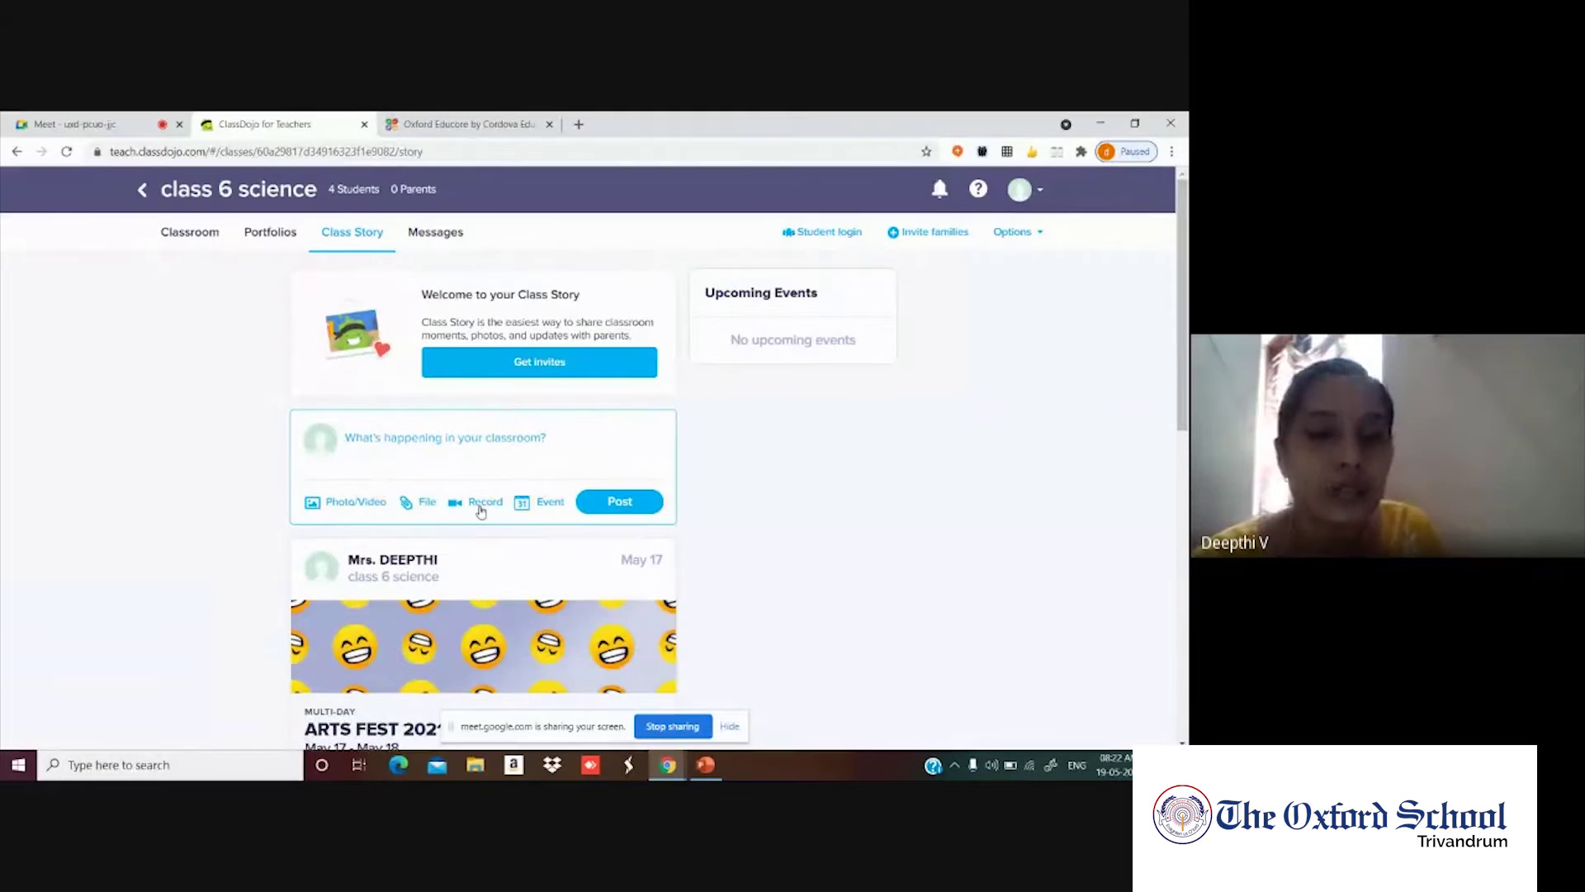
click(538, 505)
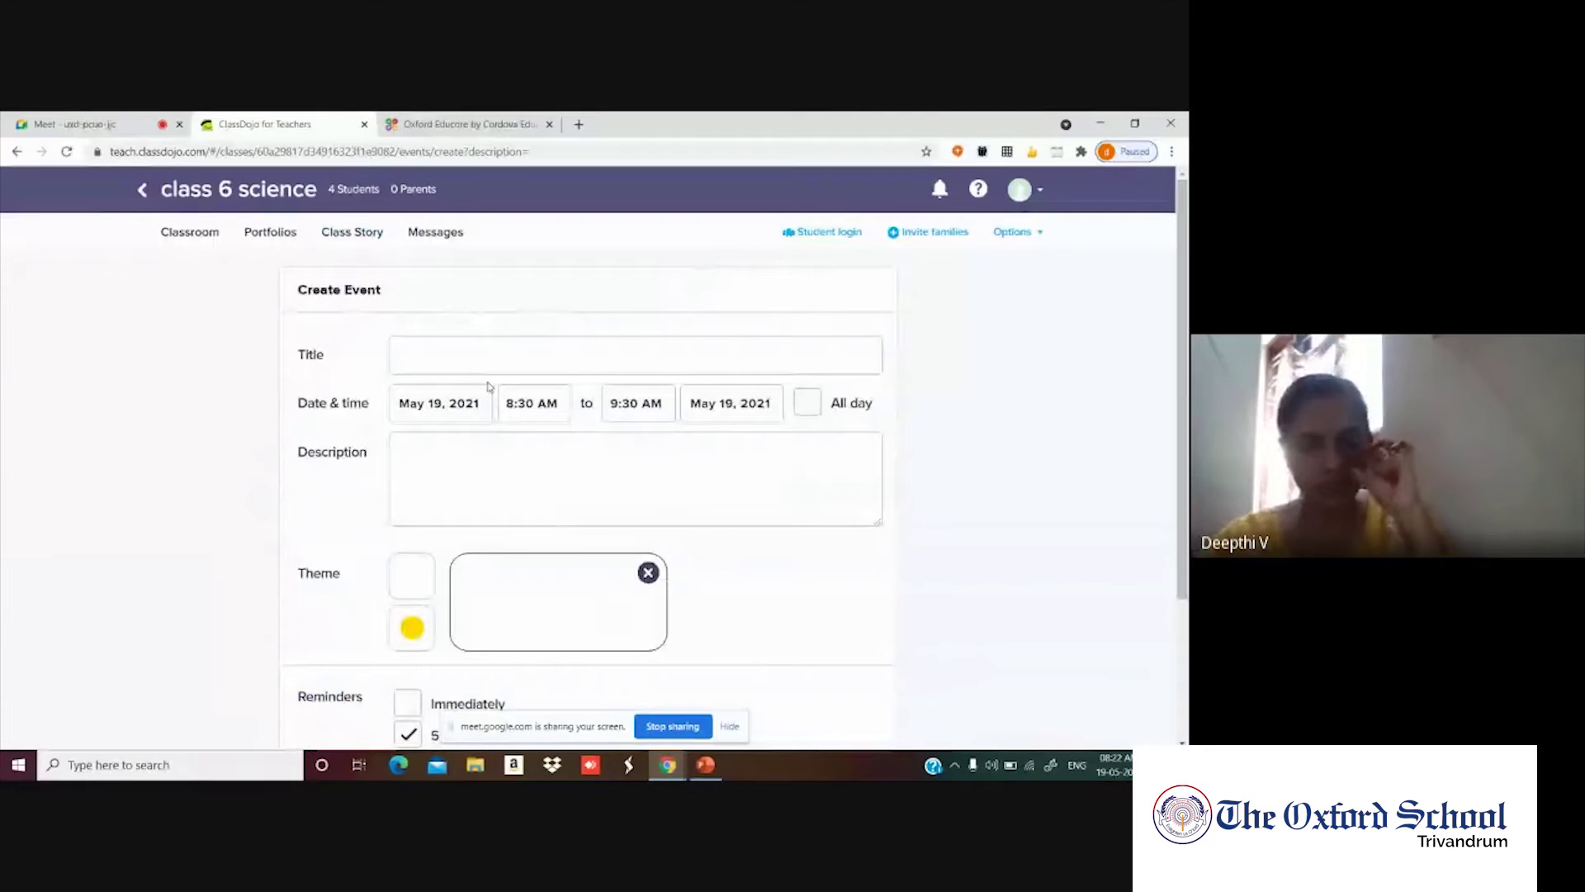
click(443, 357)
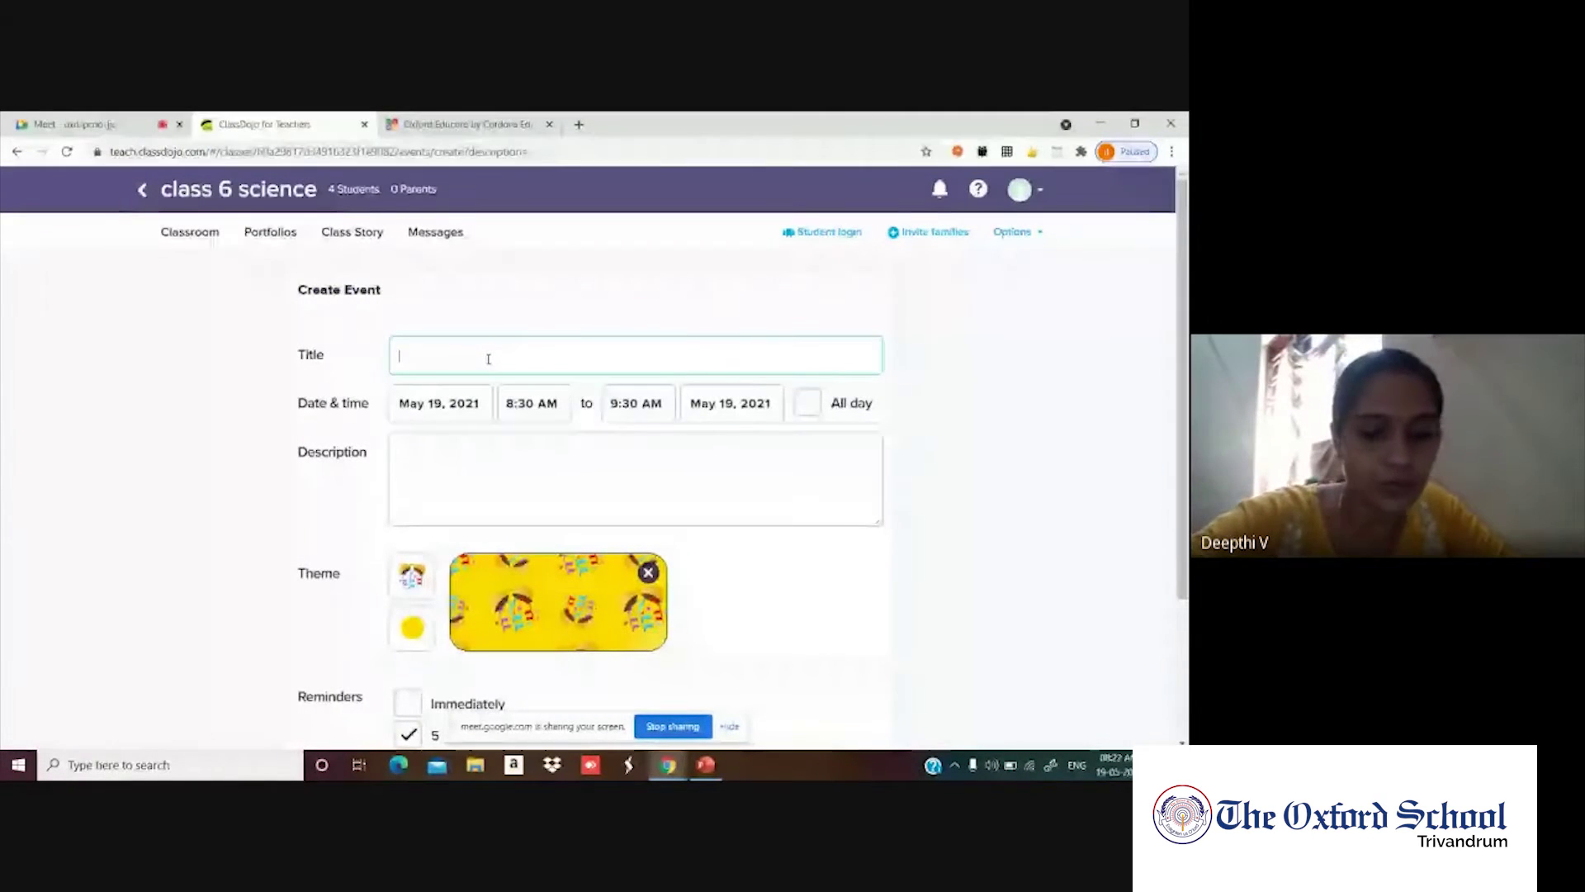
text(X)
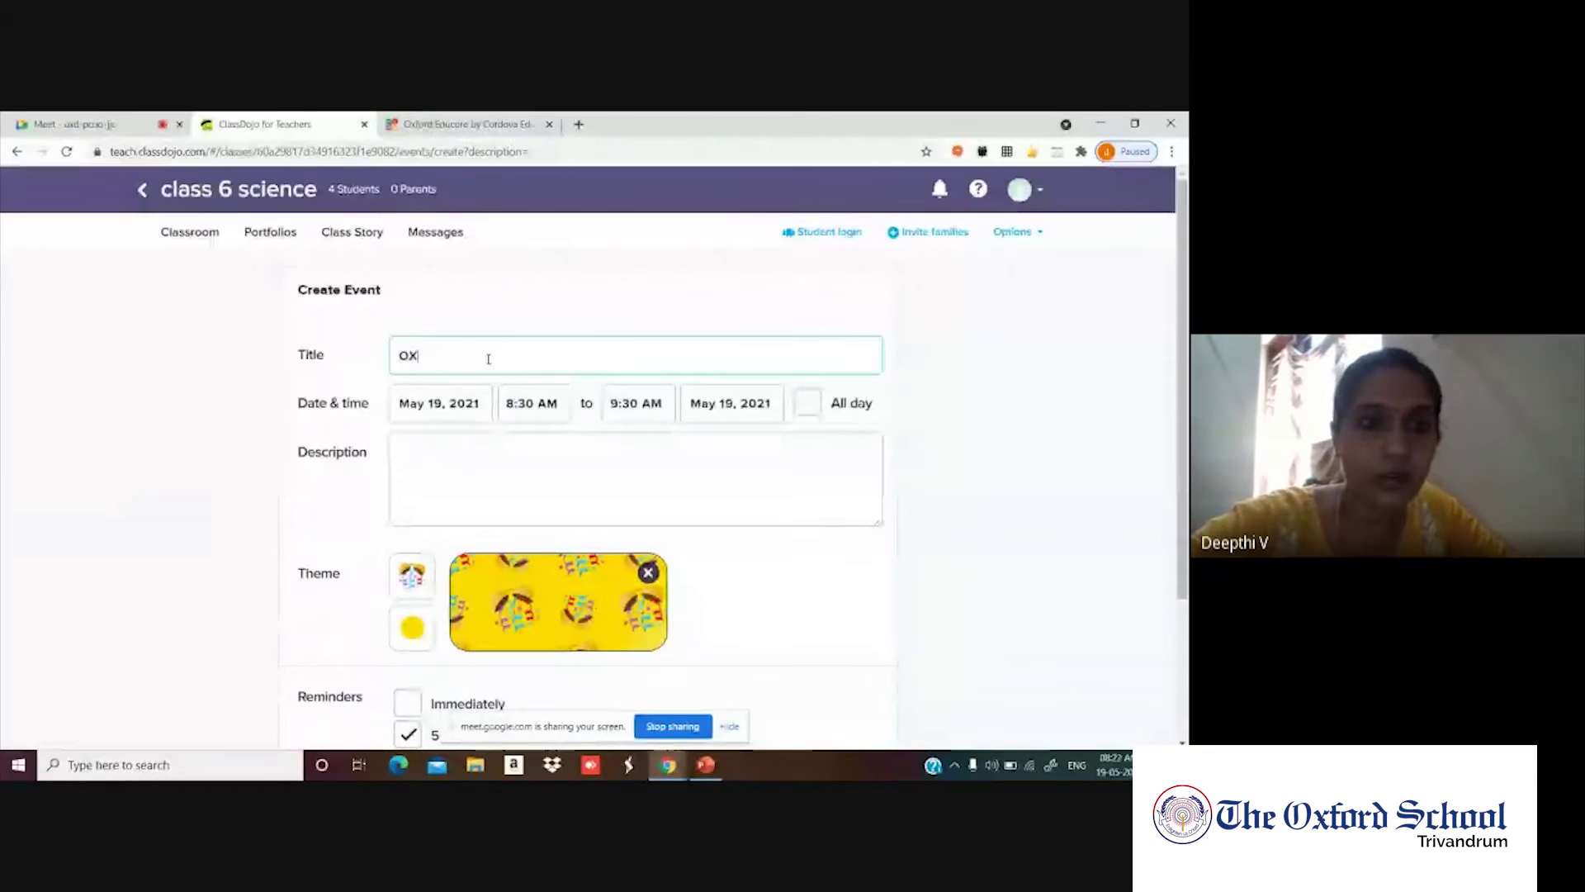
key(BackSpace)
key(BackSpace)
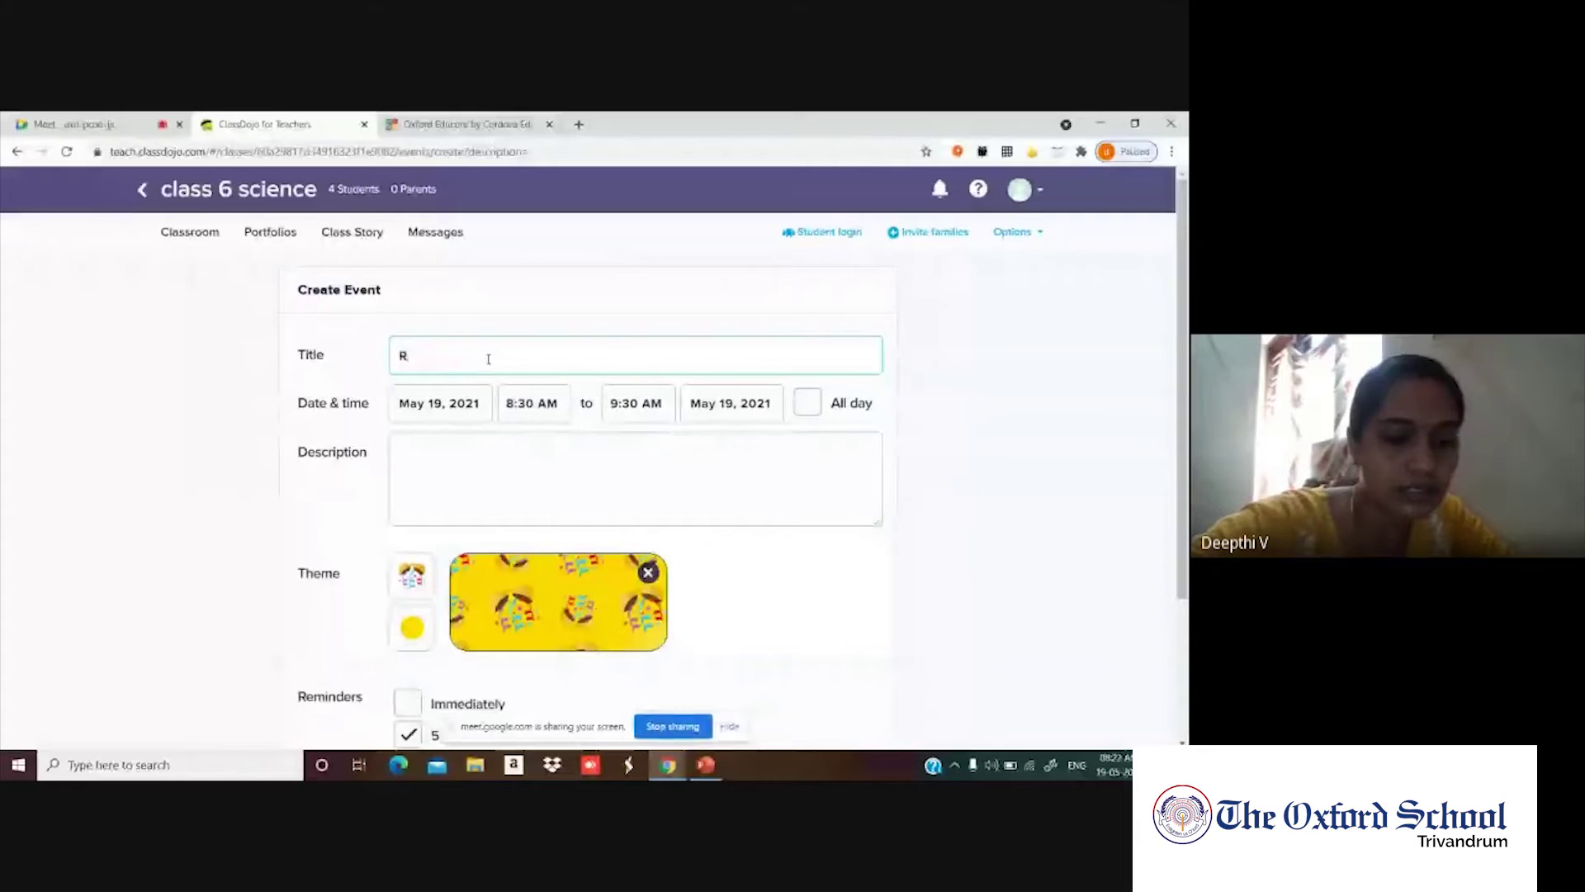
text(ART)
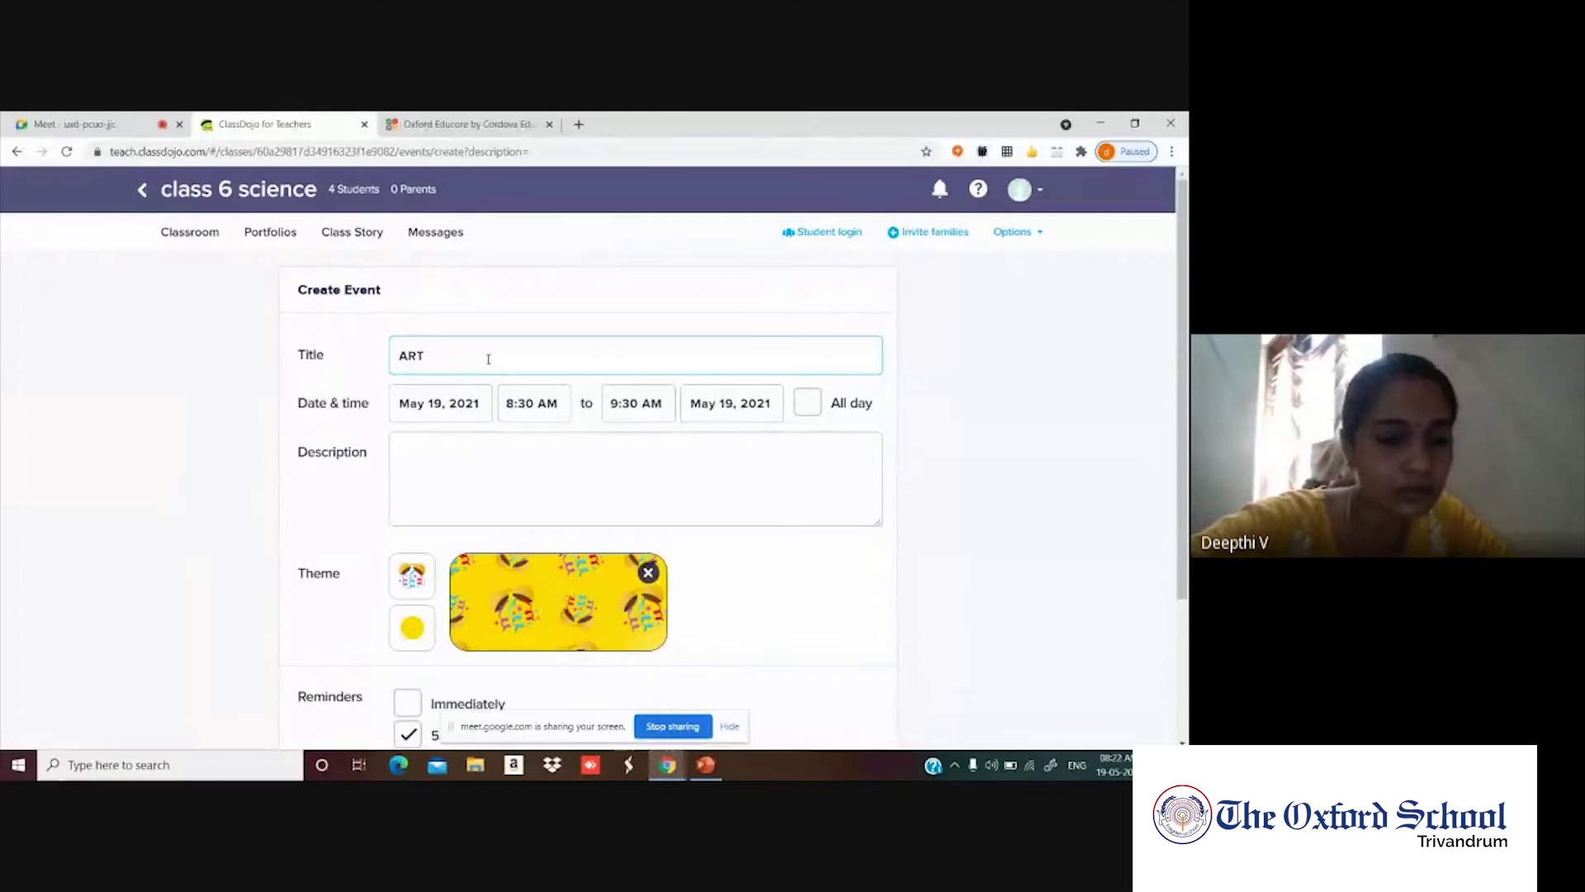
text(S DAY)
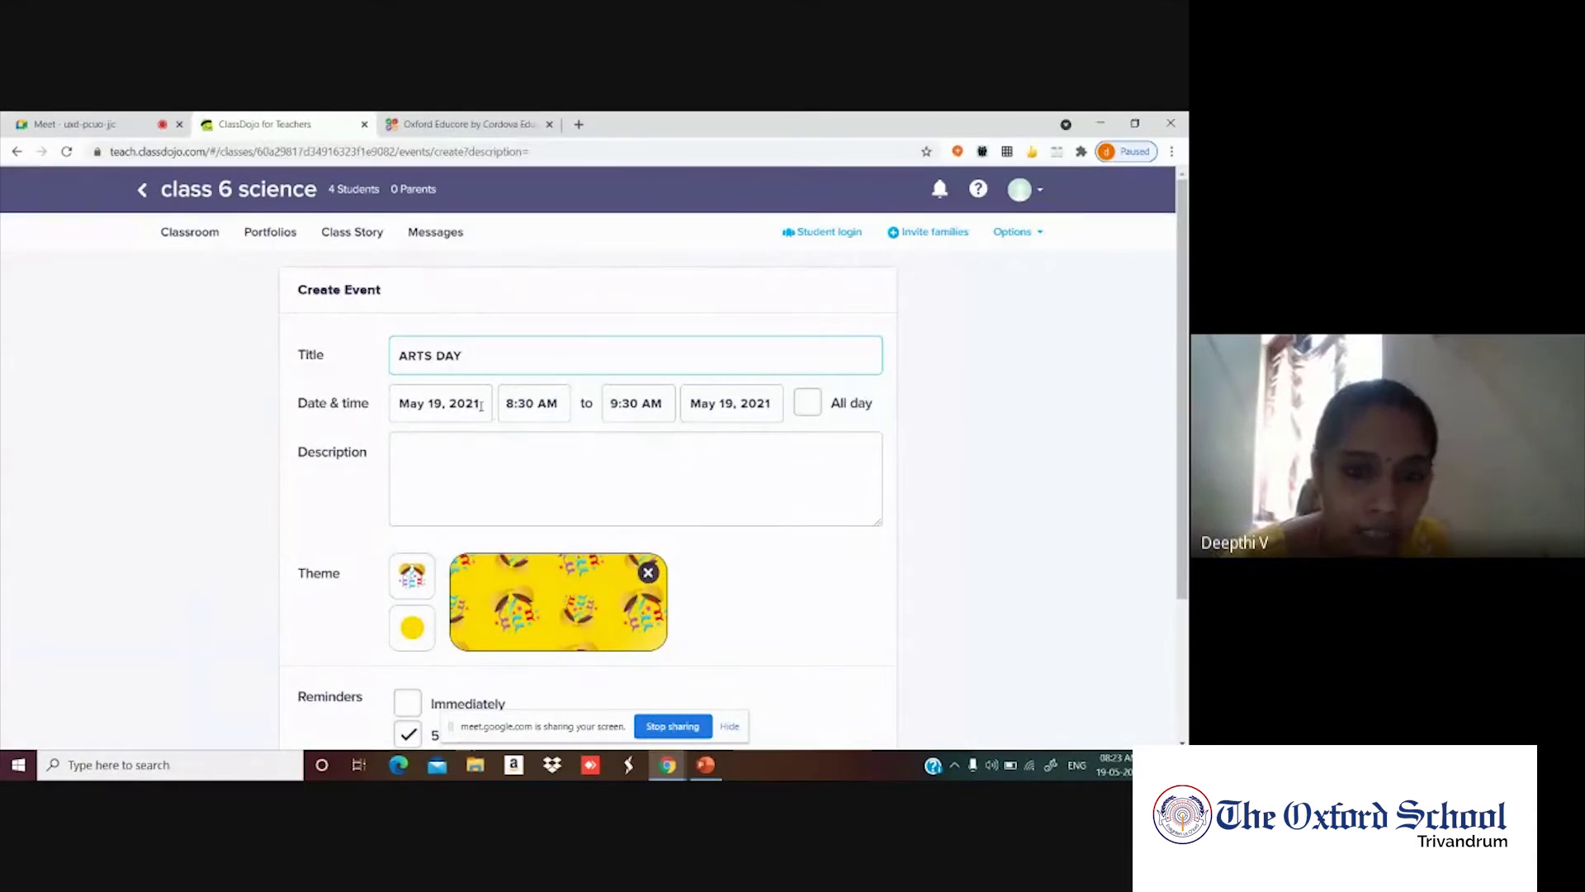
Schedule the event as all day from May 22 to May 25, 2021, with the description PLEASE JOIN.
click(440, 403)
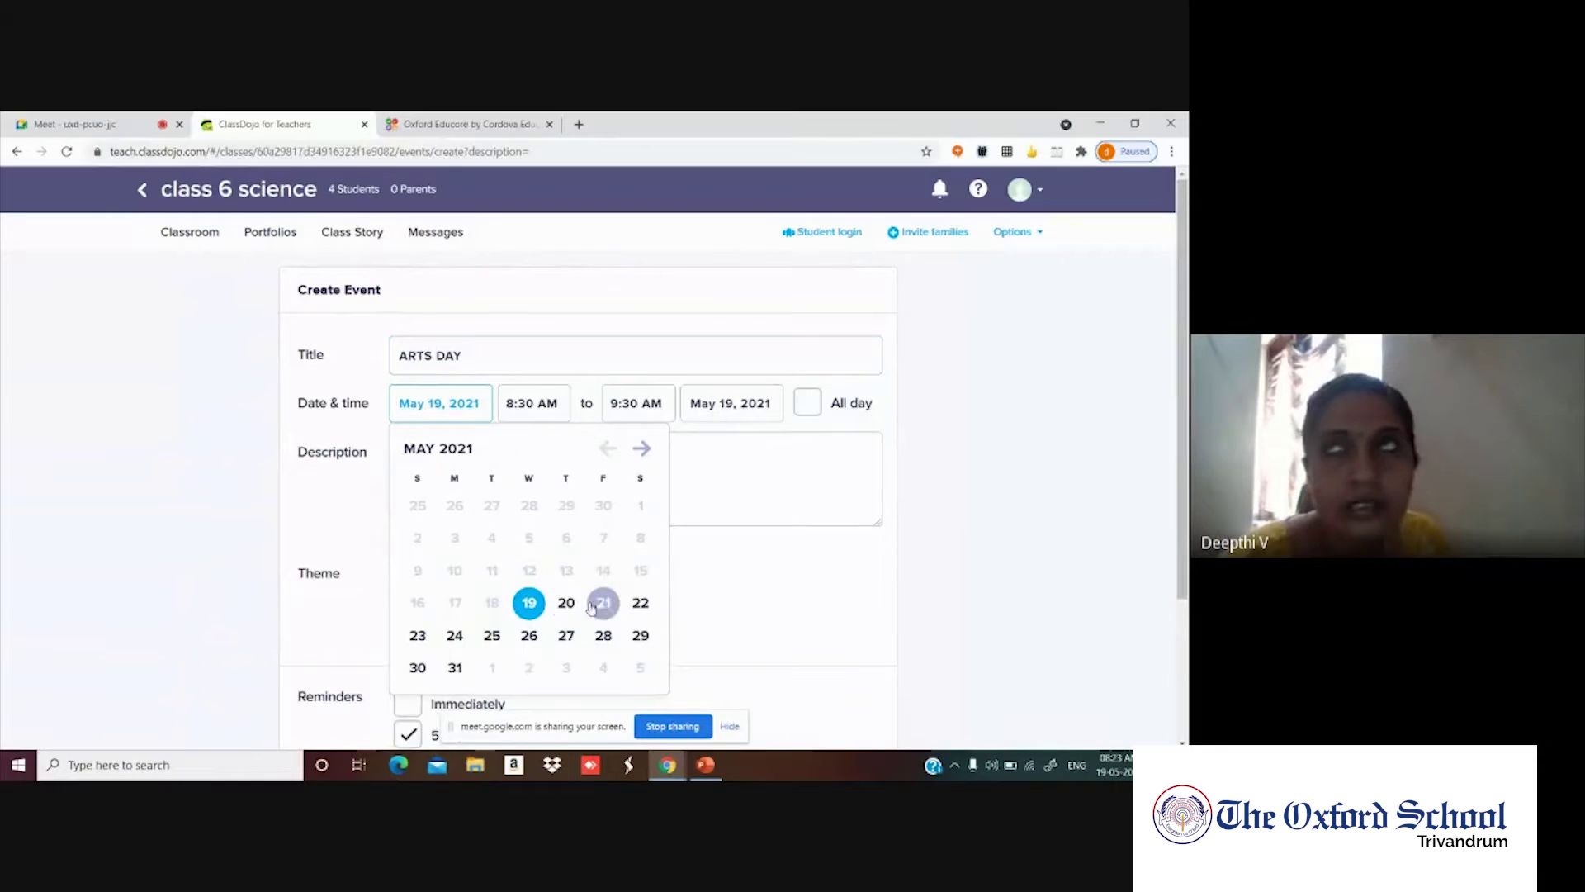
click(642, 604)
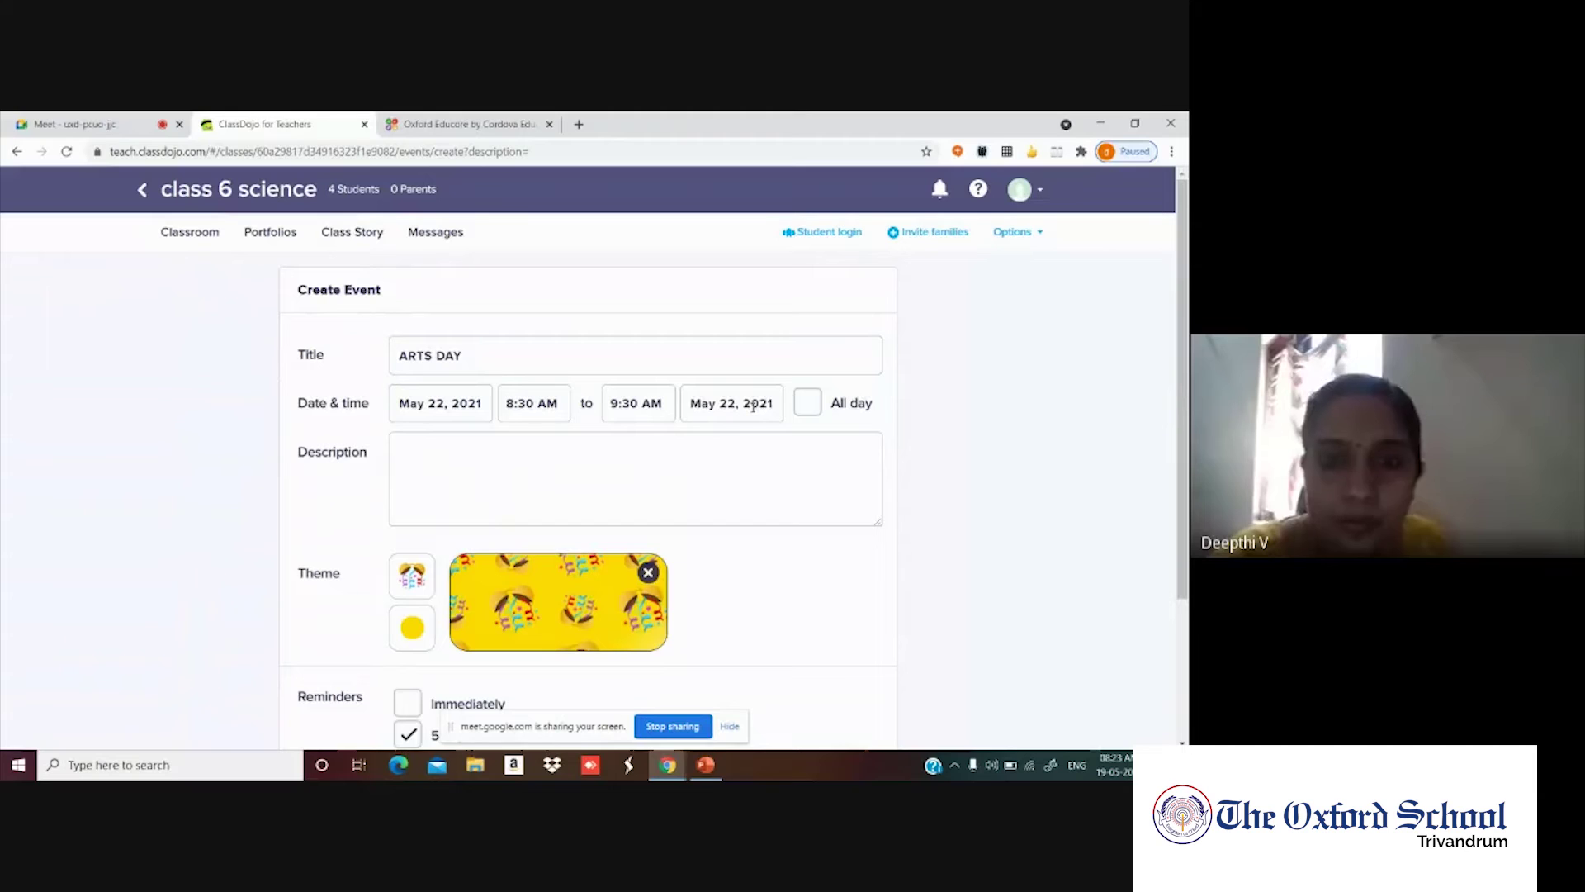
click(753, 405)
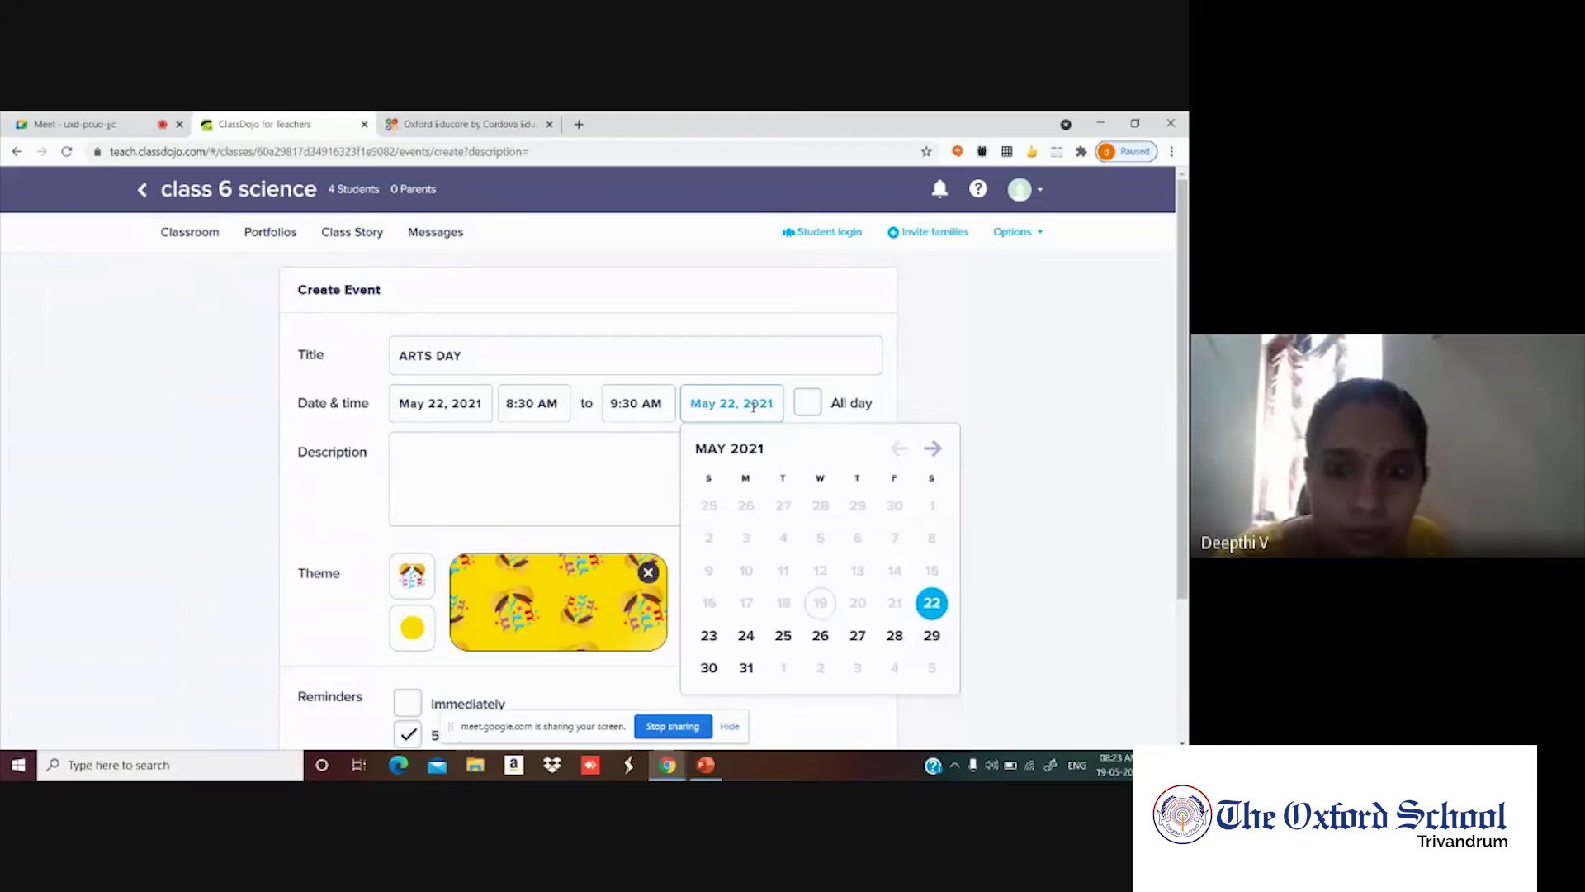
click(783, 635)
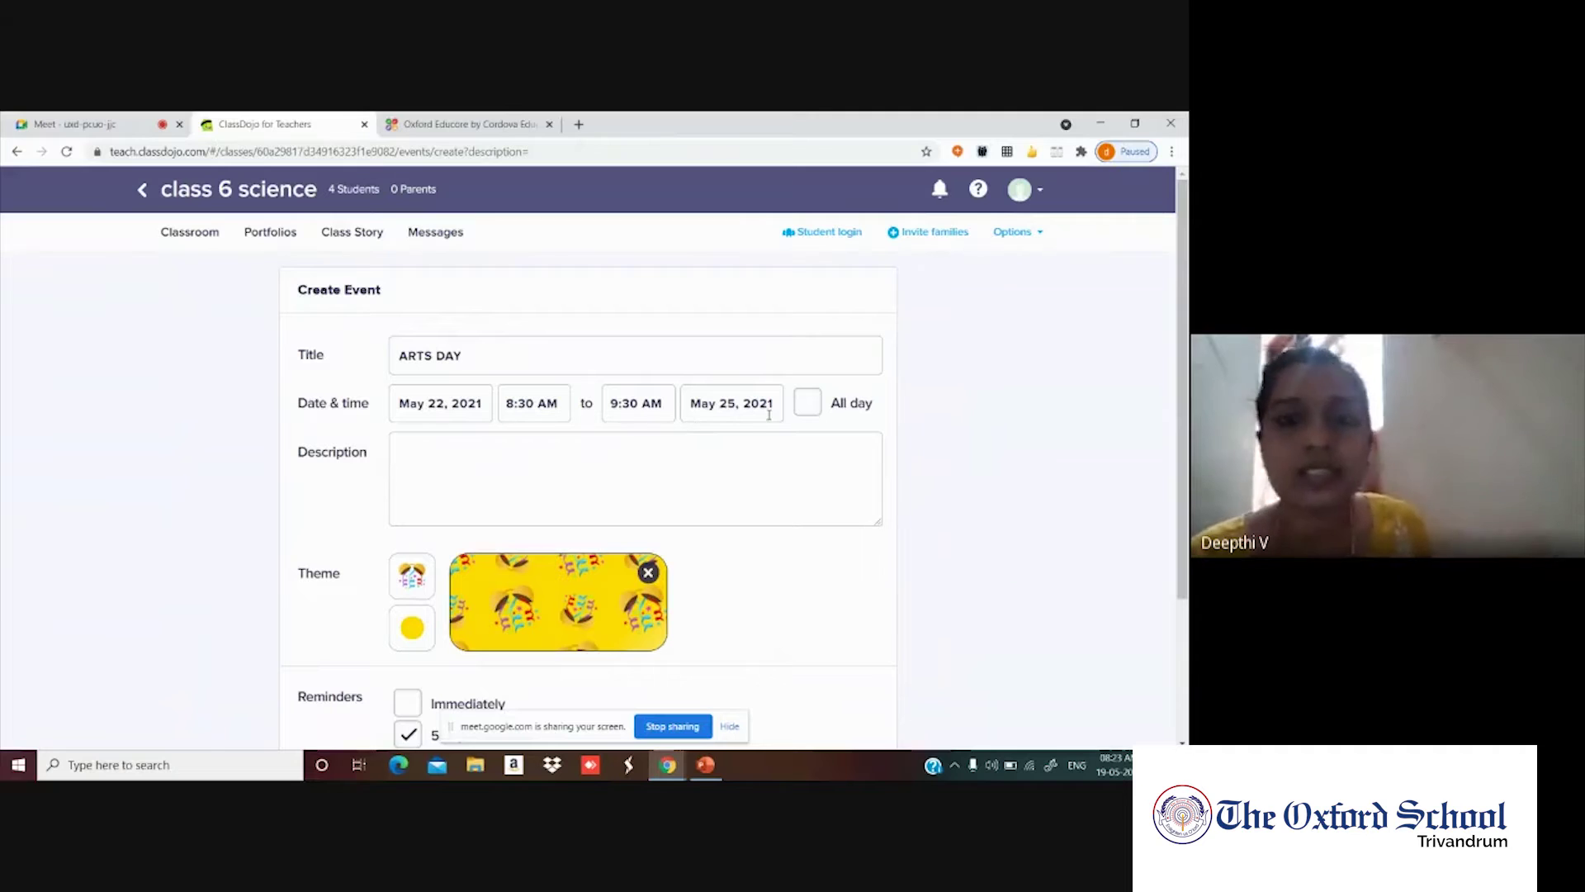
click(809, 405)
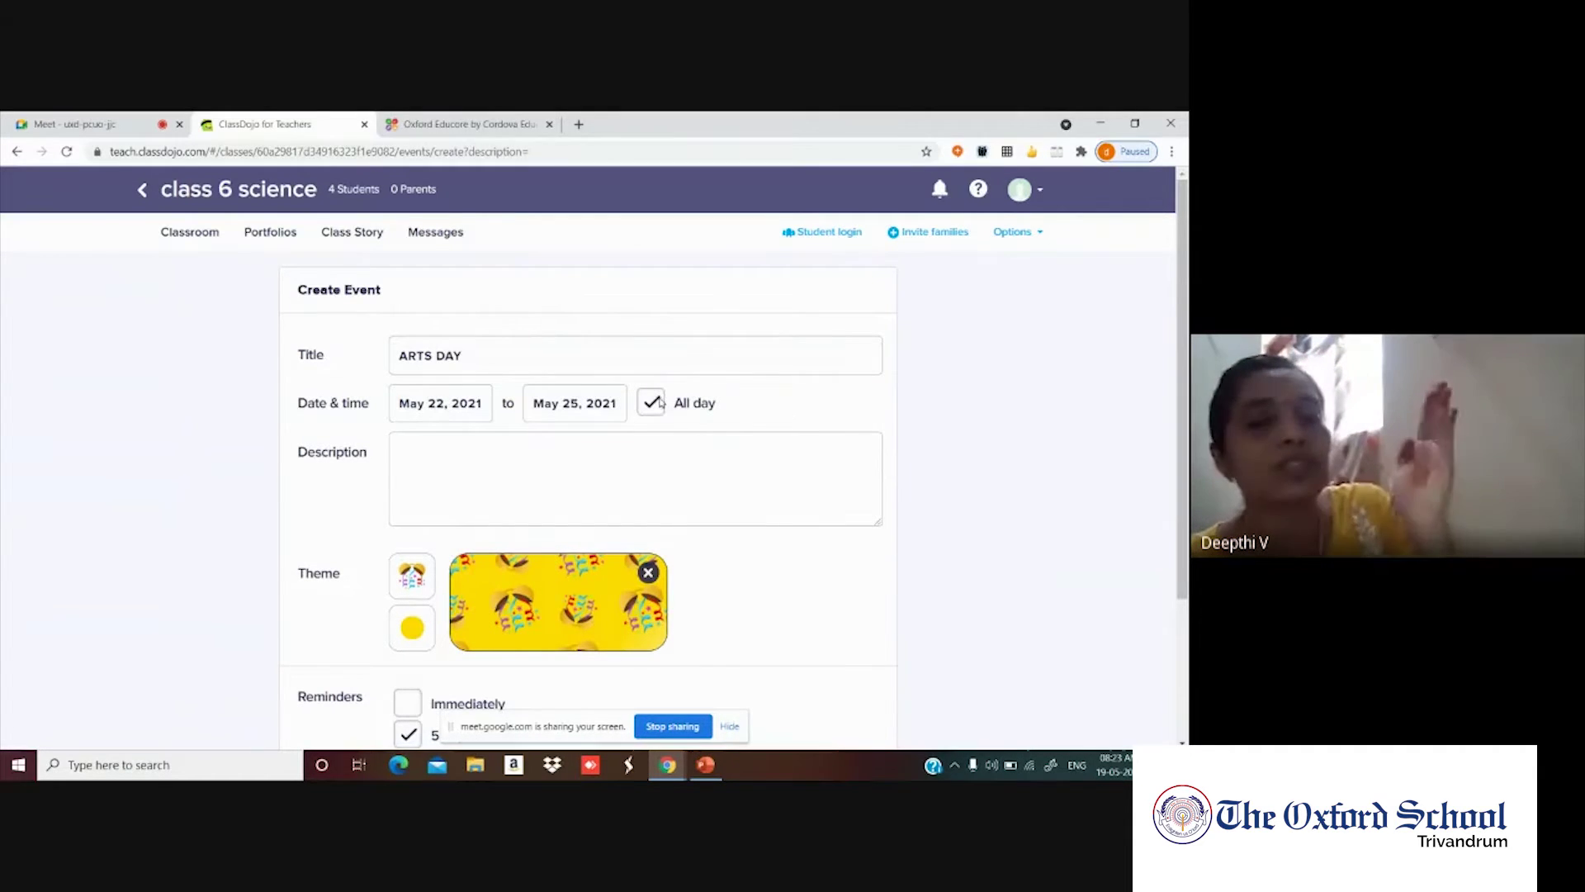
click(495, 473)
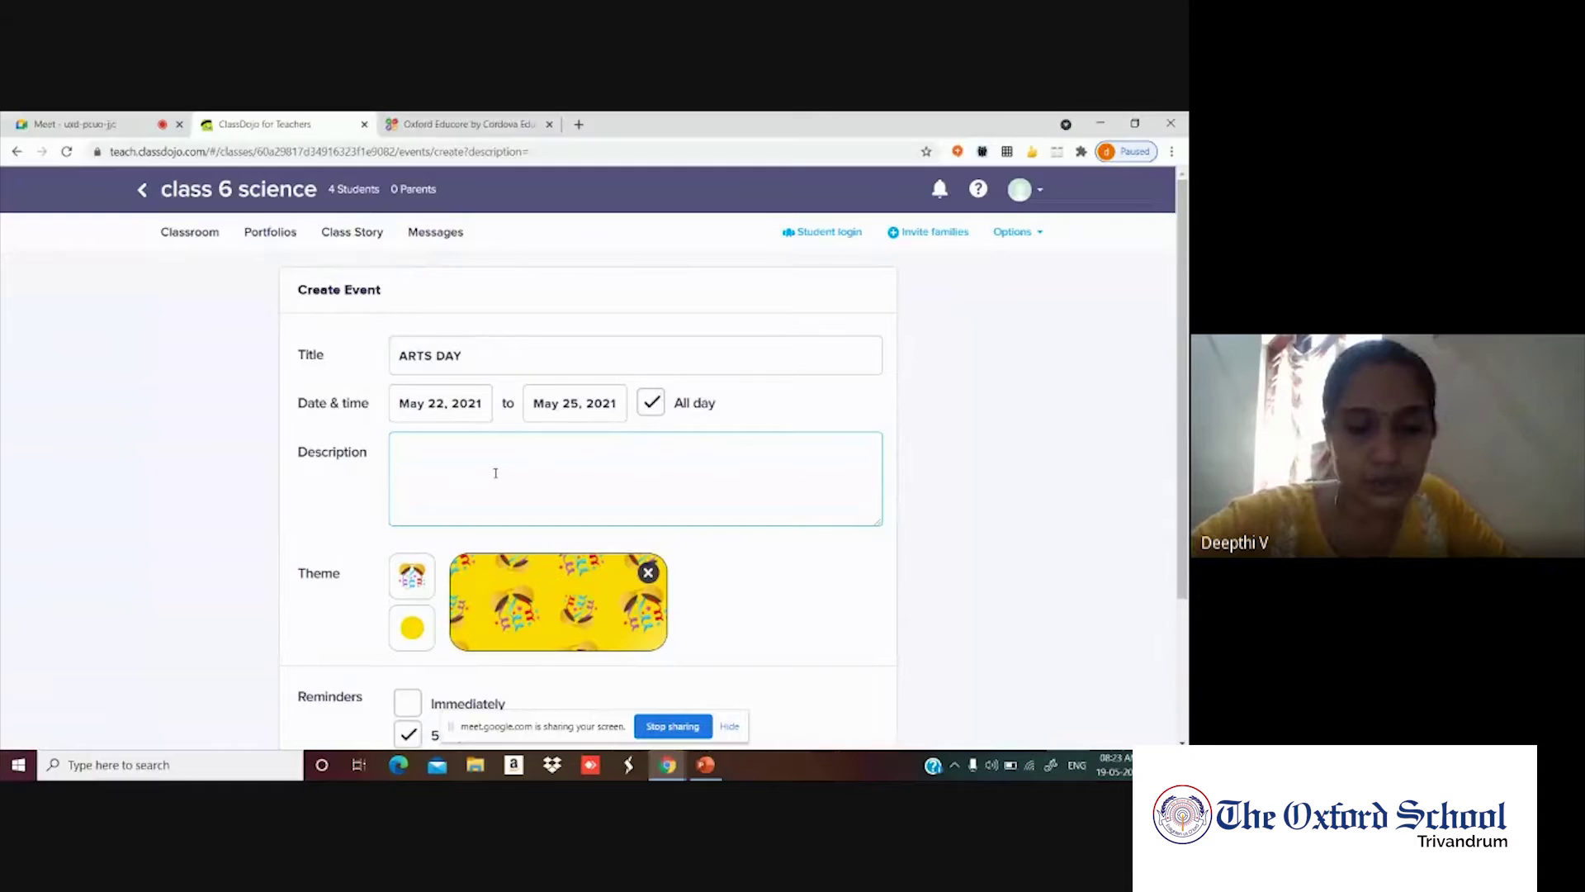
text(PLEASE JOIN)
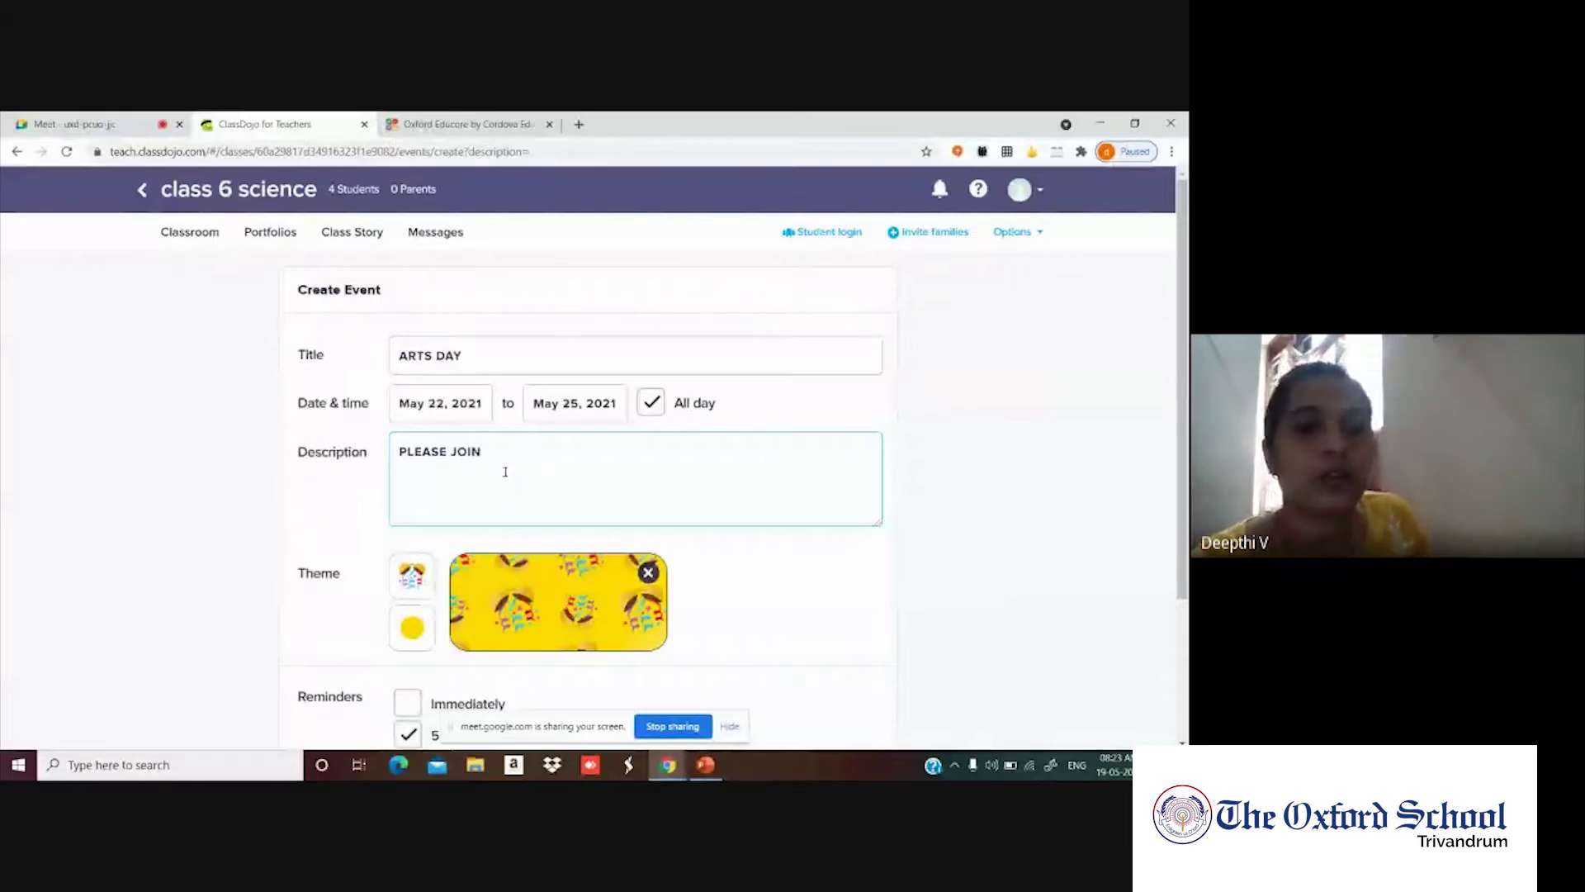
Keep only the Immediately reminder for parents and create the event.
scroll(502, 500, down, 2)
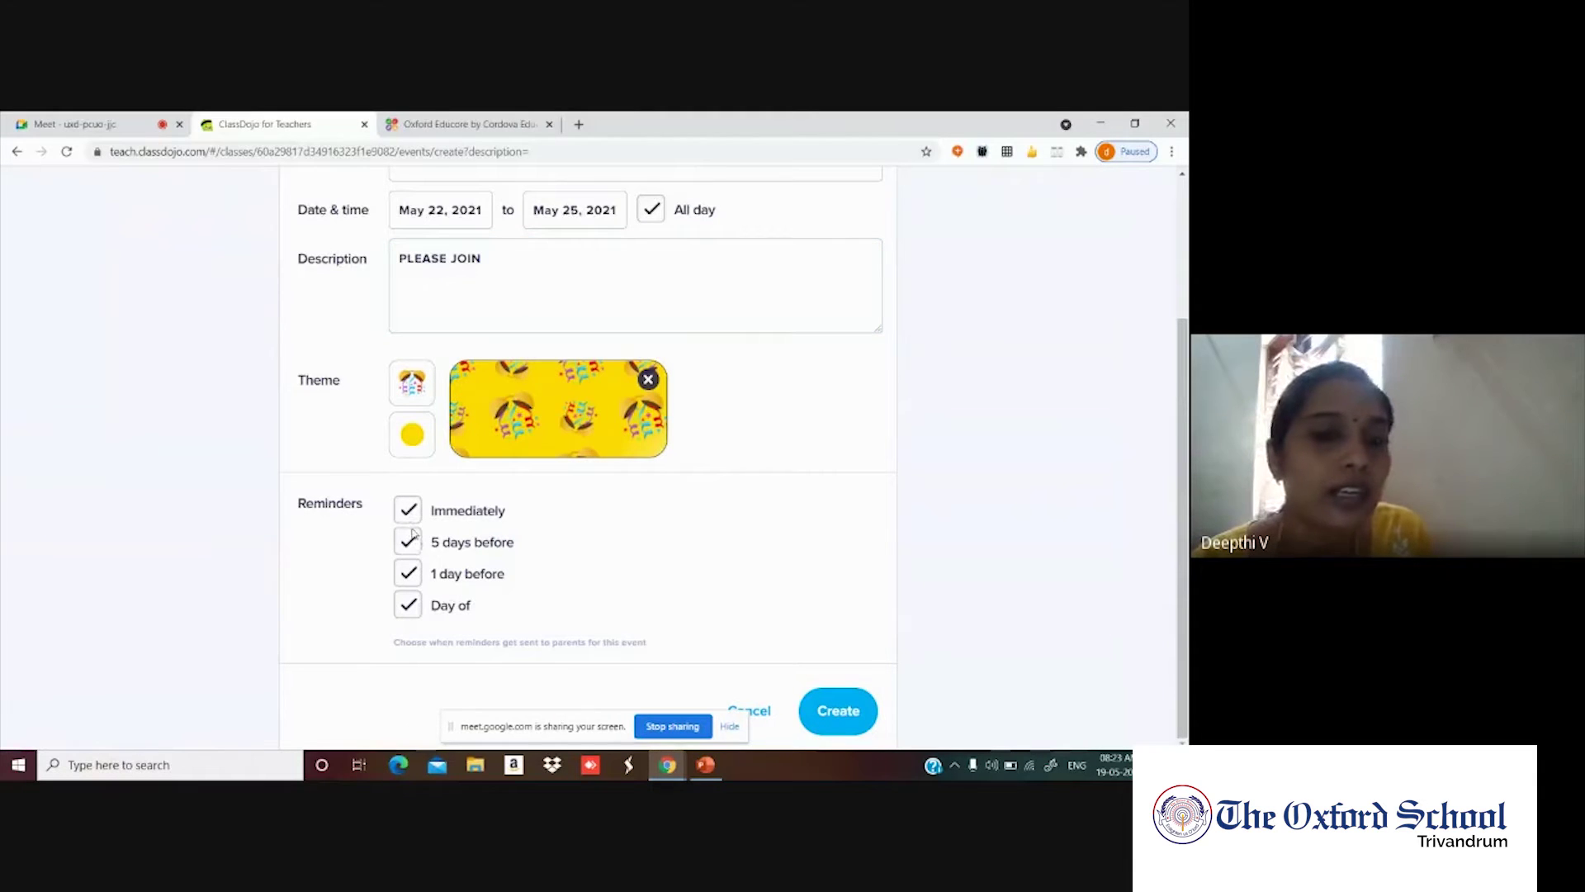
click(406, 607)
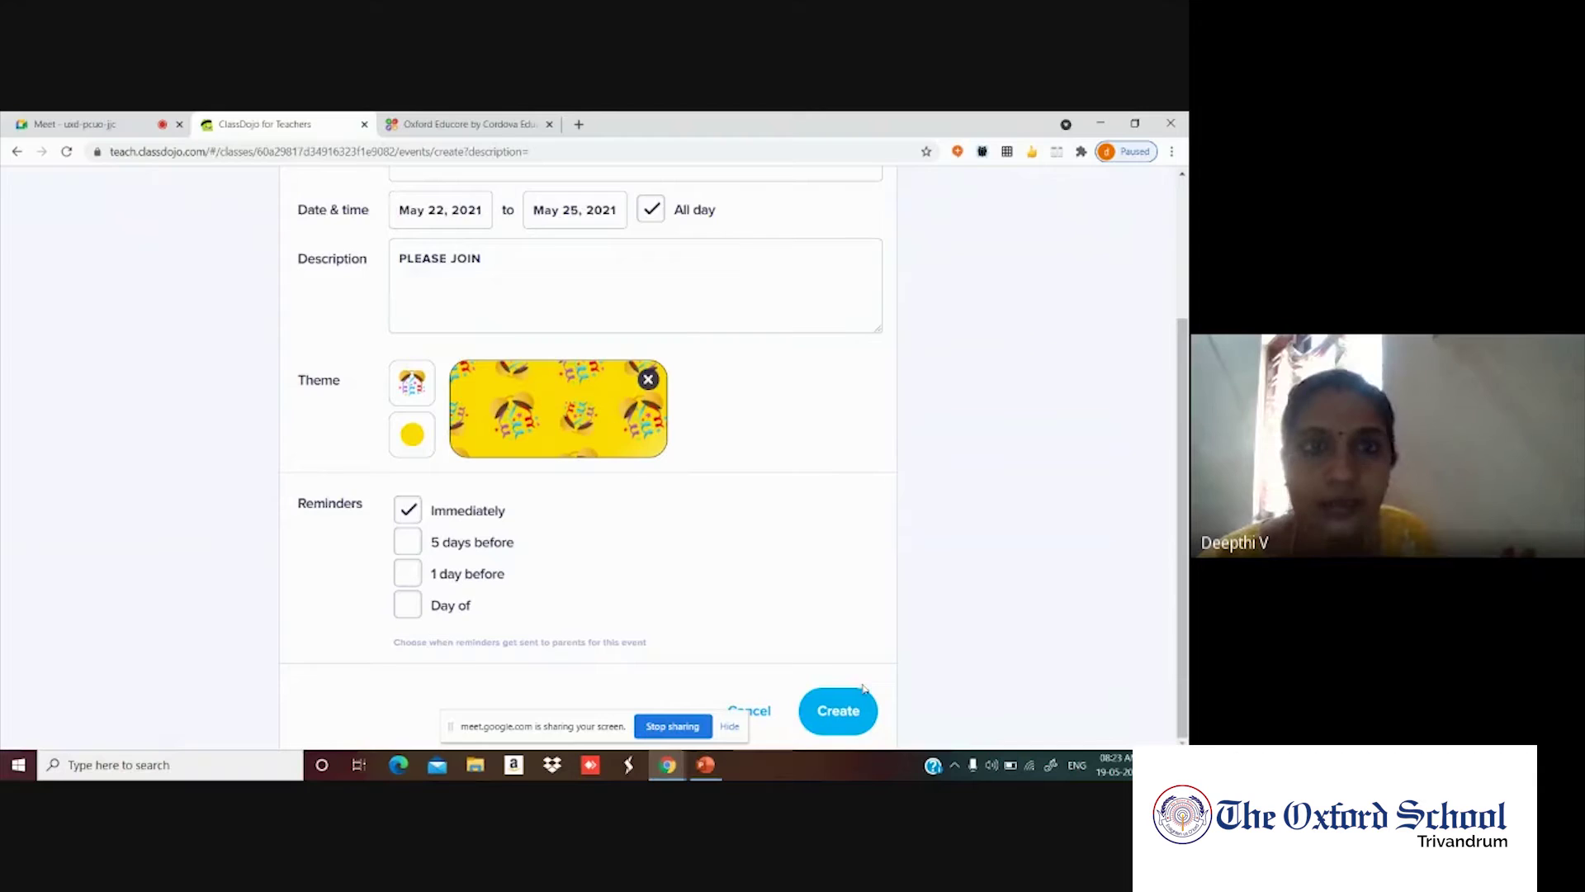
scroll(799, 627, up, 3)
scroll(853, 658, down, 3)
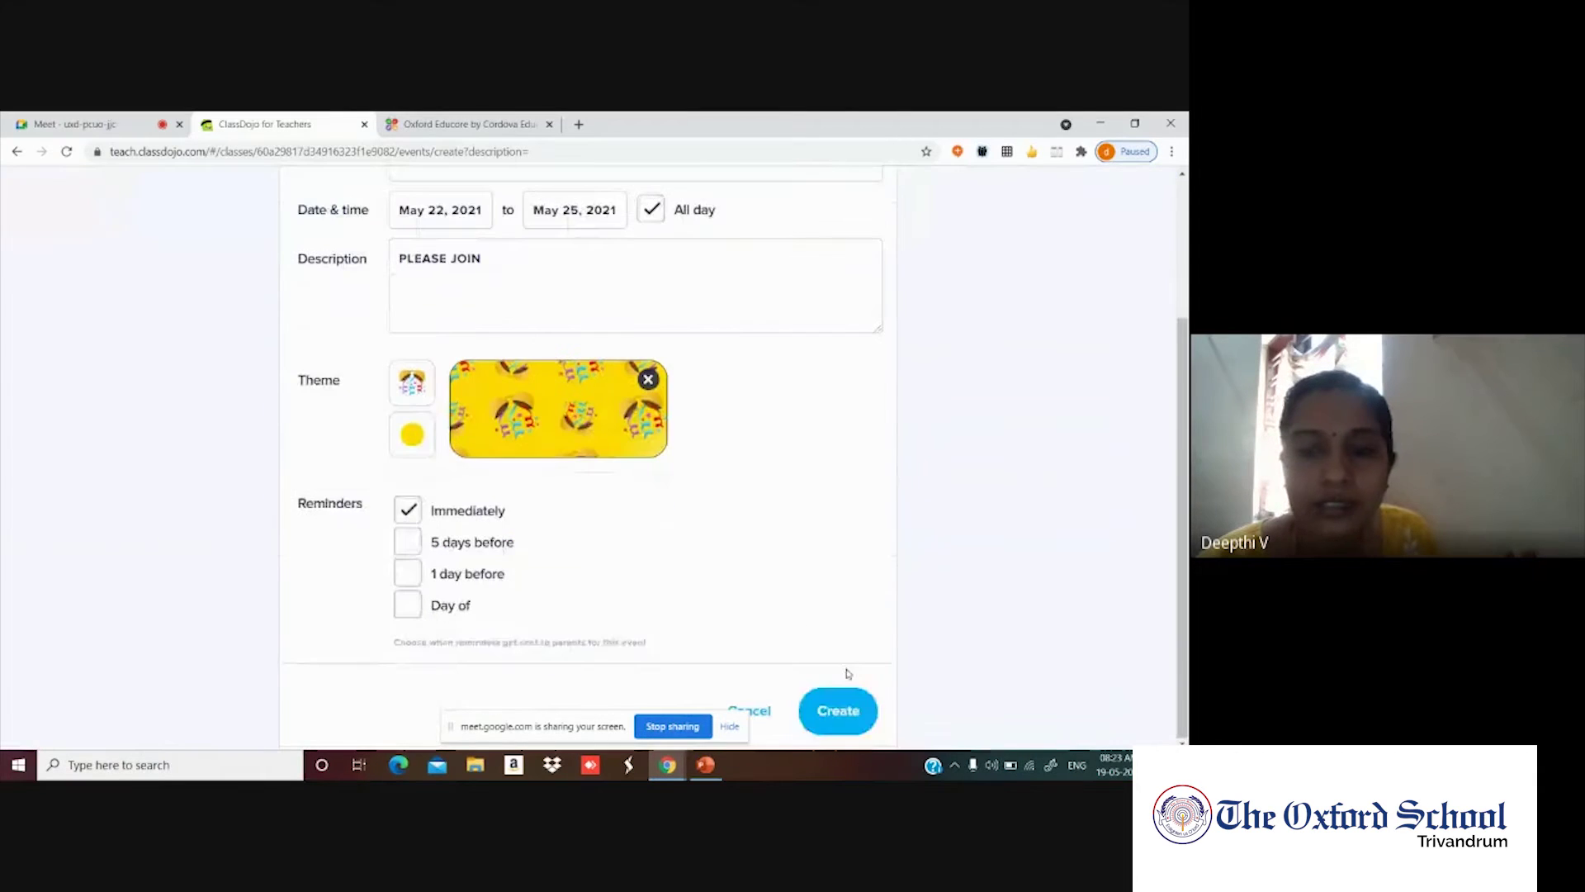
click(839, 706)
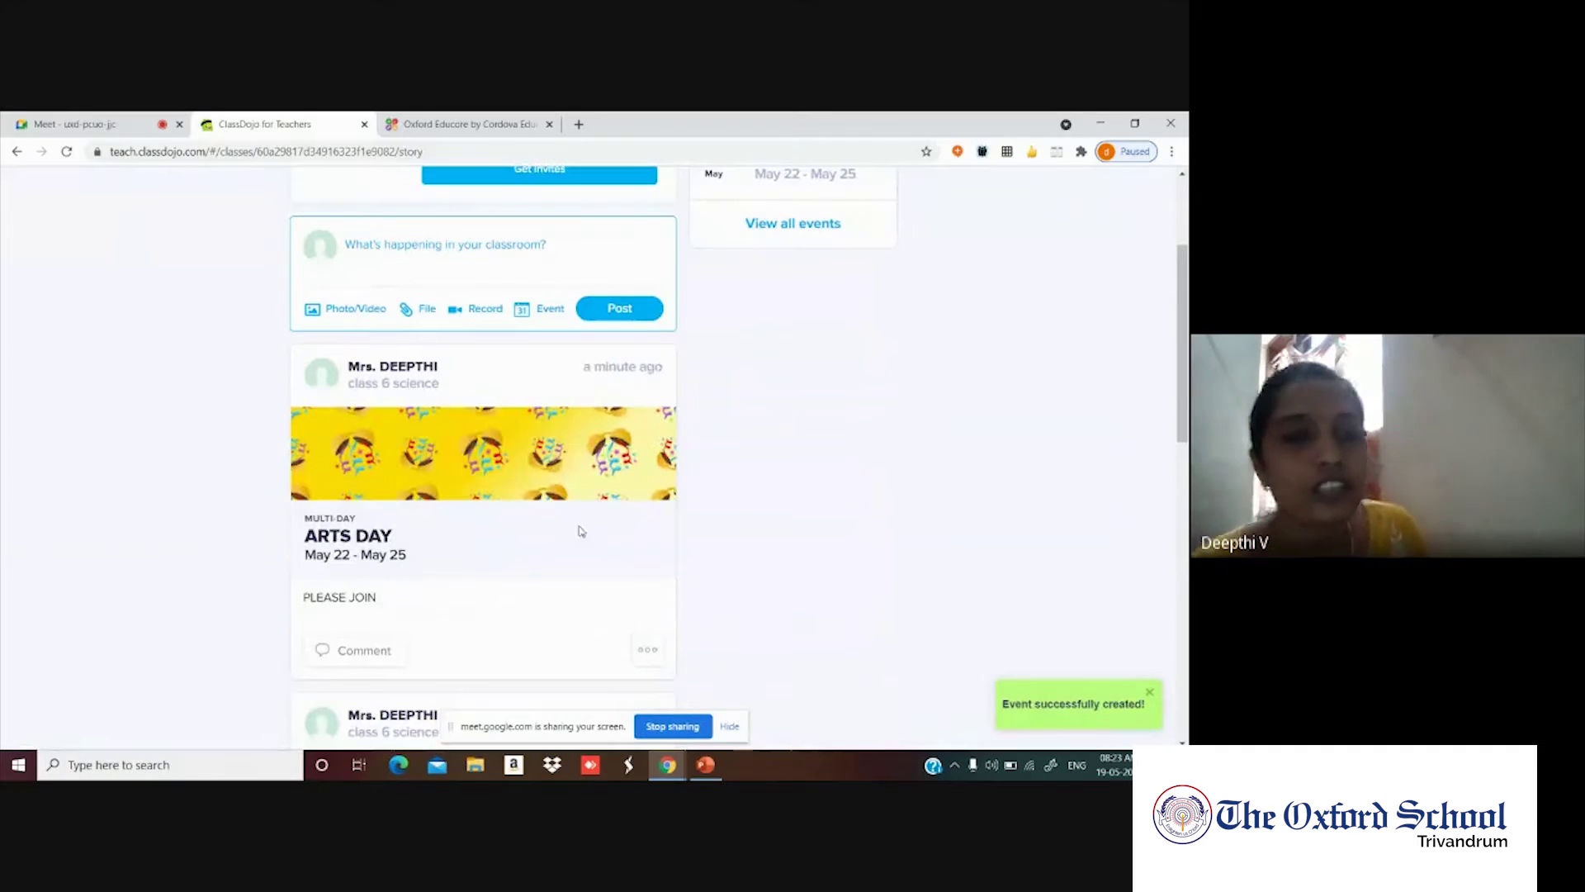
Examine the new event and older posts in the Class Story feed, and play the May 17 video post.
scroll(581, 520, down, 5)
scroll(582, 517, up, 4)
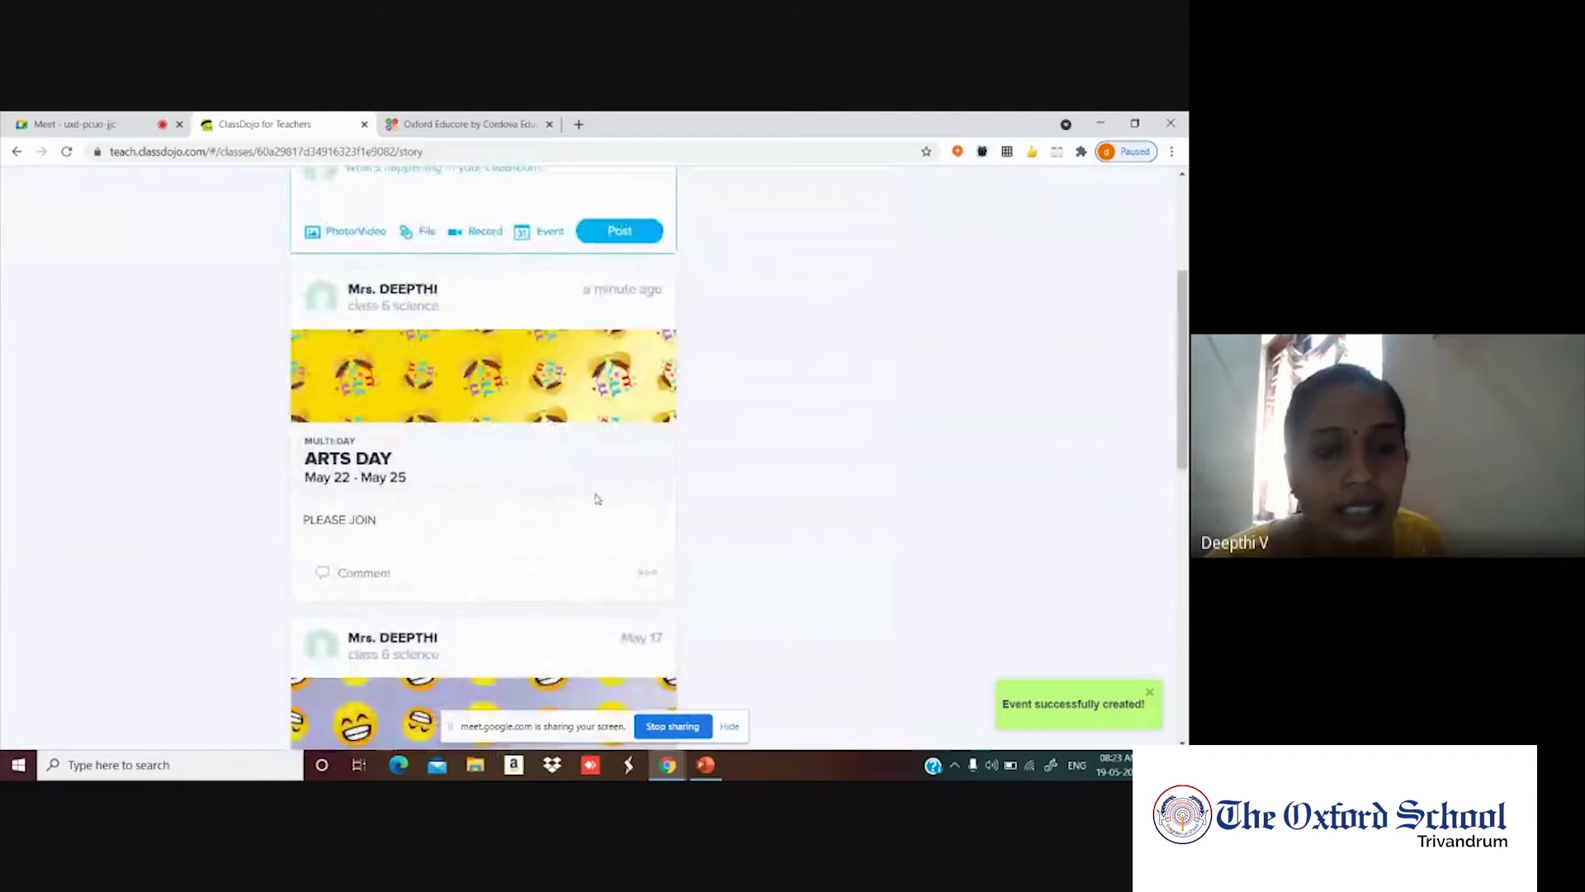
scroll(577, 513, down, 6)
scroll(511, 487, up, 4)
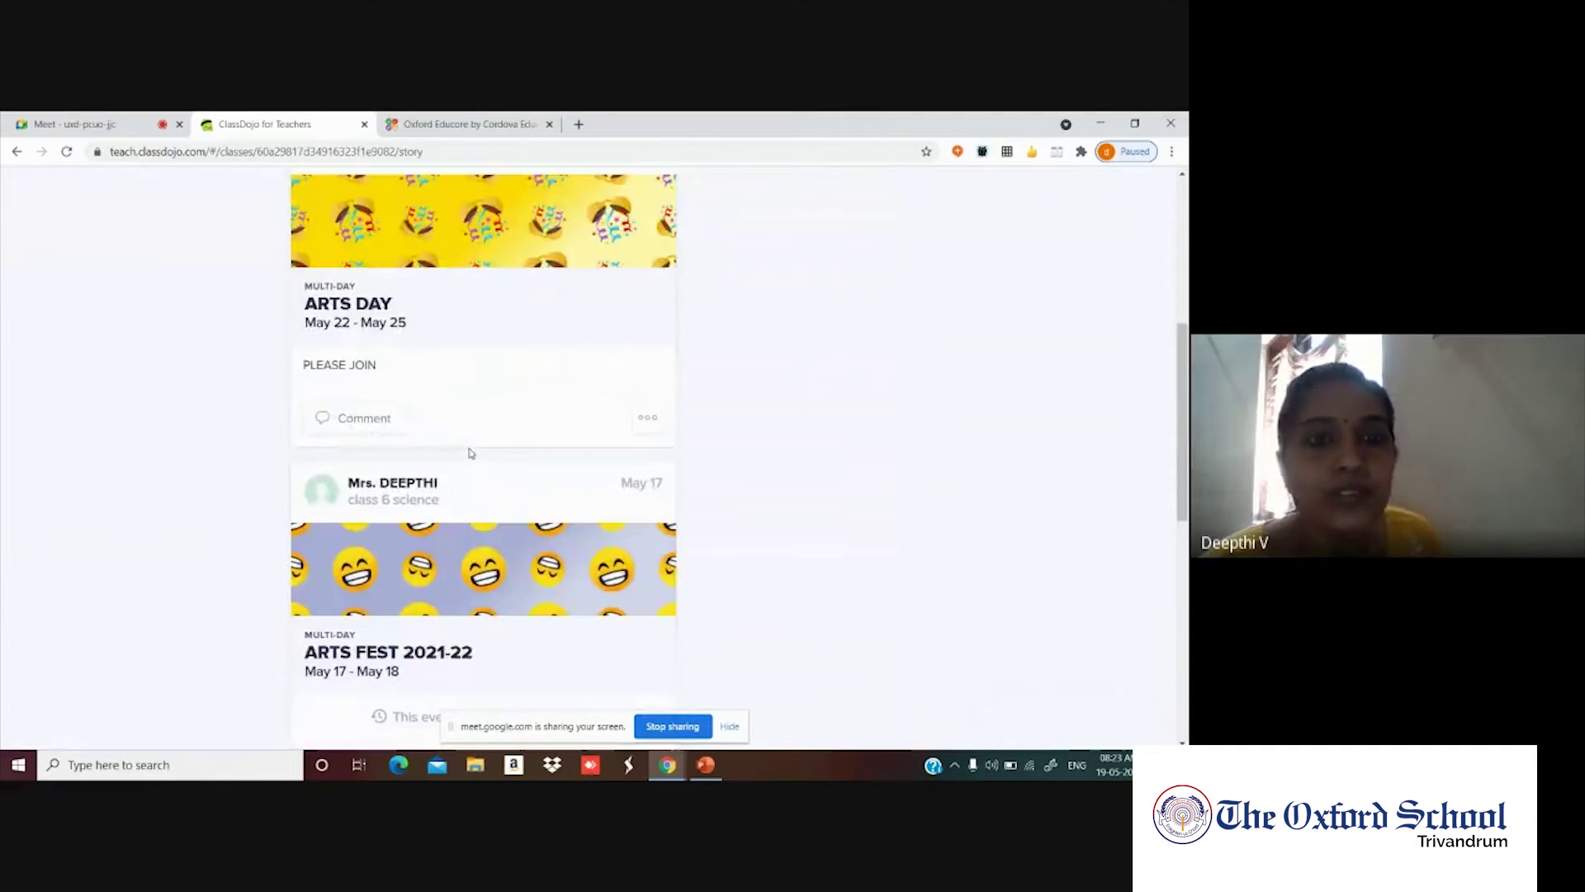
scroll(462, 338, up, 3)
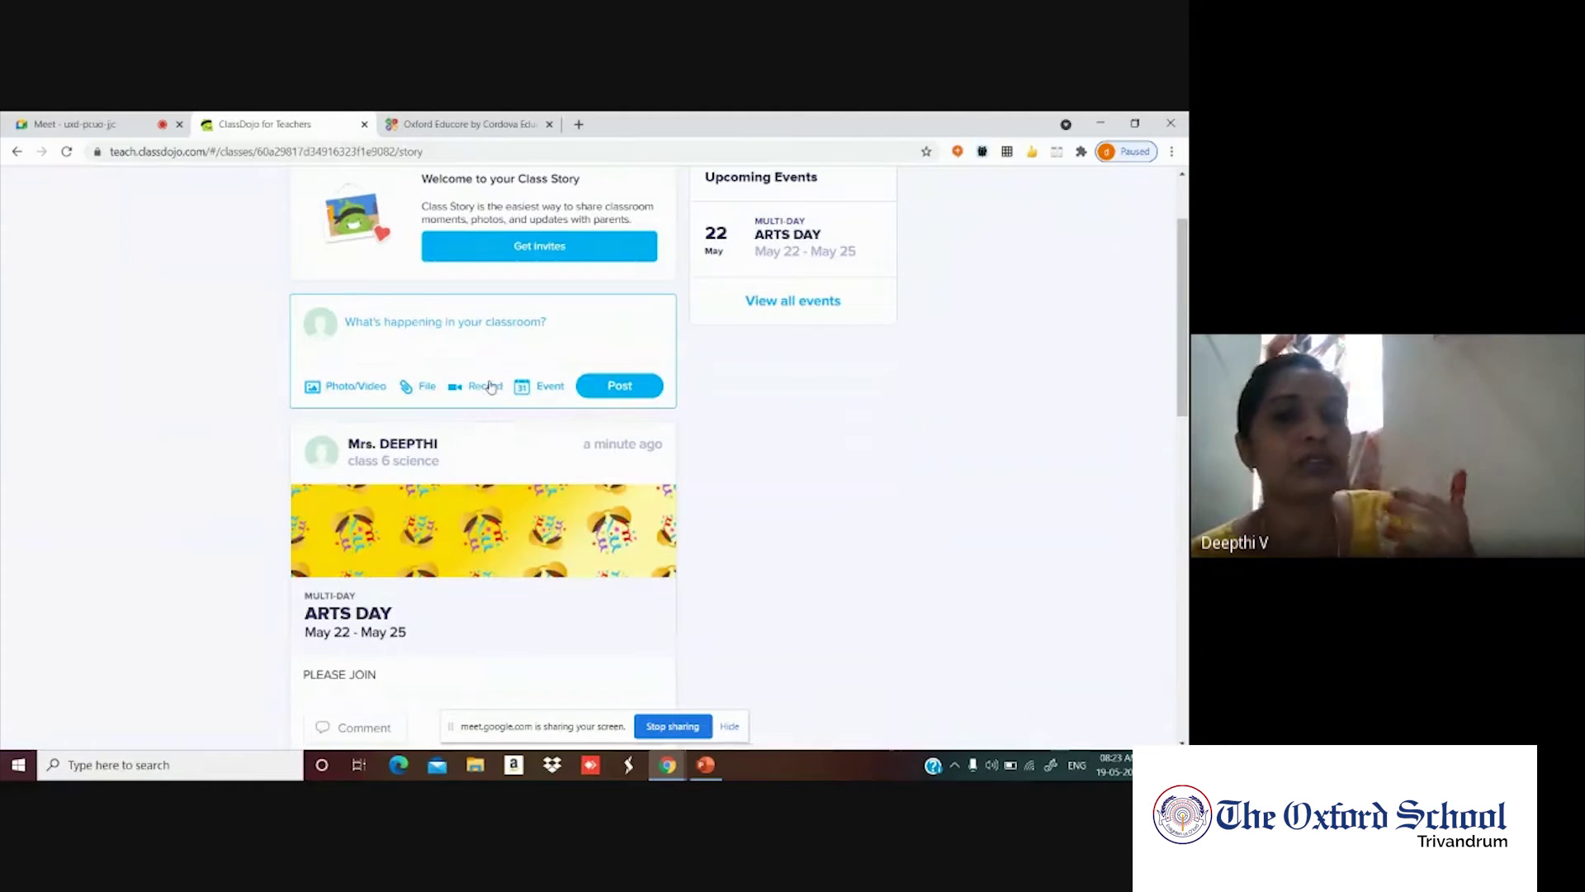
scroll(487, 396, down, 7)
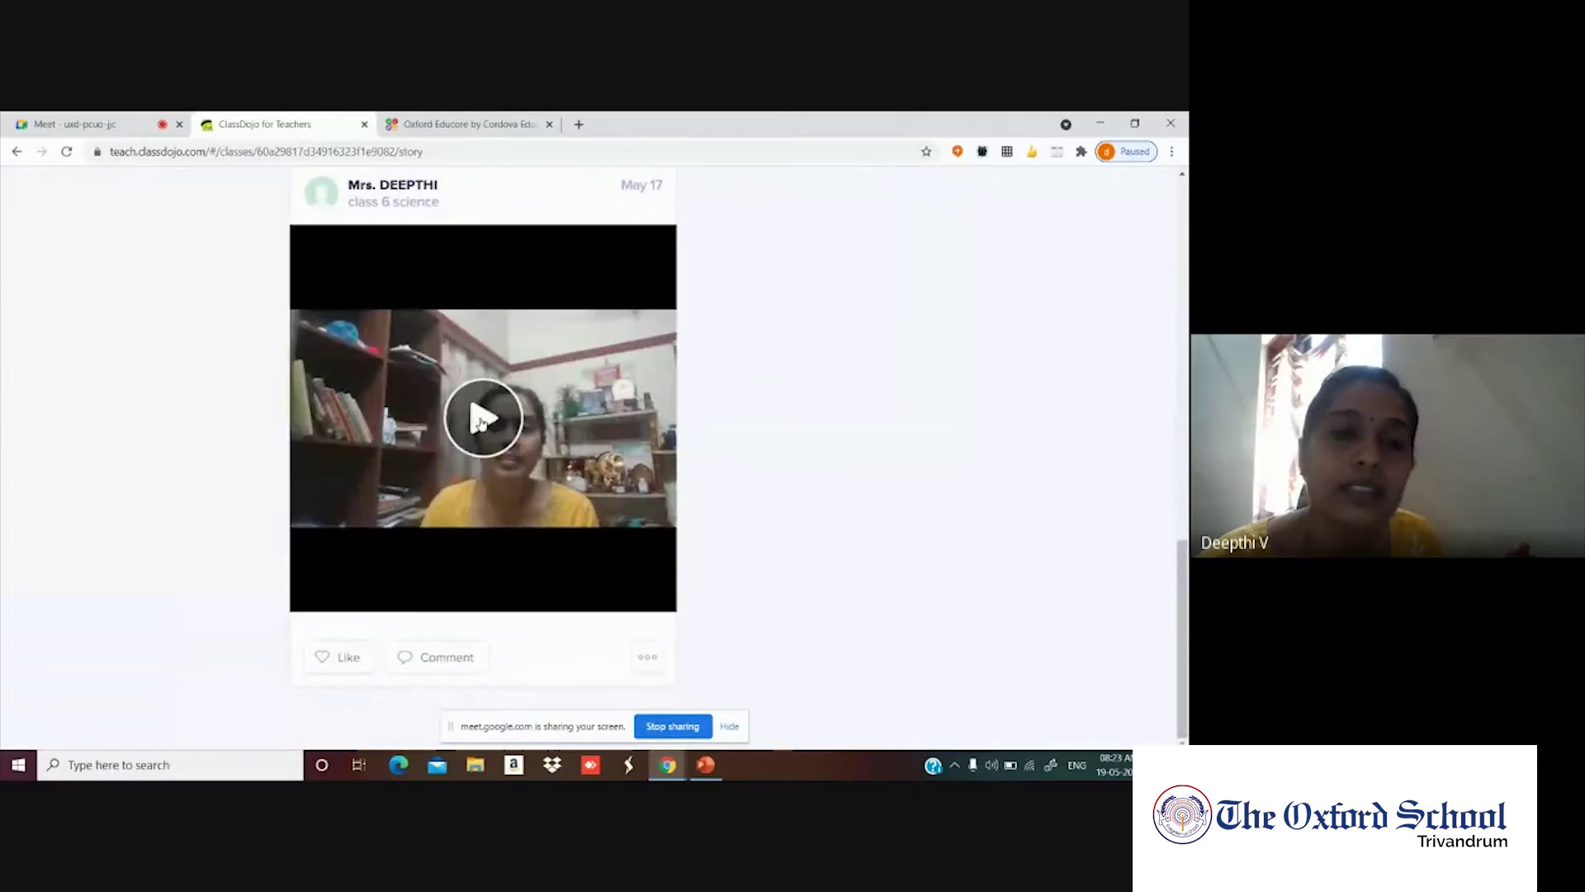
click(482, 425)
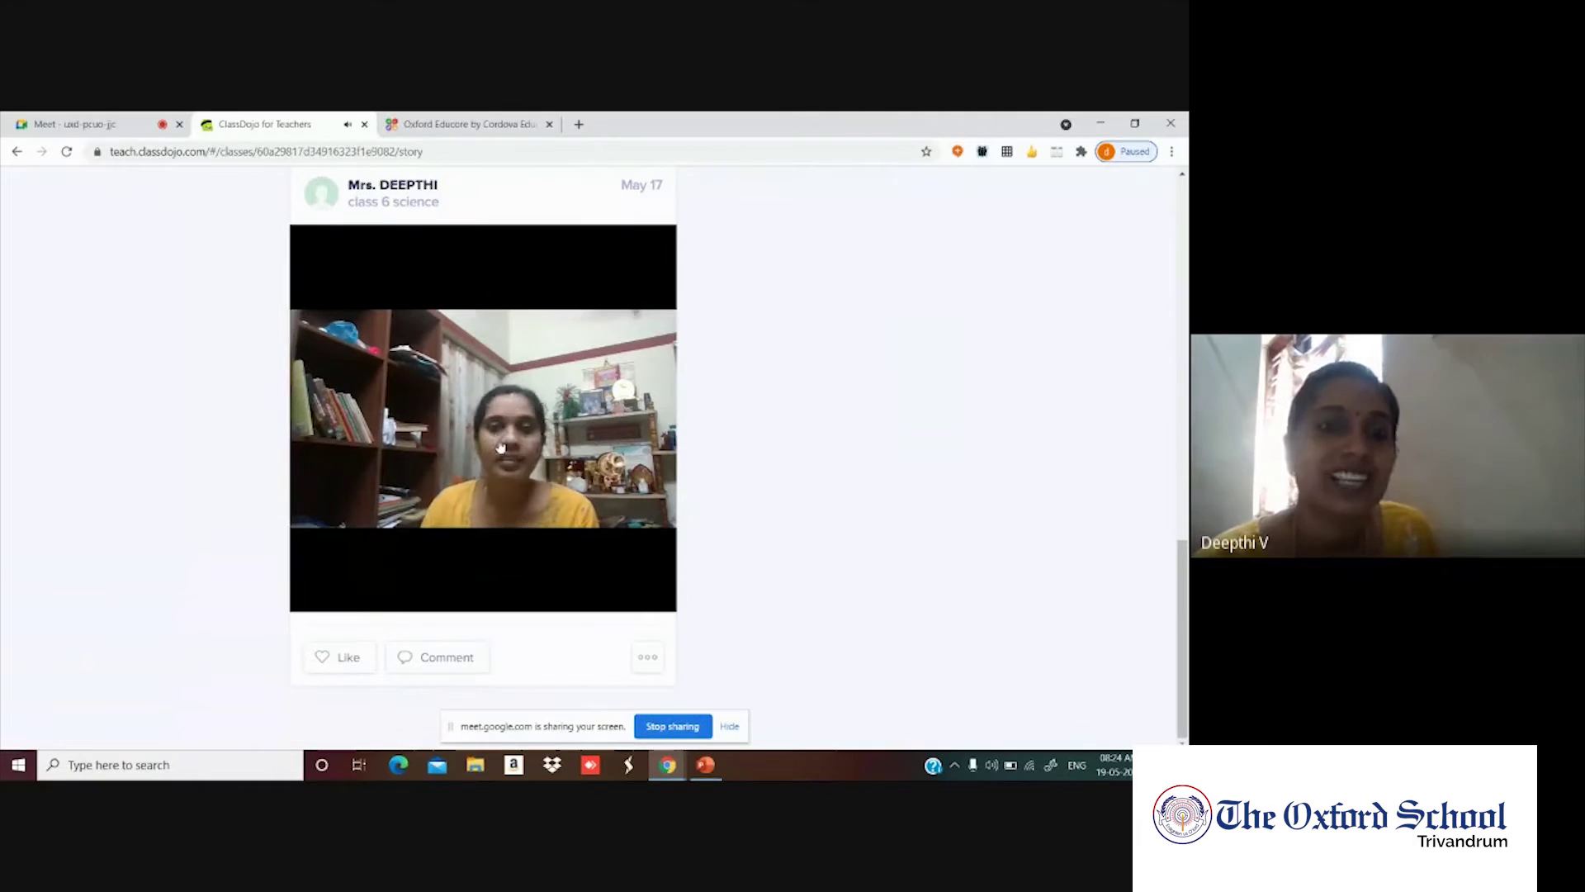
scroll(702, 461, up, 5)
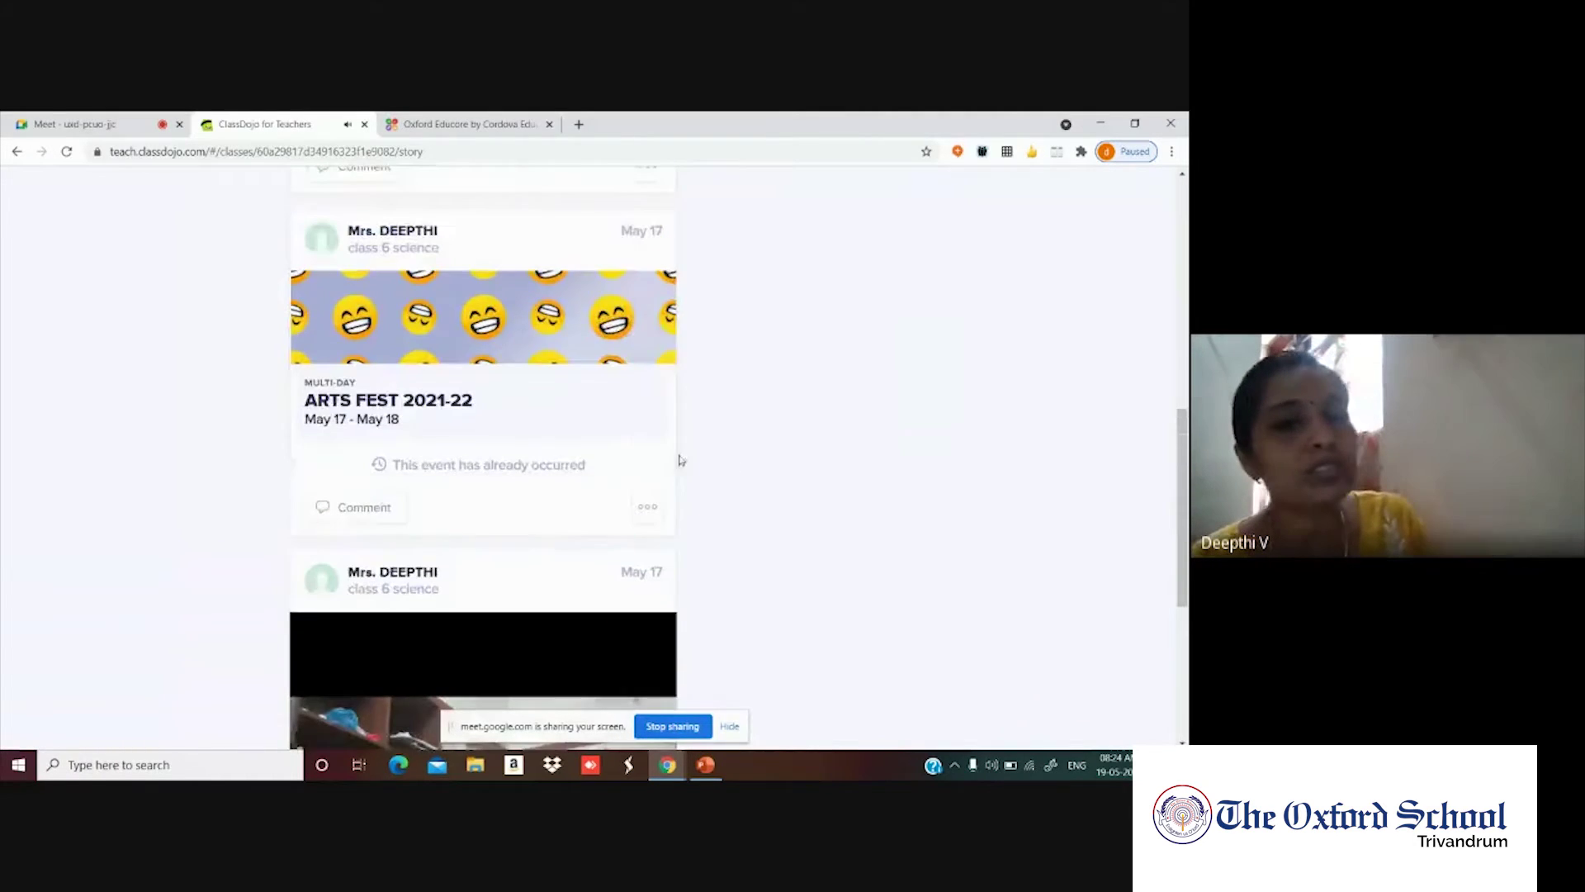
scroll(587, 470, up, 5)
scroll(594, 475, up, 4)
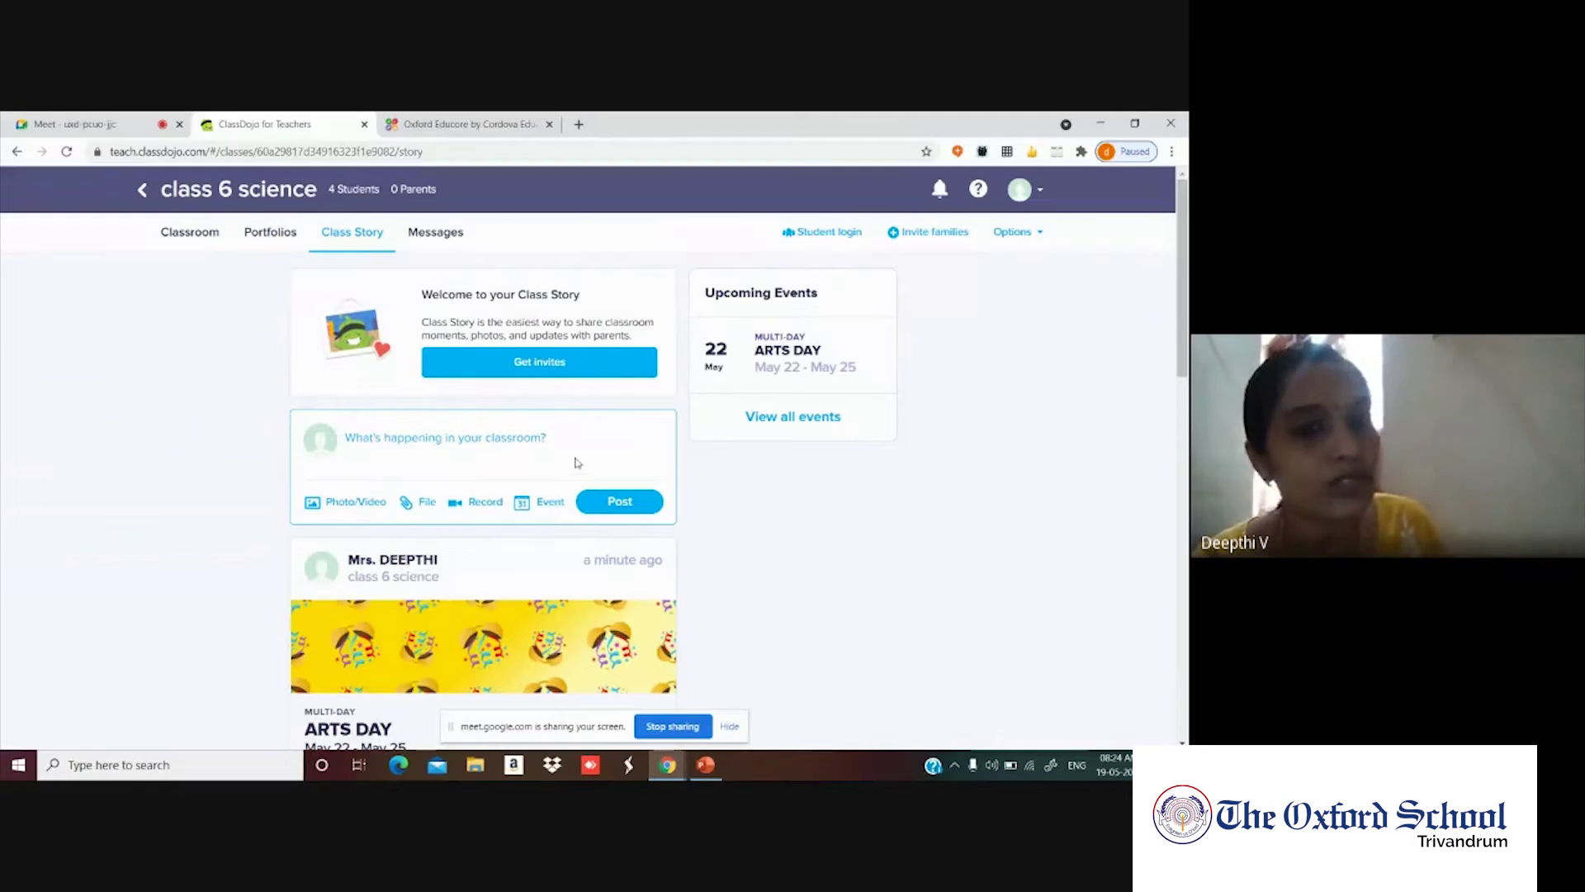
scroll(533, 522, down, 12)
scroll(532, 525, up, 10)
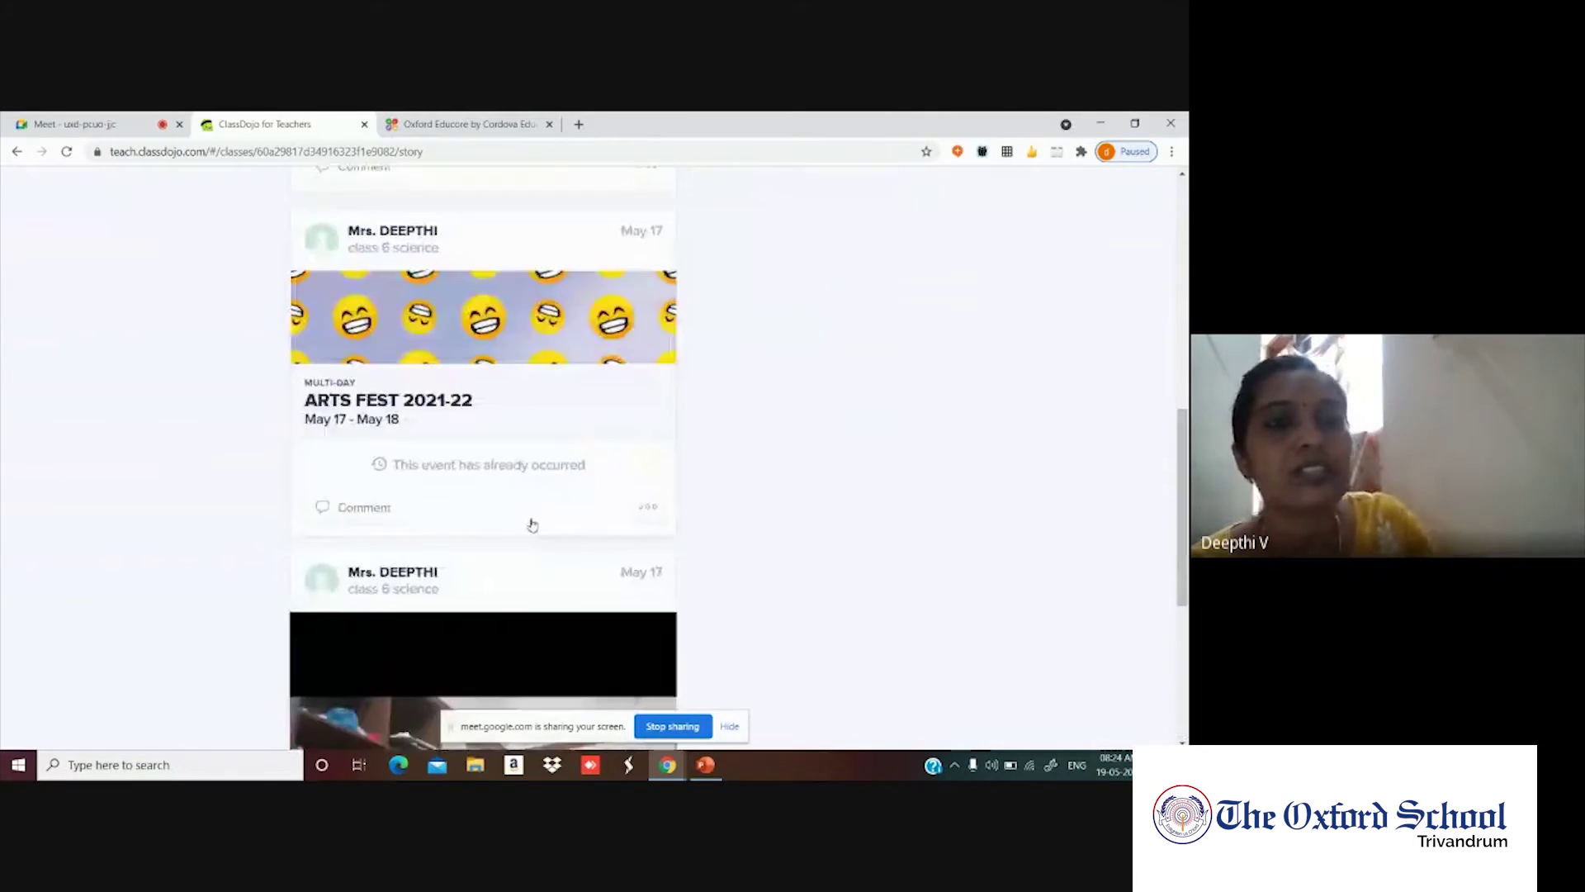
Return to the classroom view of class 6 science and switch to the Google Meet call.
scroll(538, 478, up, 3)
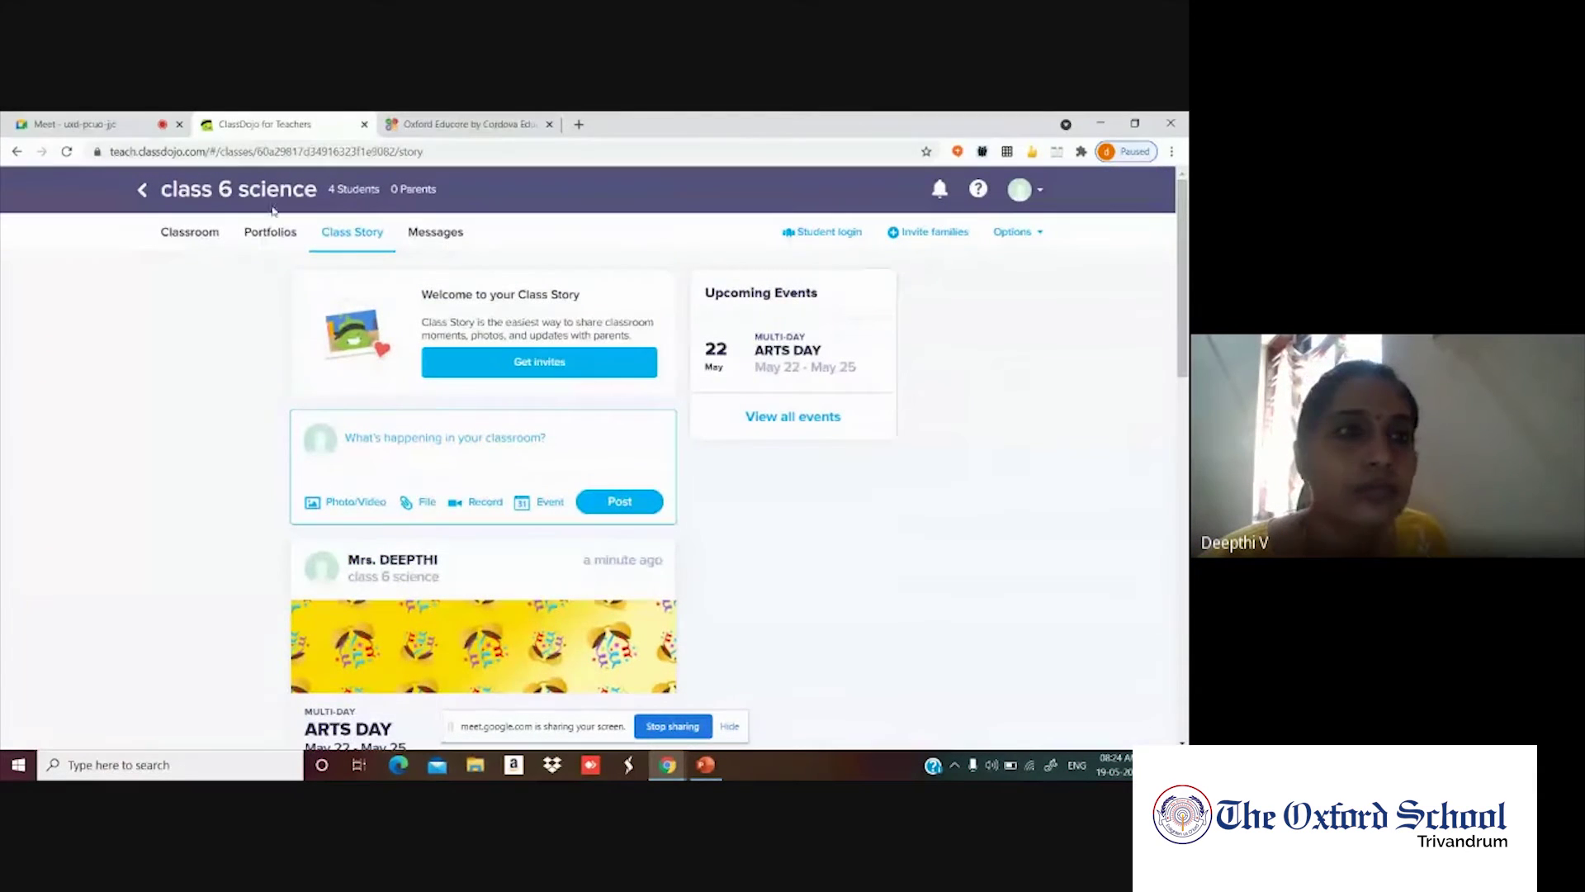
click(189, 233)
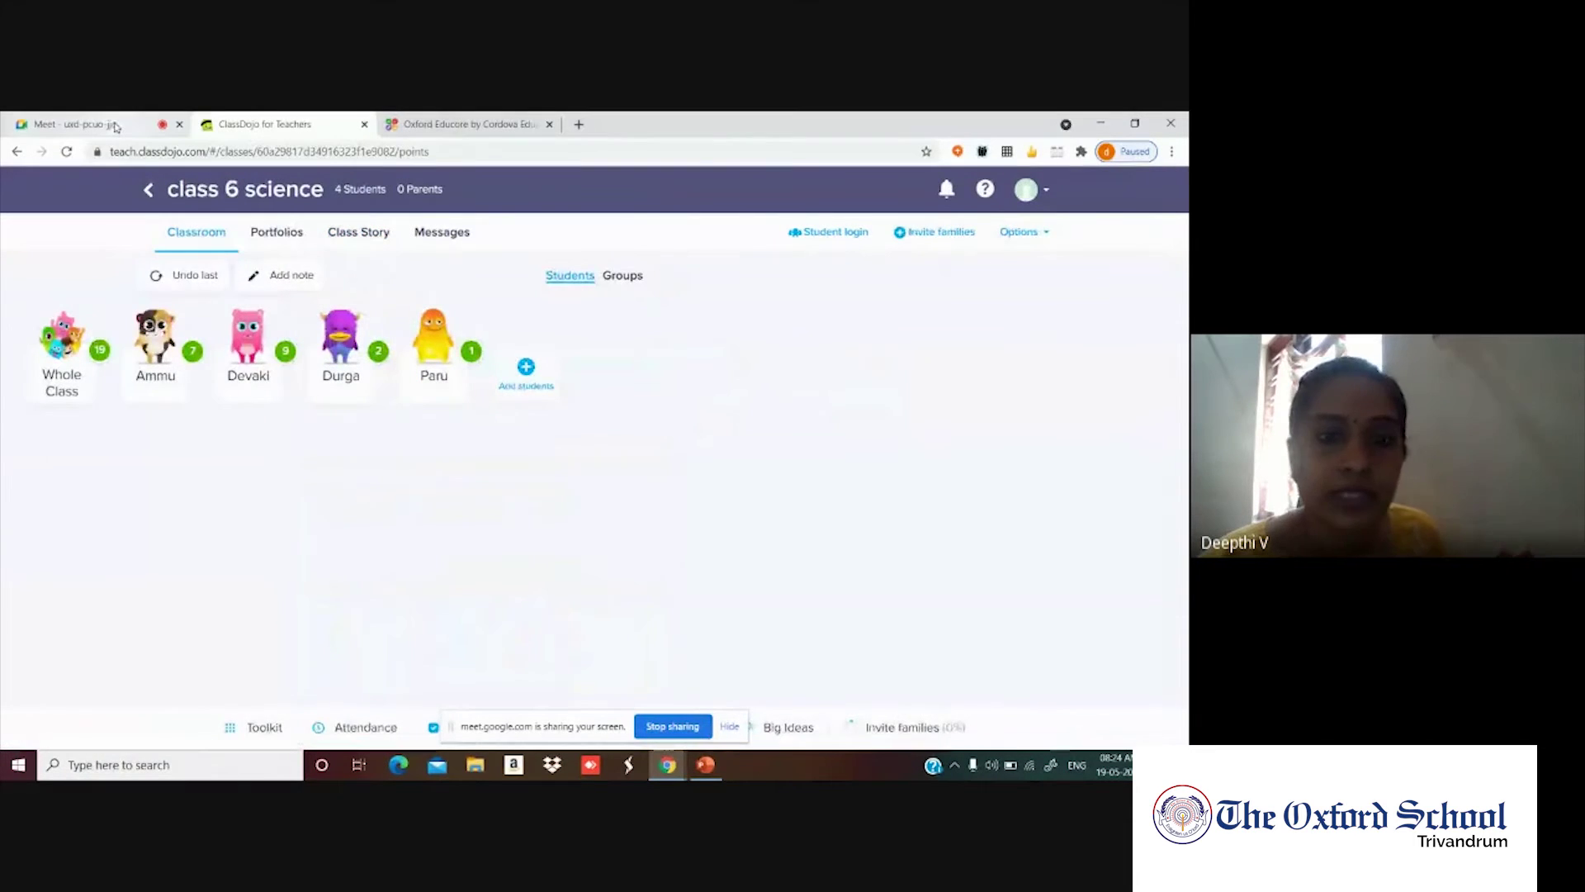
click(116, 126)
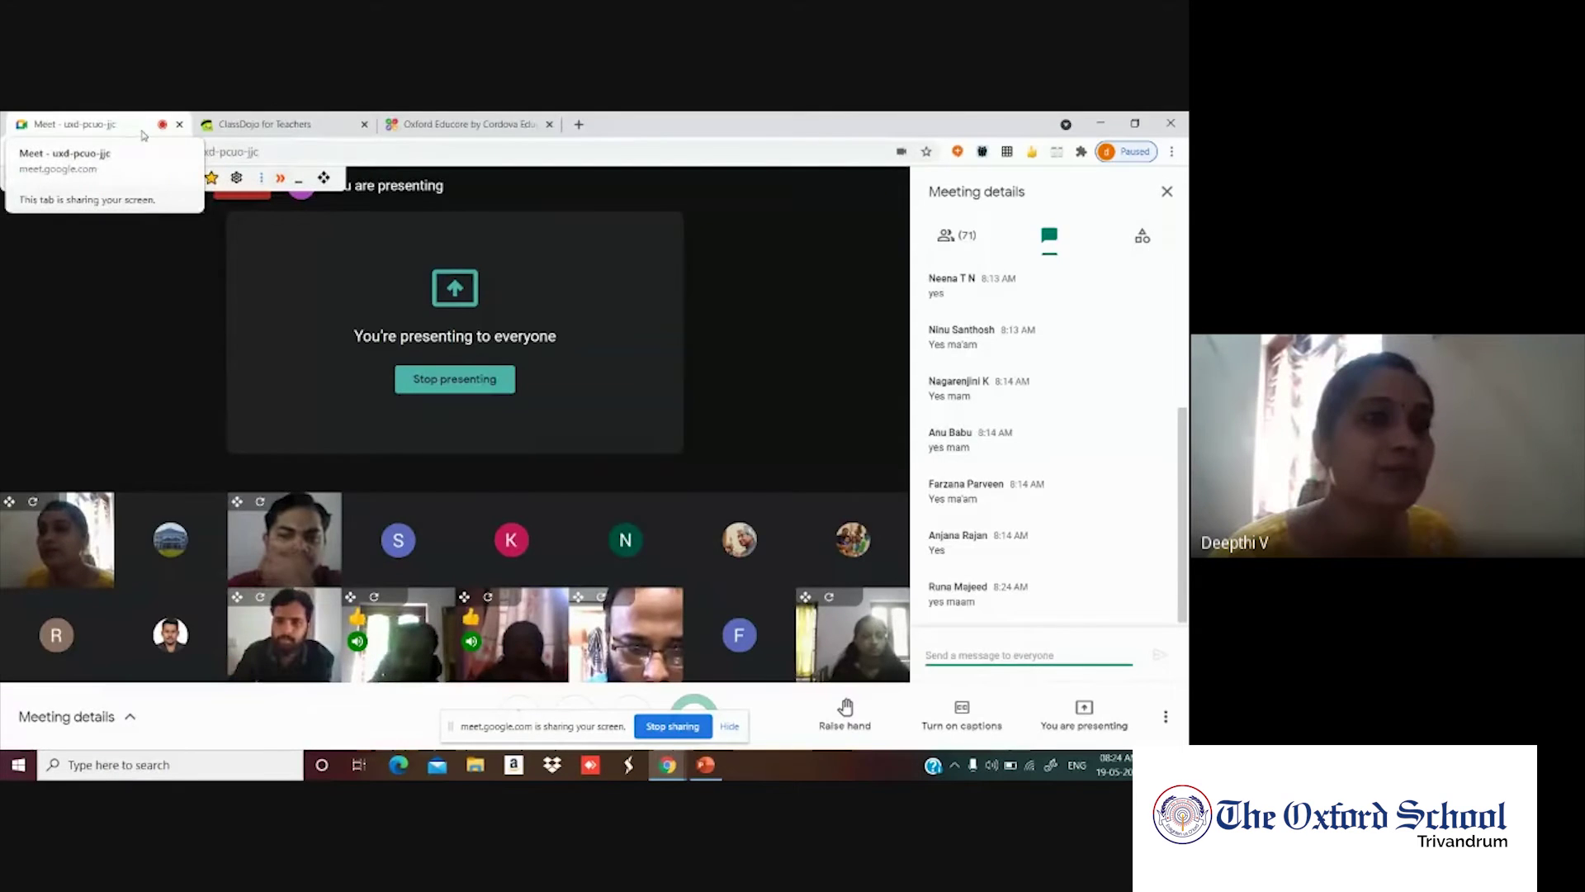
Return to ClassDojo, take attendance for class 6 science with the first student marked absent, and save it.
click(257, 124)
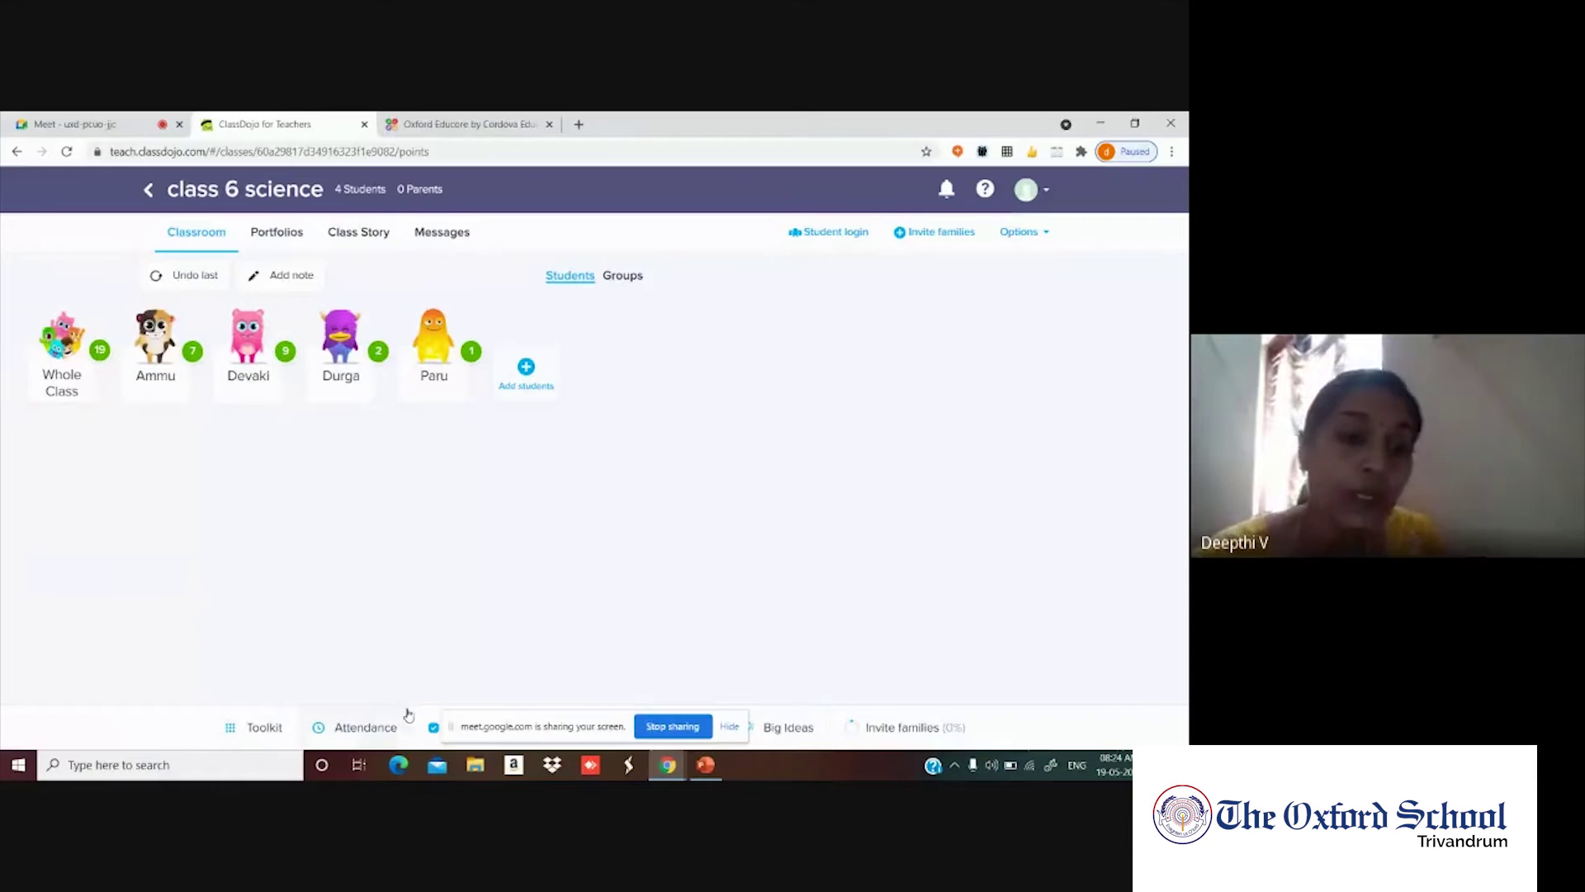
click(365, 728)
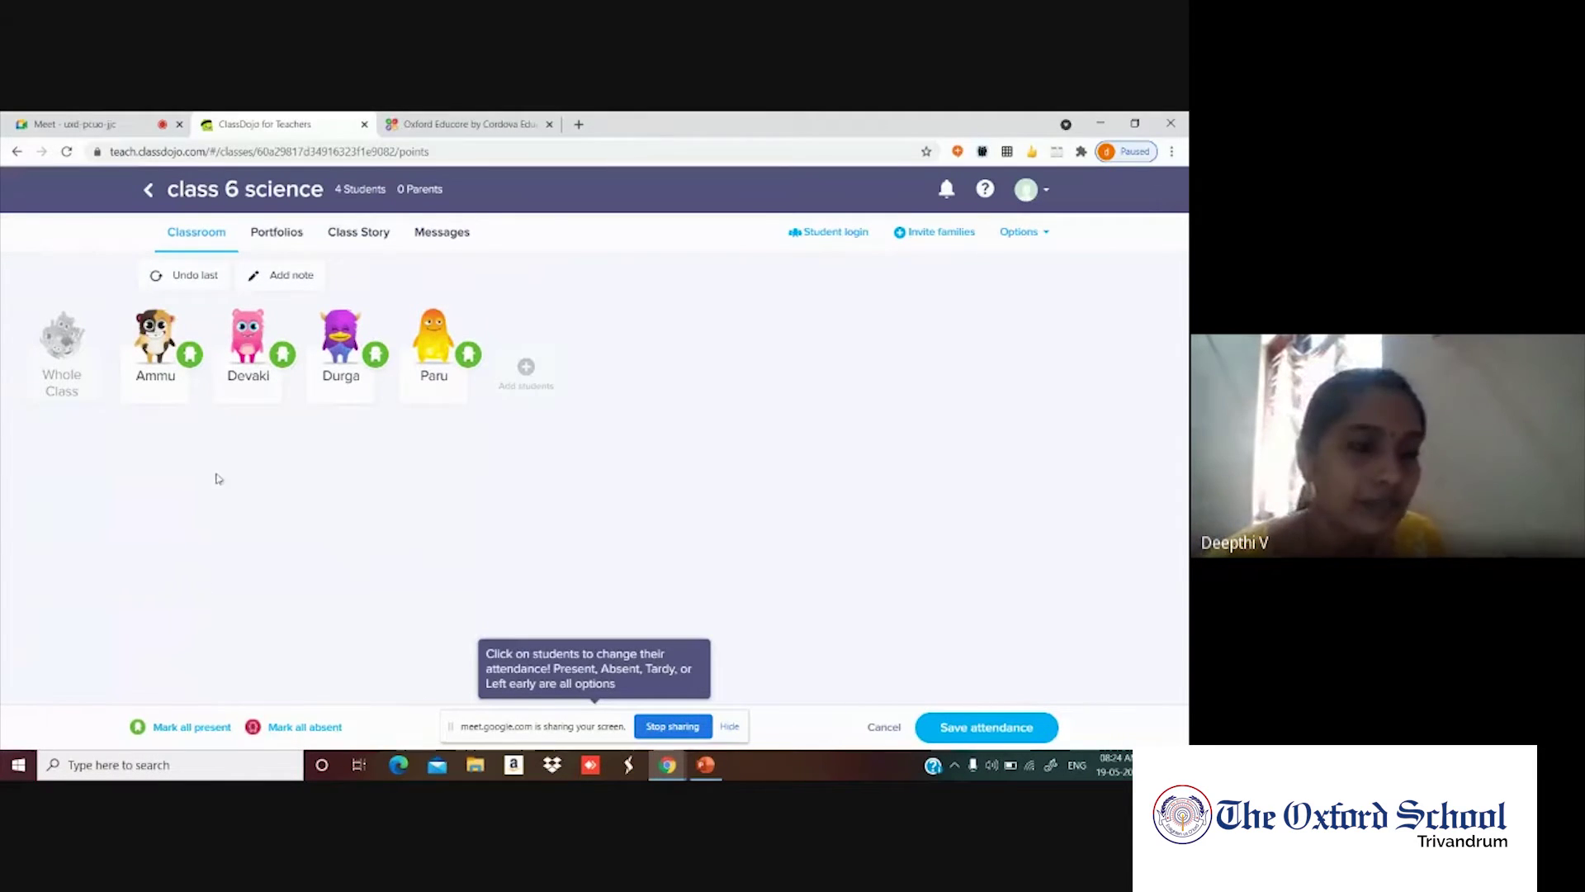
click(191, 355)
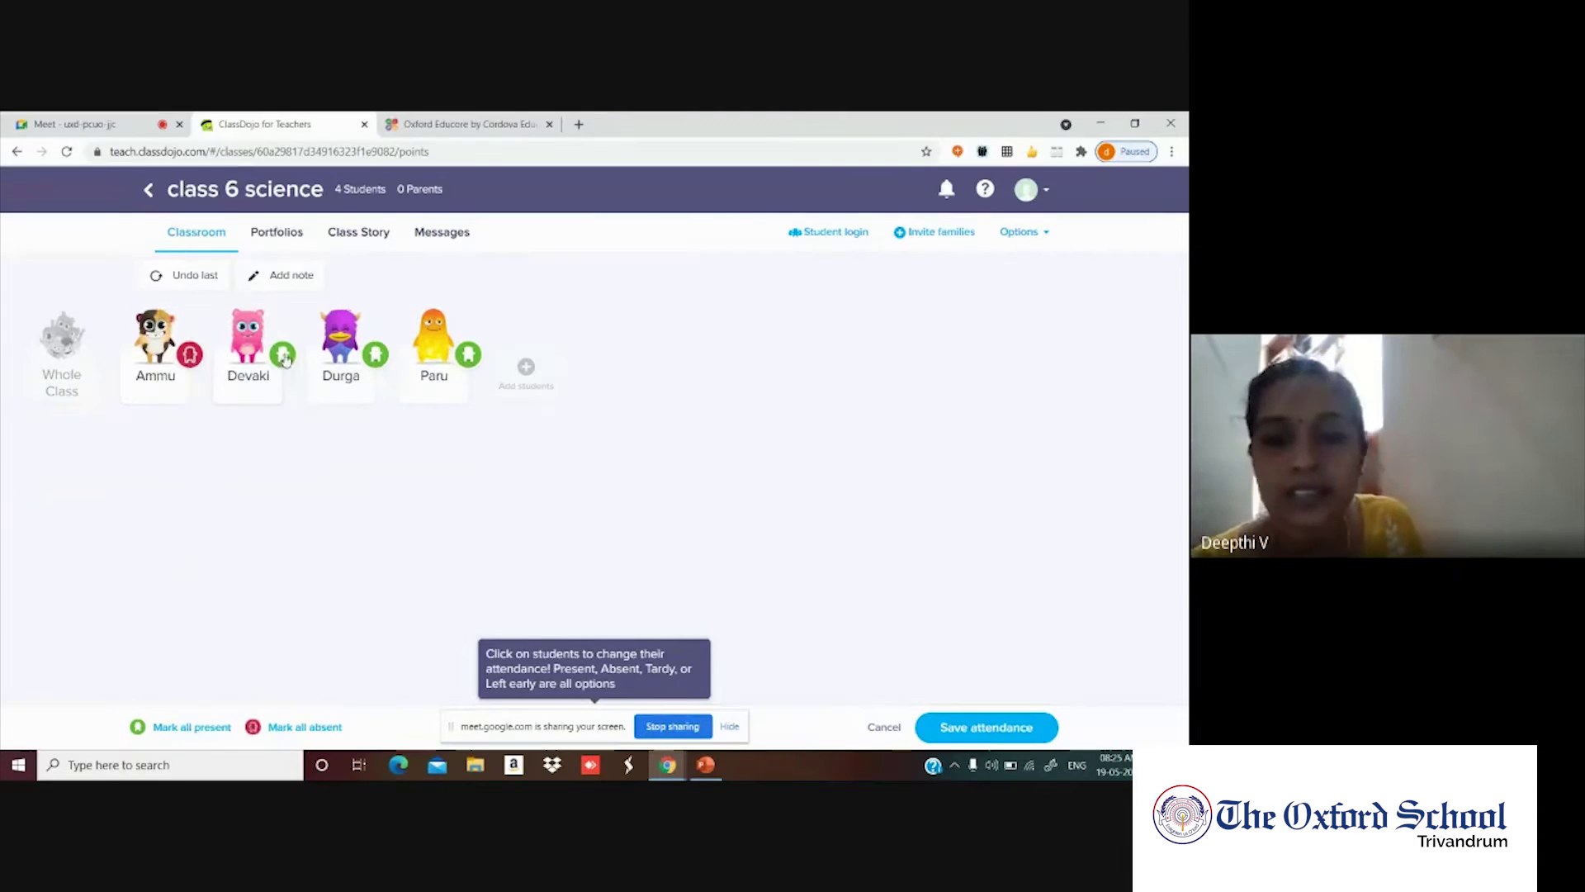
click(984, 729)
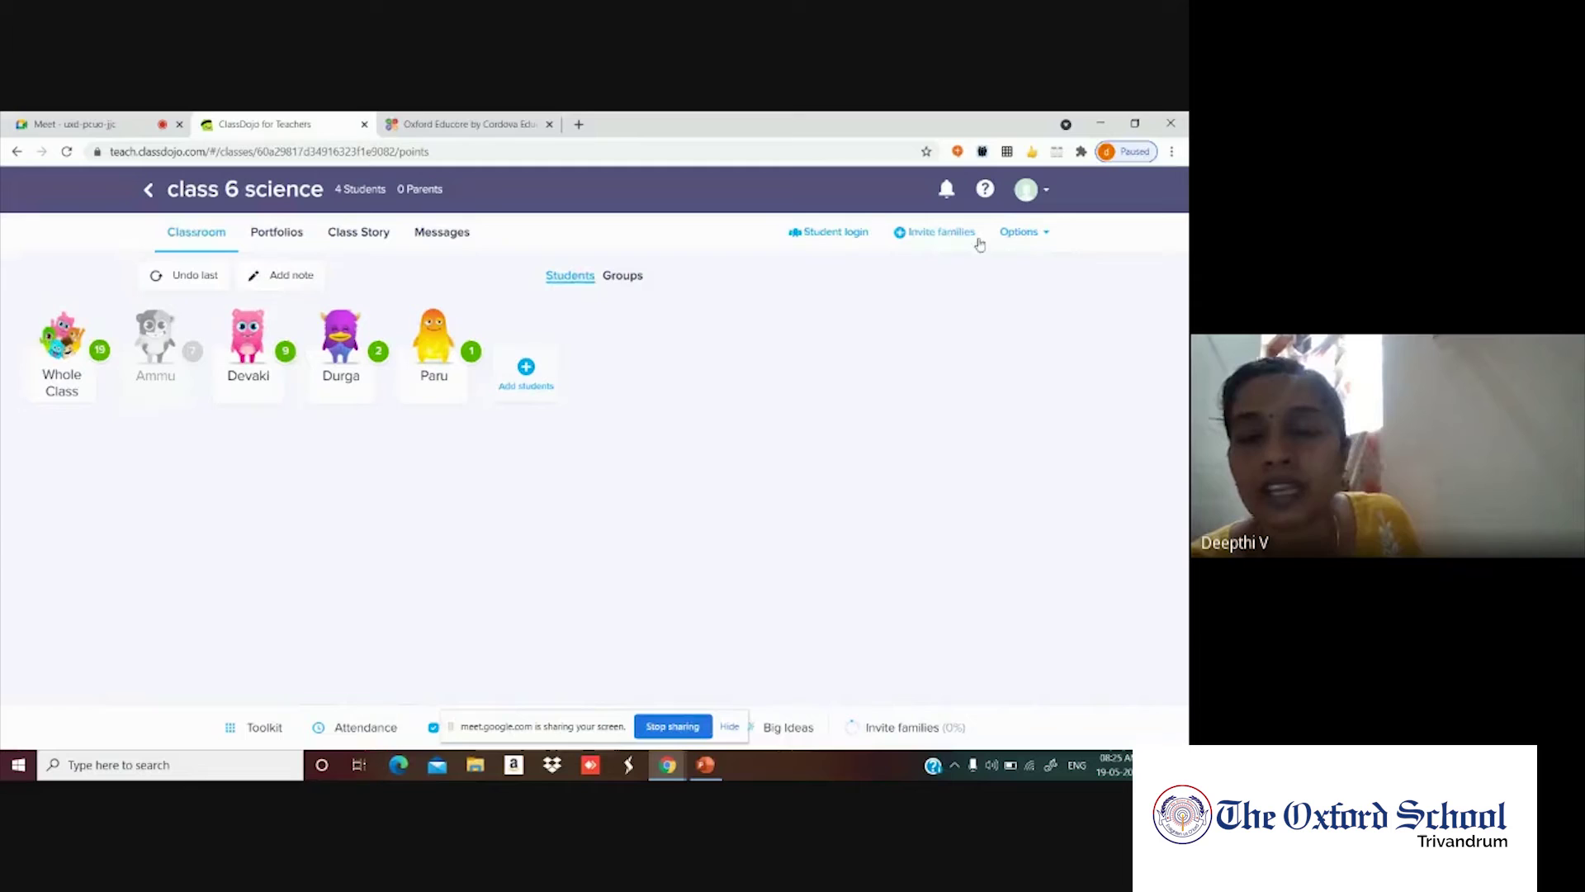
Examine the whole-class points and attendance reports and the first student's individual report.
click(1046, 237)
click(995, 303)
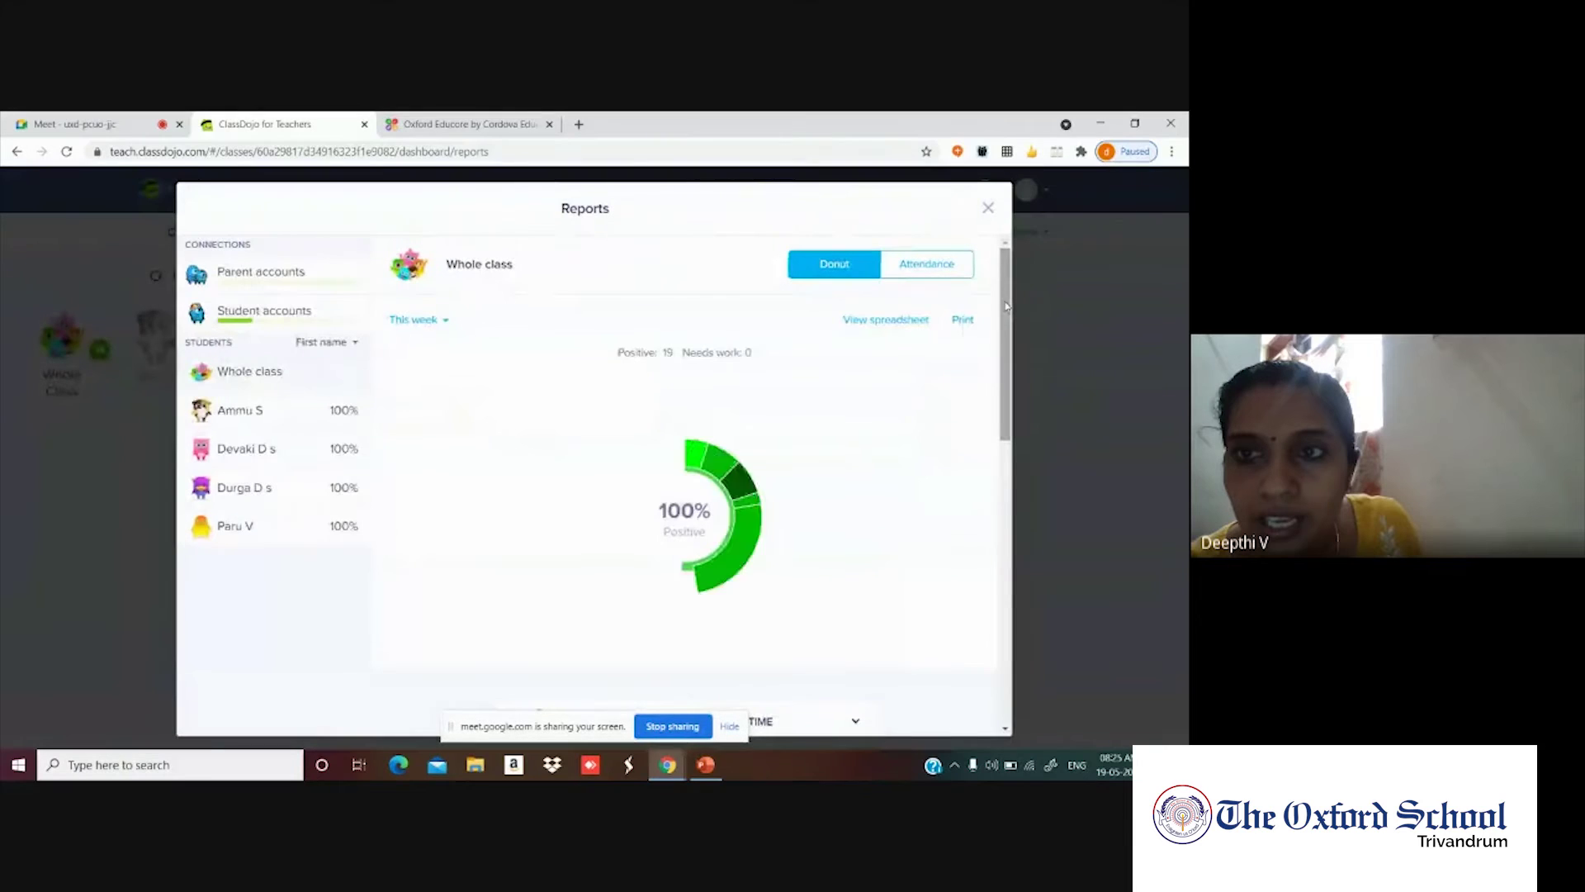
click(920, 265)
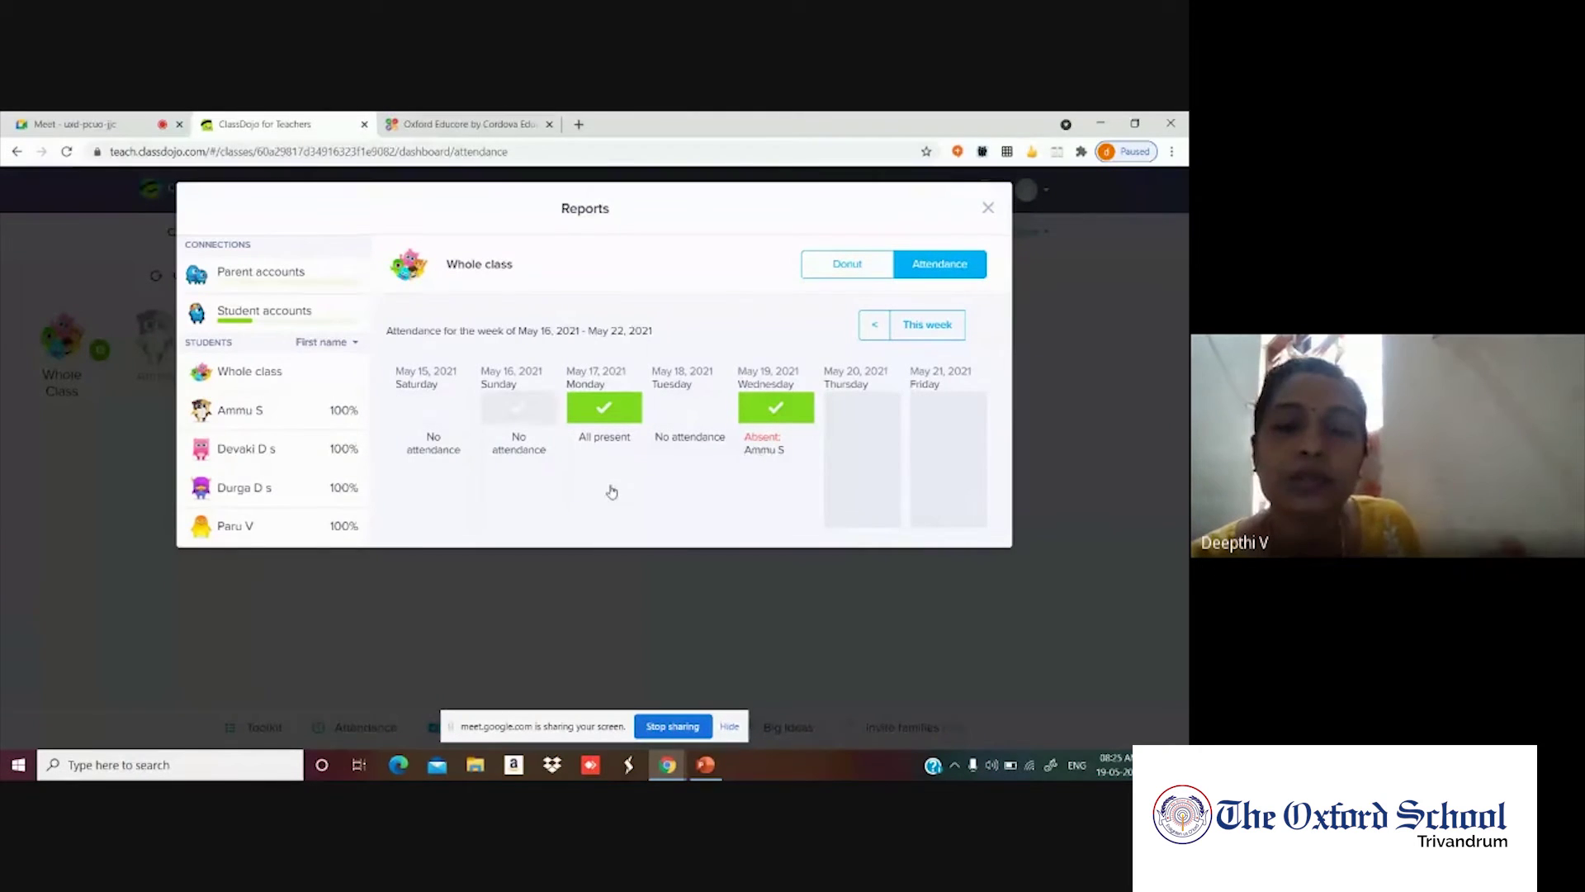
click(242, 411)
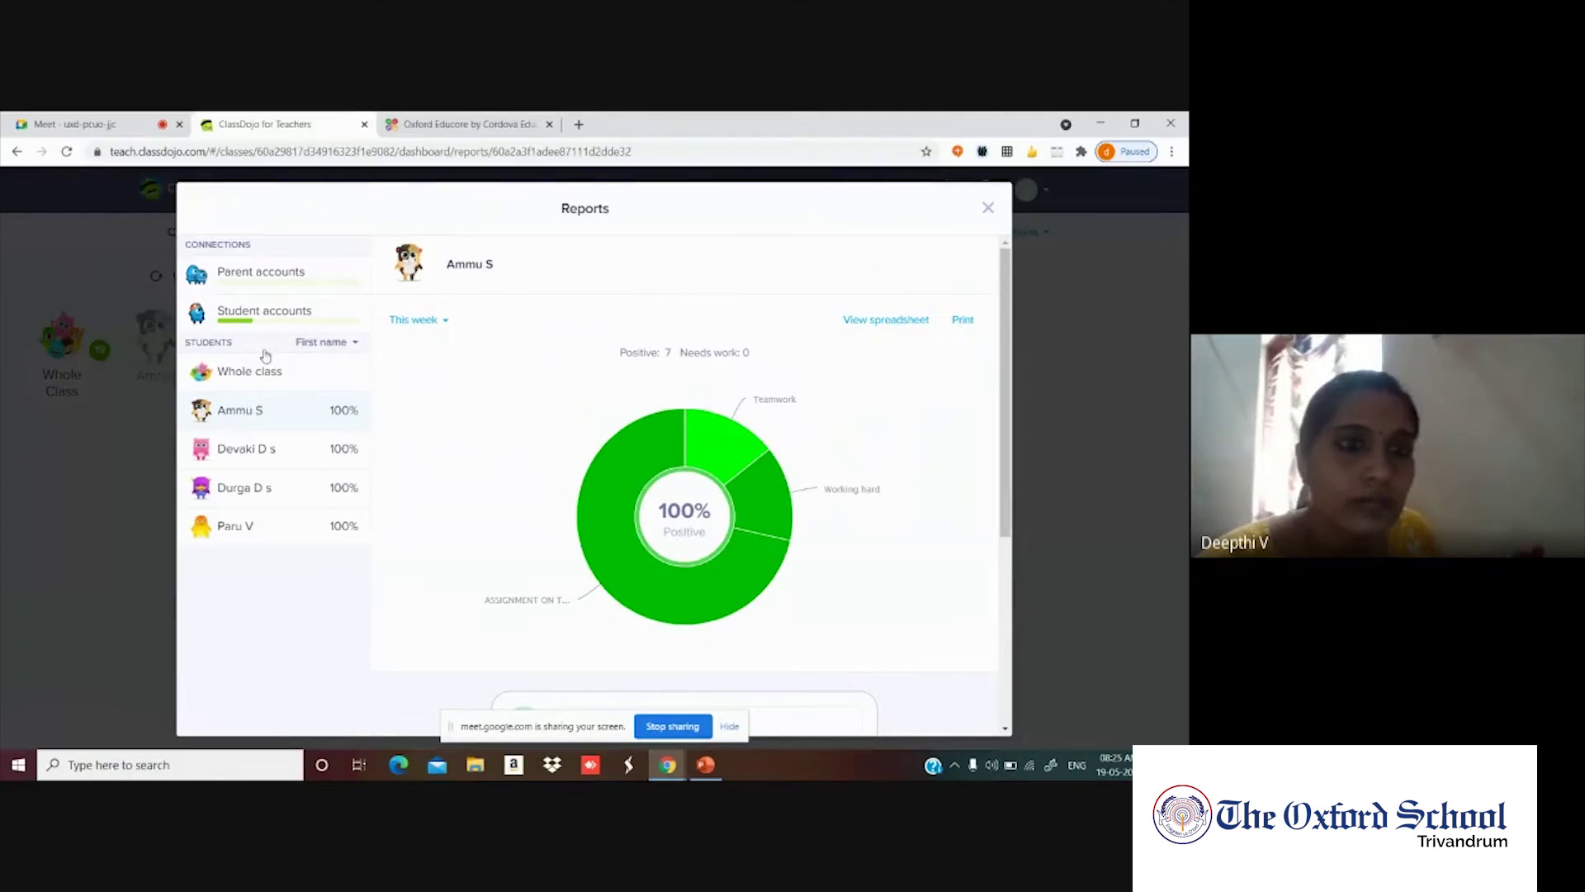
click(985, 209)
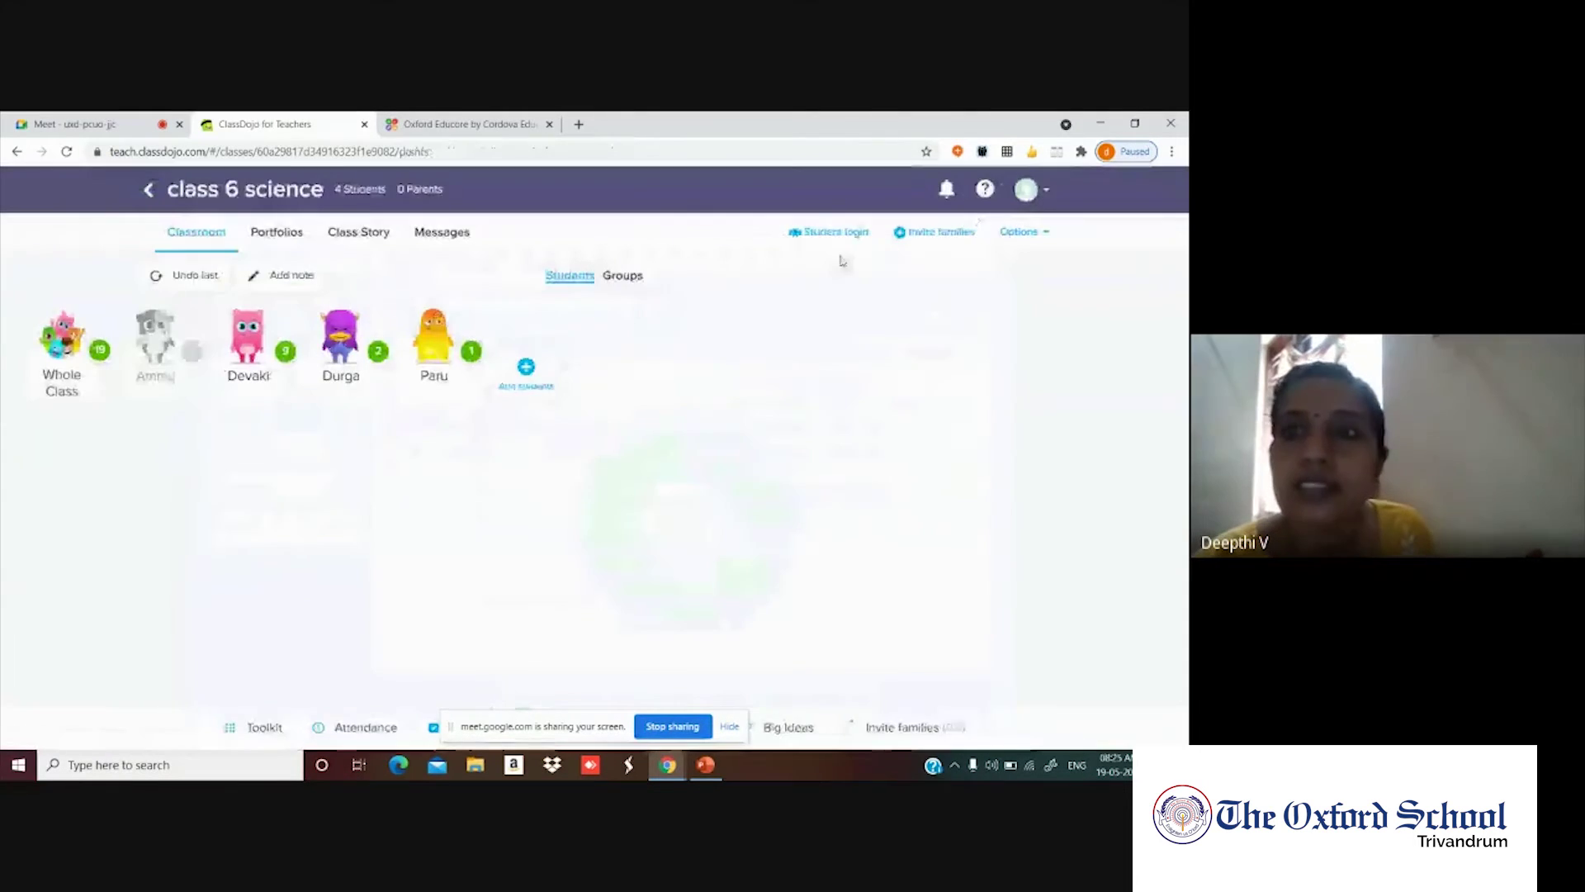
Review the whole-class attendance report for the previous week and the week of May 16 to May 22, 2021.
click(1048, 235)
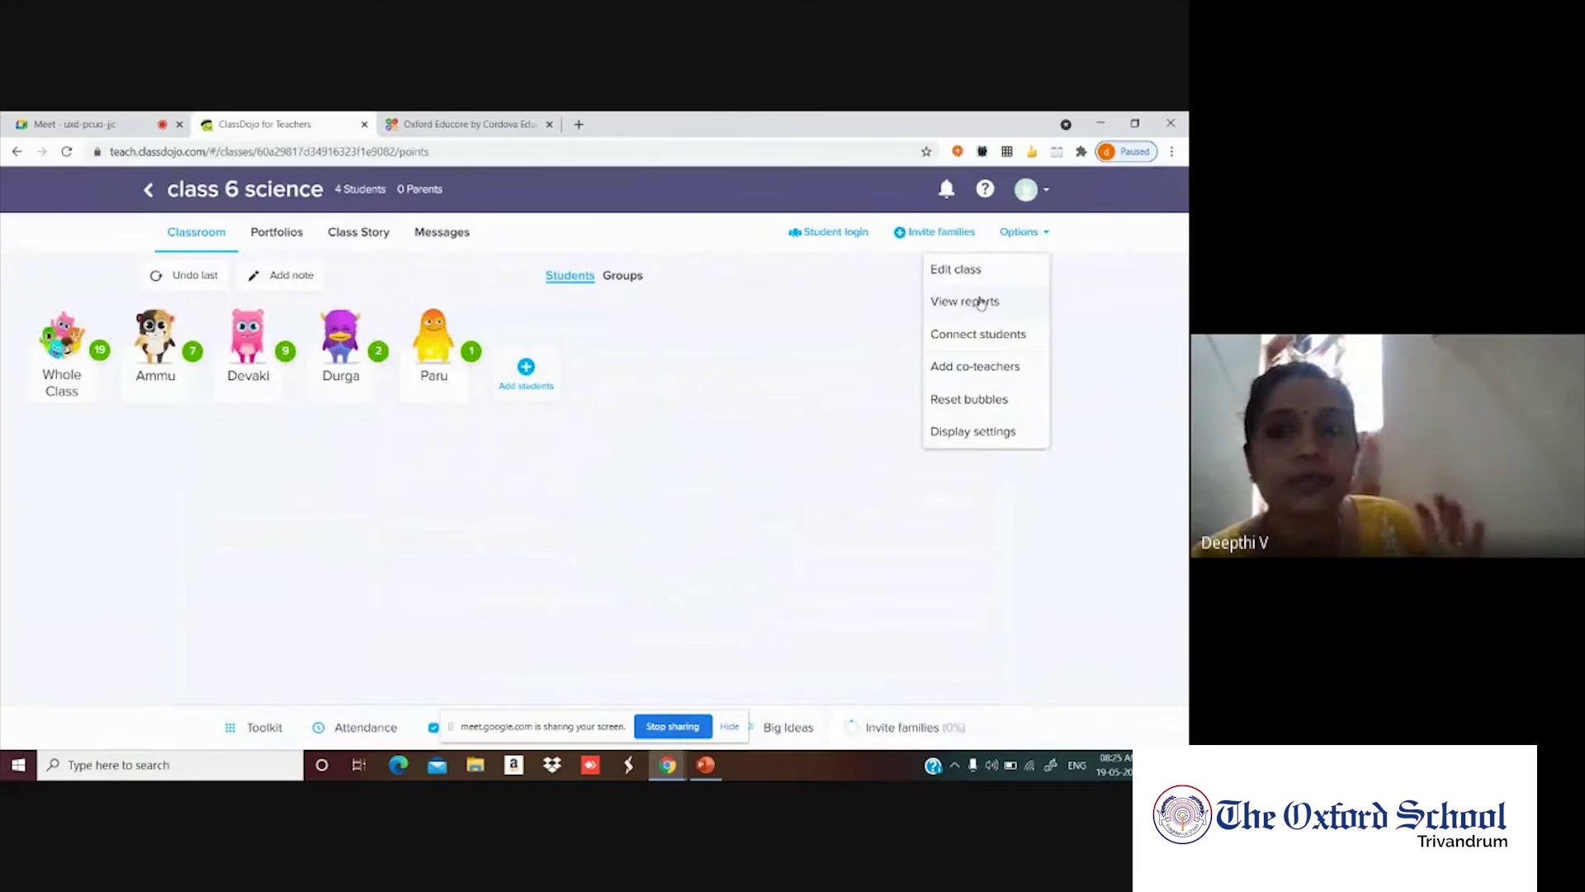
click(981, 302)
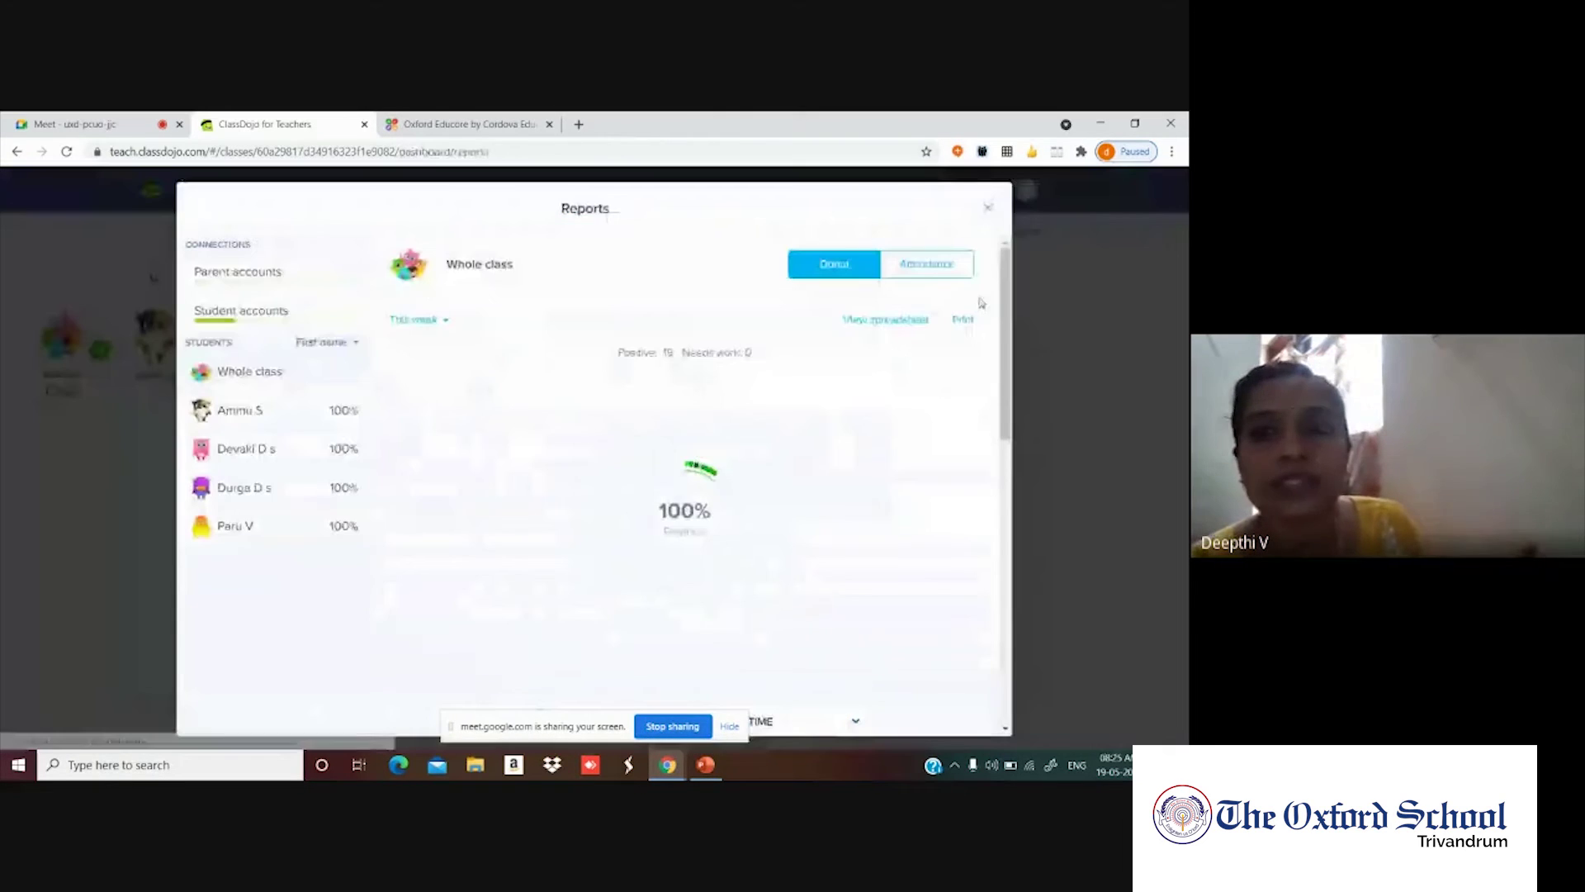
click(933, 270)
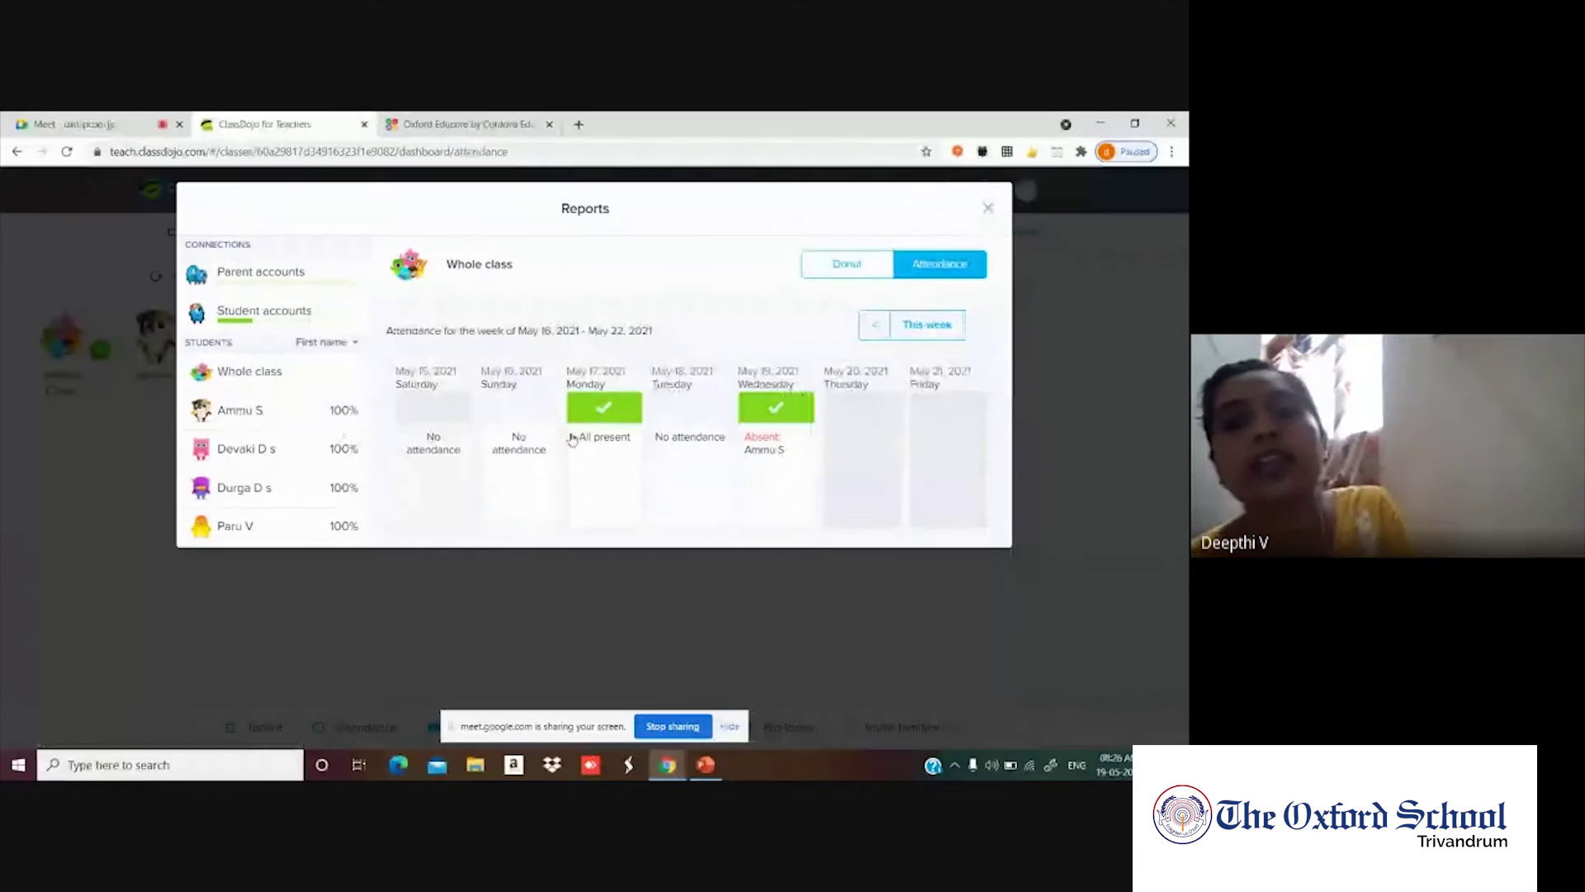
click(875, 327)
click(982, 327)
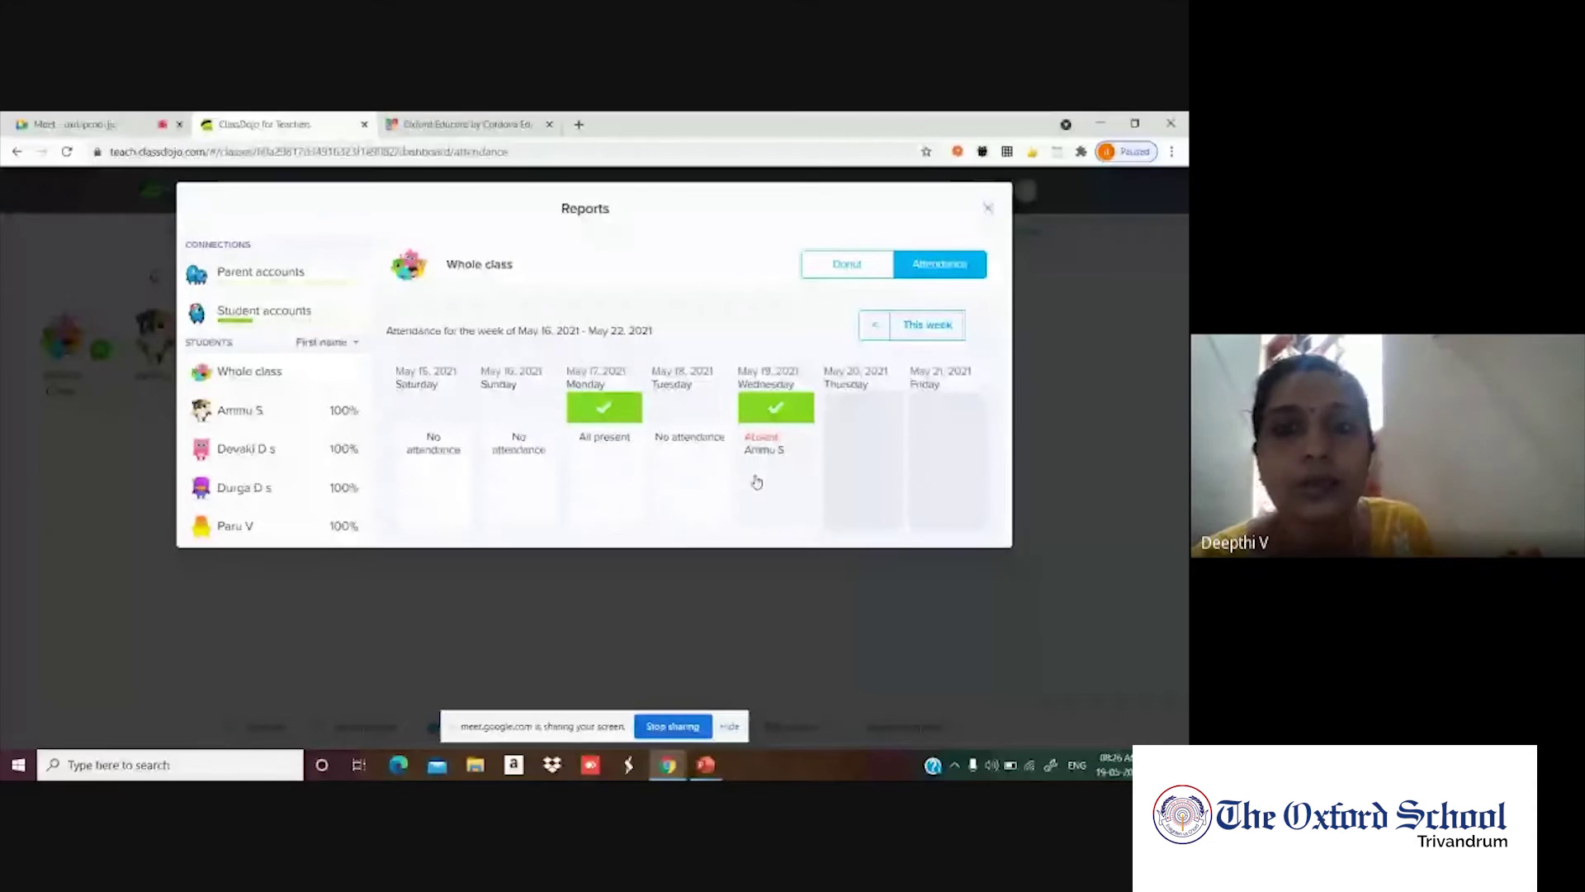
click(987, 214)
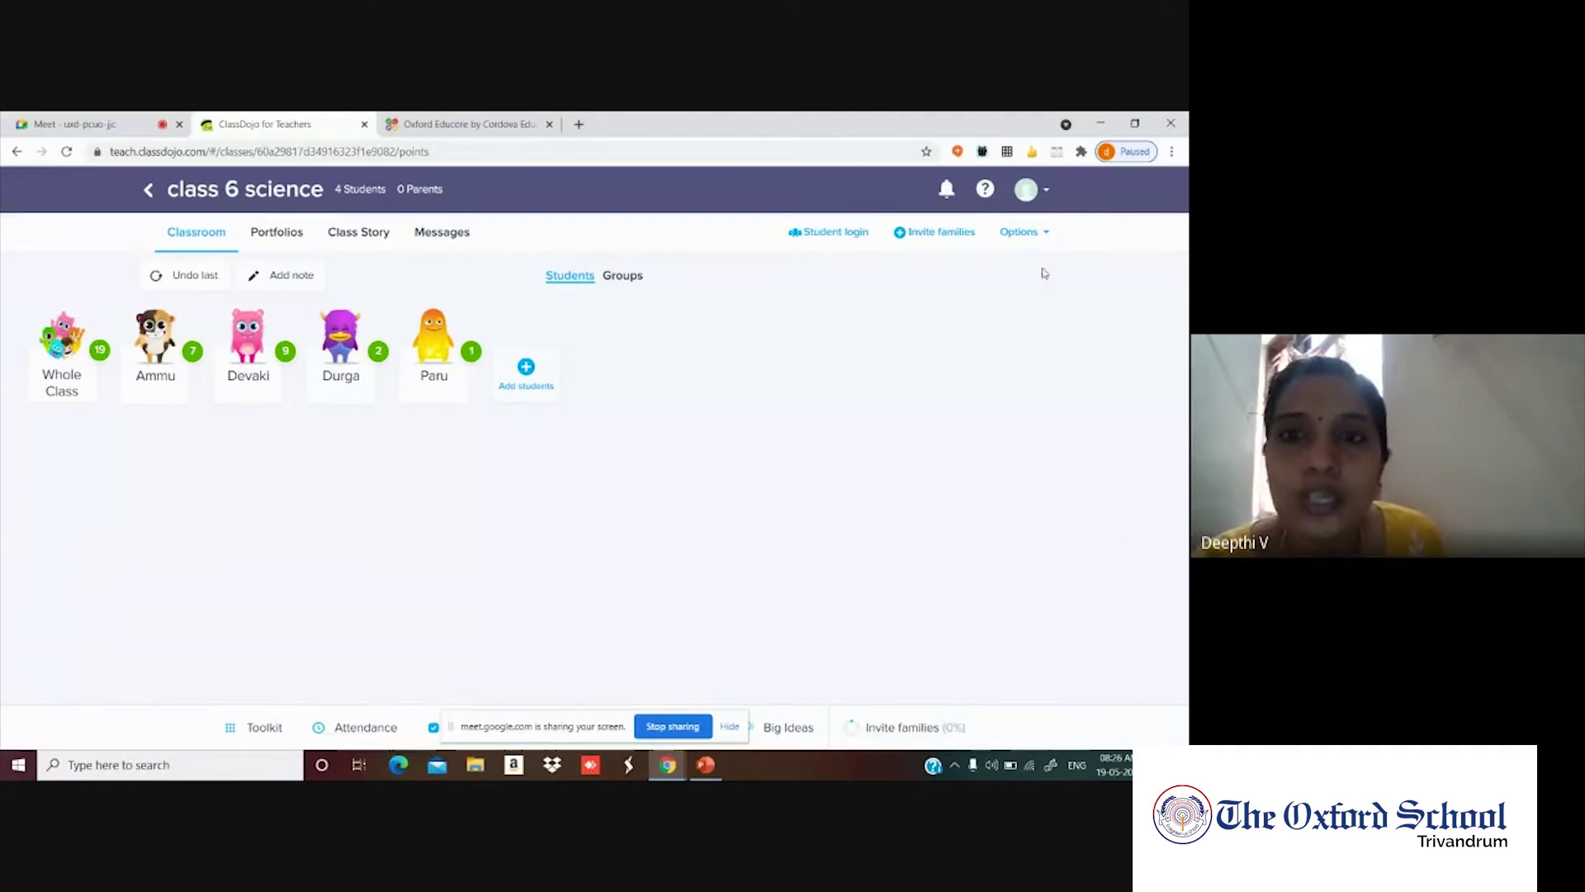
View the classroom login instructions and class text code in the student login settings.
click(847, 233)
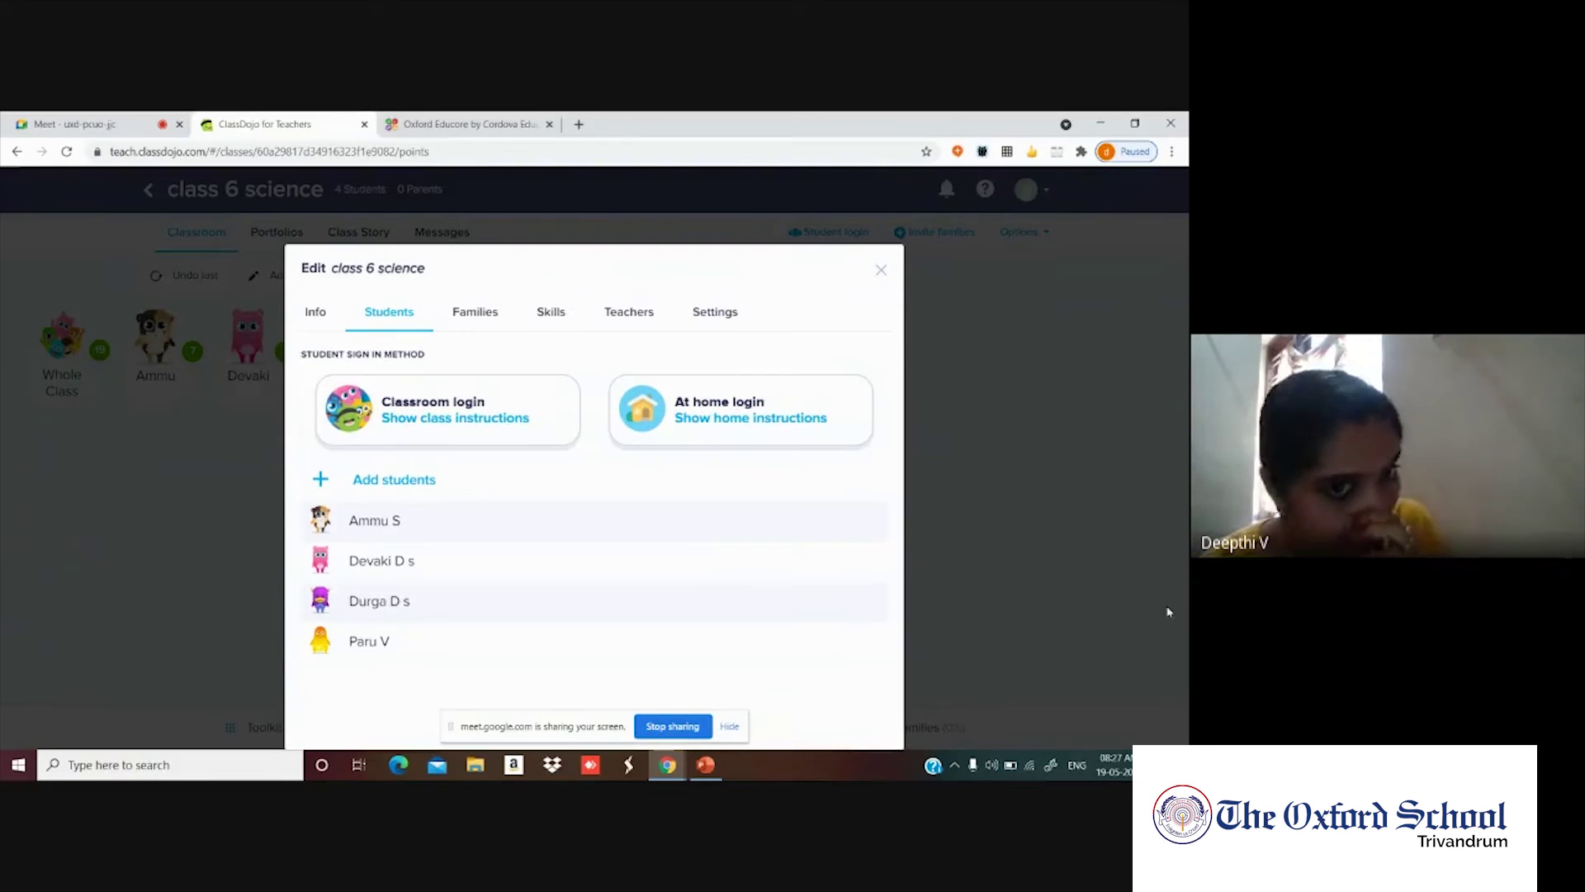
click(880, 271)
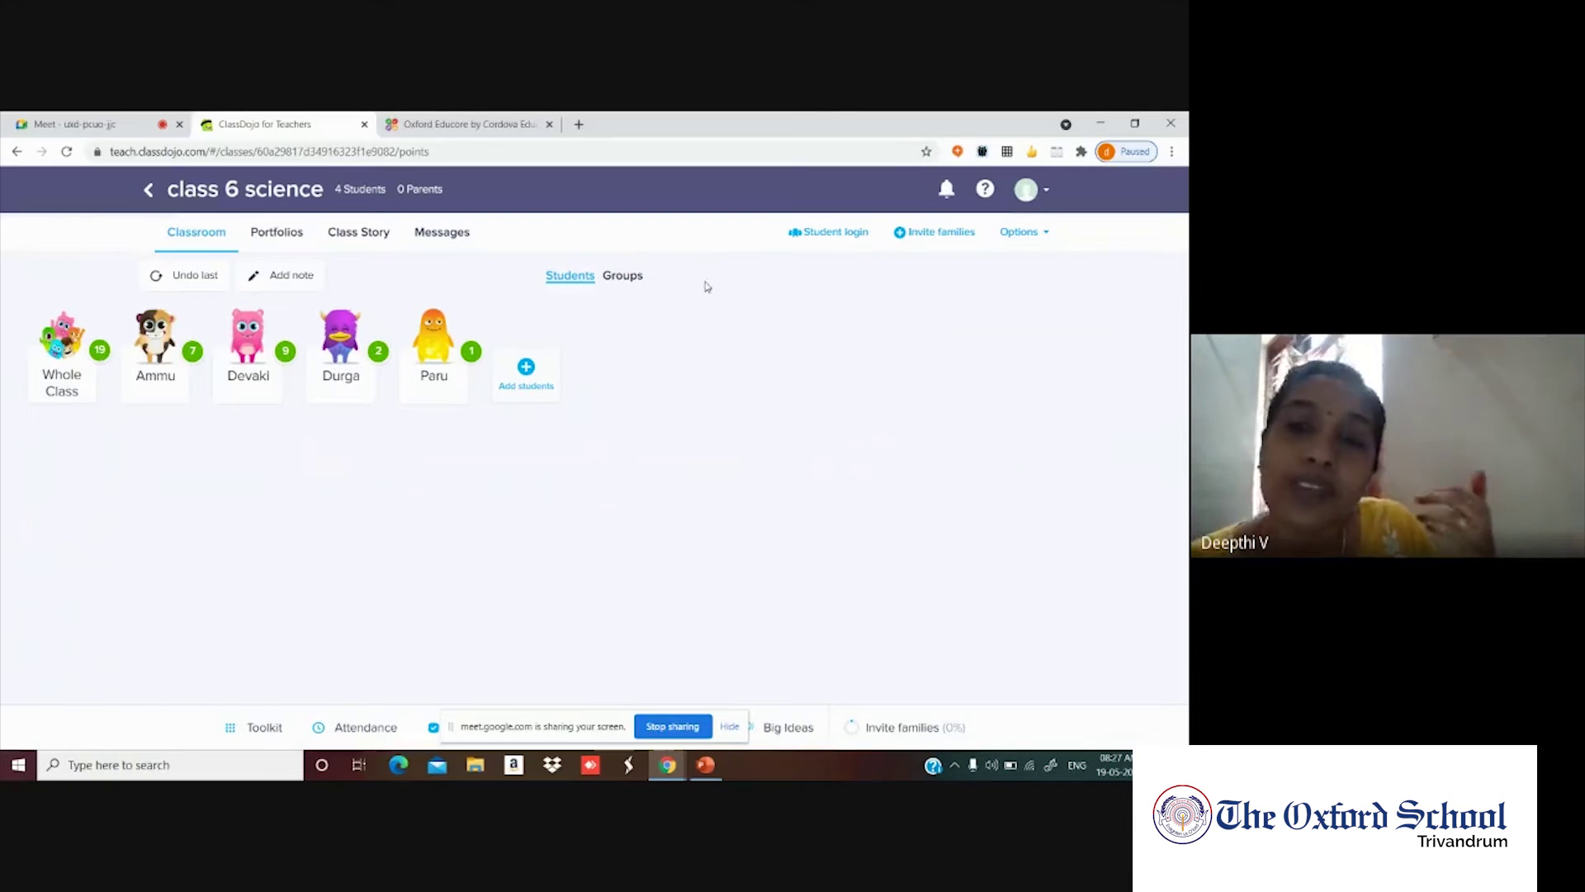
click(834, 235)
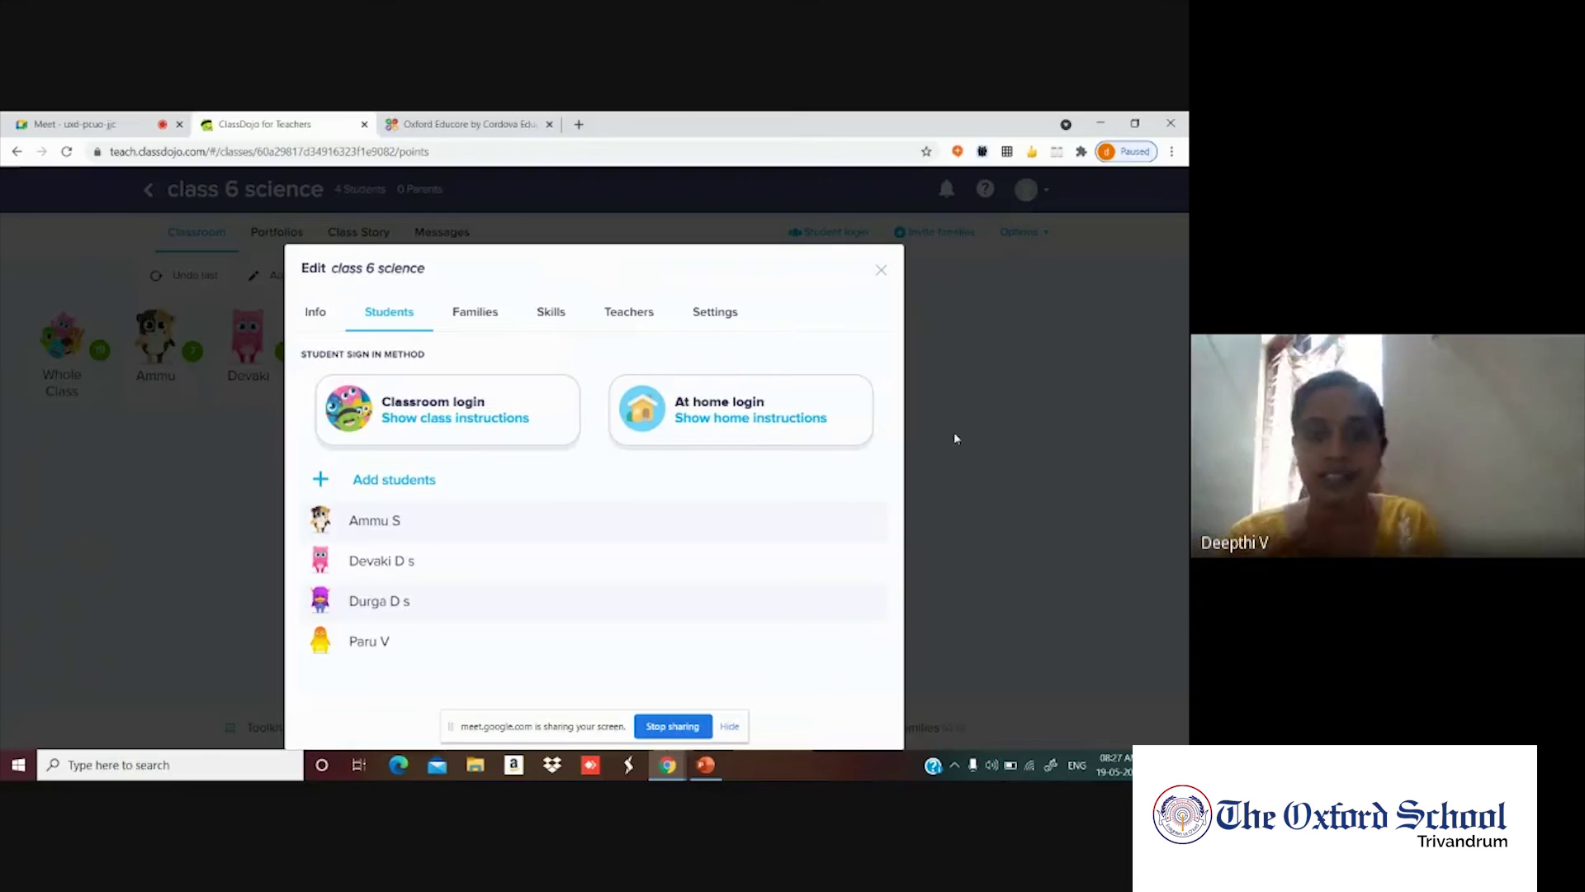
click(462, 415)
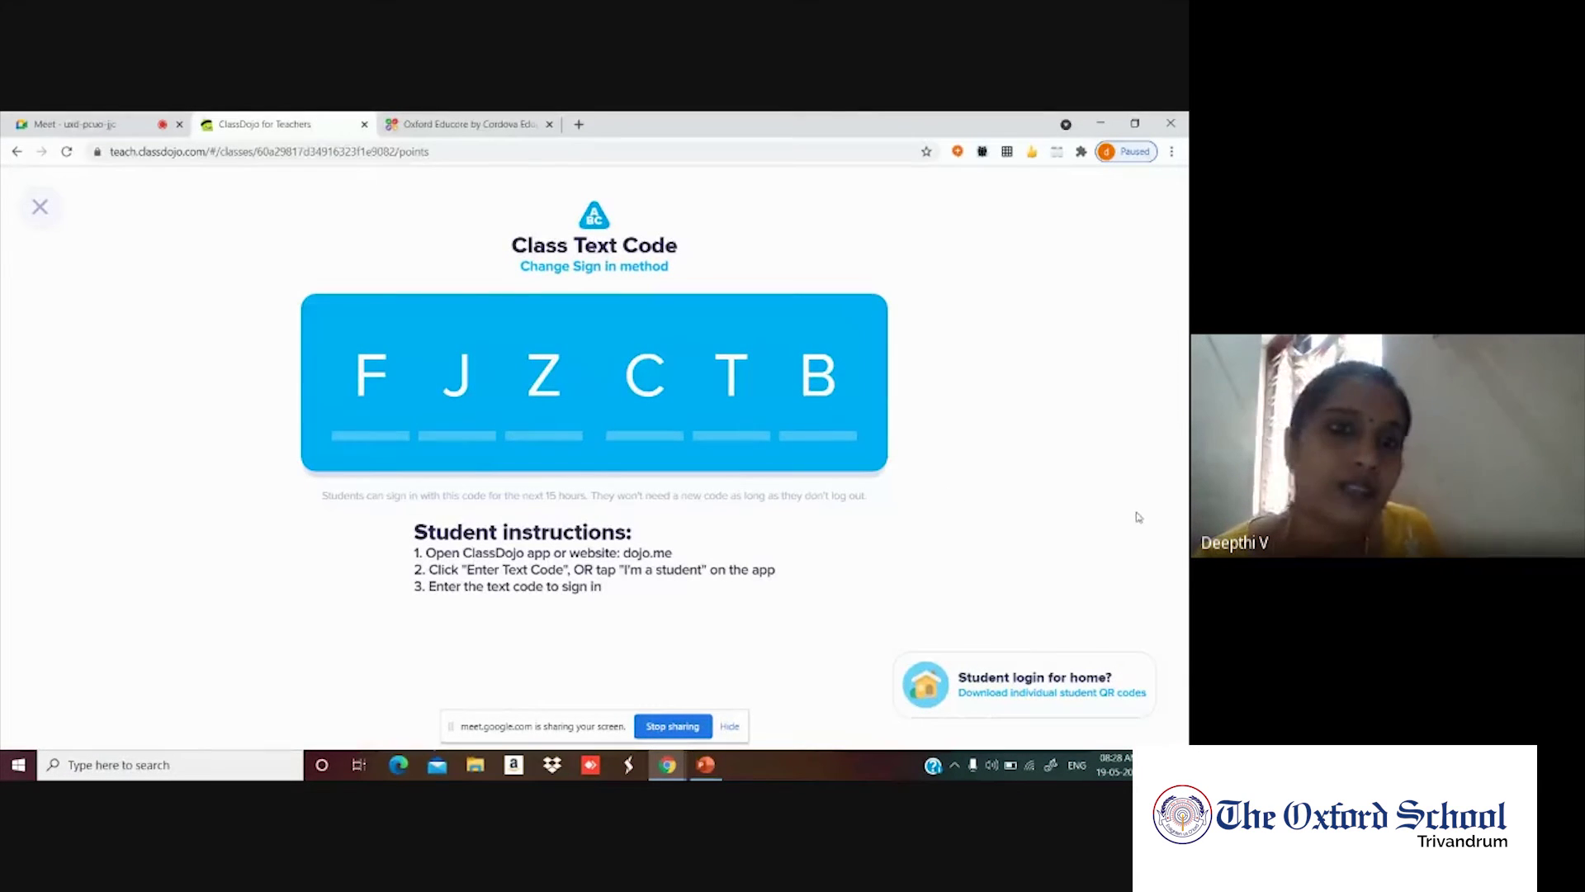
click(39, 206)
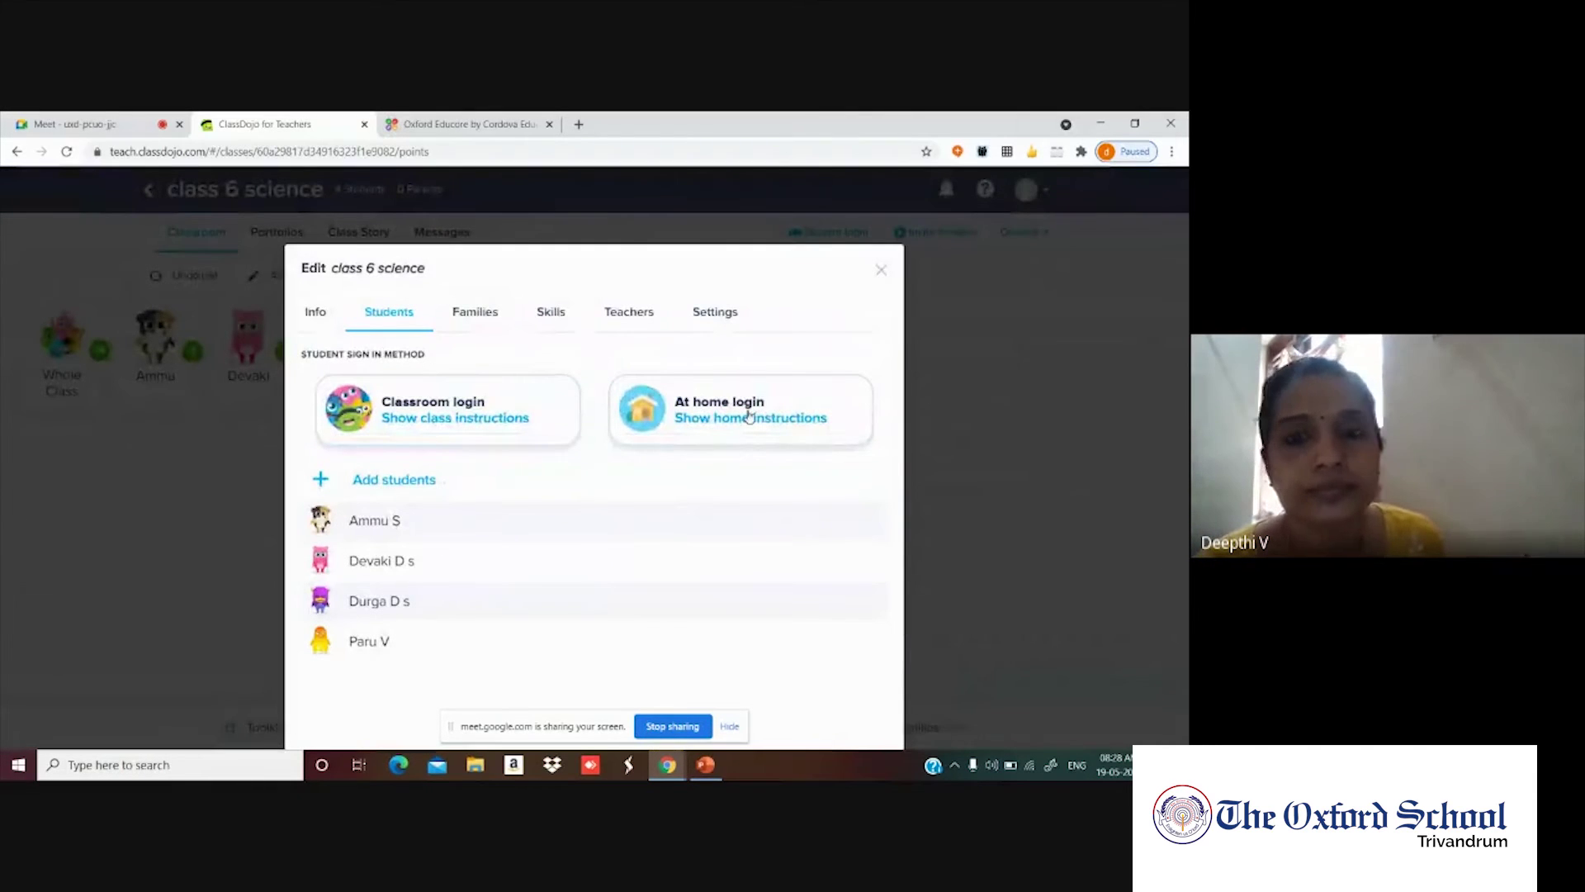
View the at-home login instructions and the shareable parent message for the first student.
click(749, 417)
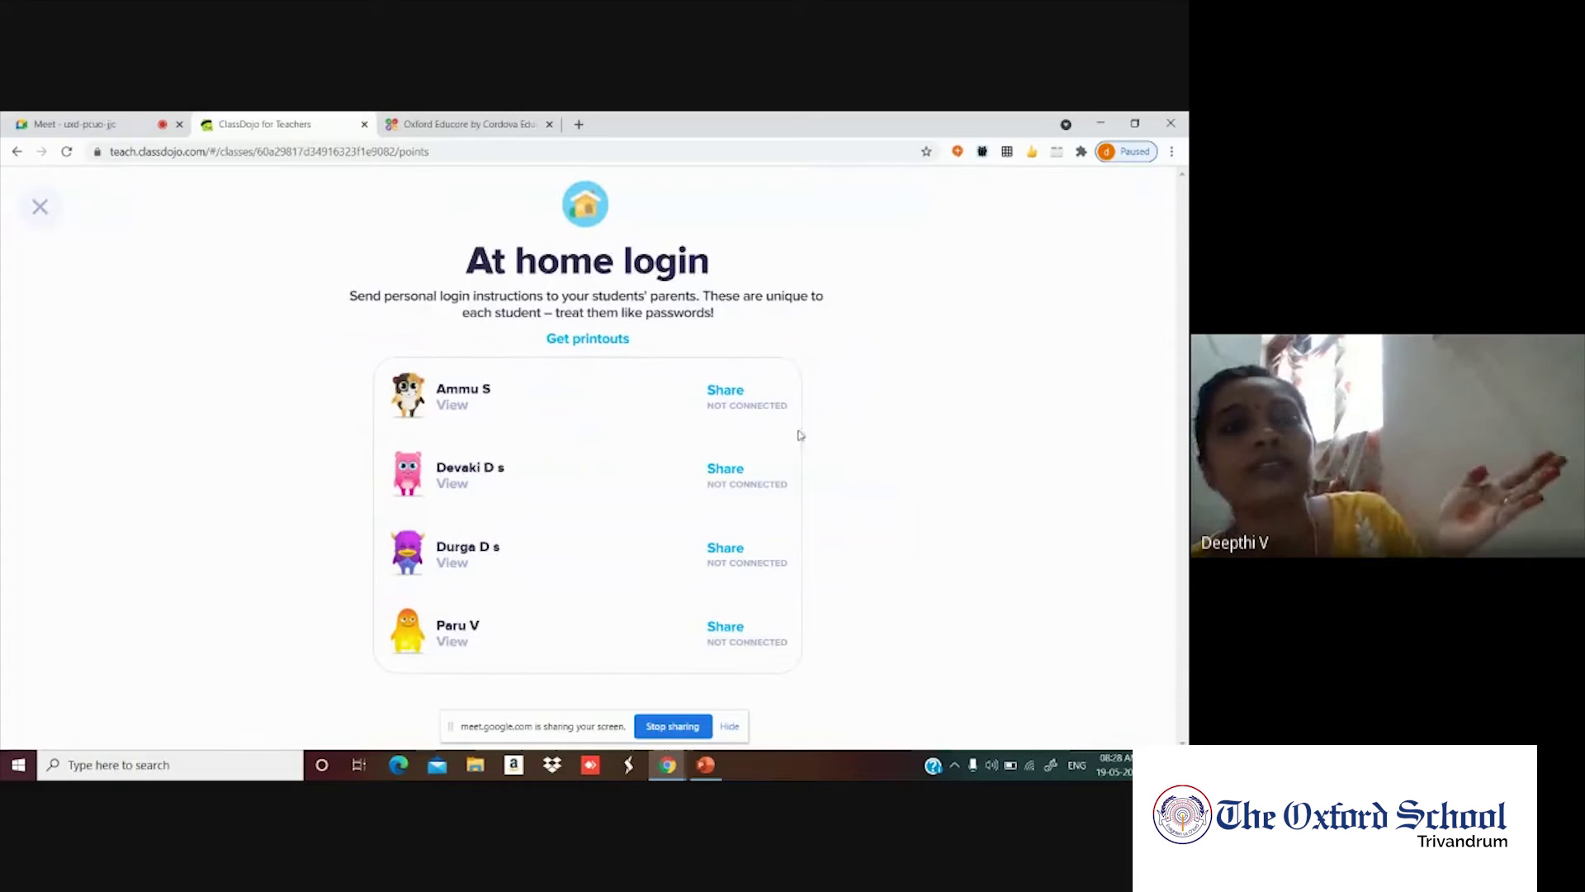
click(718, 390)
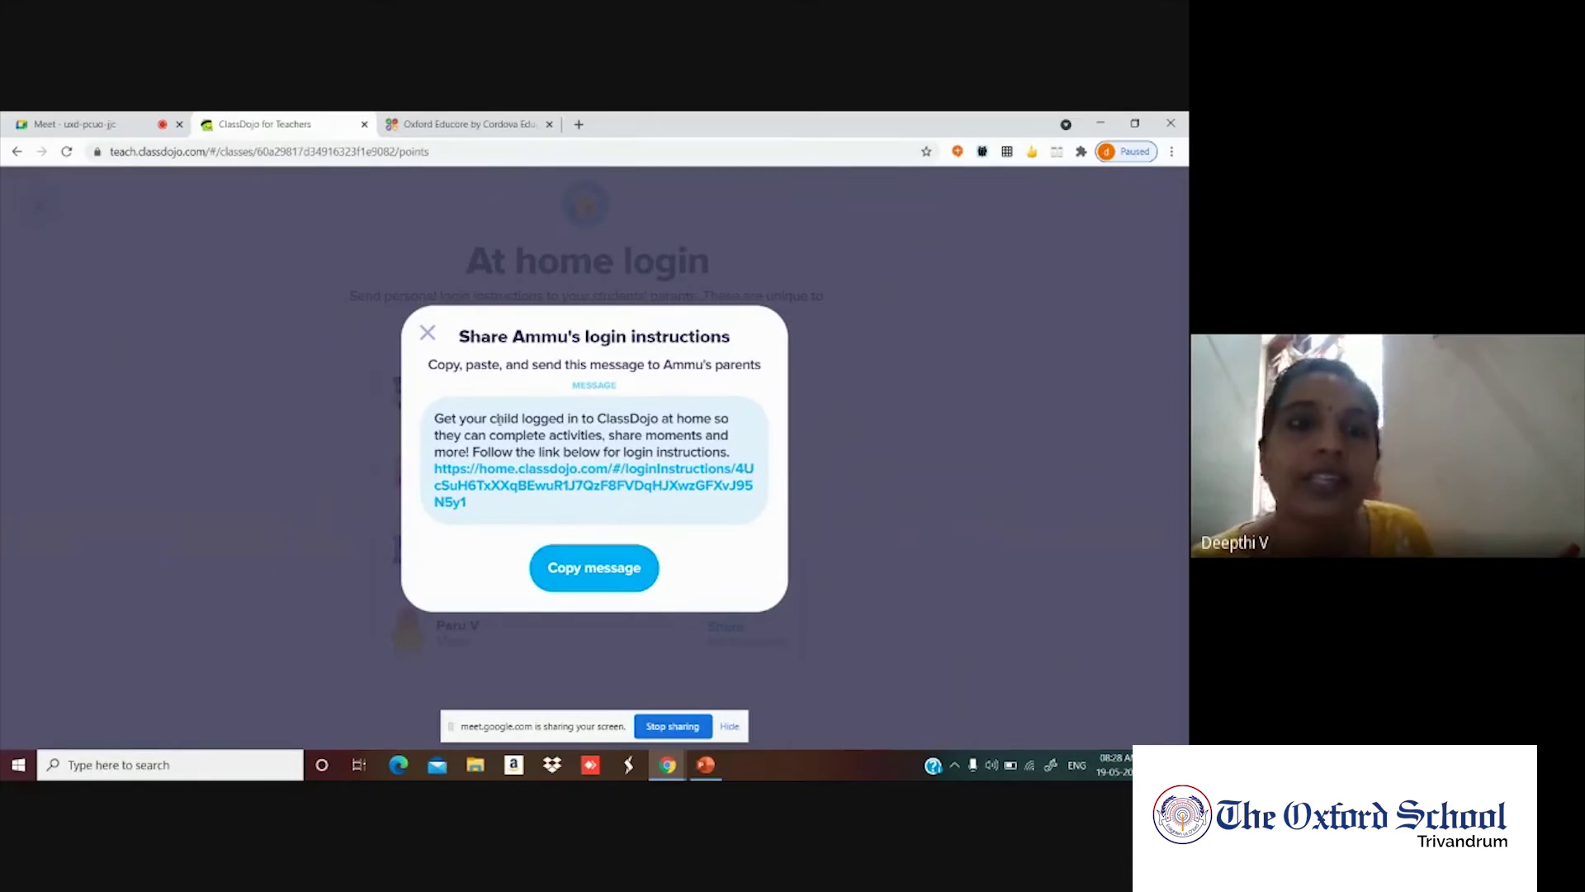
click(426, 336)
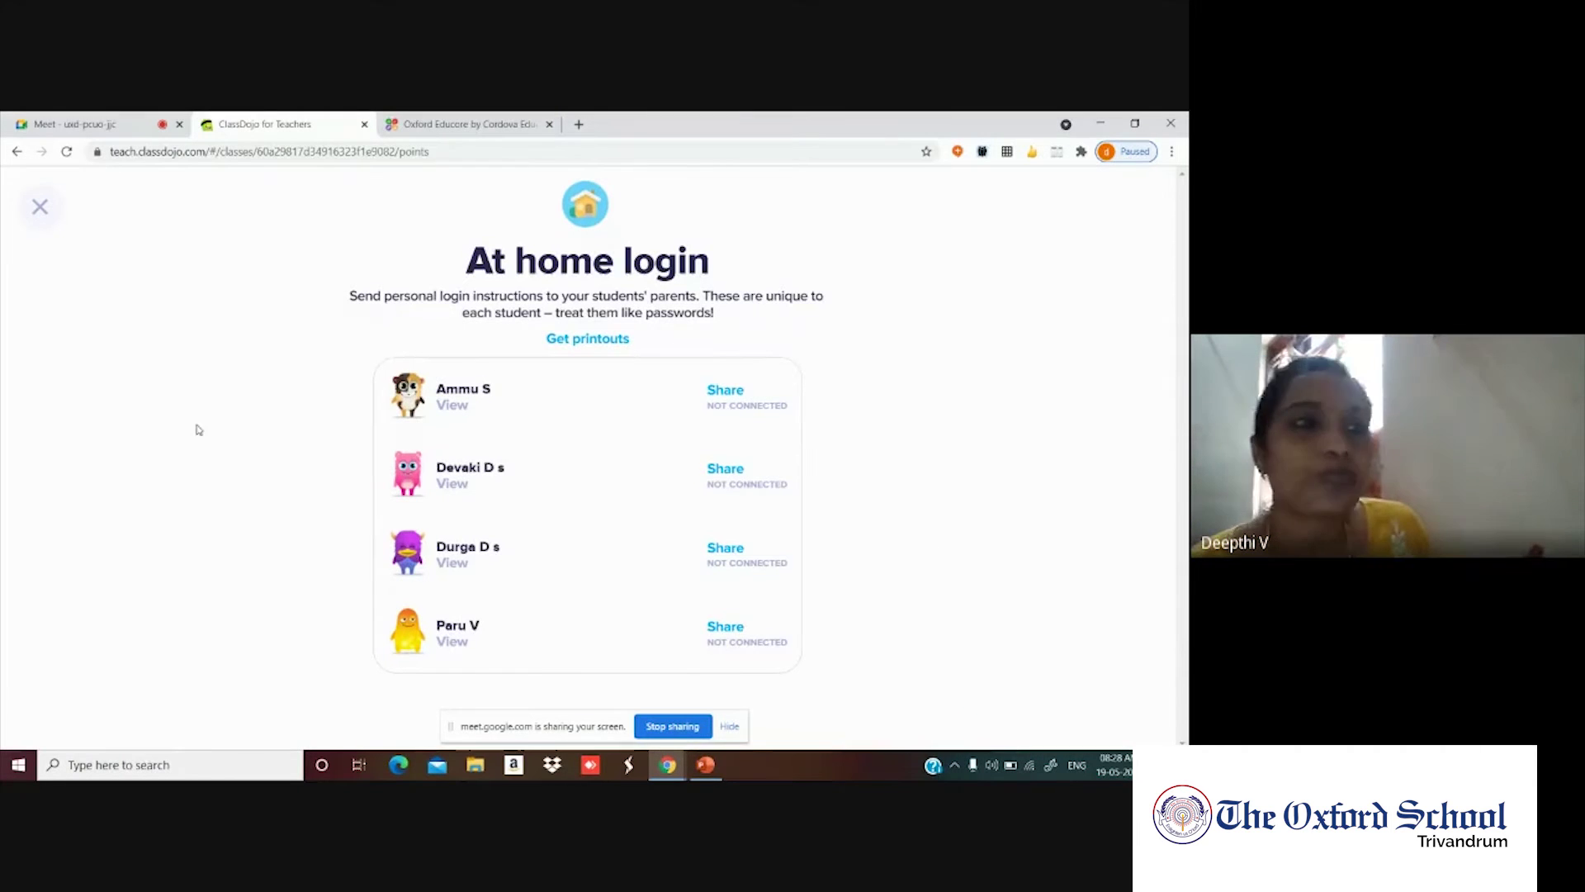
click(40, 208)
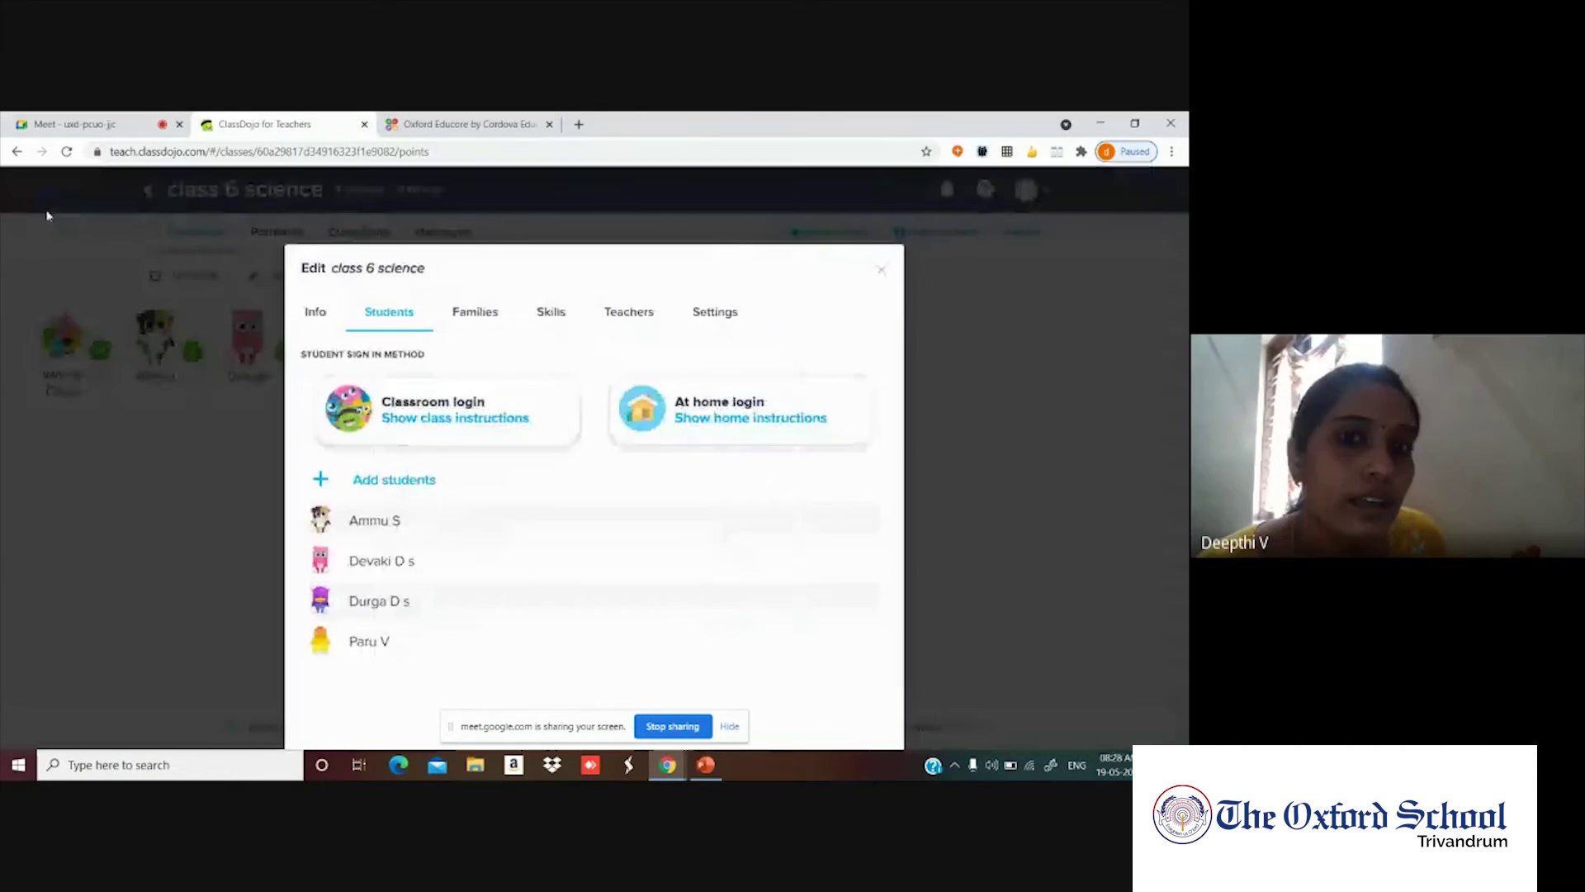
click(881, 274)
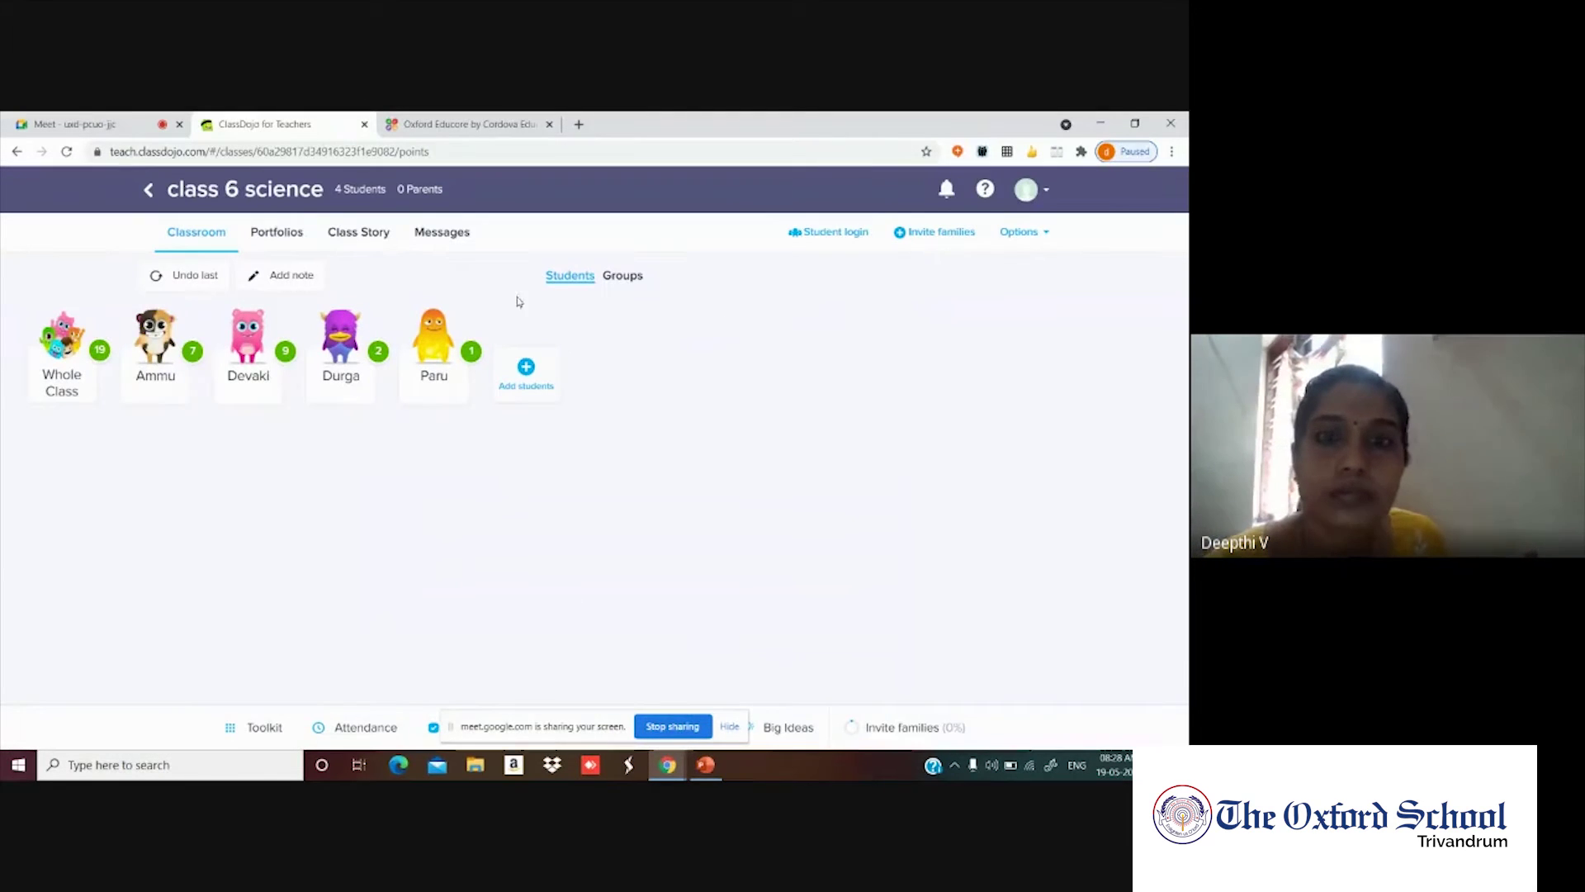
Examine the first student's profile details from the student login list.
click(835, 230)
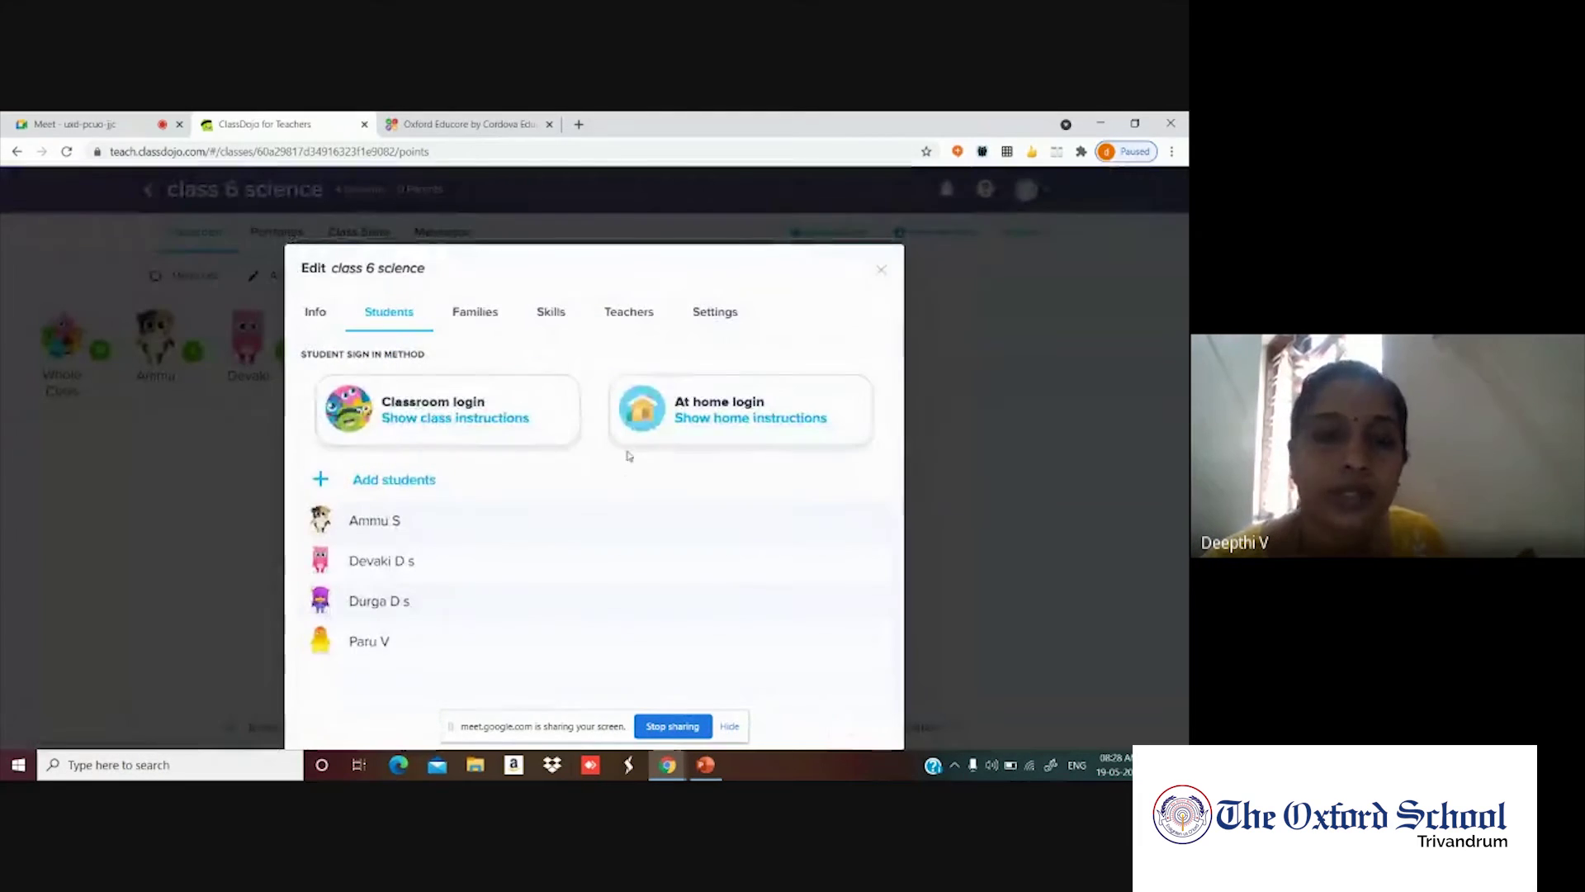
click(354, 522)
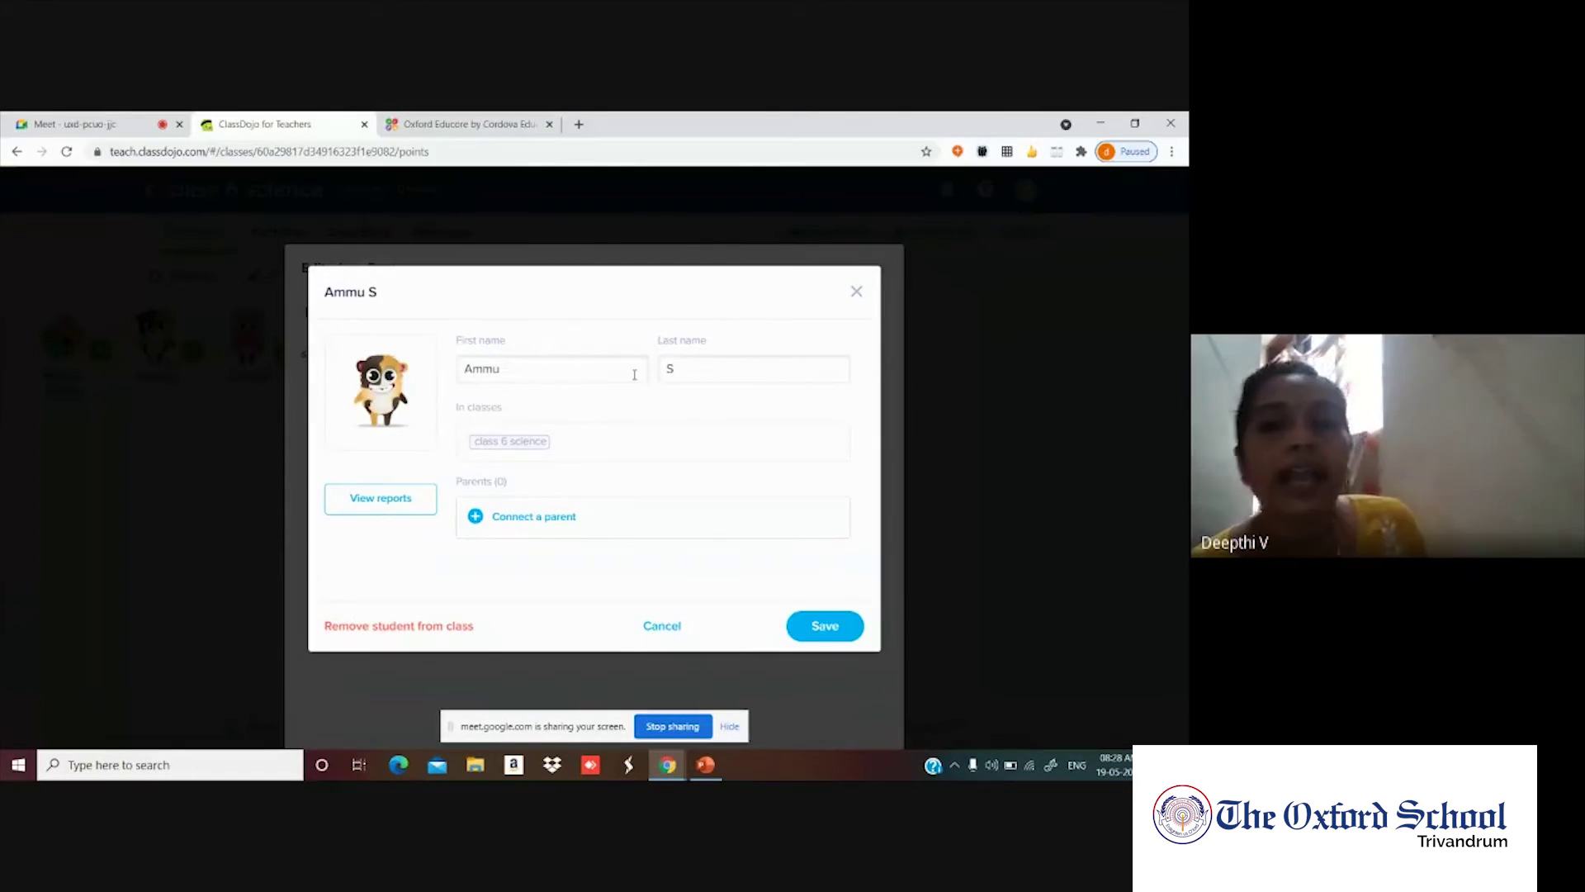
click(857, 294)
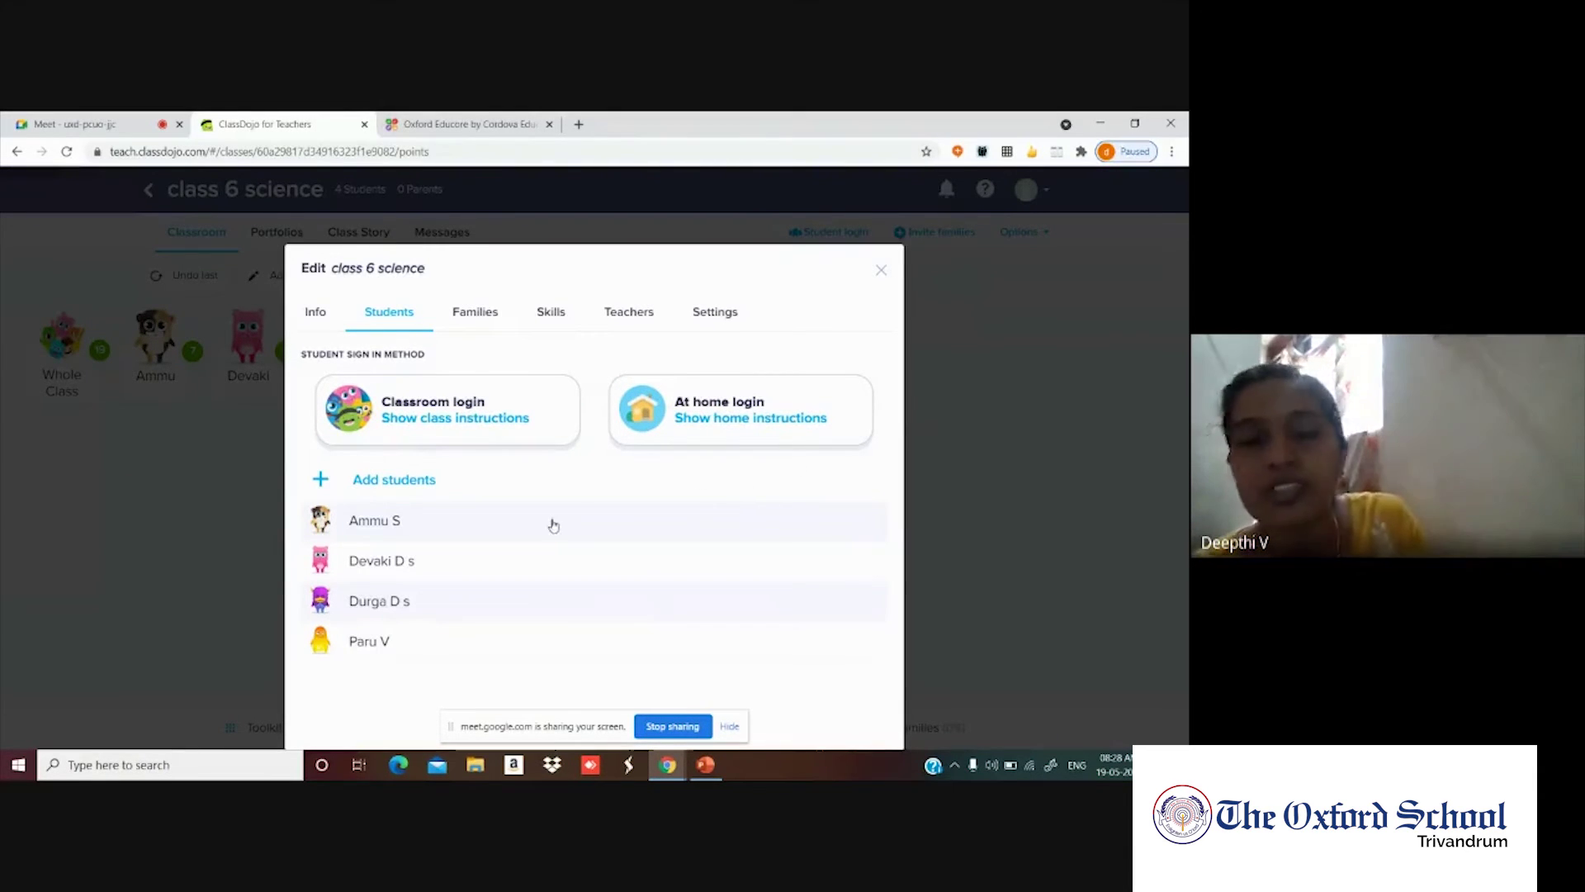
Try out the blue and the one-eyed magenta monster as the first student's avatar and leave the profile without saving.
click(419, 521)
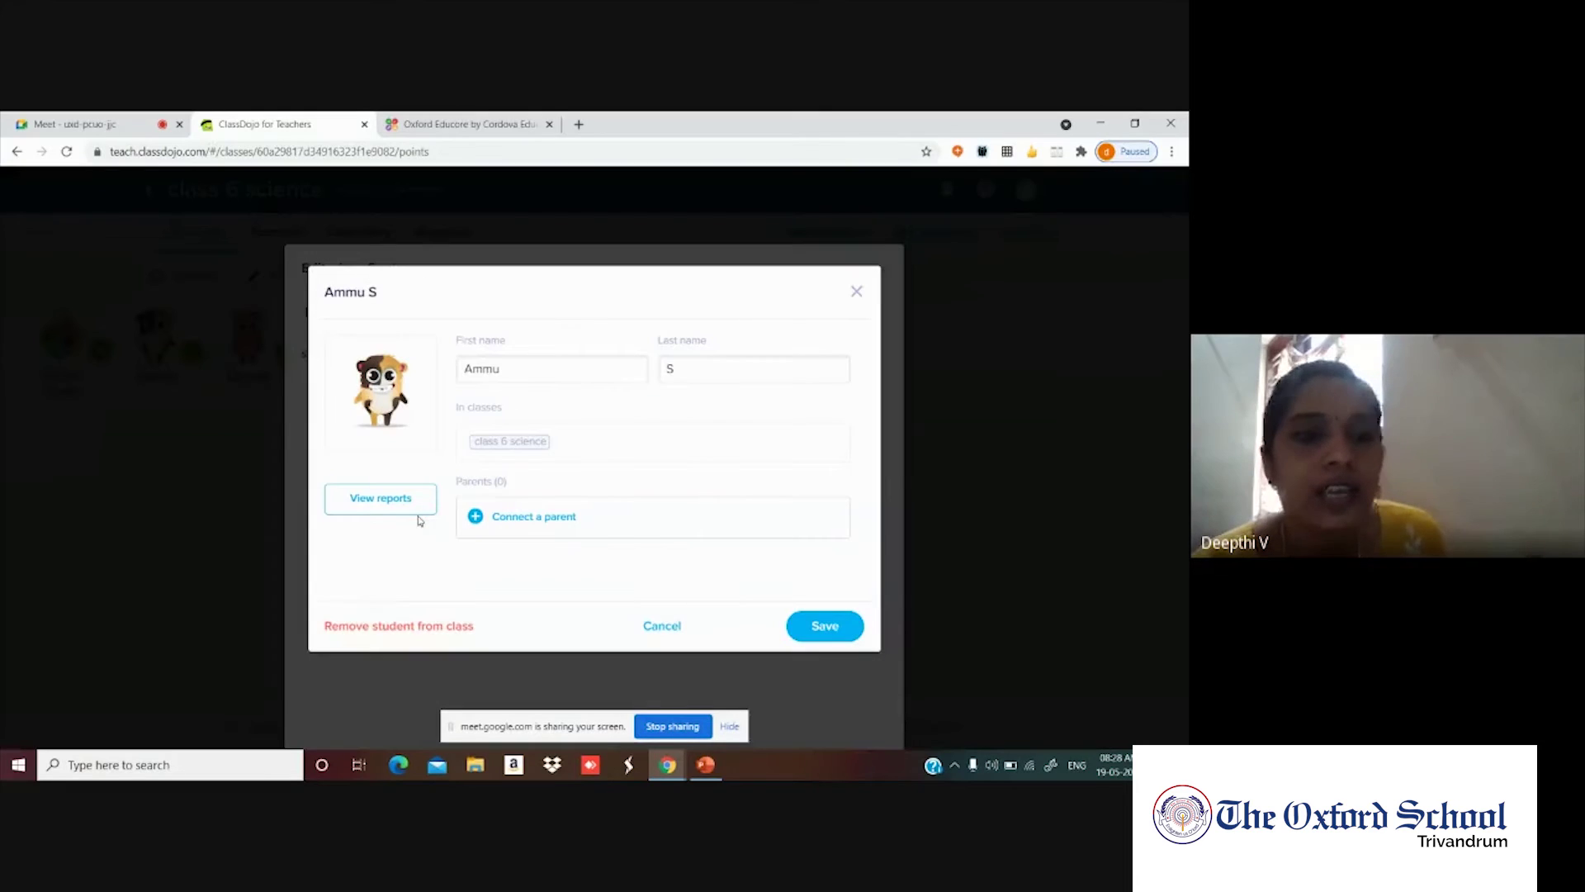
click(386, 393)
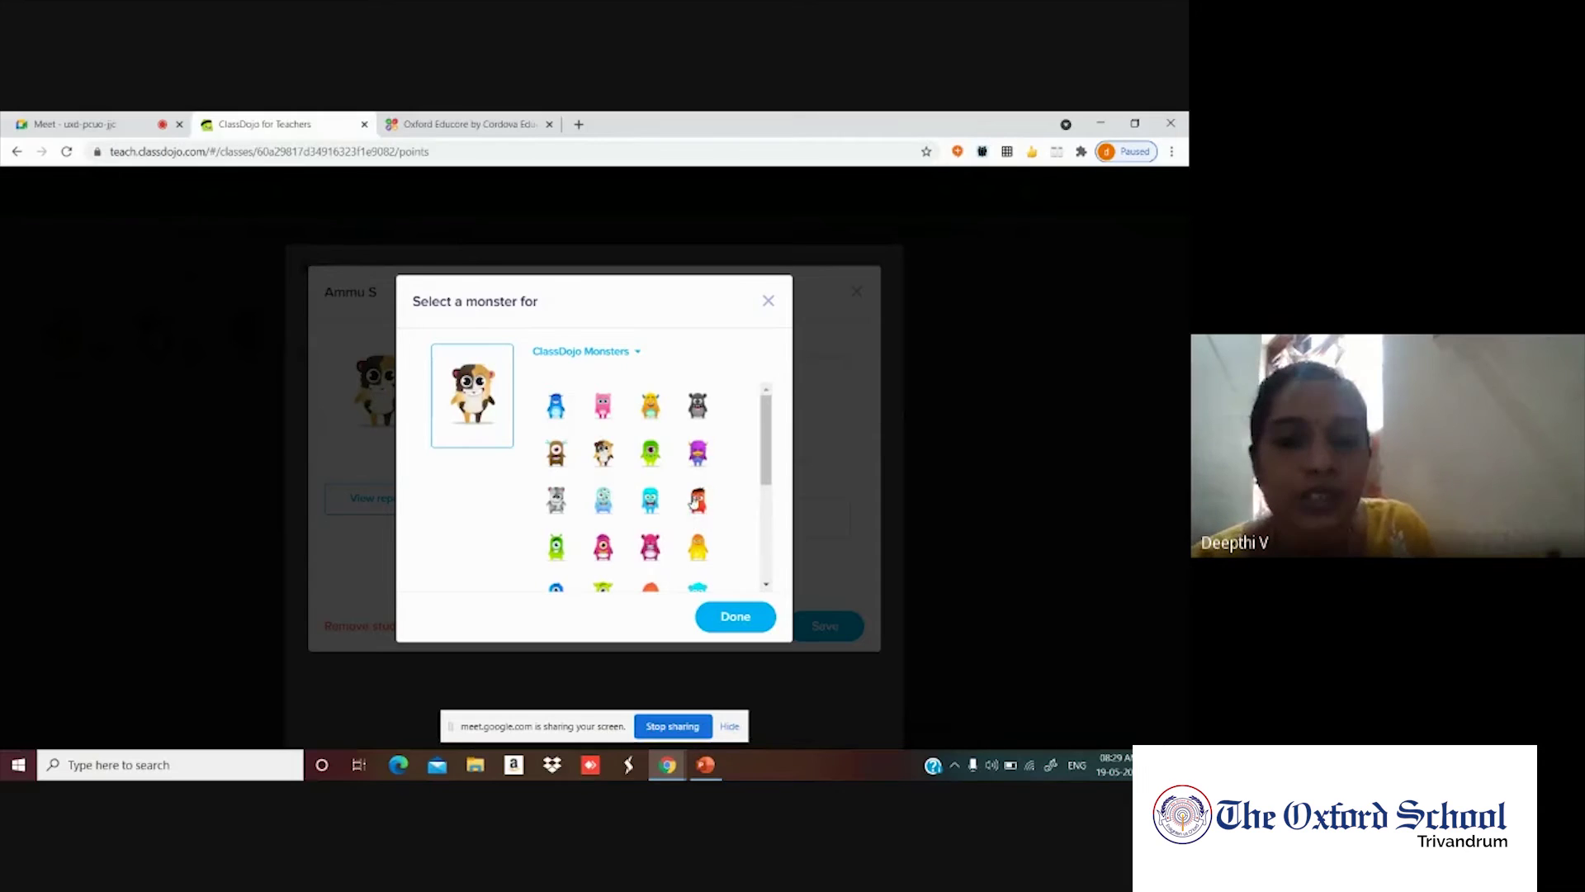
click(651, 499)
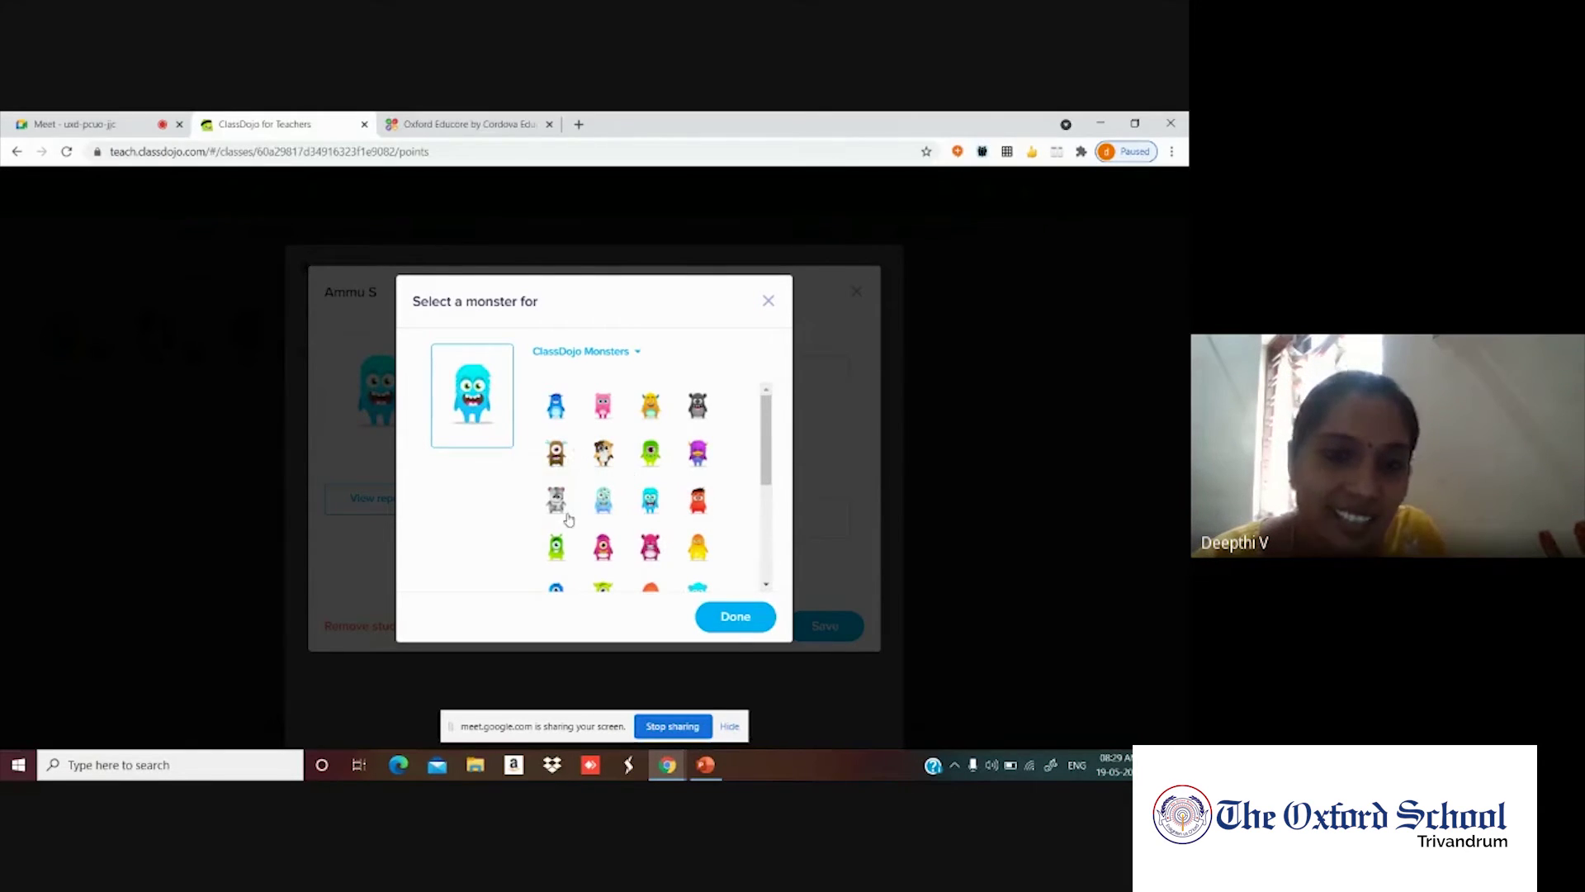
click(602, 548)
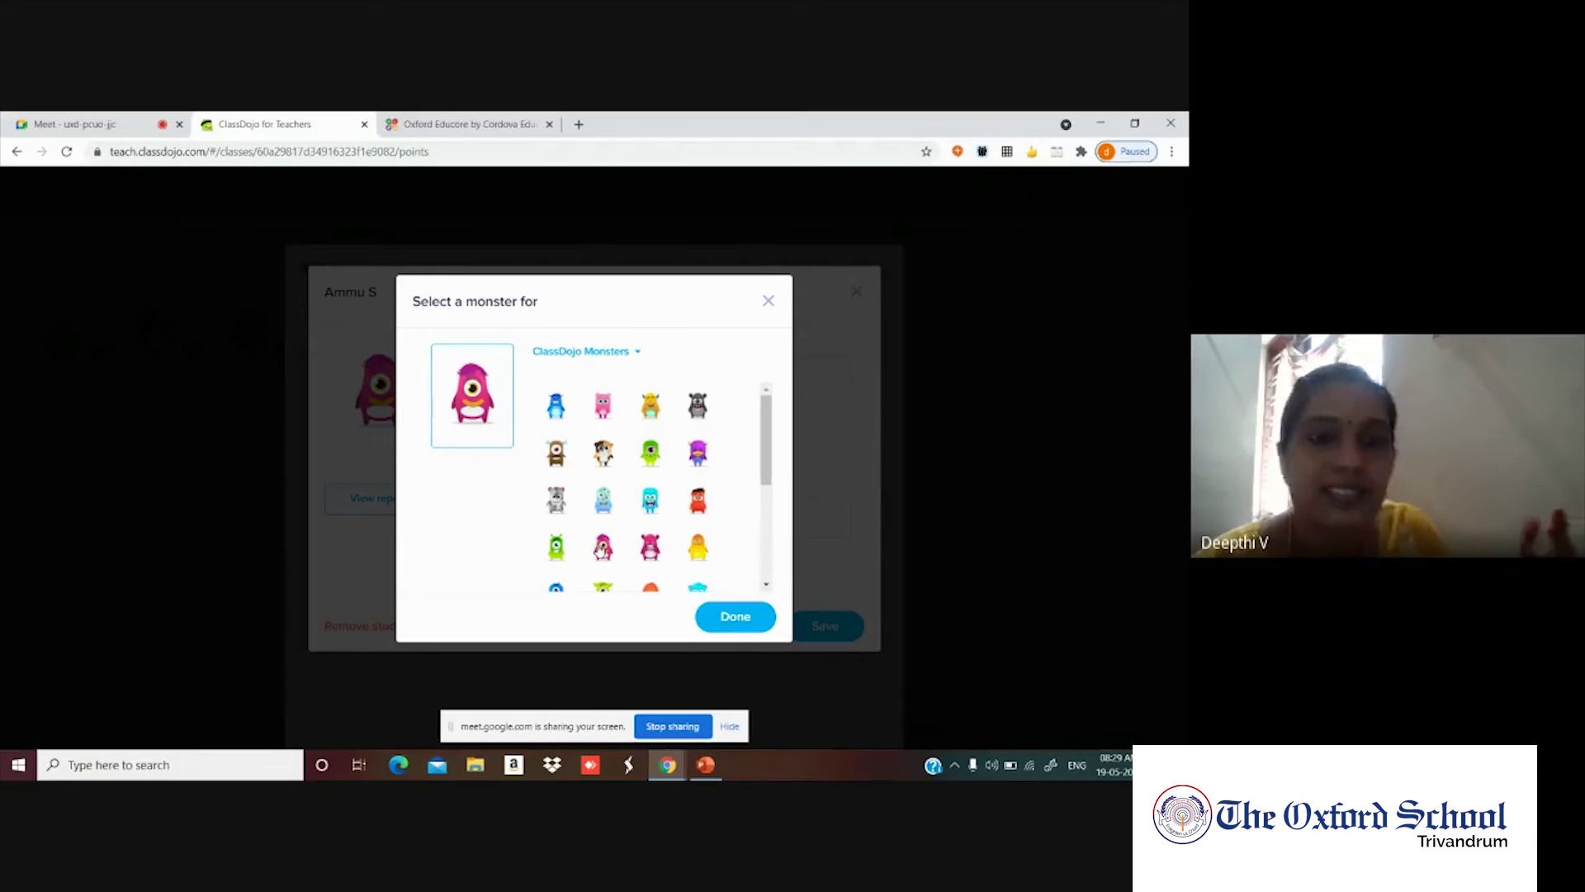
click(707, 613)
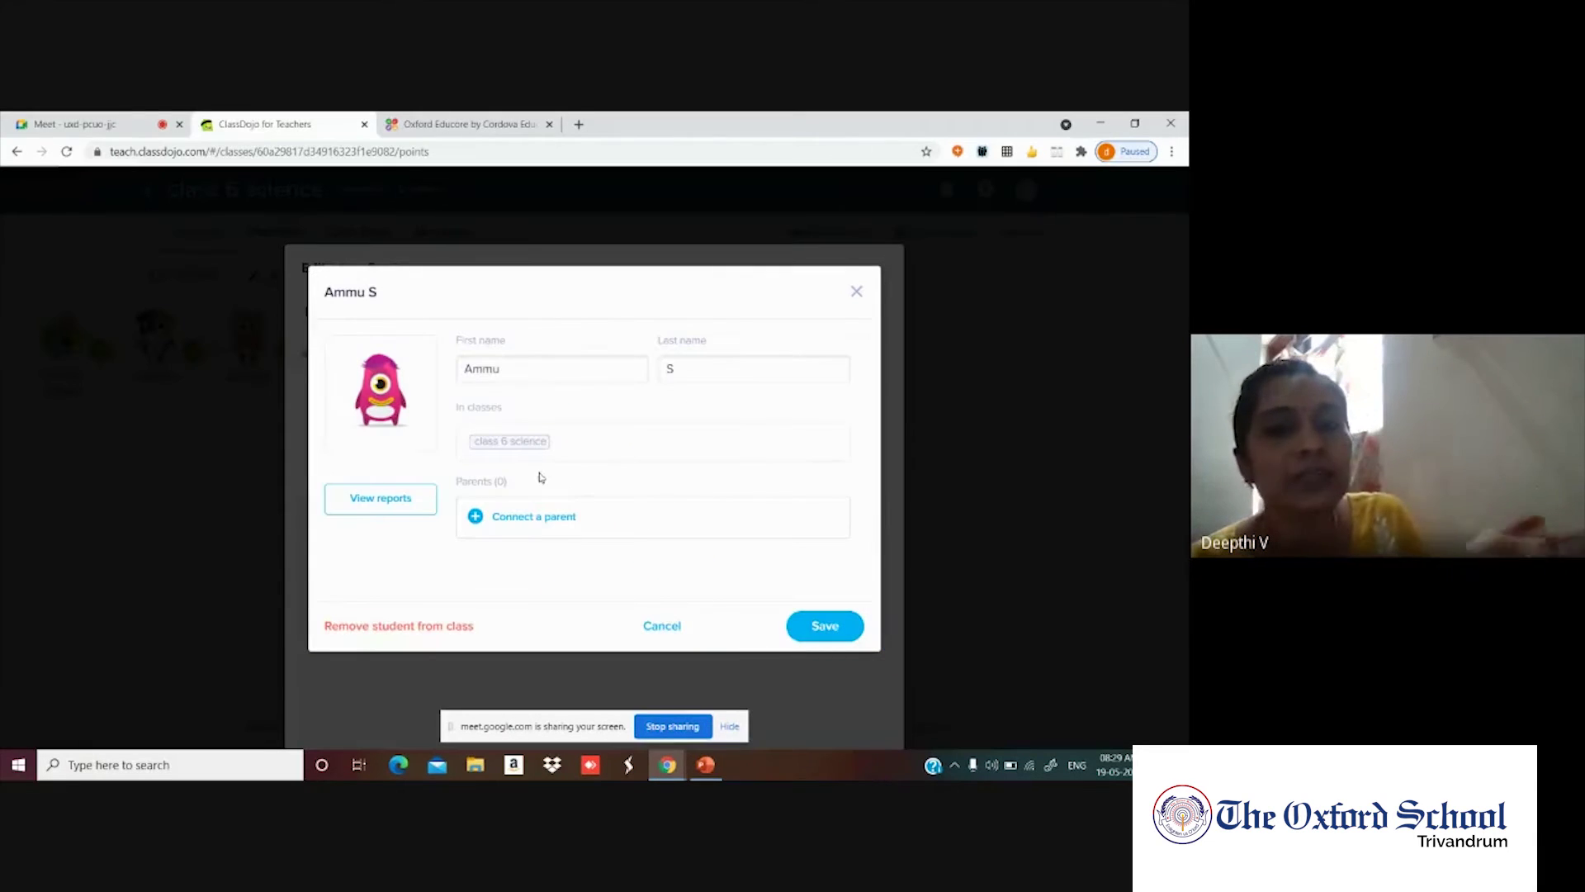
click(861, 292)
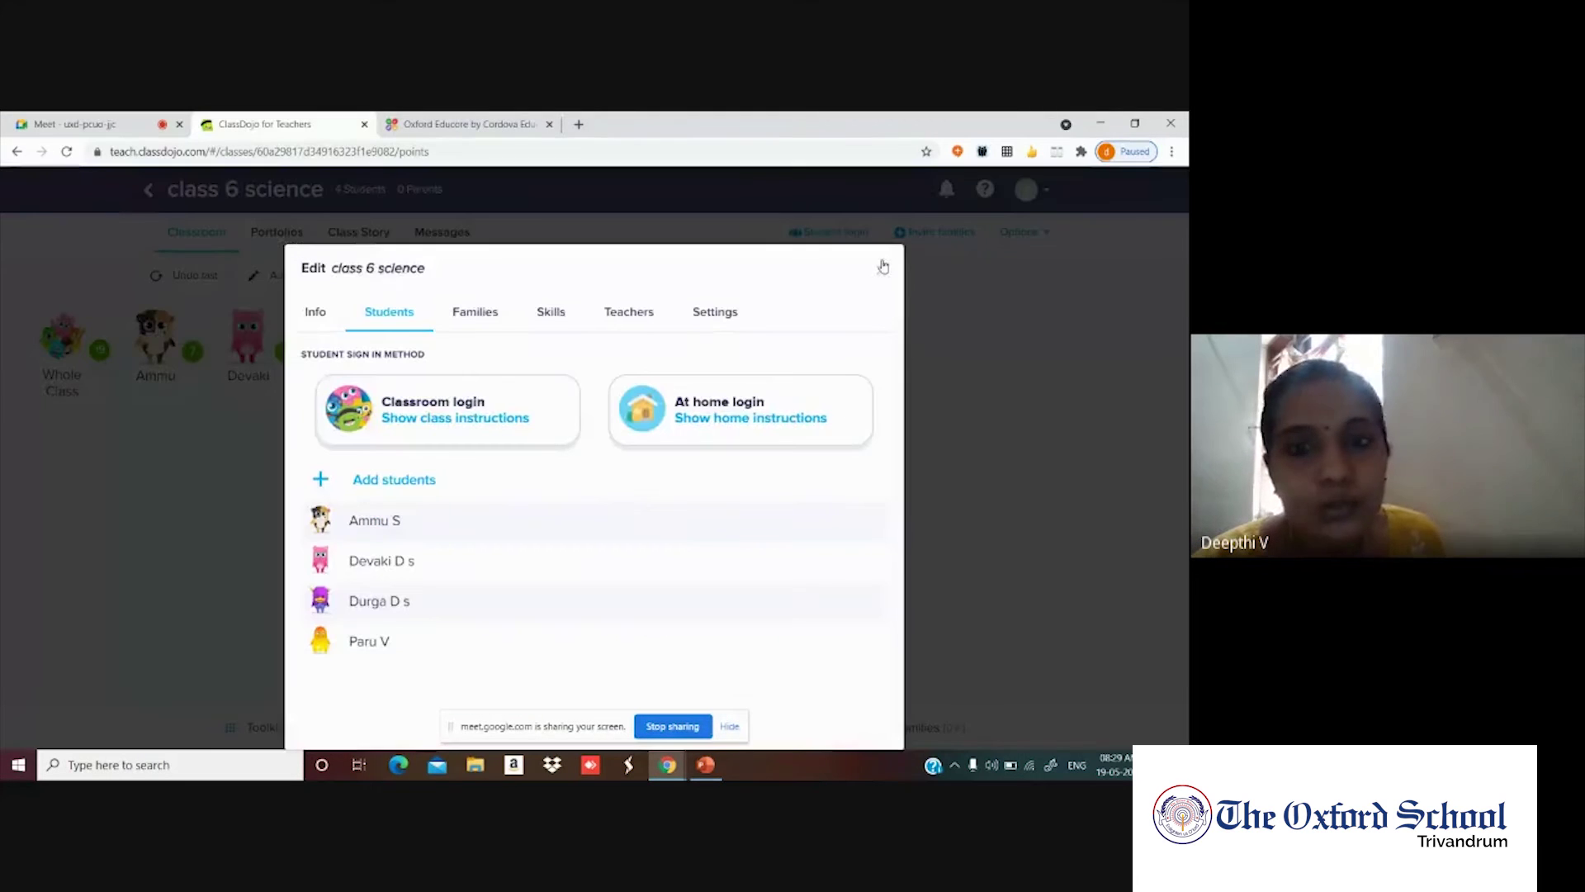
click(859, 289)
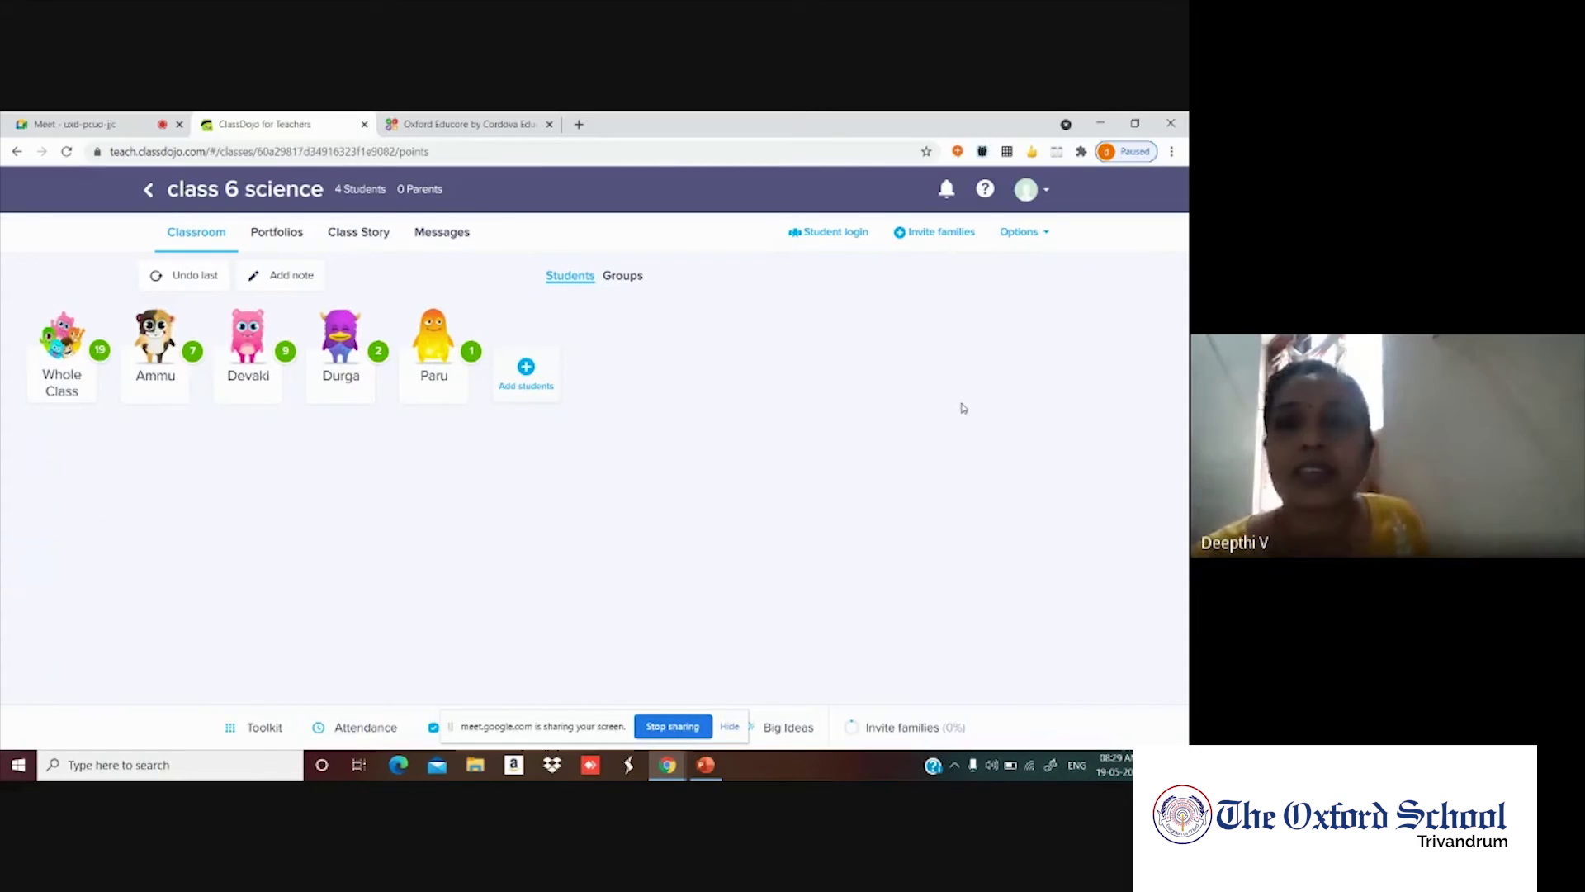
View the family invitation options and the parent email or phone entry for the first student without sending an invitation.
click(920, 232)
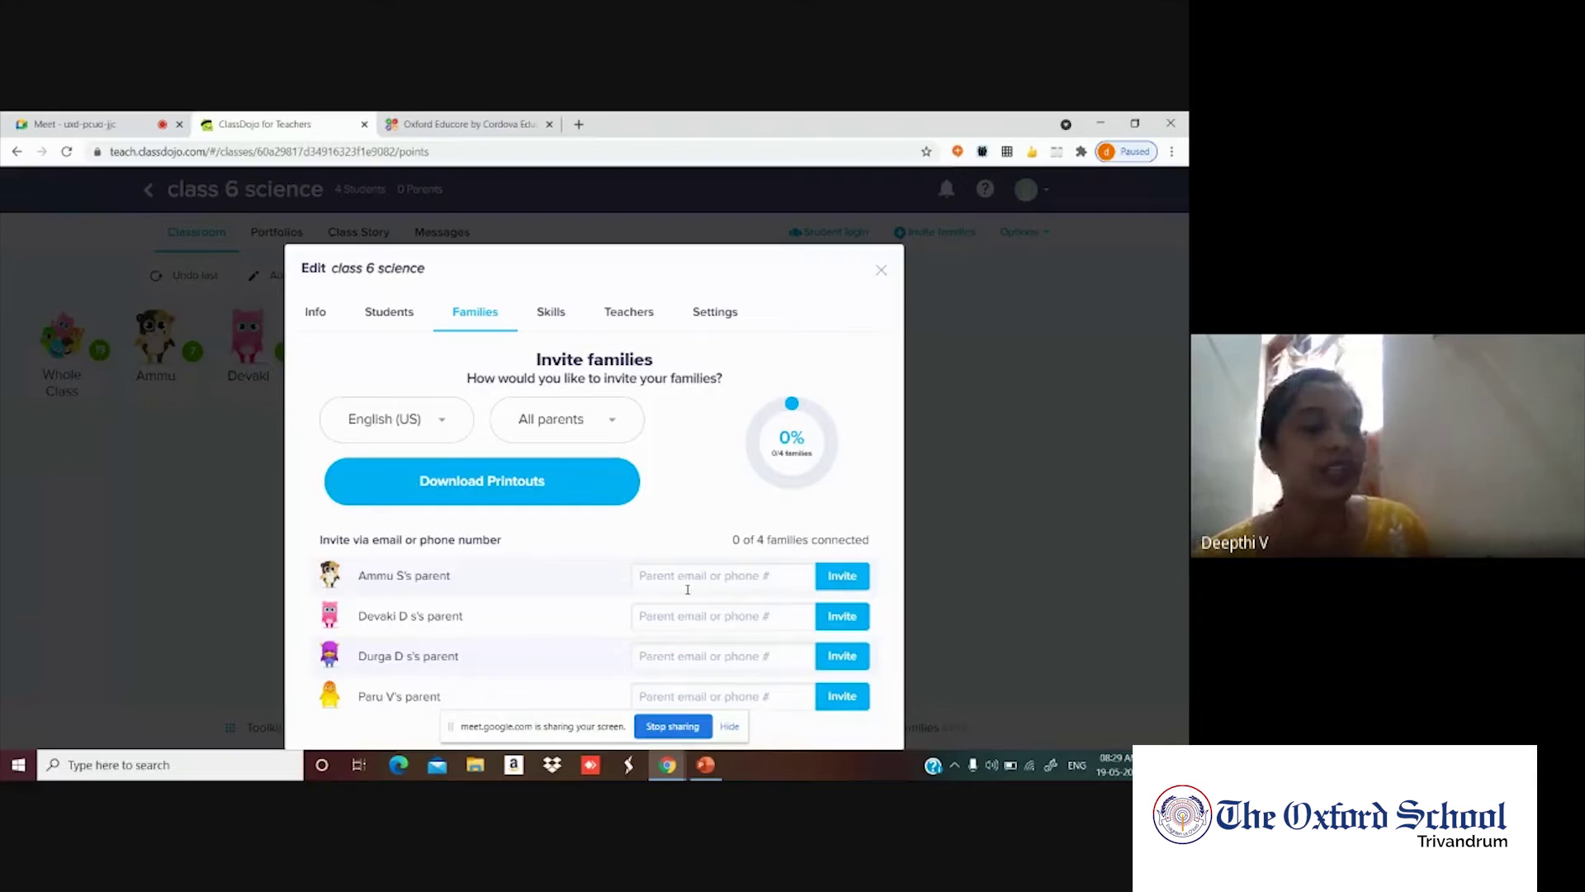
click(842, 576)
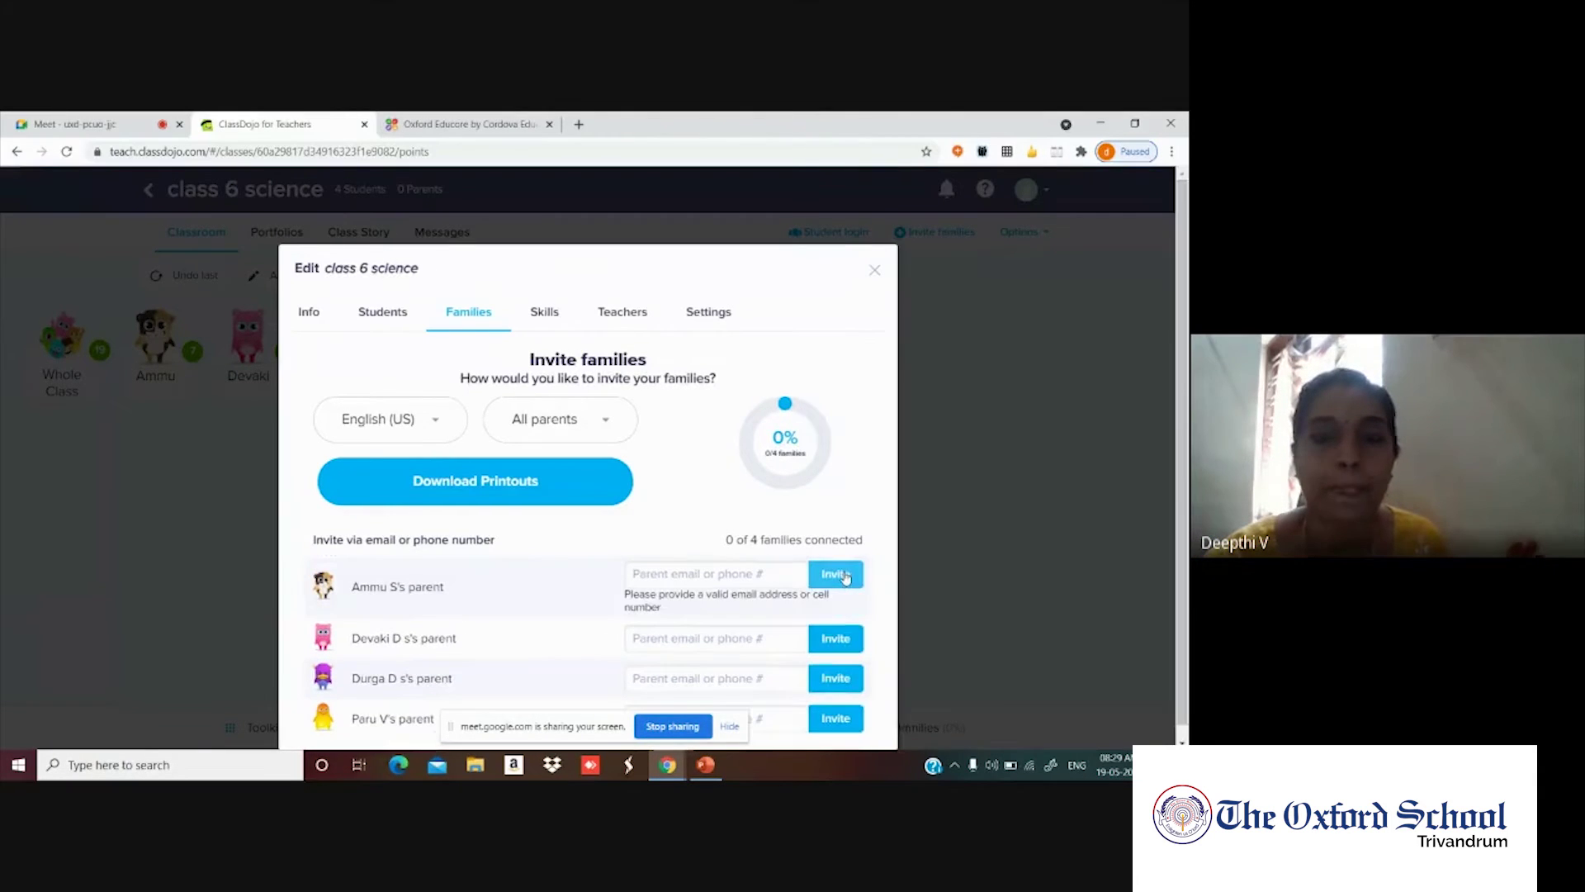
click(710, 572)
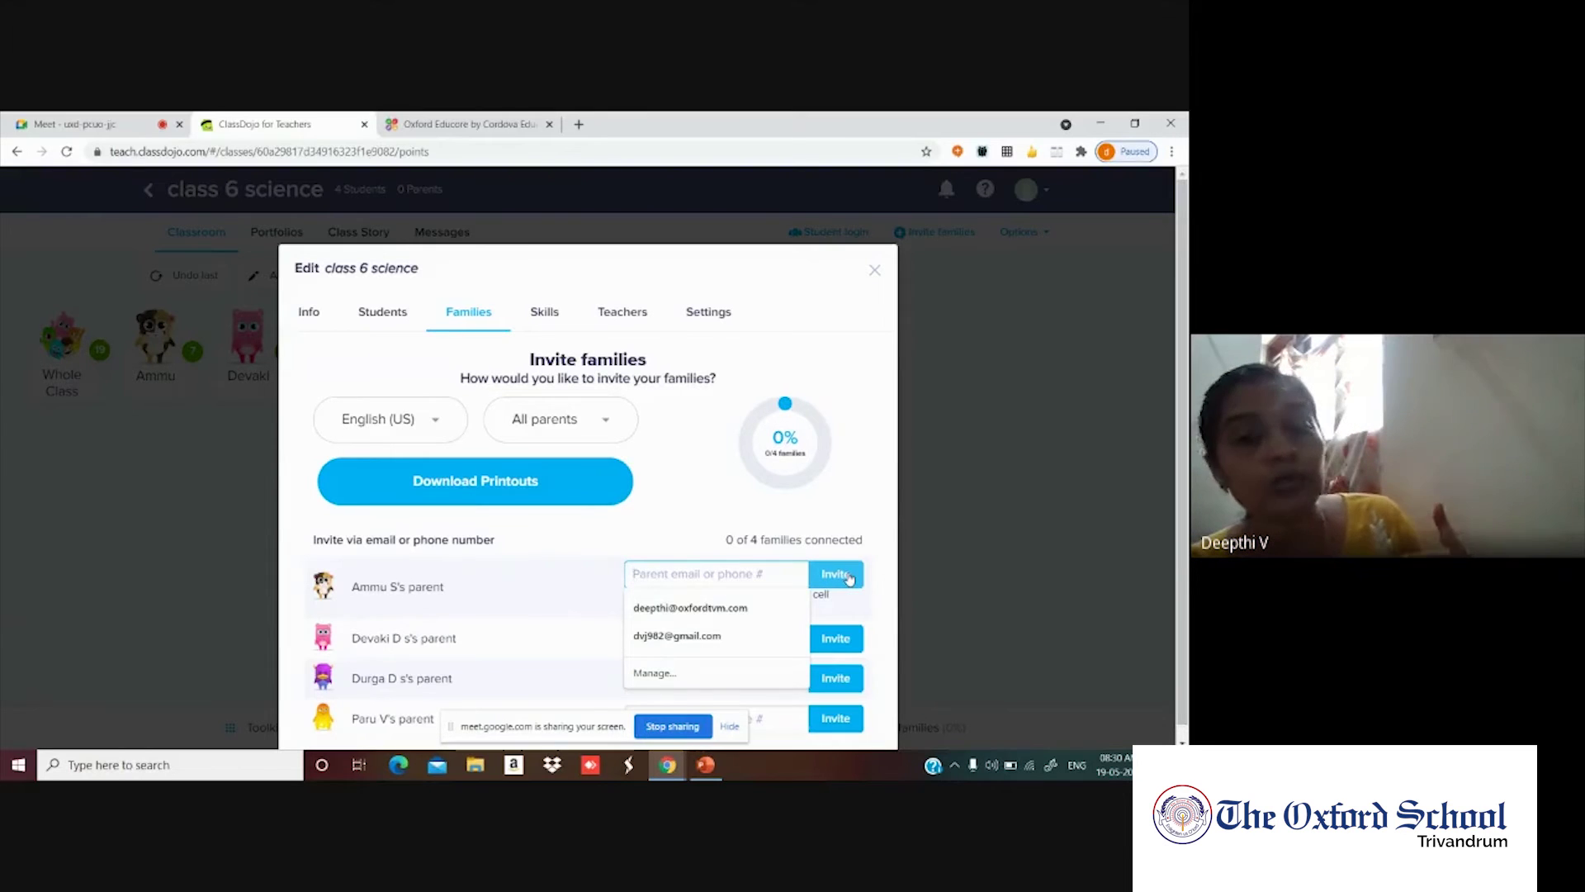
click(876, 271)
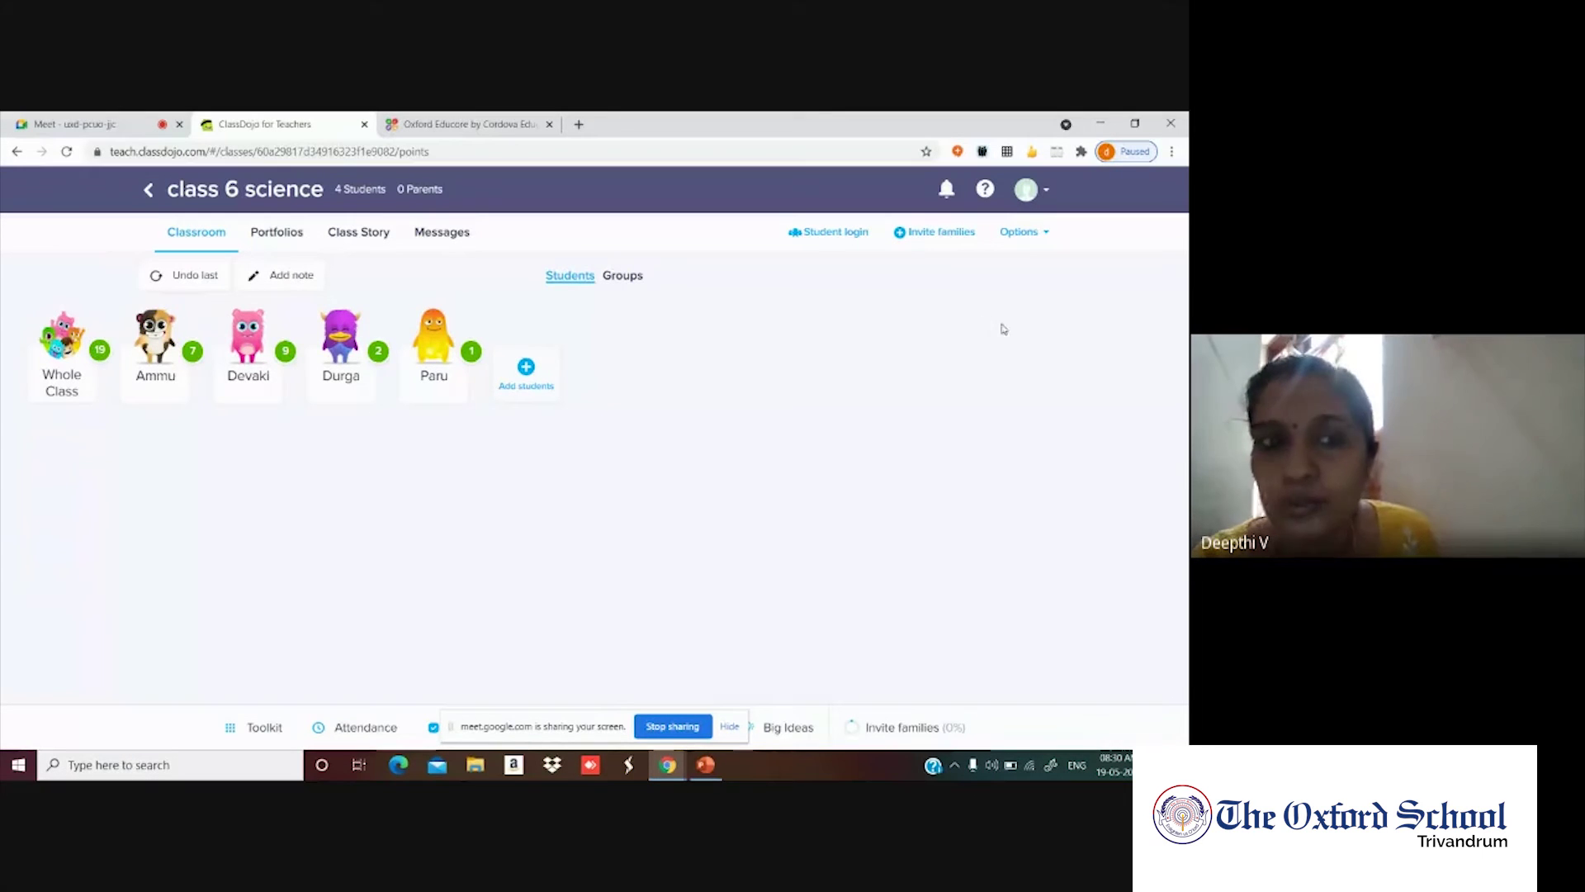
click(921, 232)
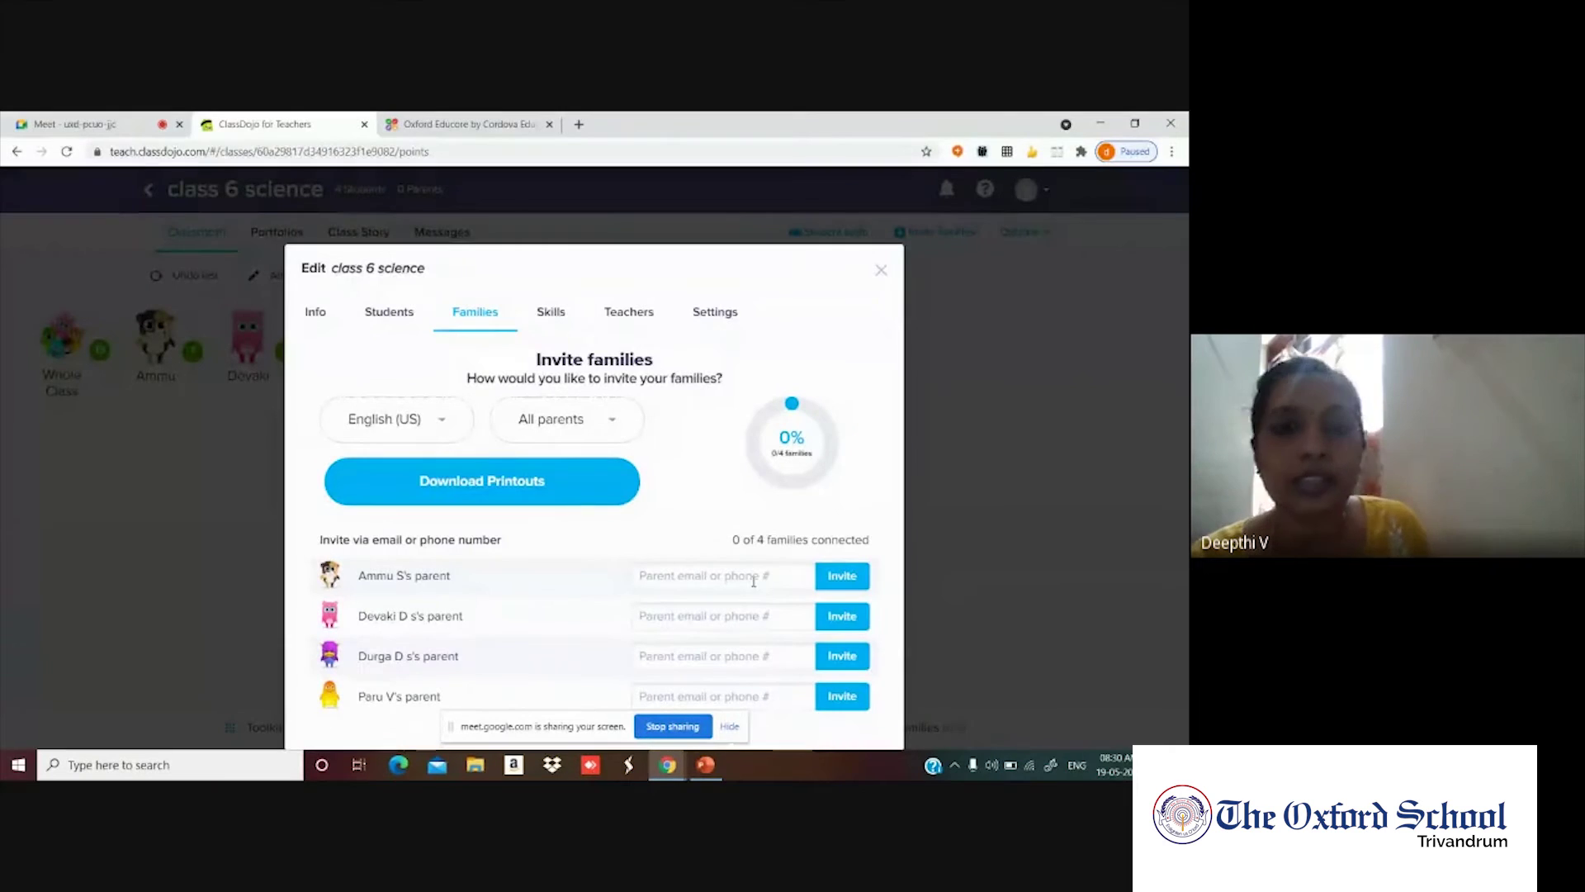
click(881, 271)
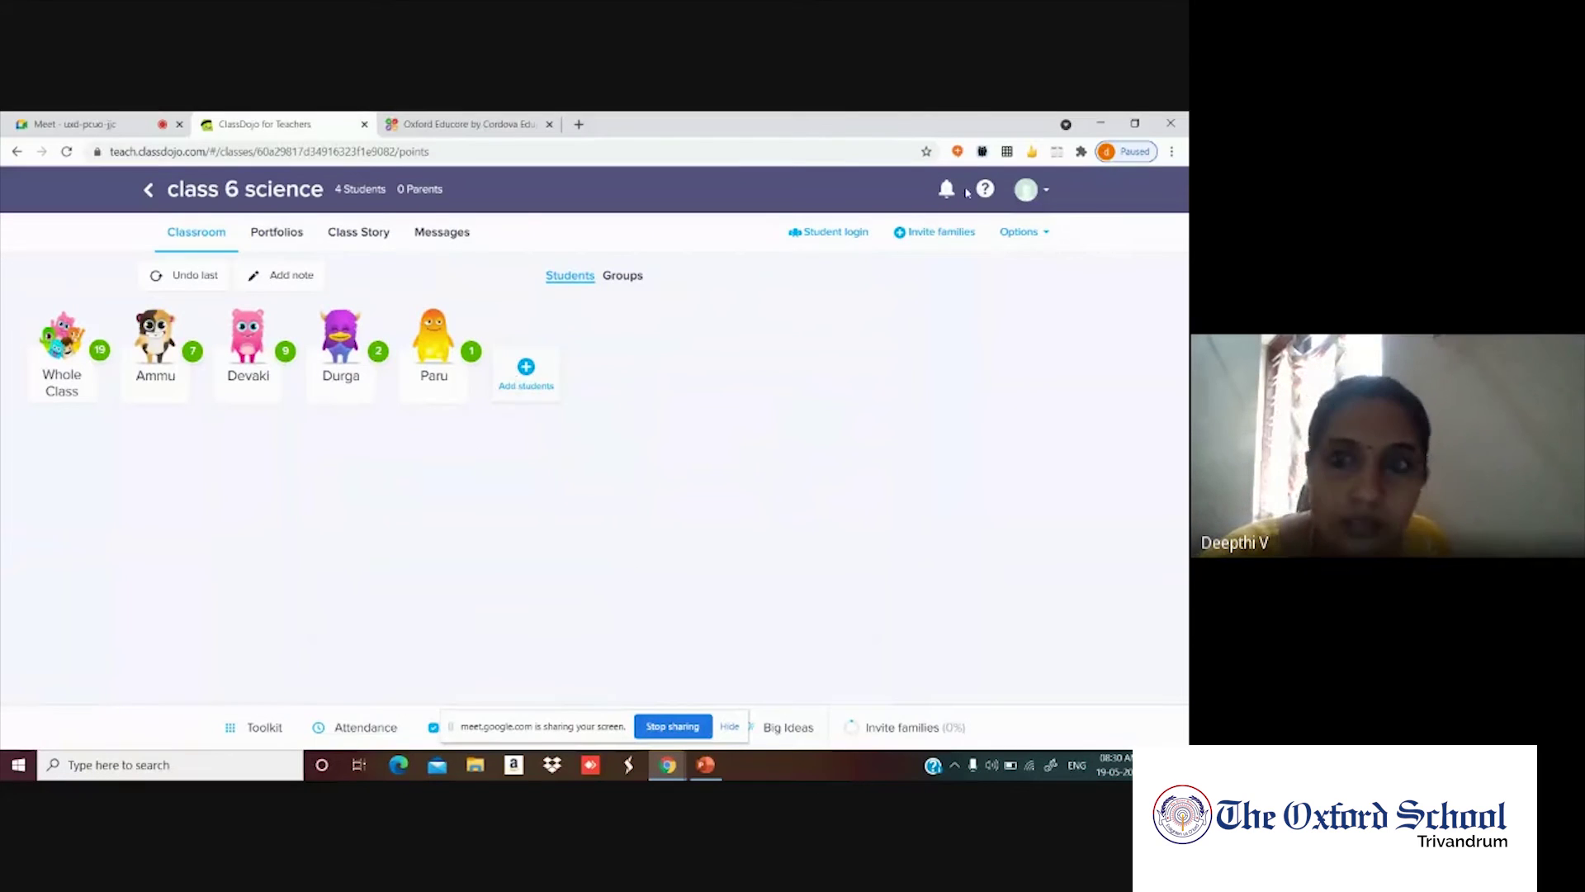
View the class's co-teacher invitation form and the prompt for disabling Class Story comments, leaving comments enabled.
click(1044, 233)
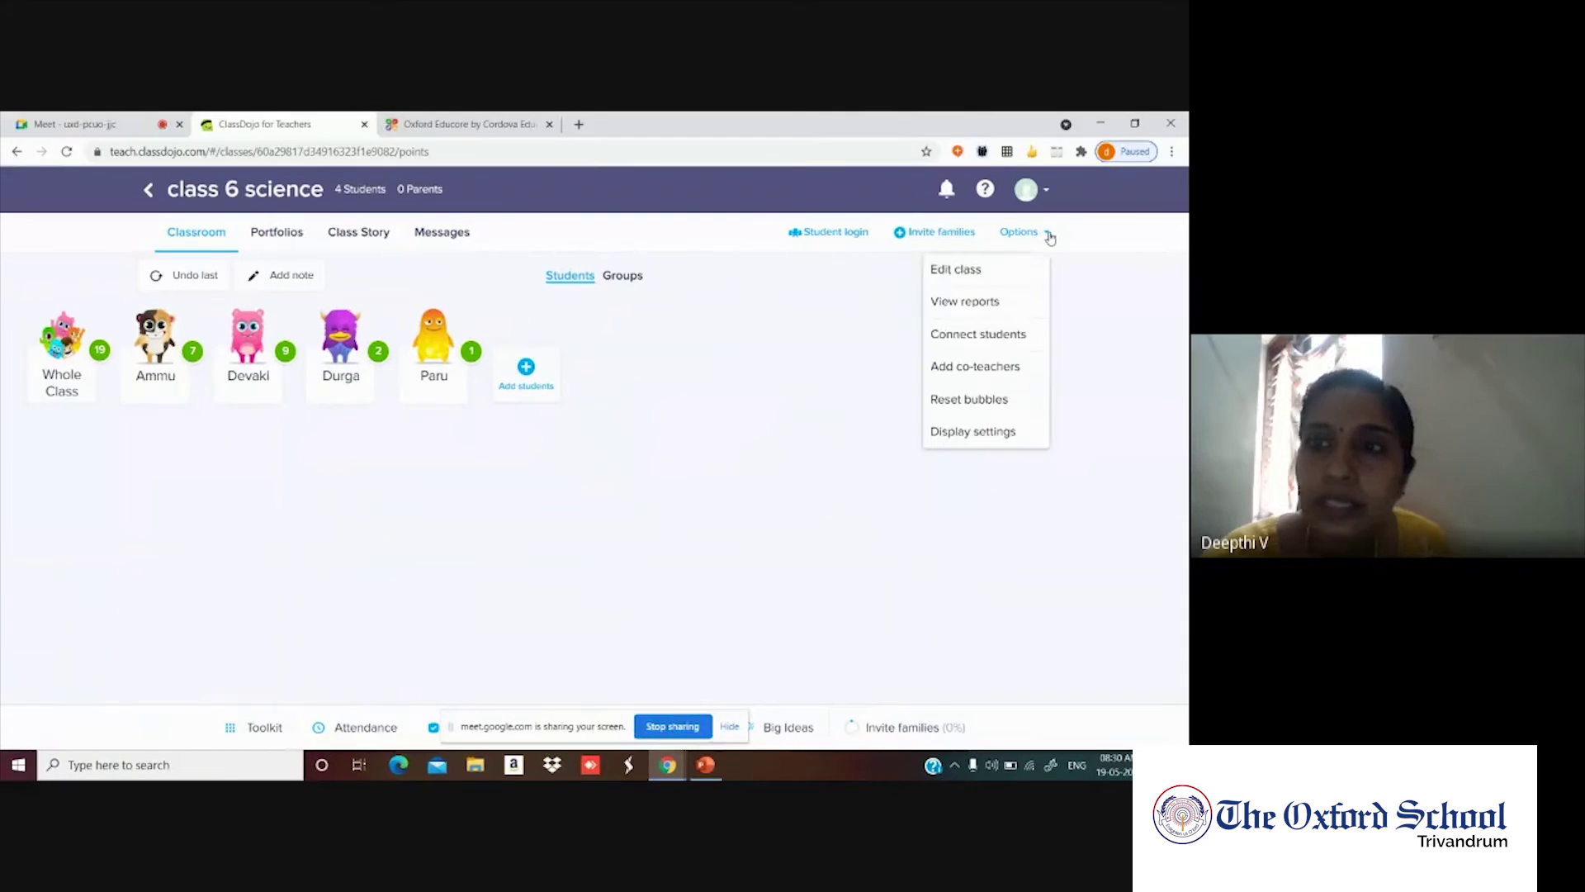
click(1003, 372)
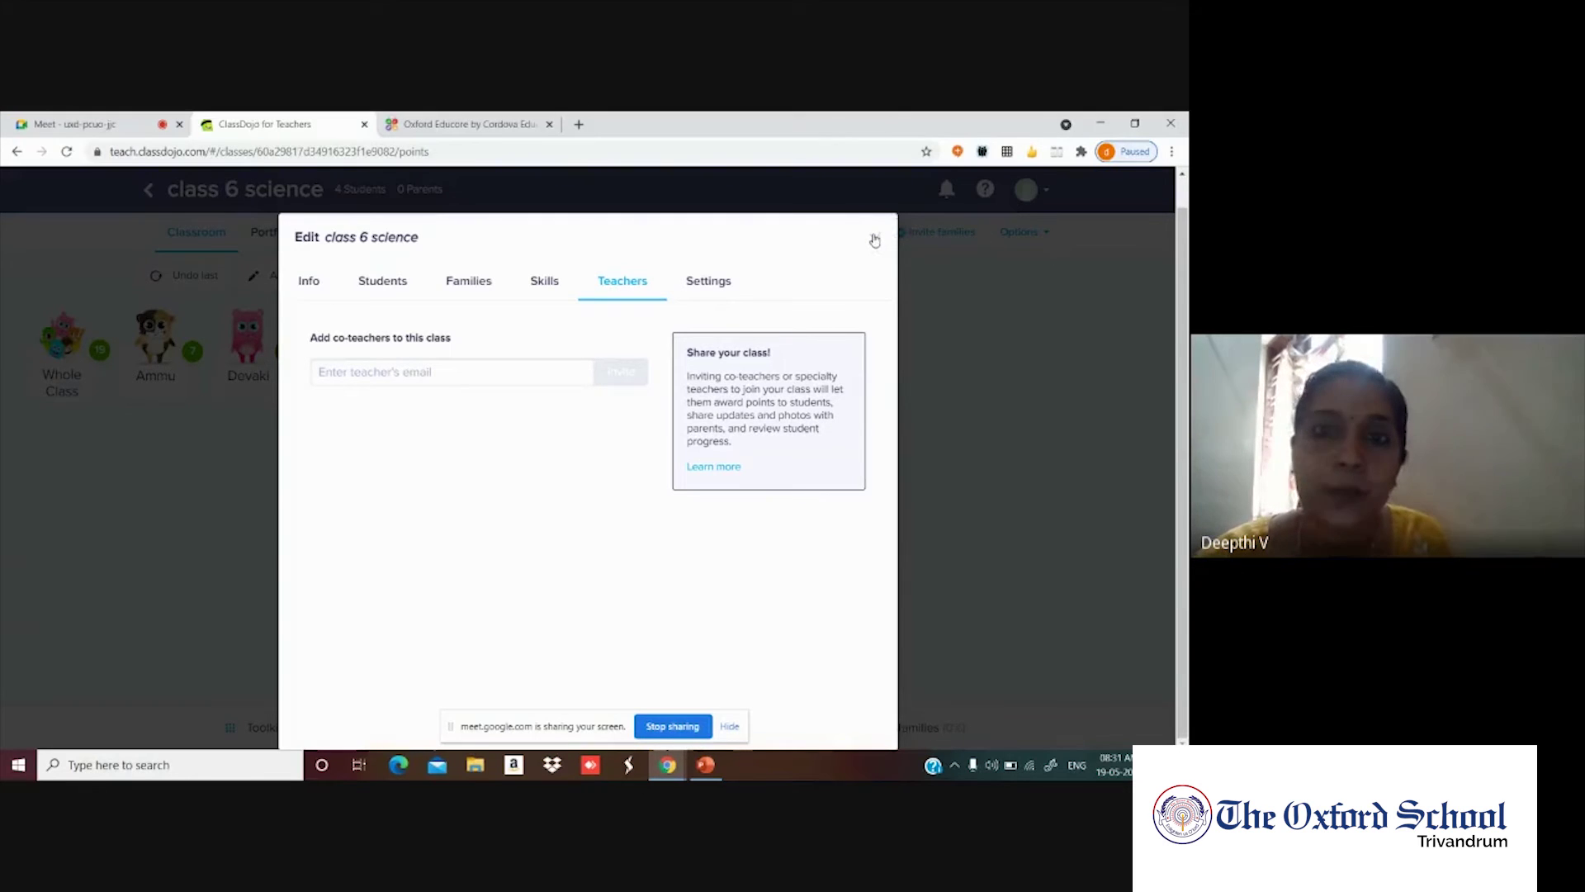
click(715, 283)
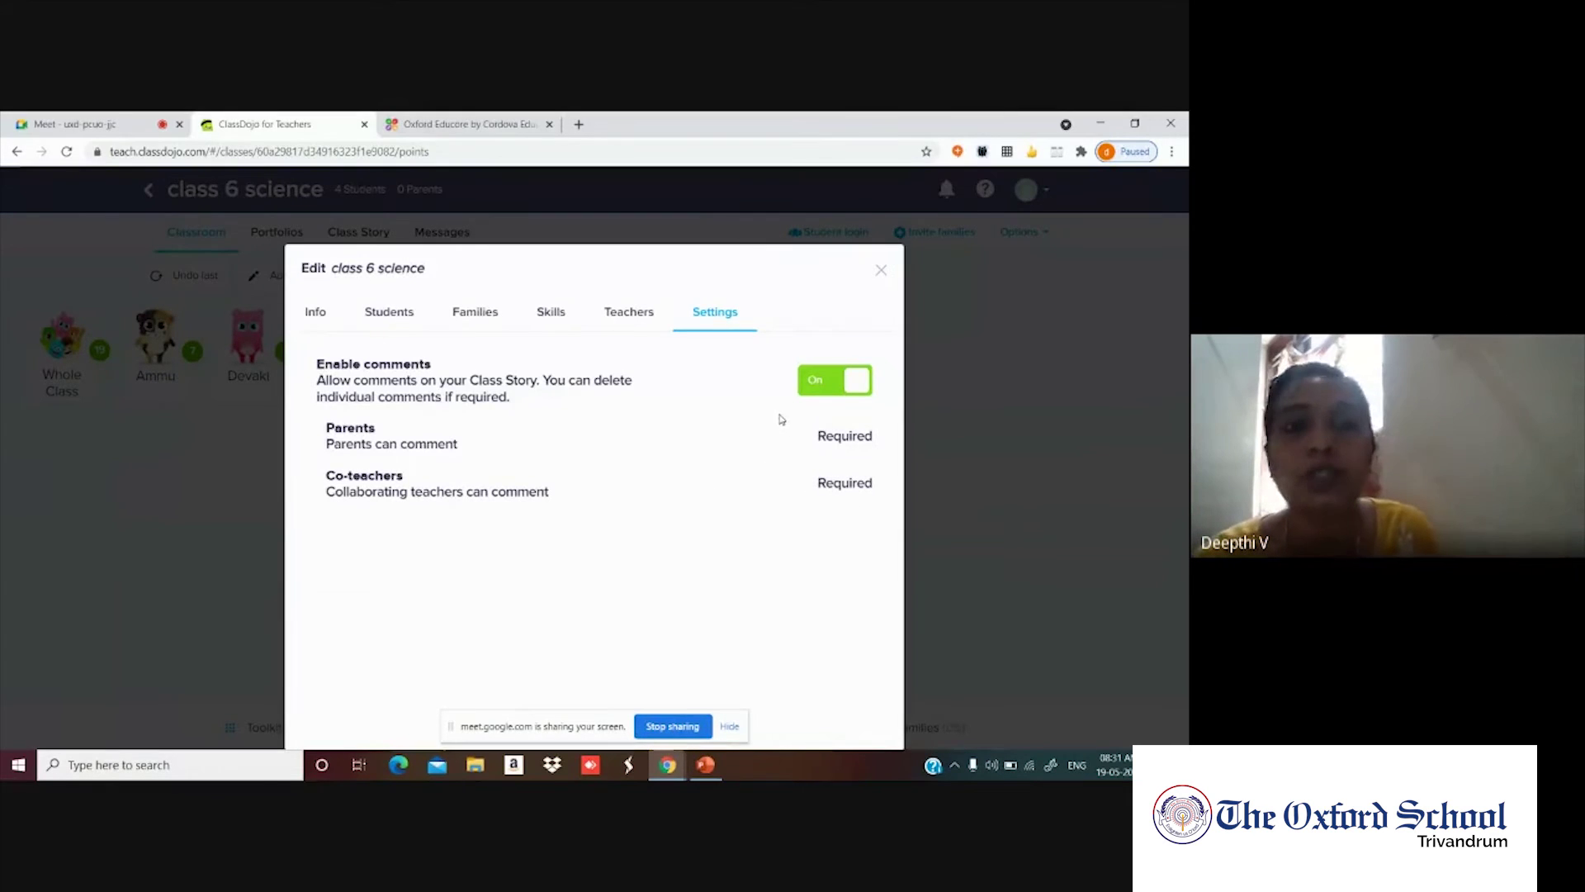
click(819, 383)
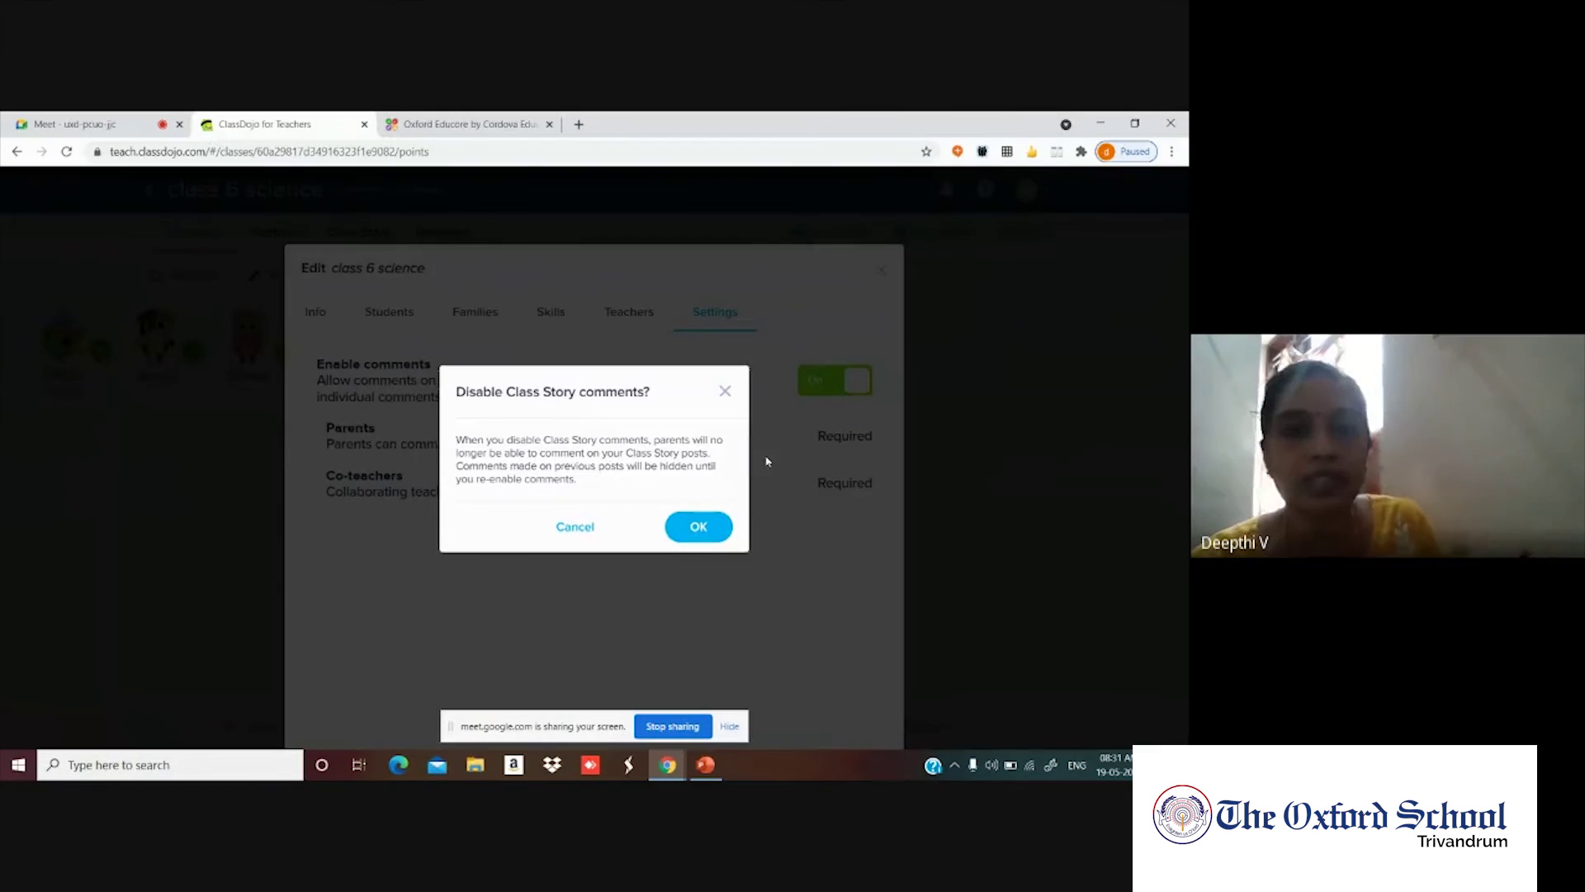
click(725, 393)
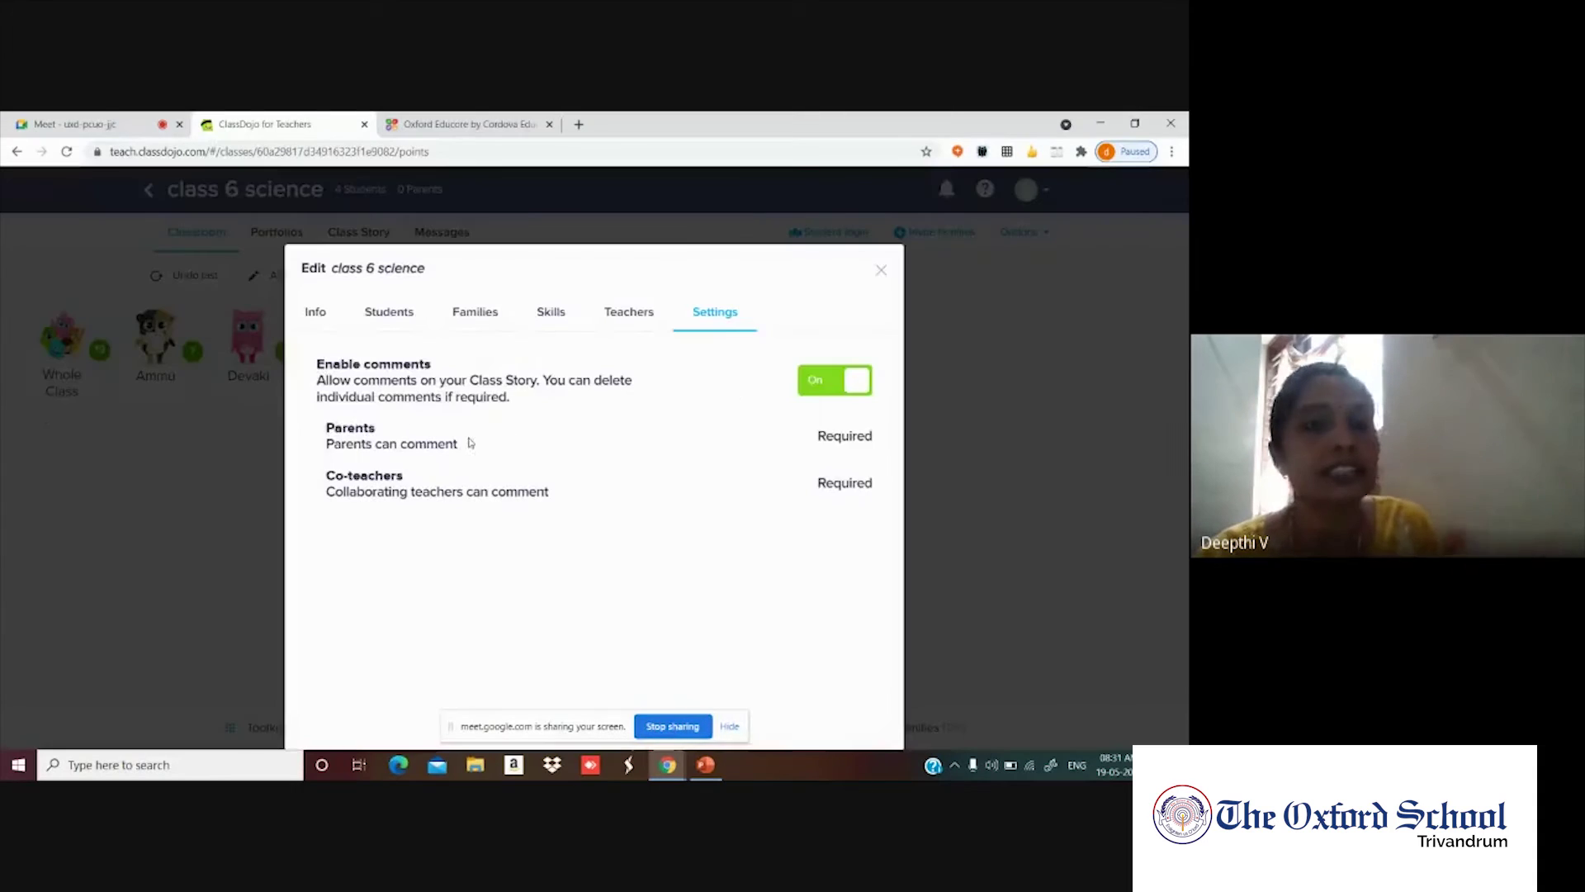
Review the teachers, skills, families and students sections of the class 6 science settings and close them.
click(636, 314)
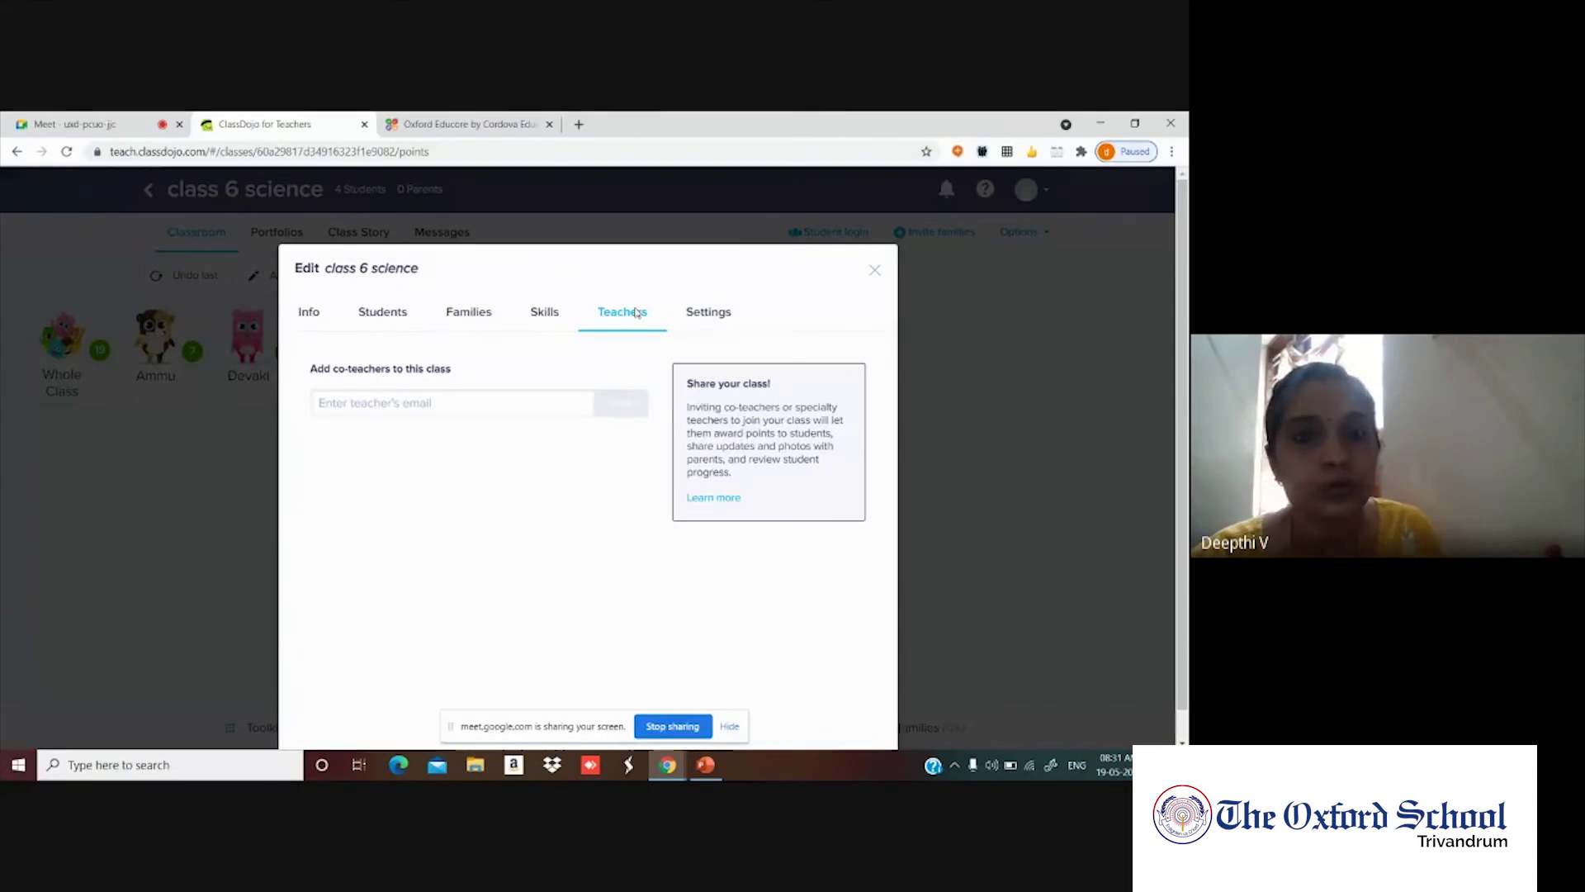
click(536, 319)
click(484, 317)
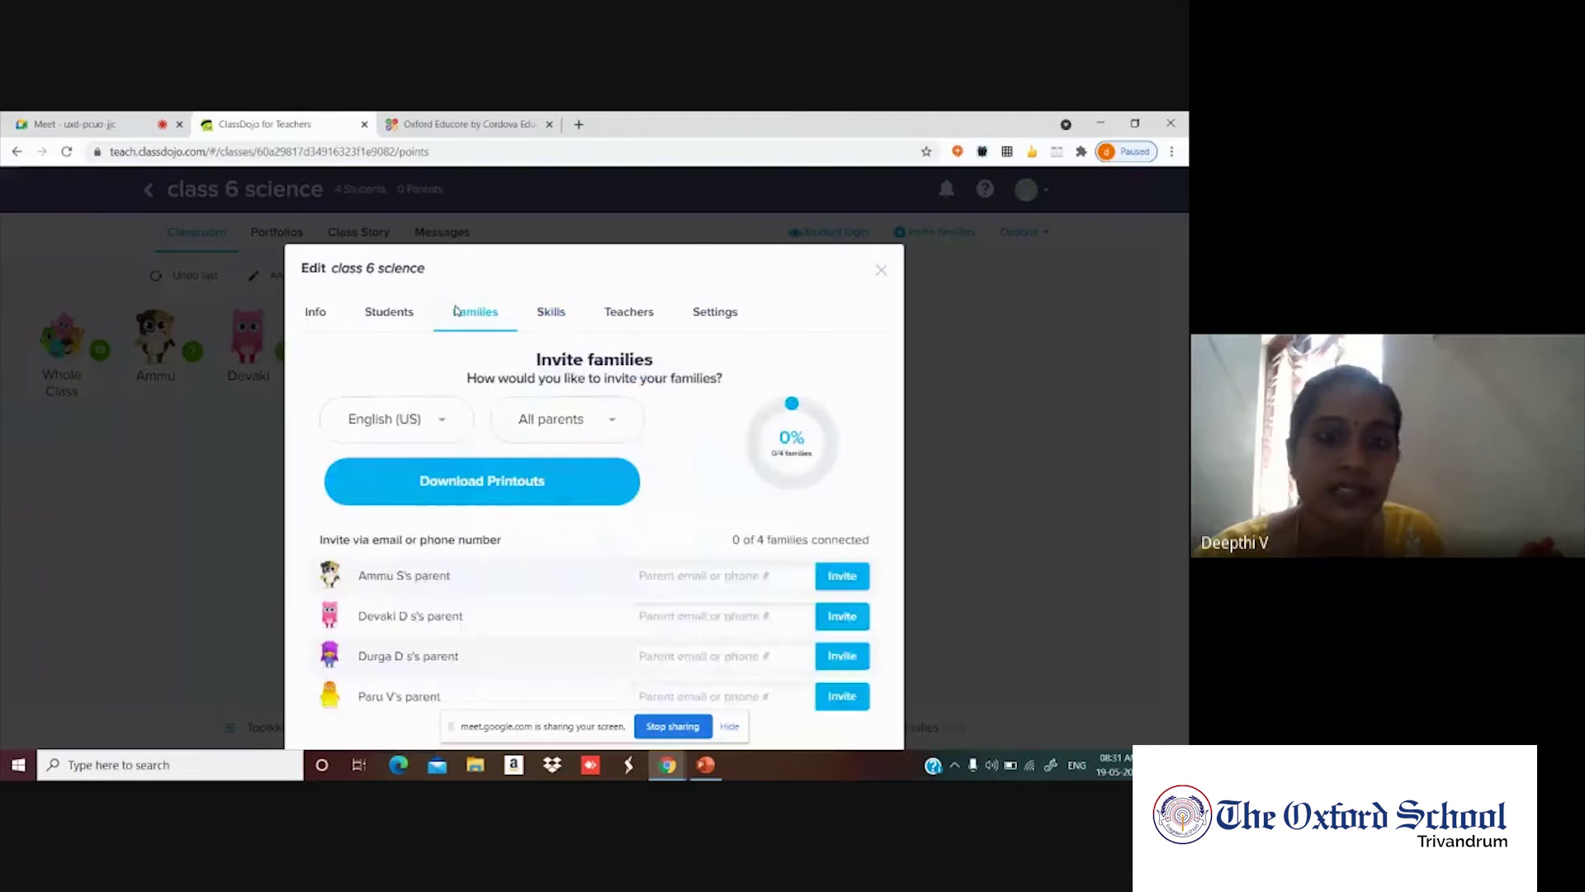
click(394, 313)
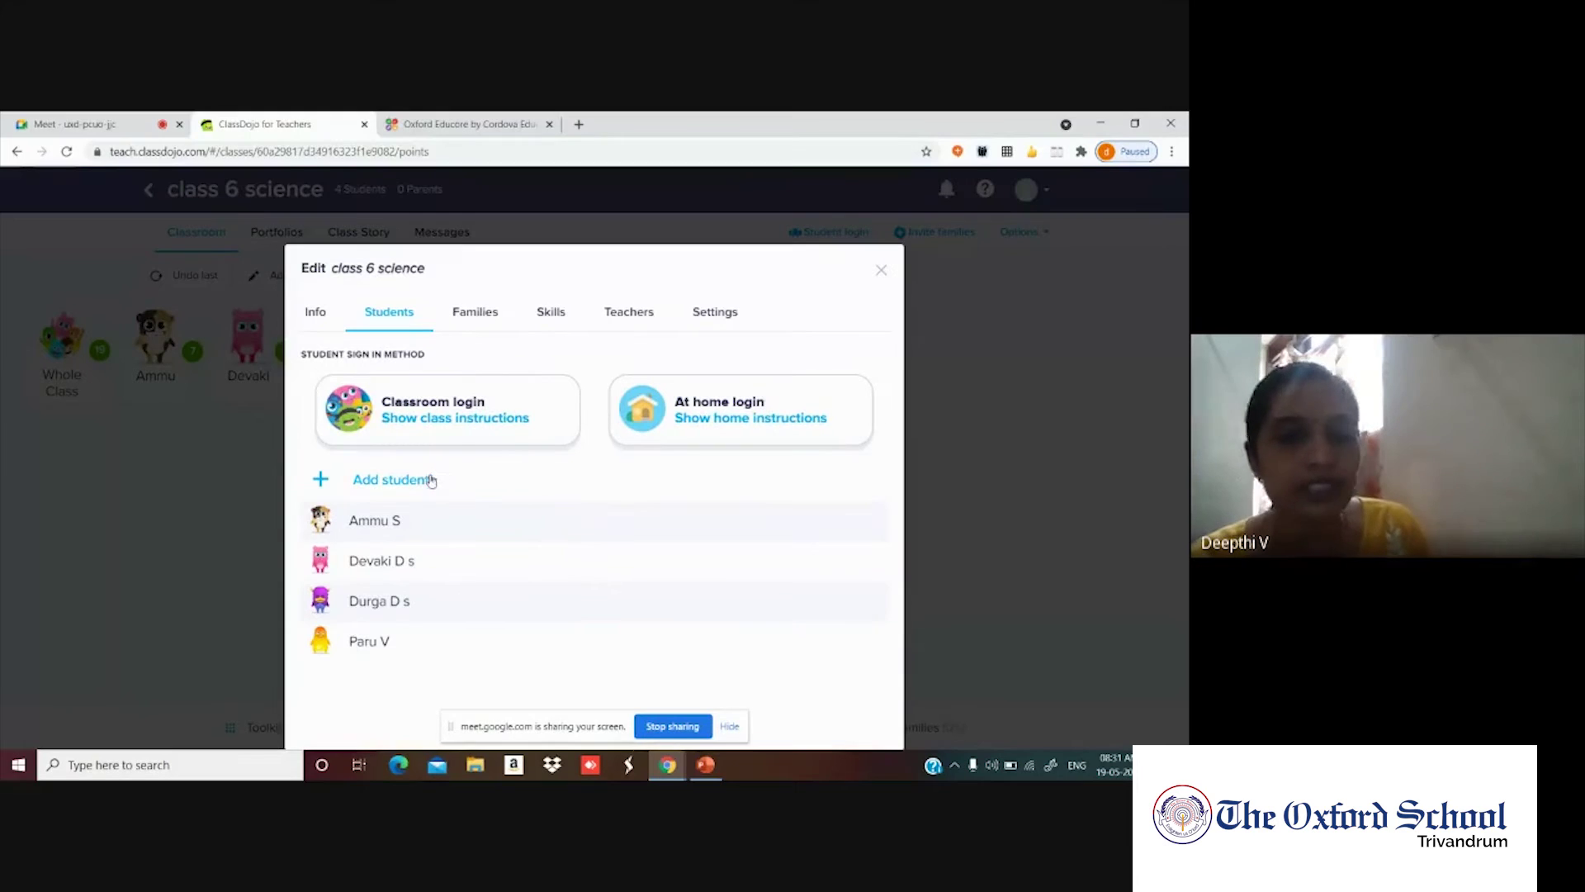
click(878, 273)
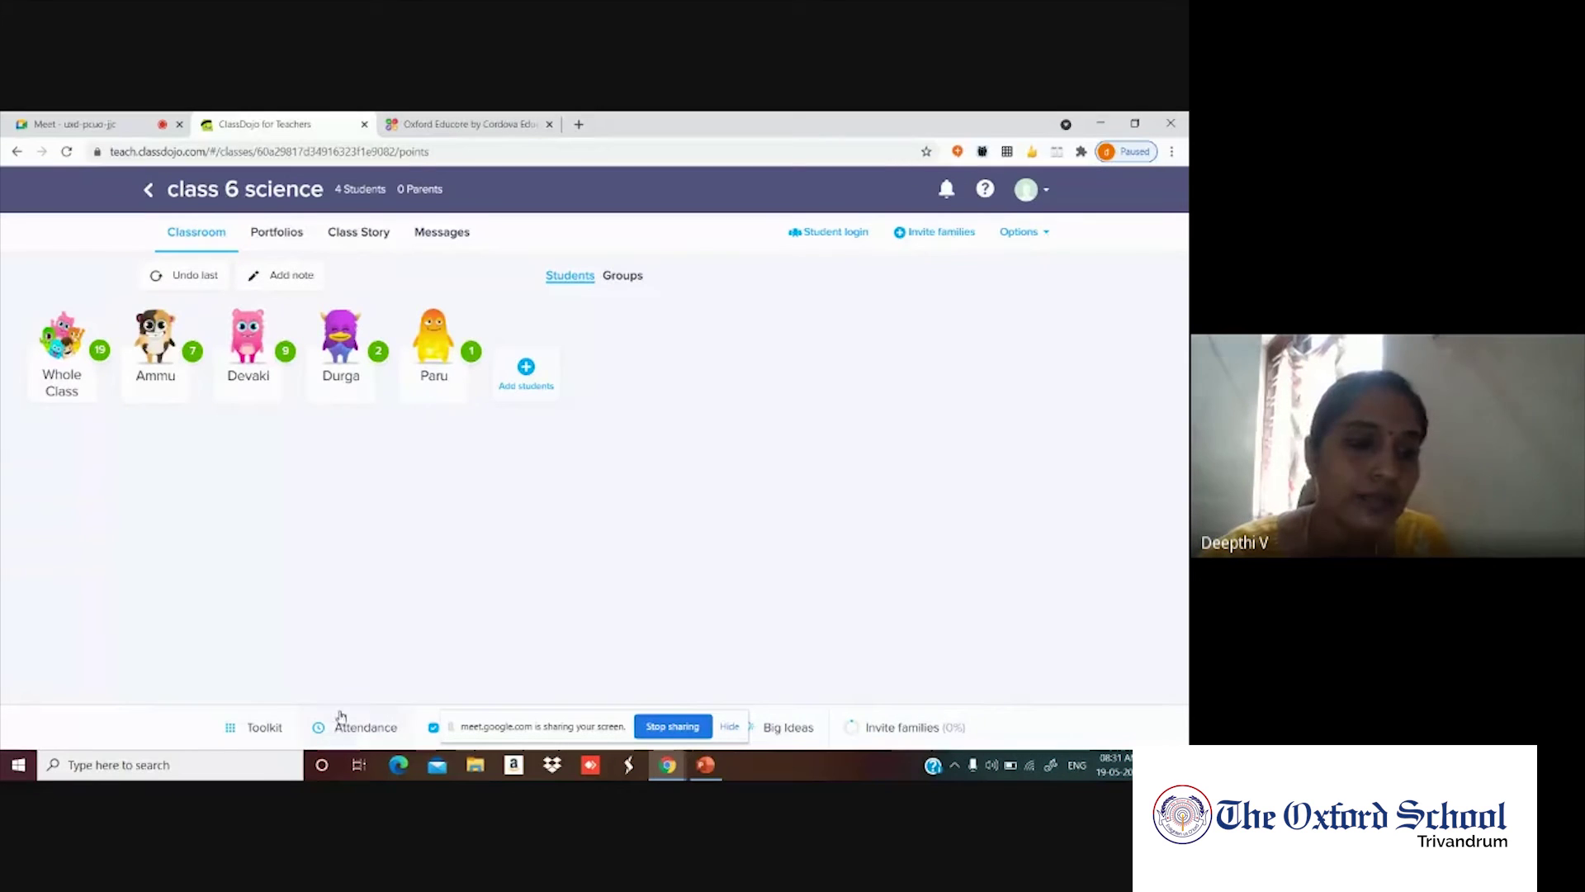
View the class's student groups, check the chat and participant list in Google Meet, and return to ClassDojo.
click(629, 274)
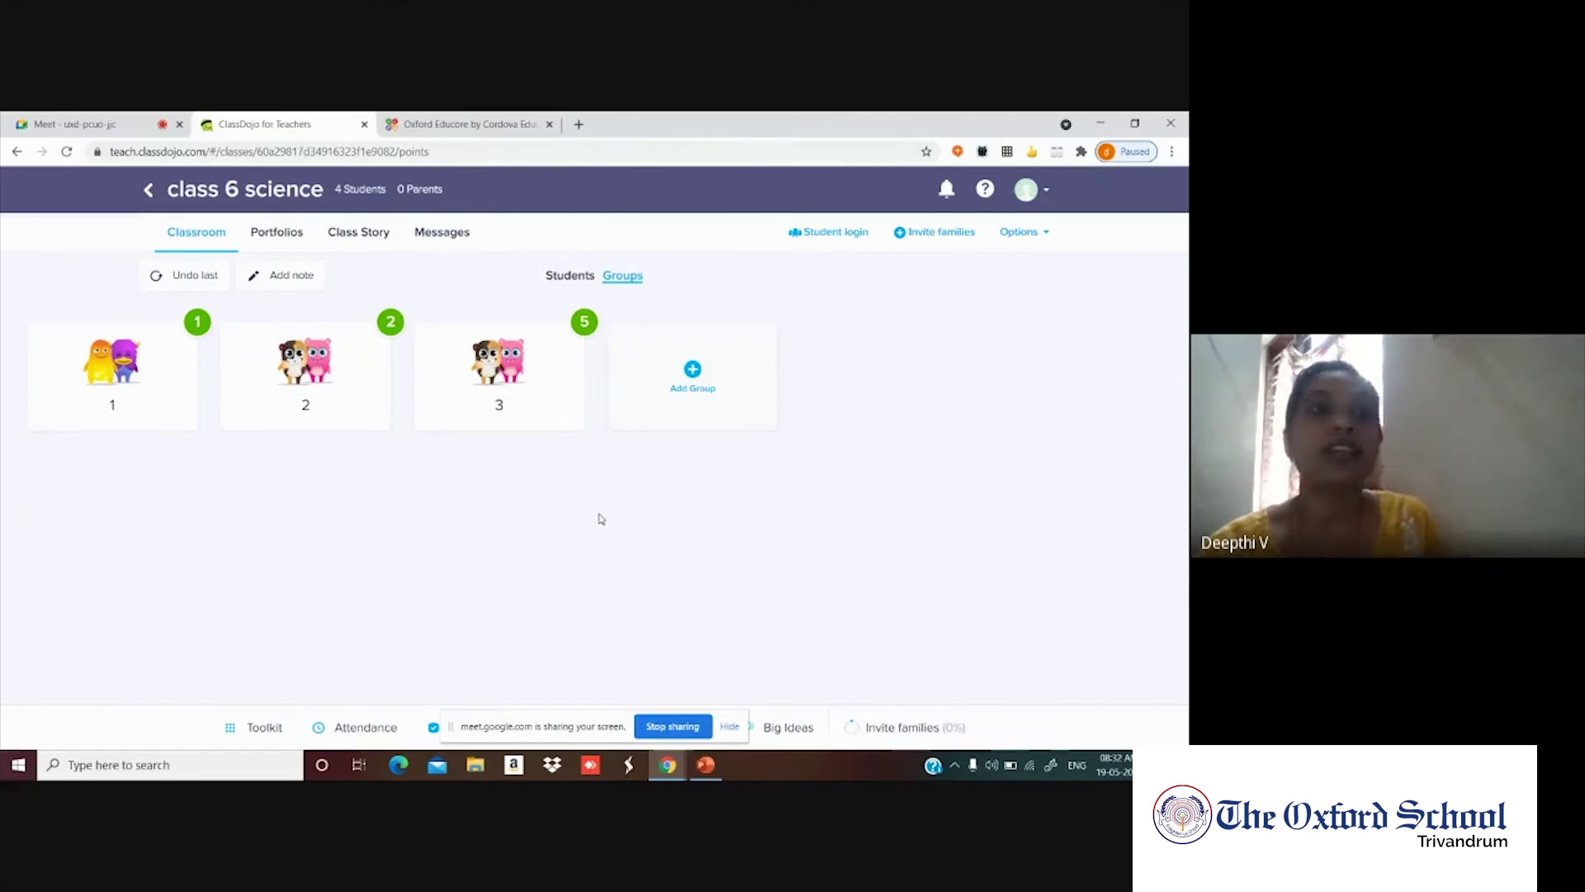
click(72, 126)
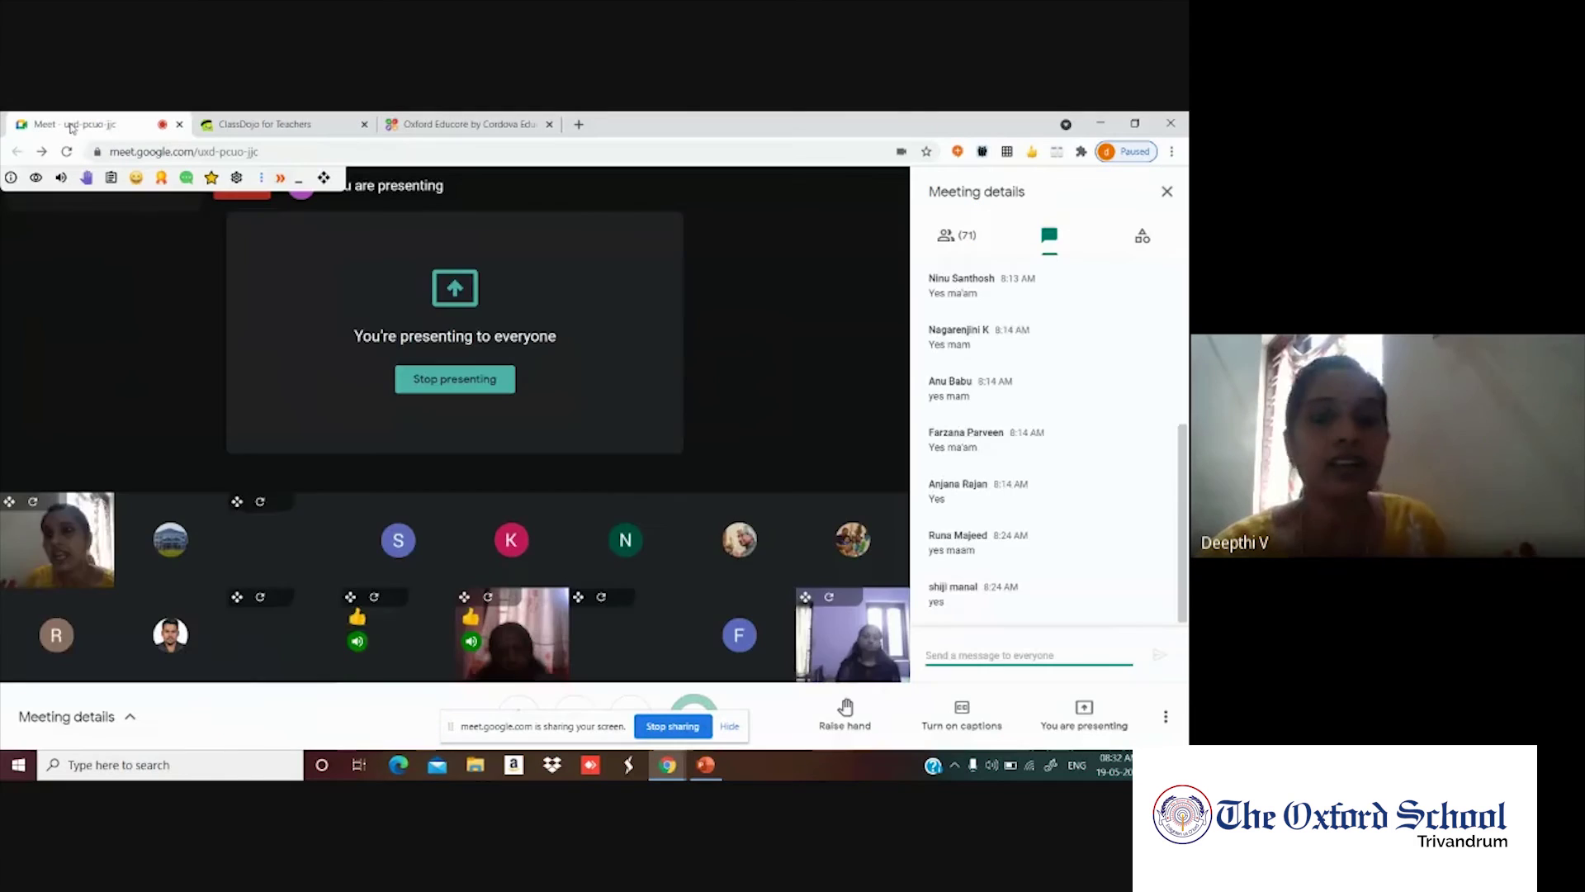
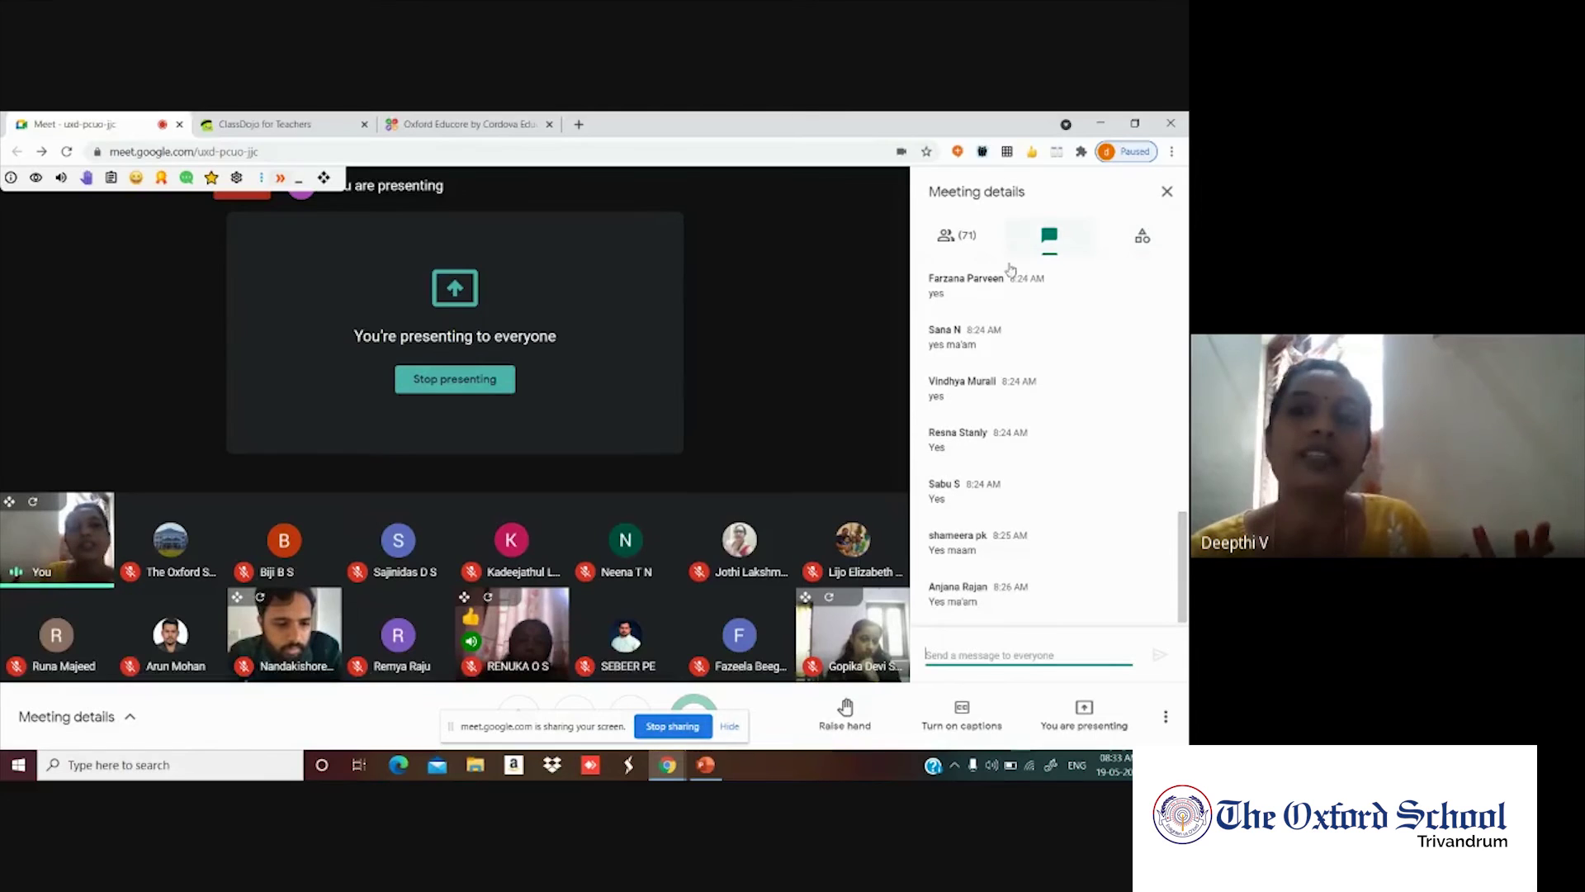
click(958, 235)
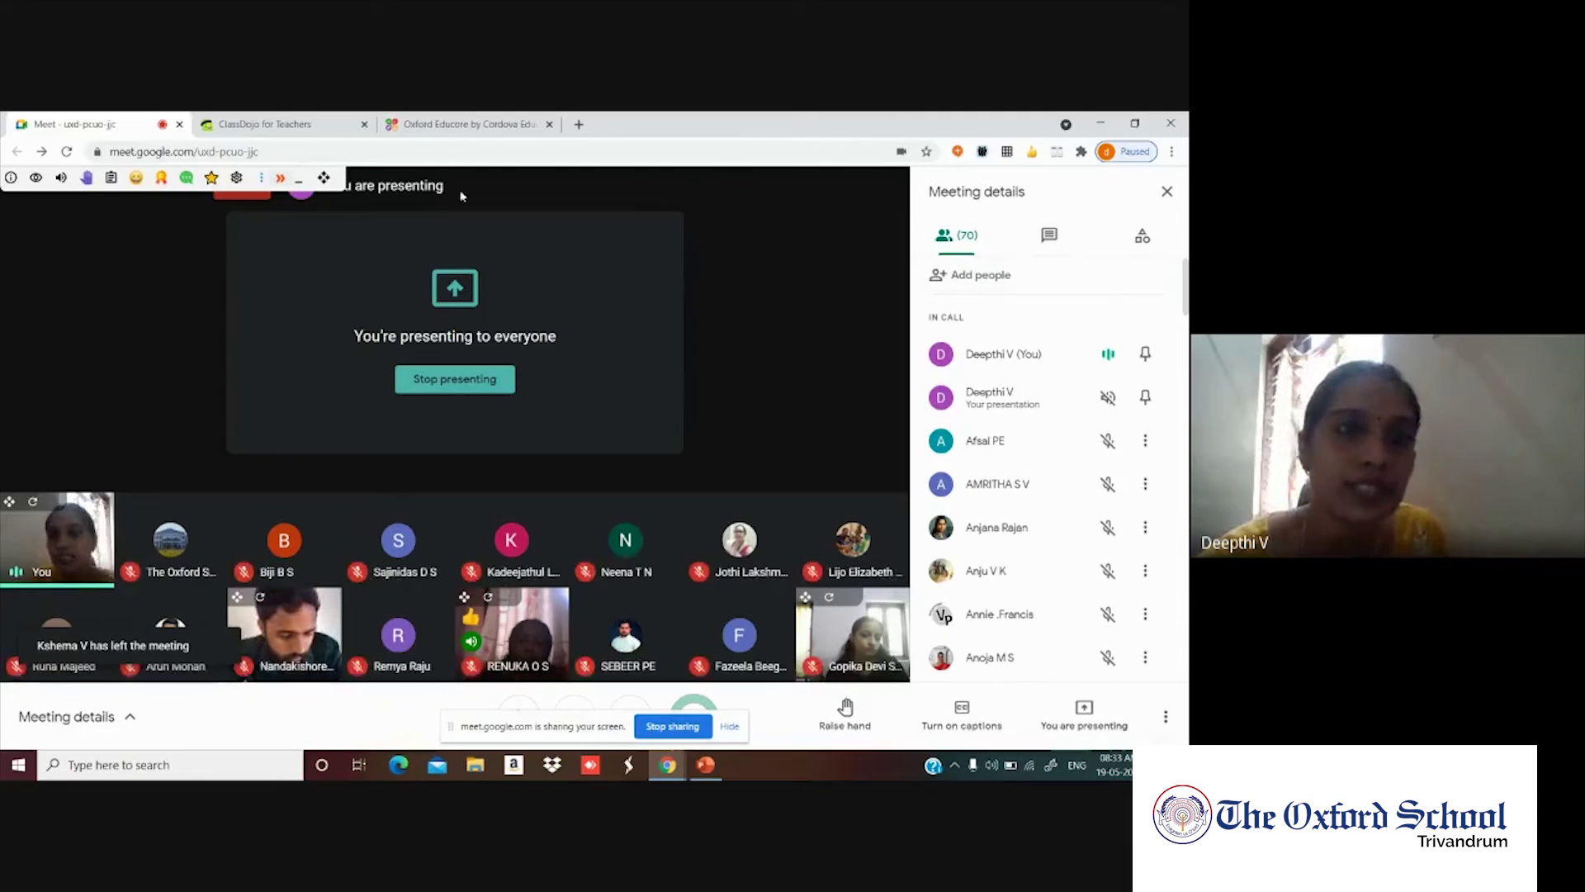
click(288, 129)
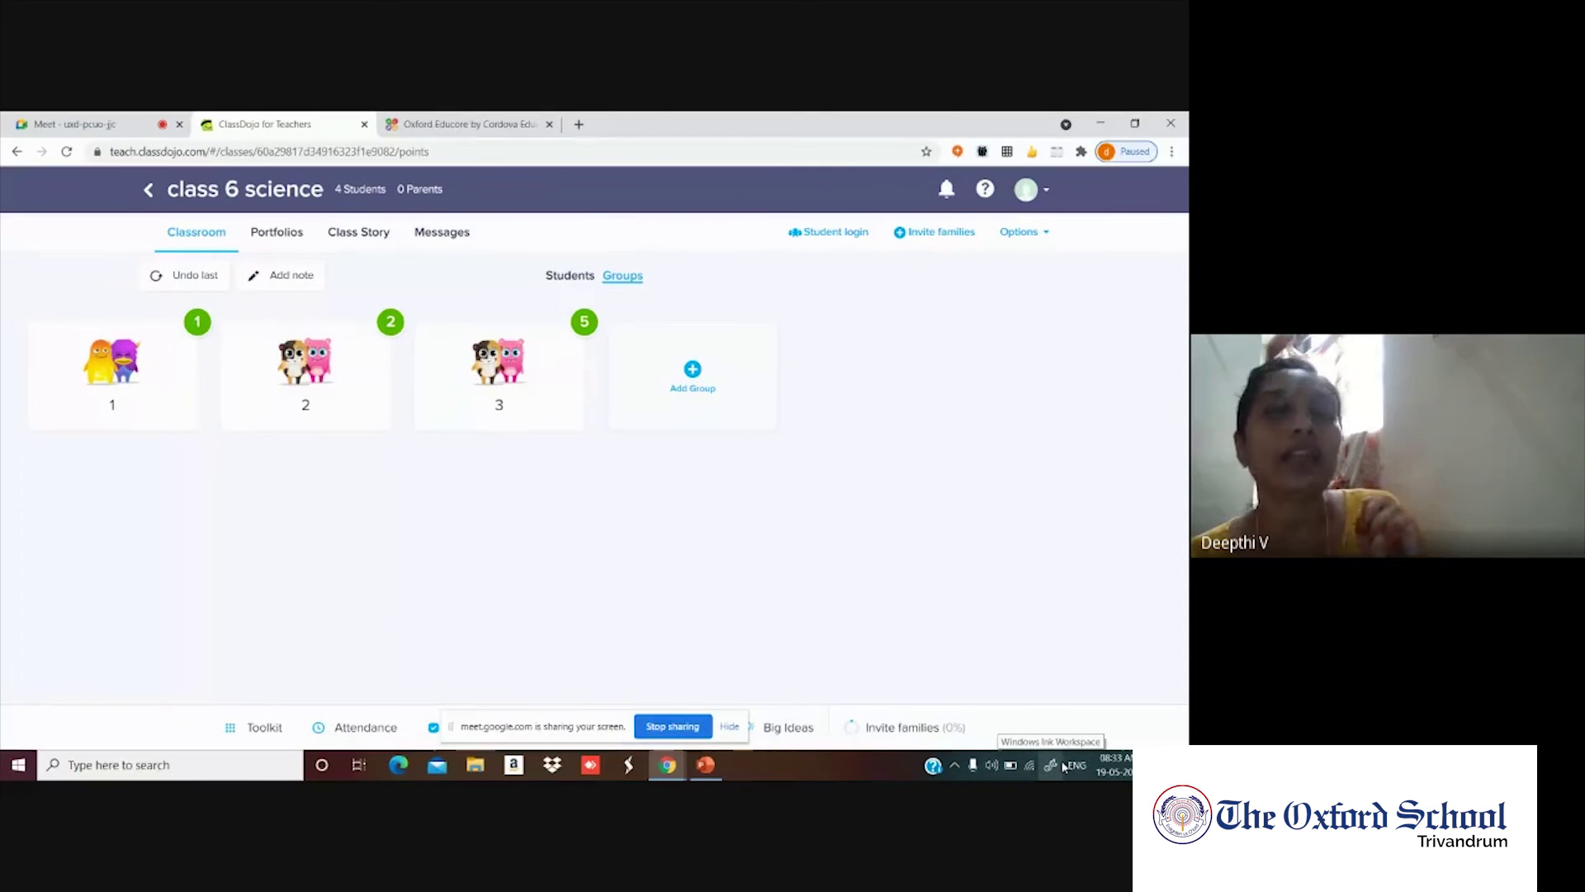
click(116, 124)
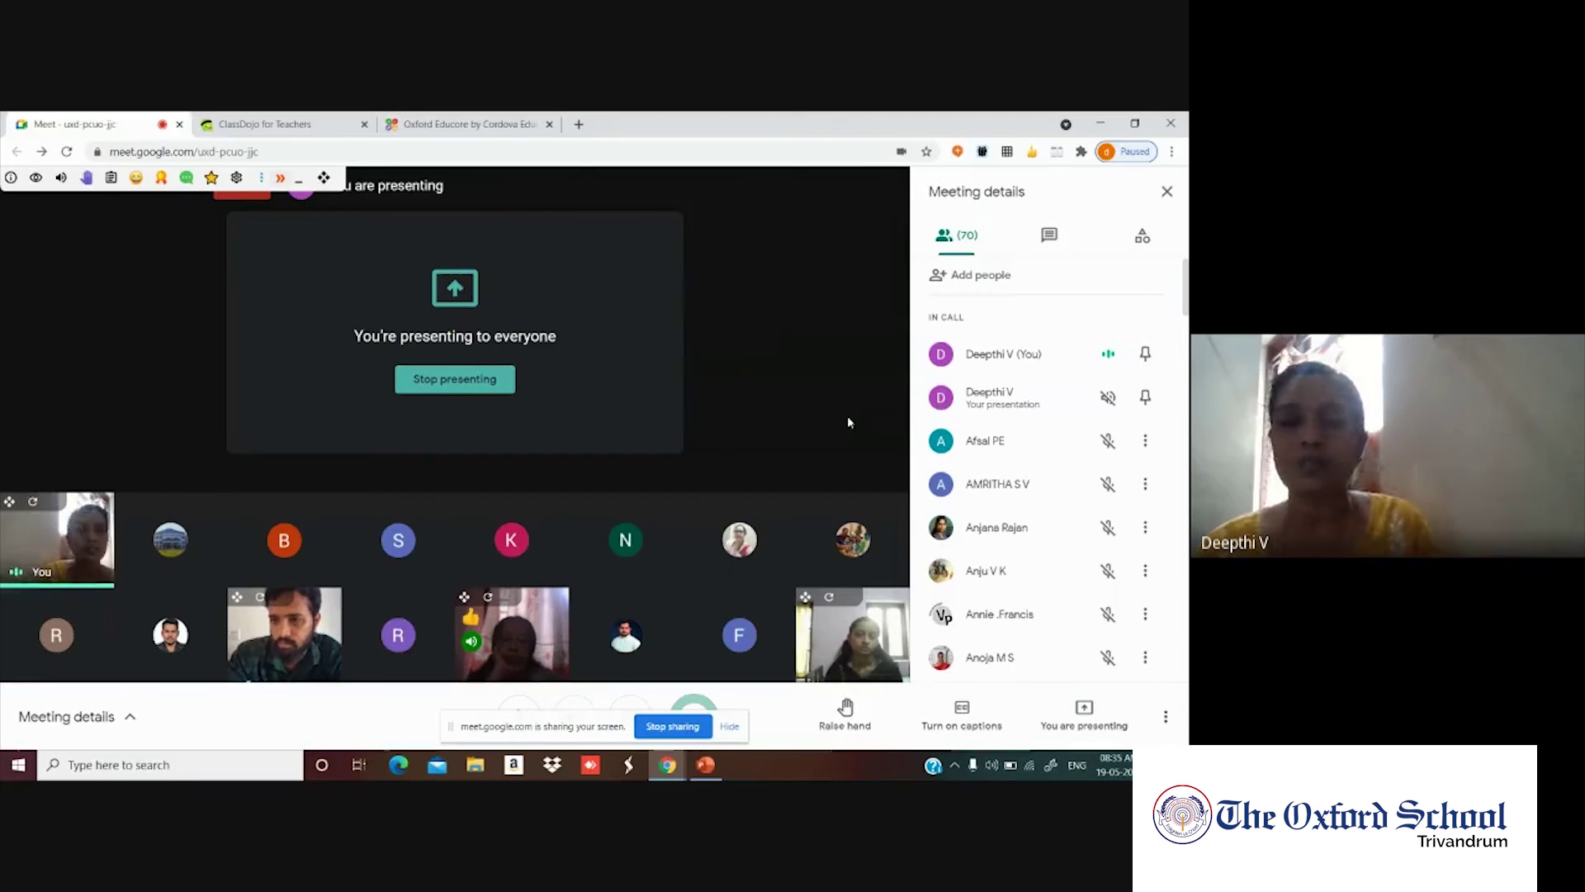
click(263, 125)
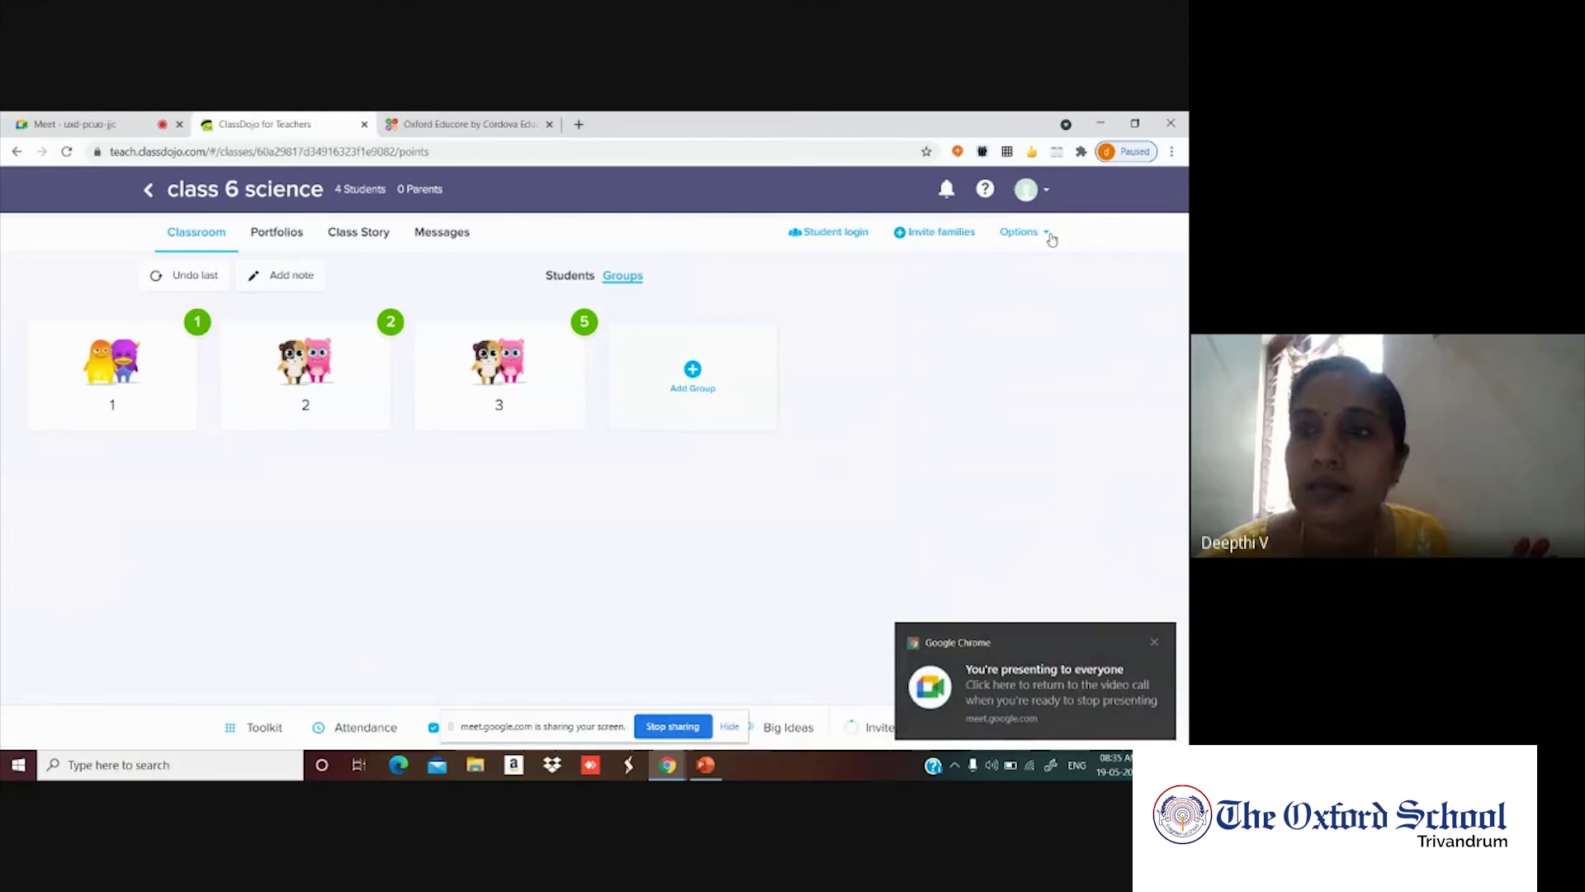
View the whole-class report and the first student's feedback chart for this week.
click(1050, 237)
click(966, 303)
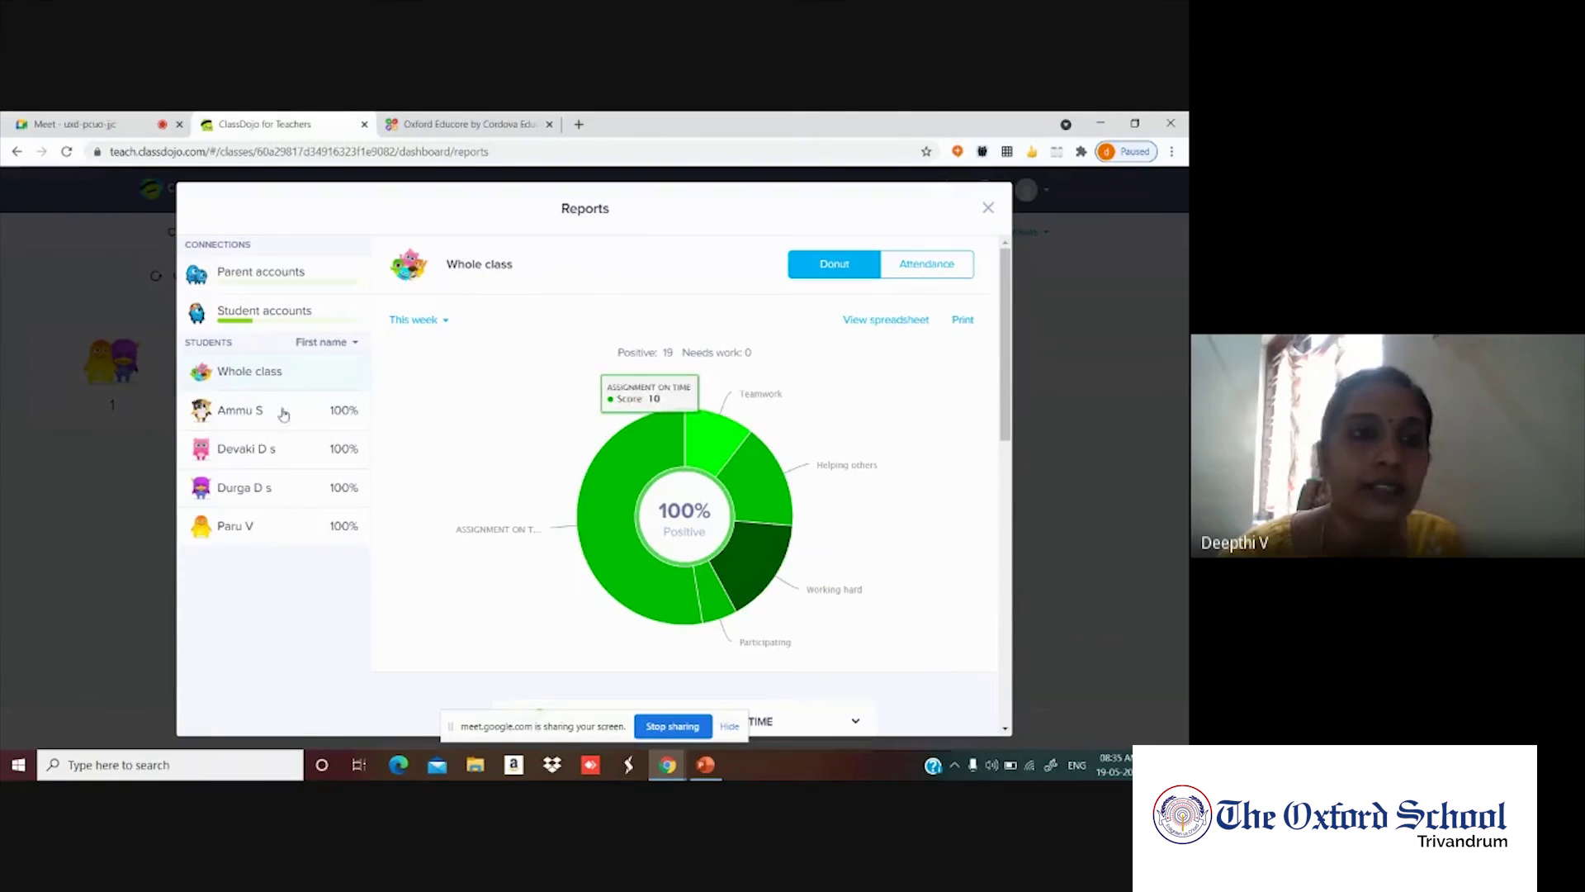
click(247, 415)
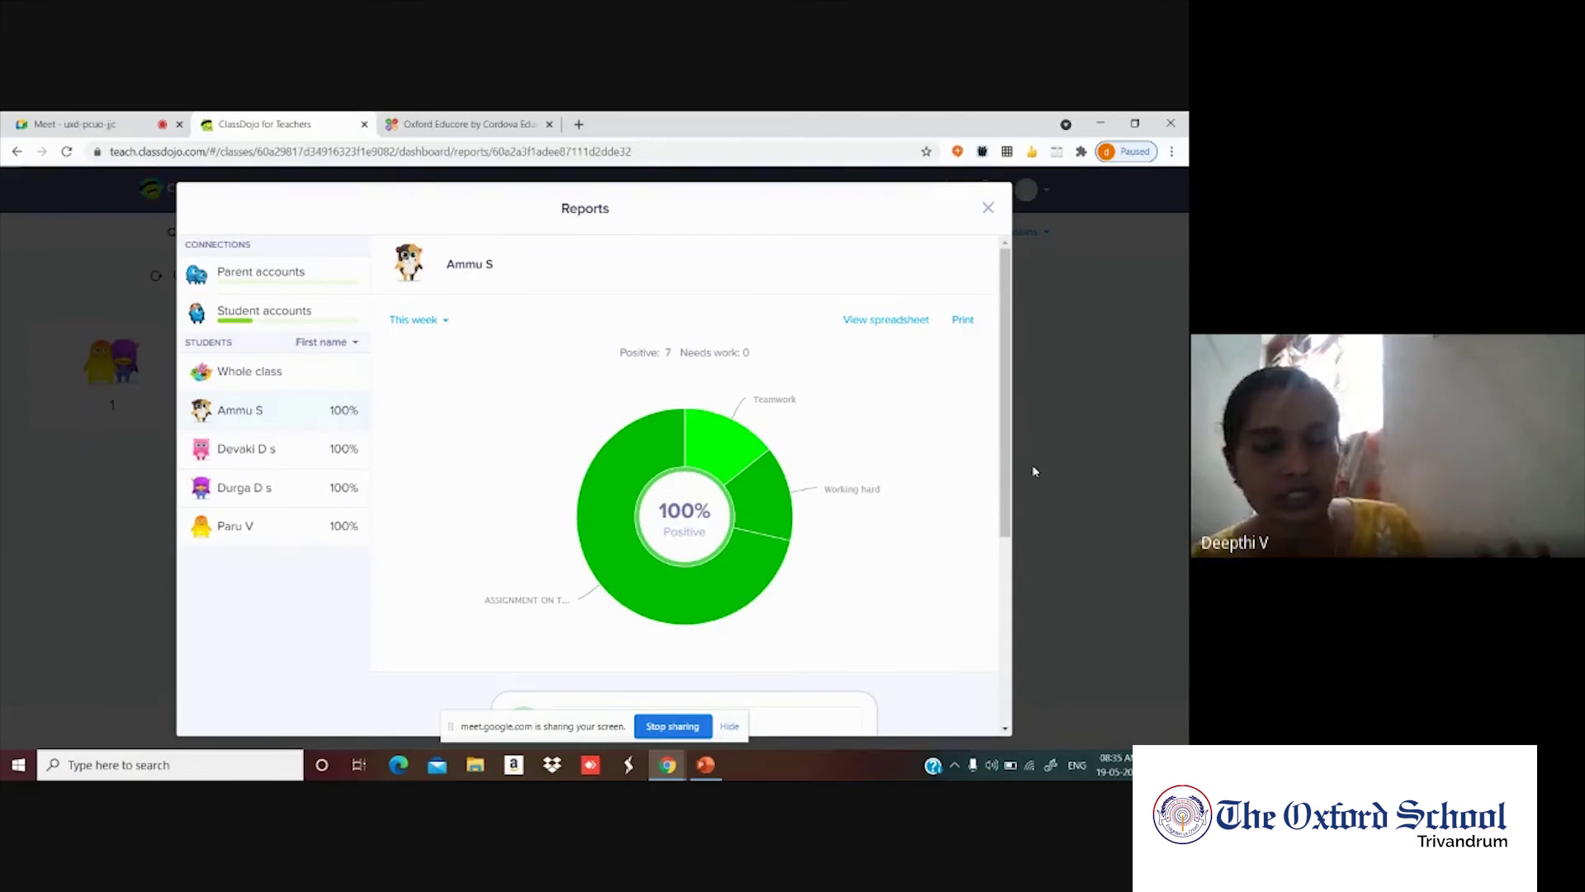
Download the first student's report as a spreadsheet, view it in Excel, and close the file and the reports.
click(901, 321)
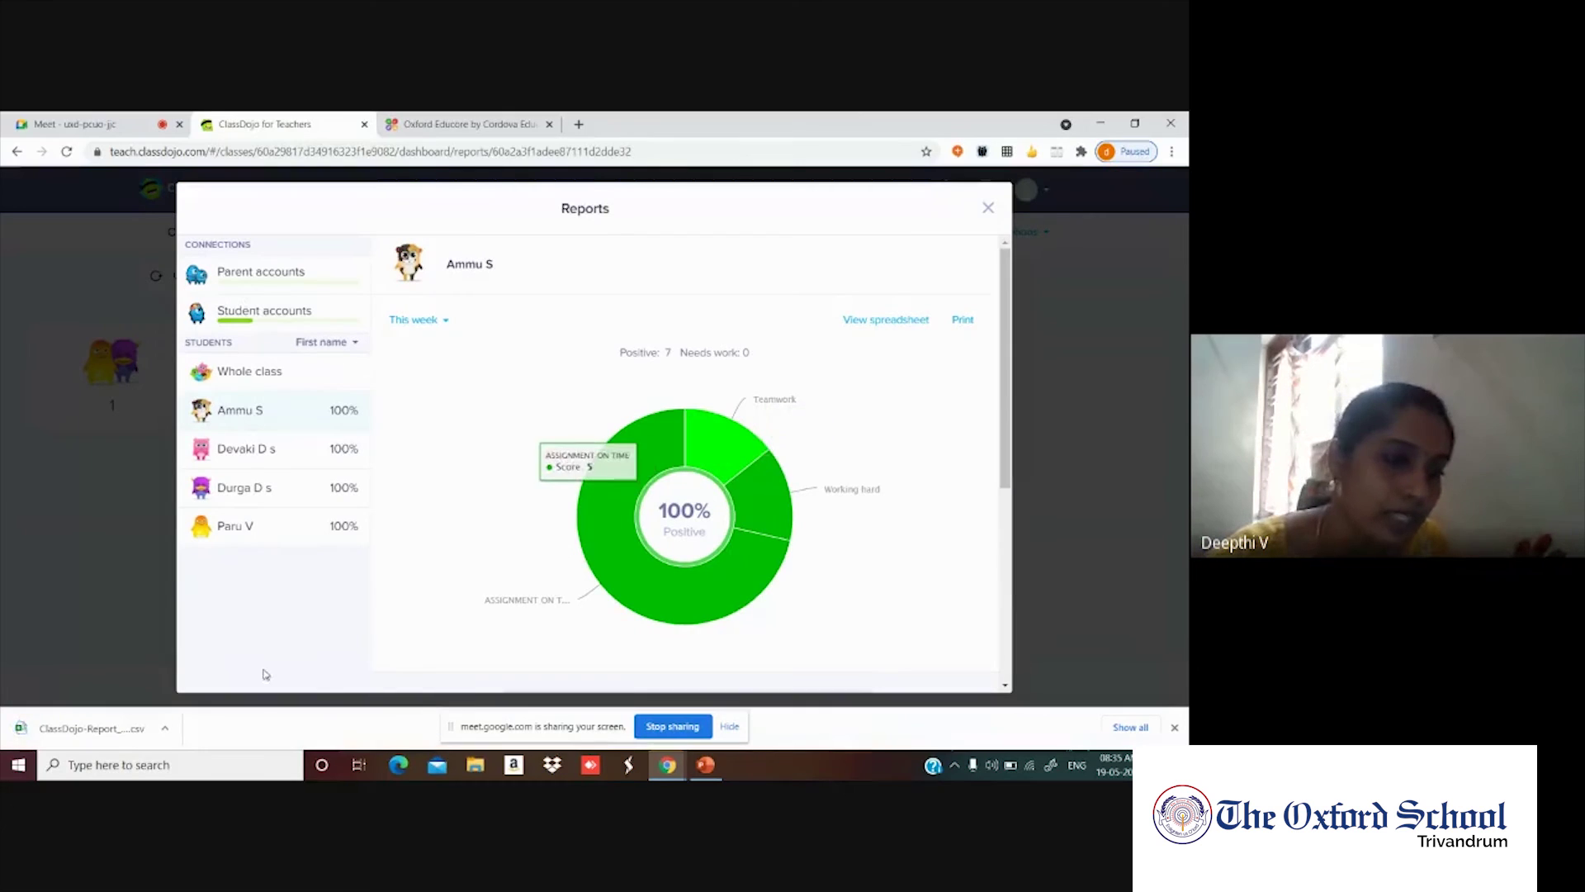
click(165, 729)
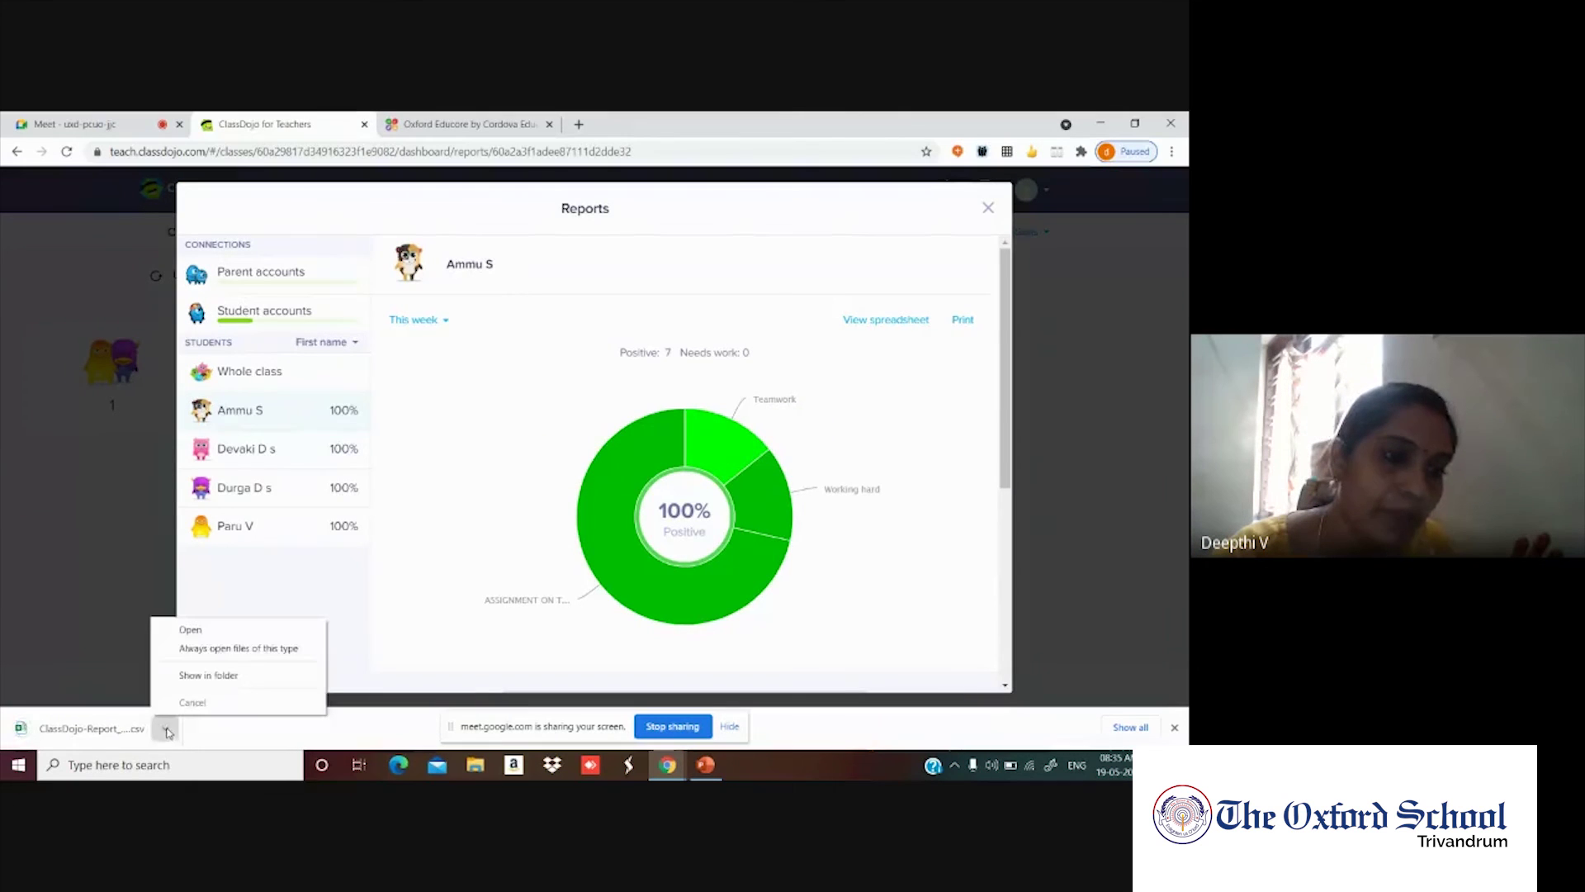
click(182, 631)
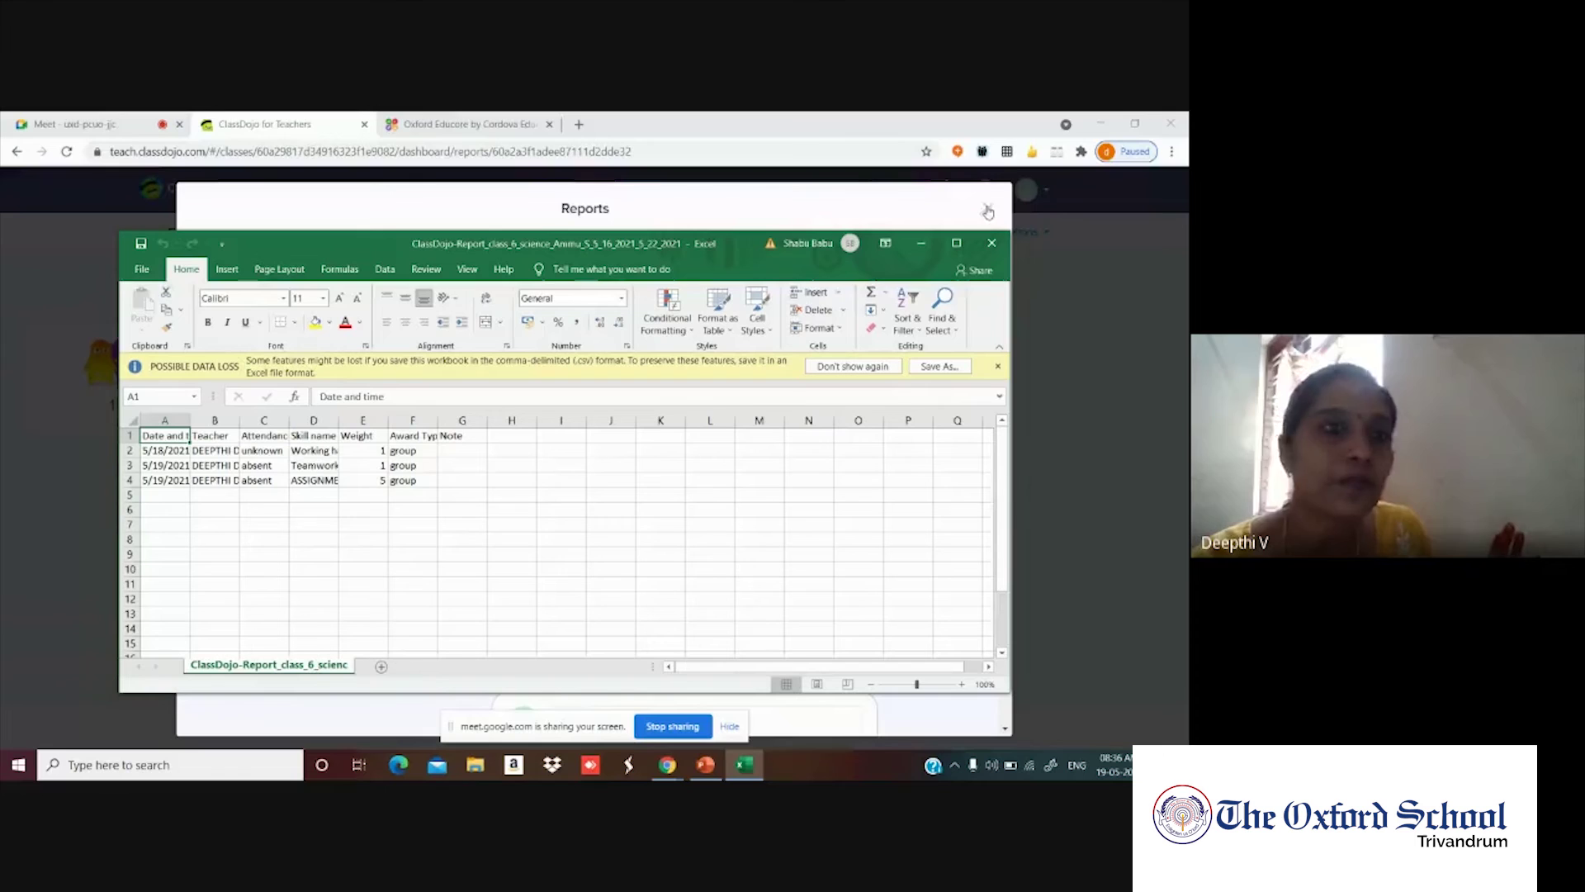
click(990, 245)
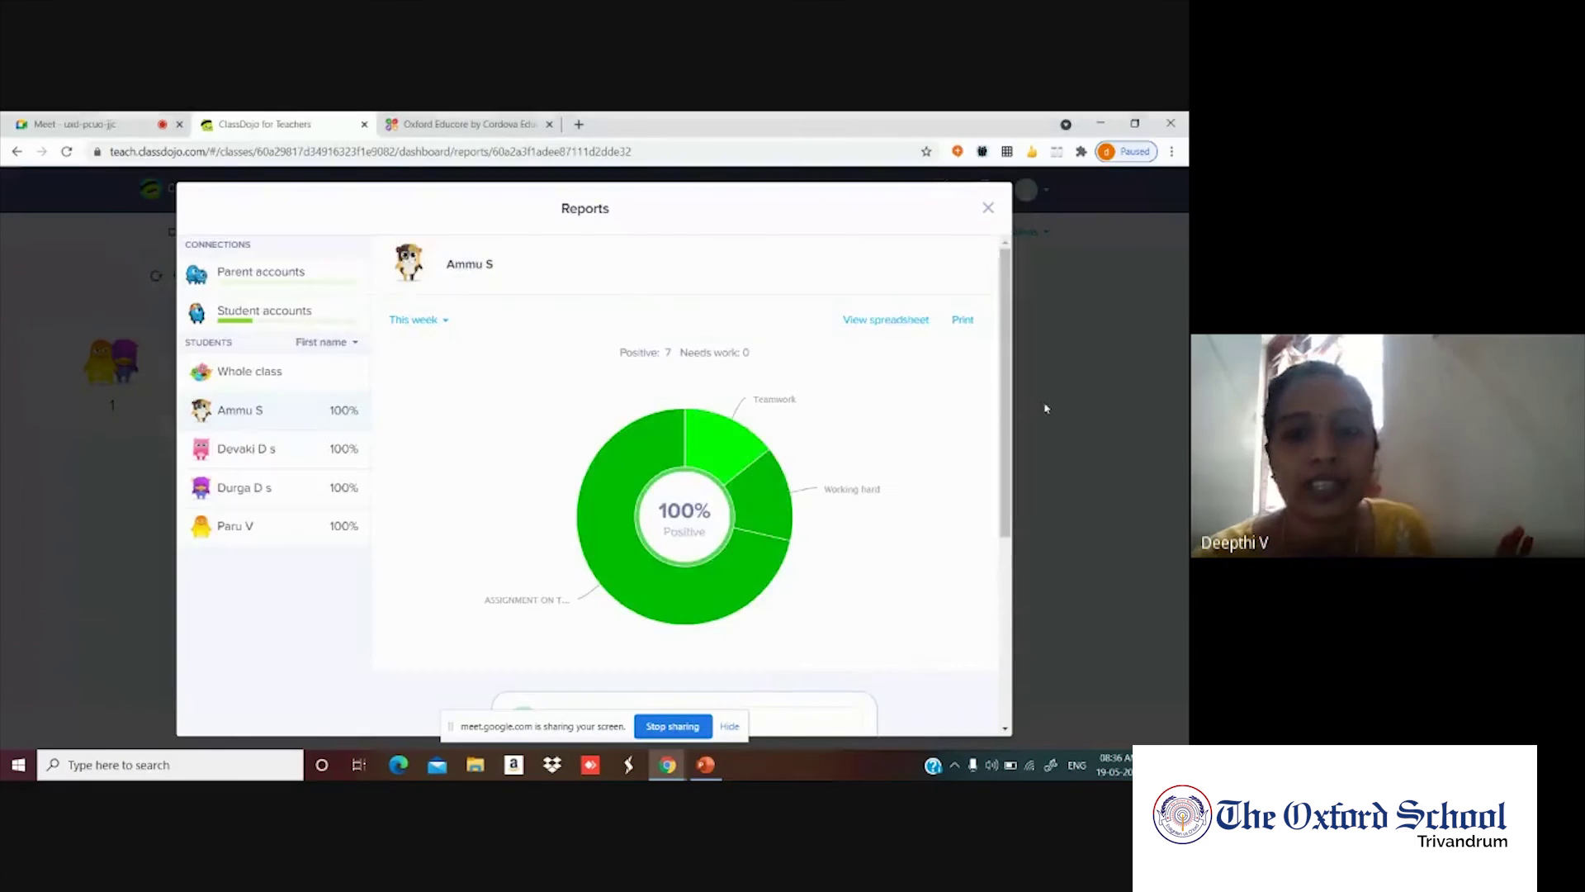
click(985, 210)
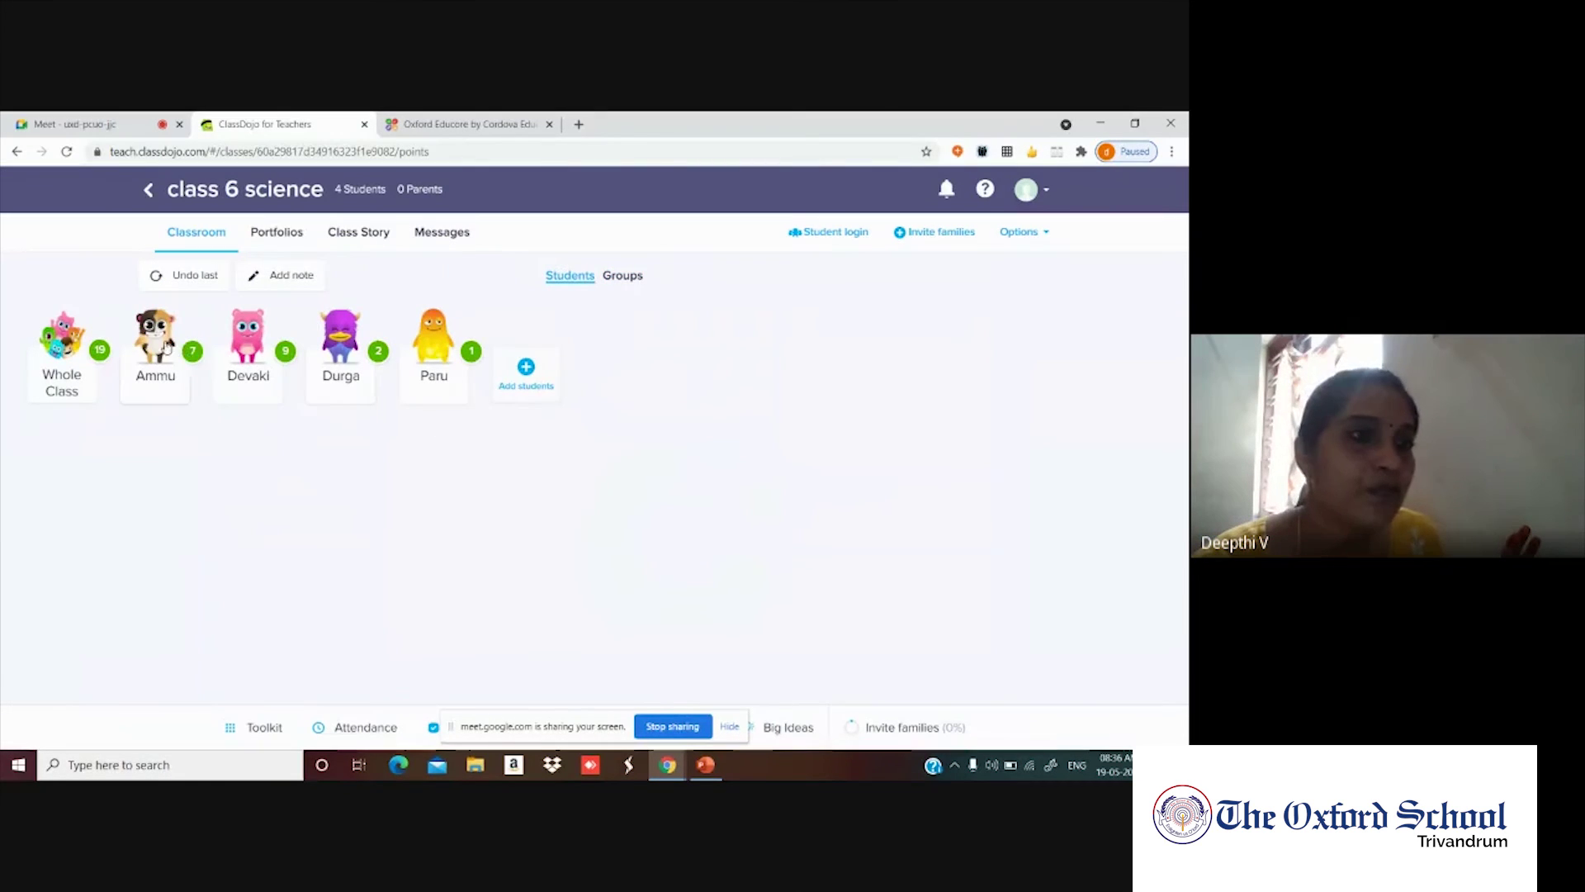
View the first student's positive feedback skills and the class skill editor without awarding points or changing skills.
click(156, 337)
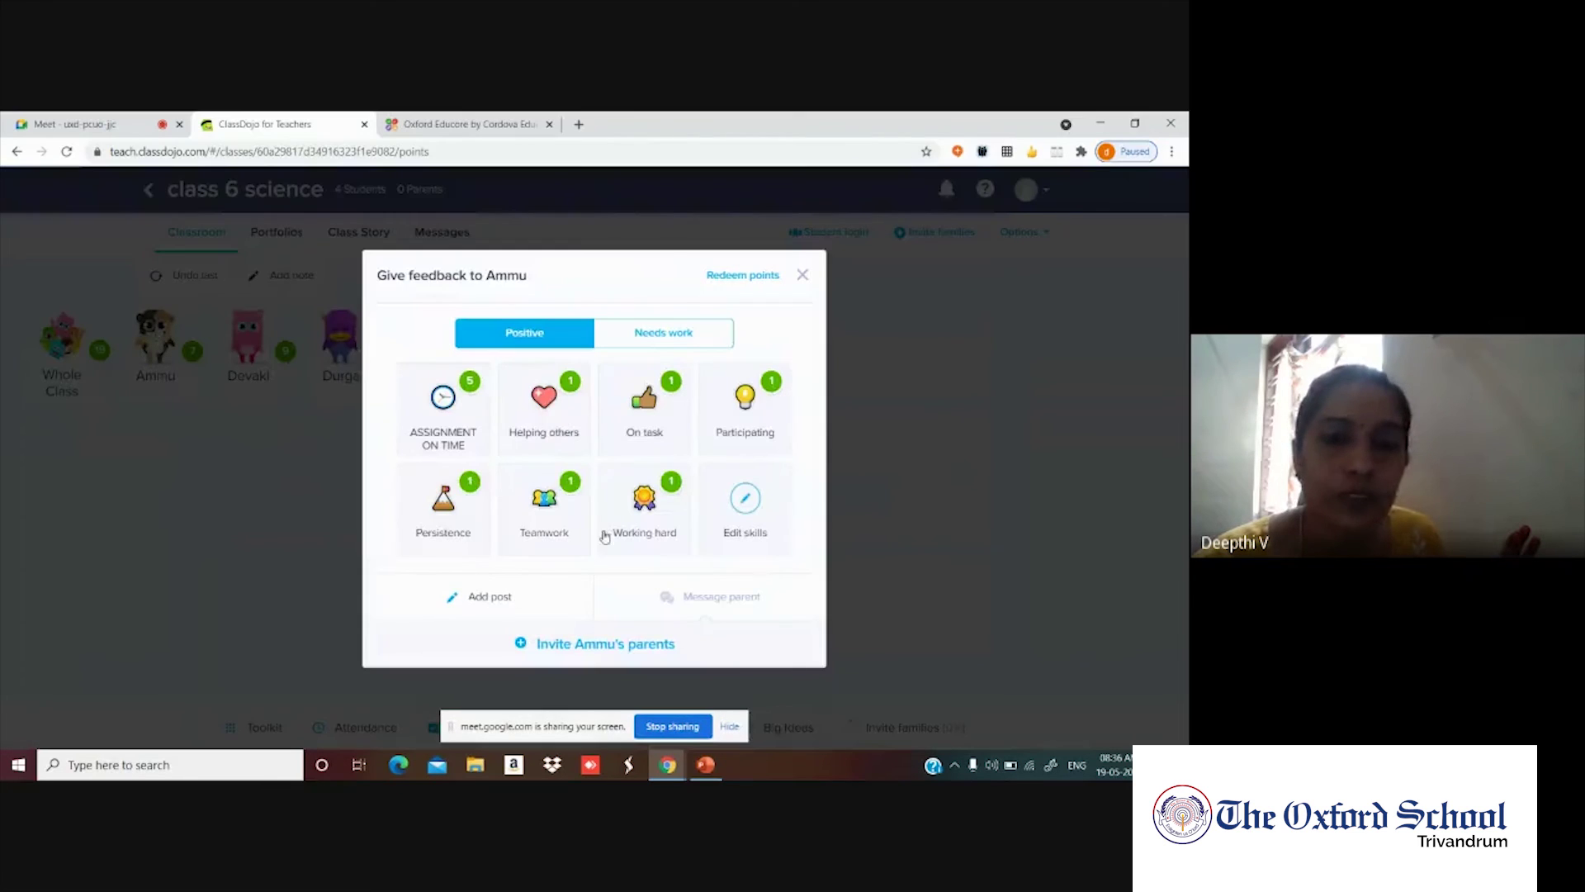
click(800, 275)
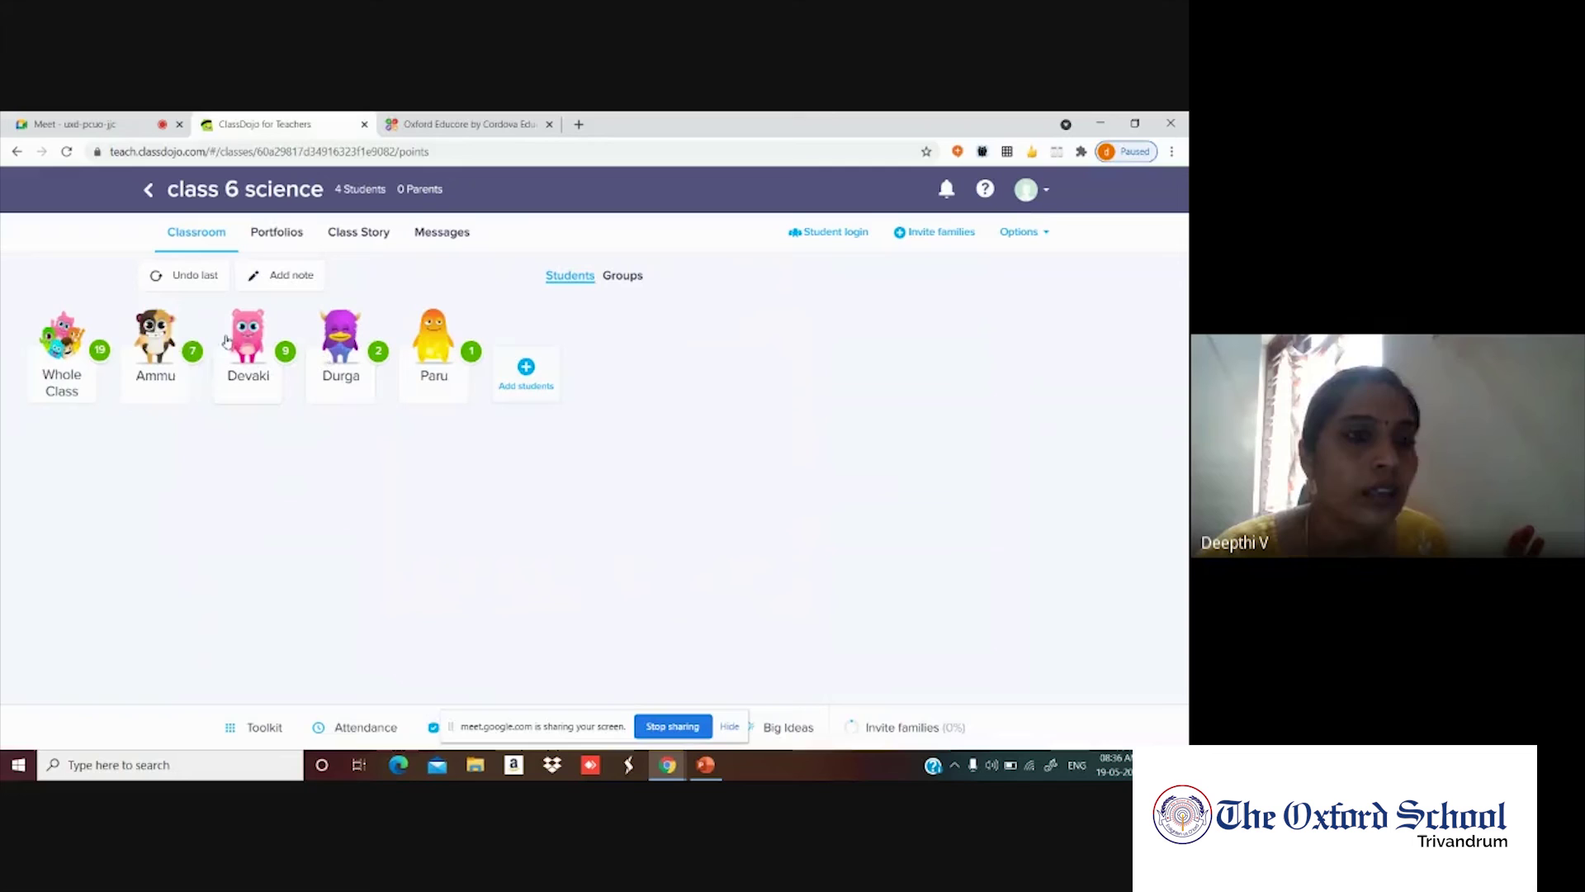
click(166, 337)
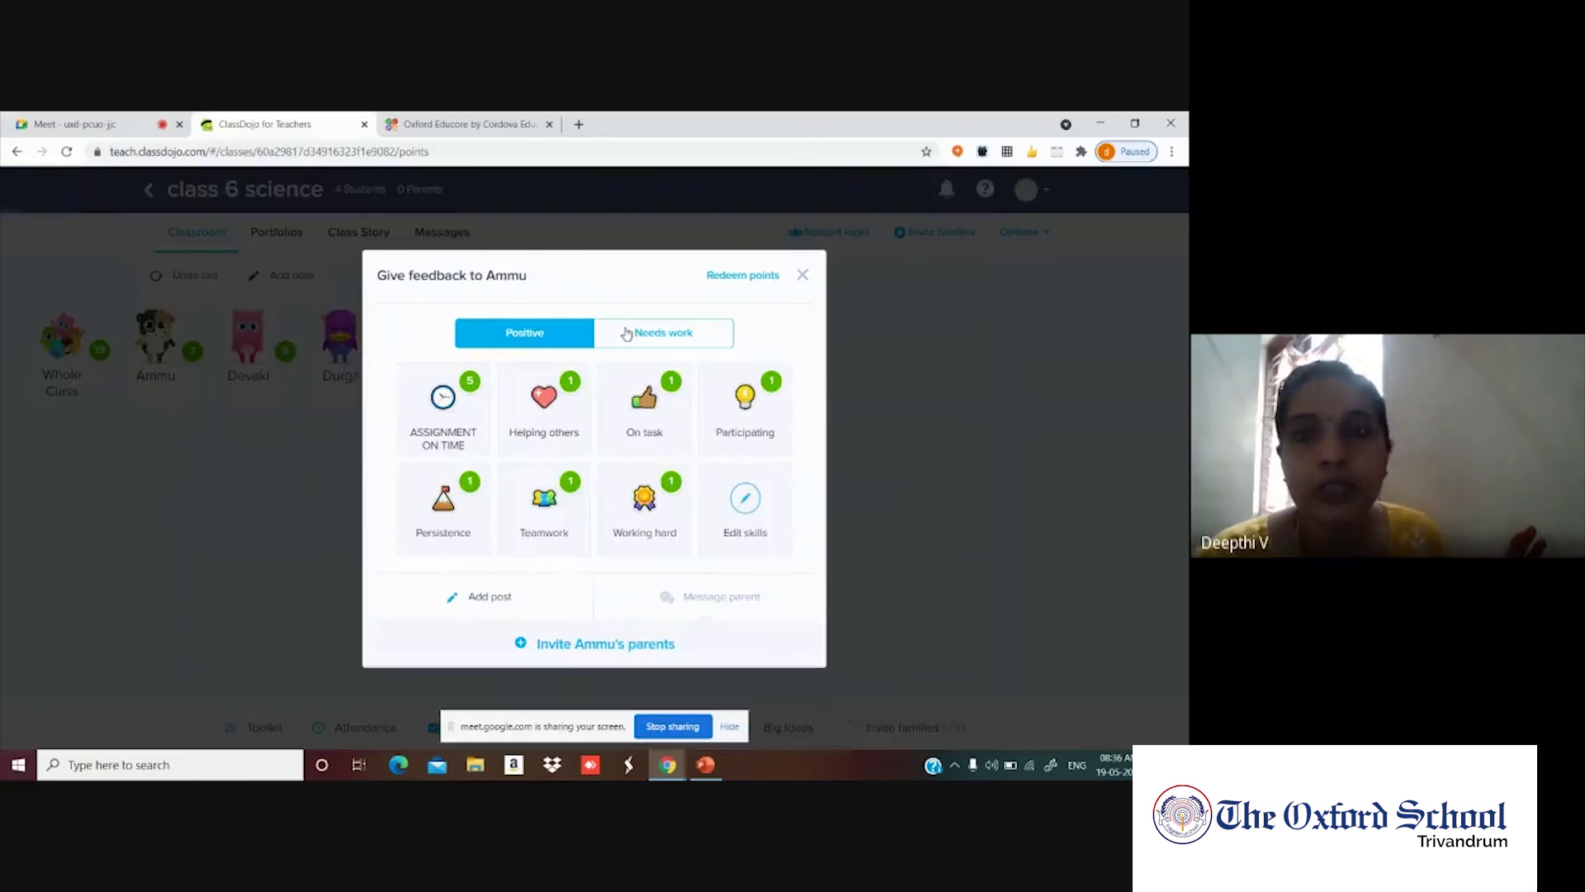
click(741, 503)
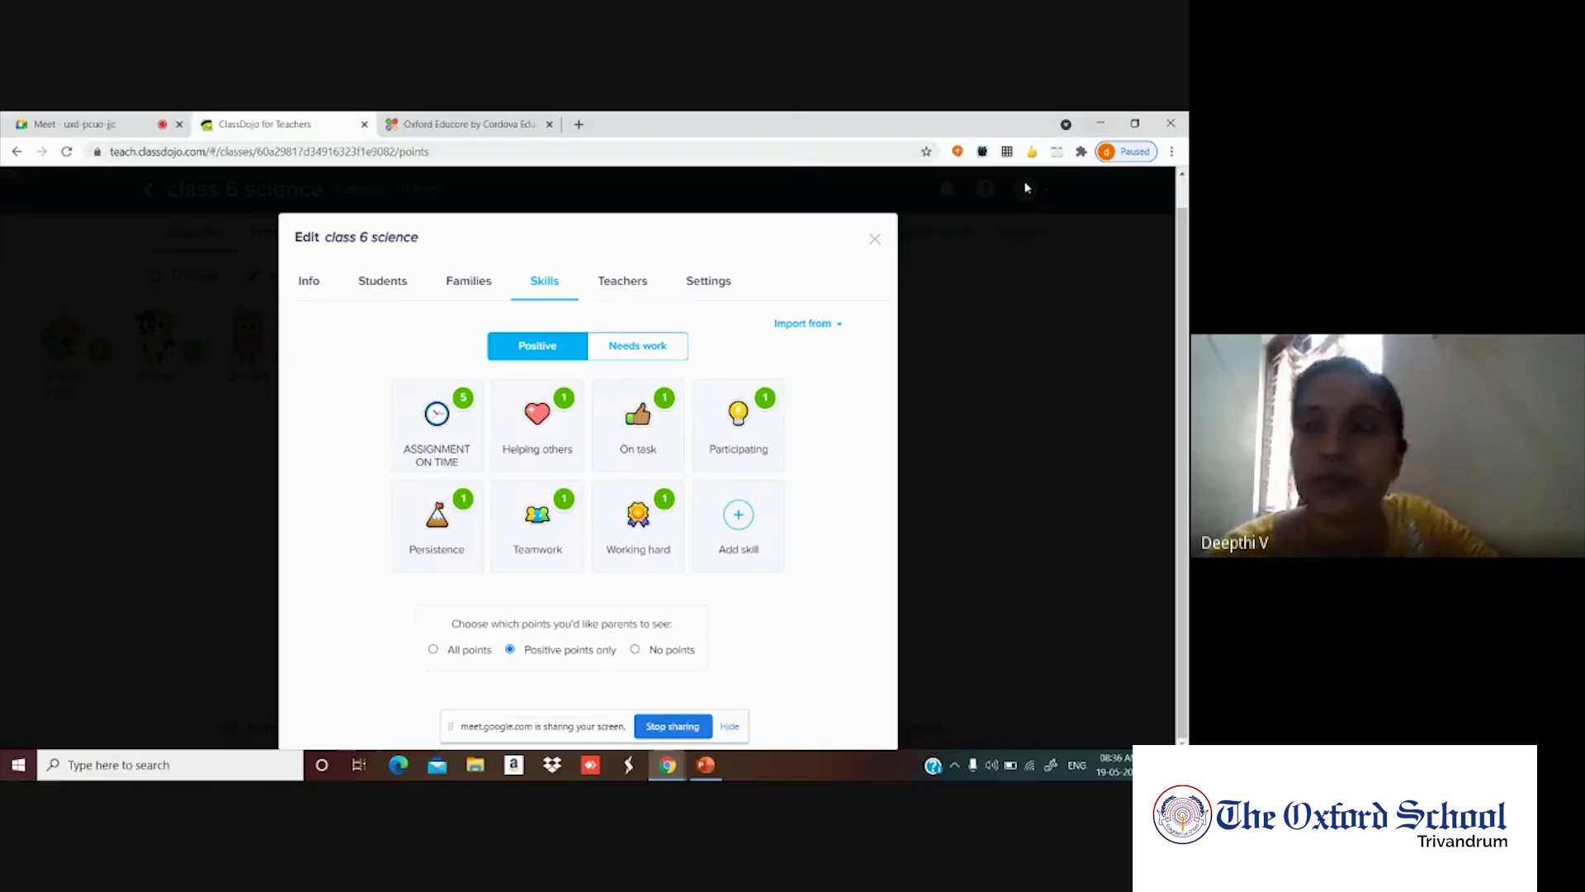
click(872, 236)
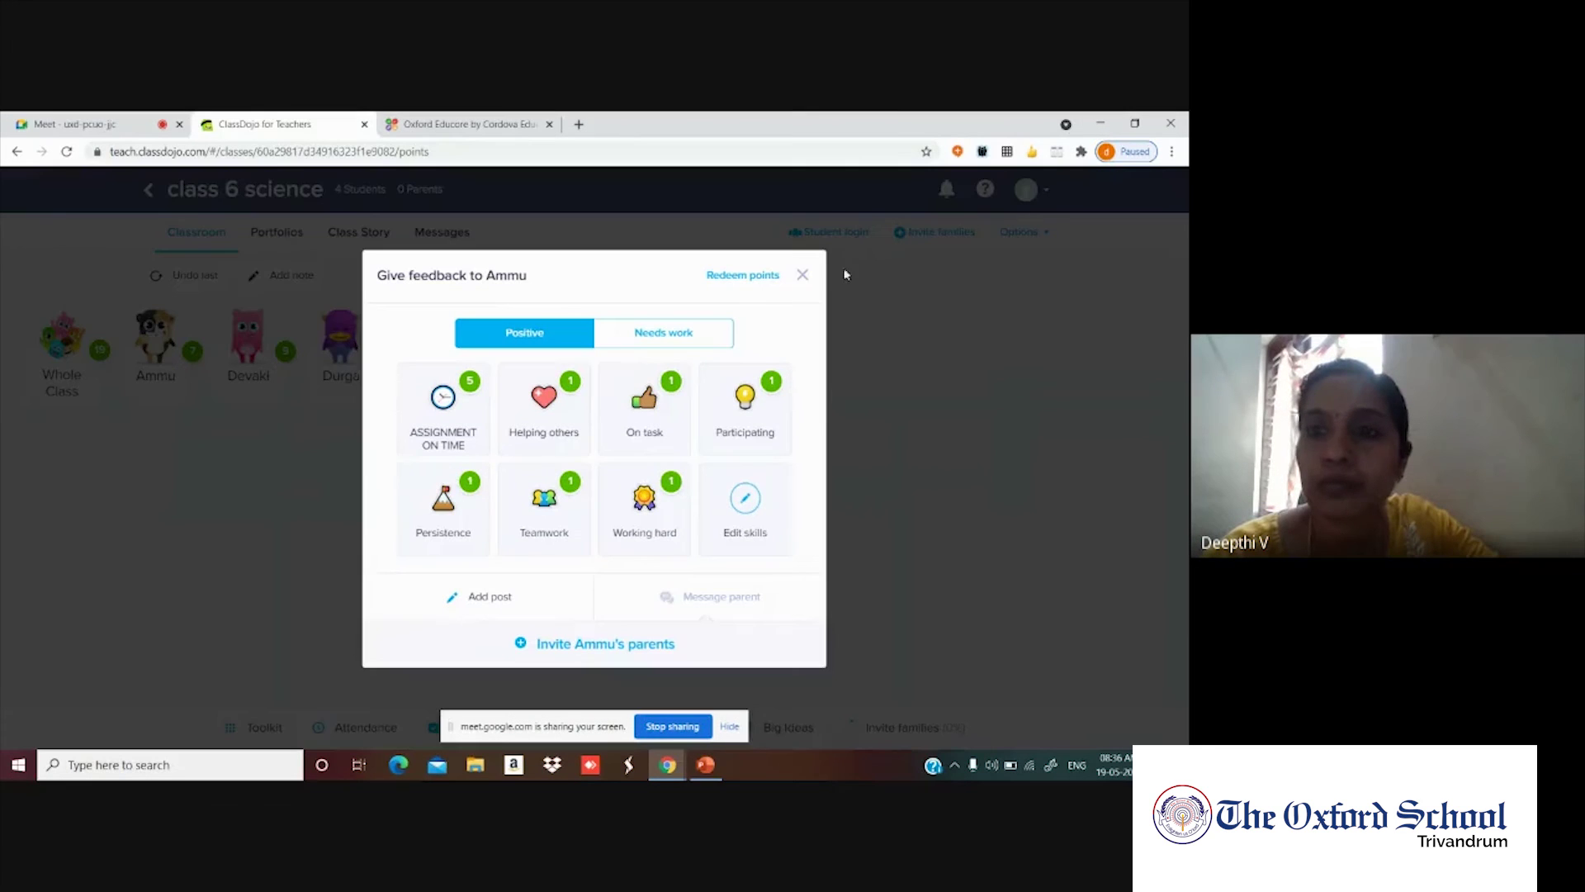
click(800, 276)
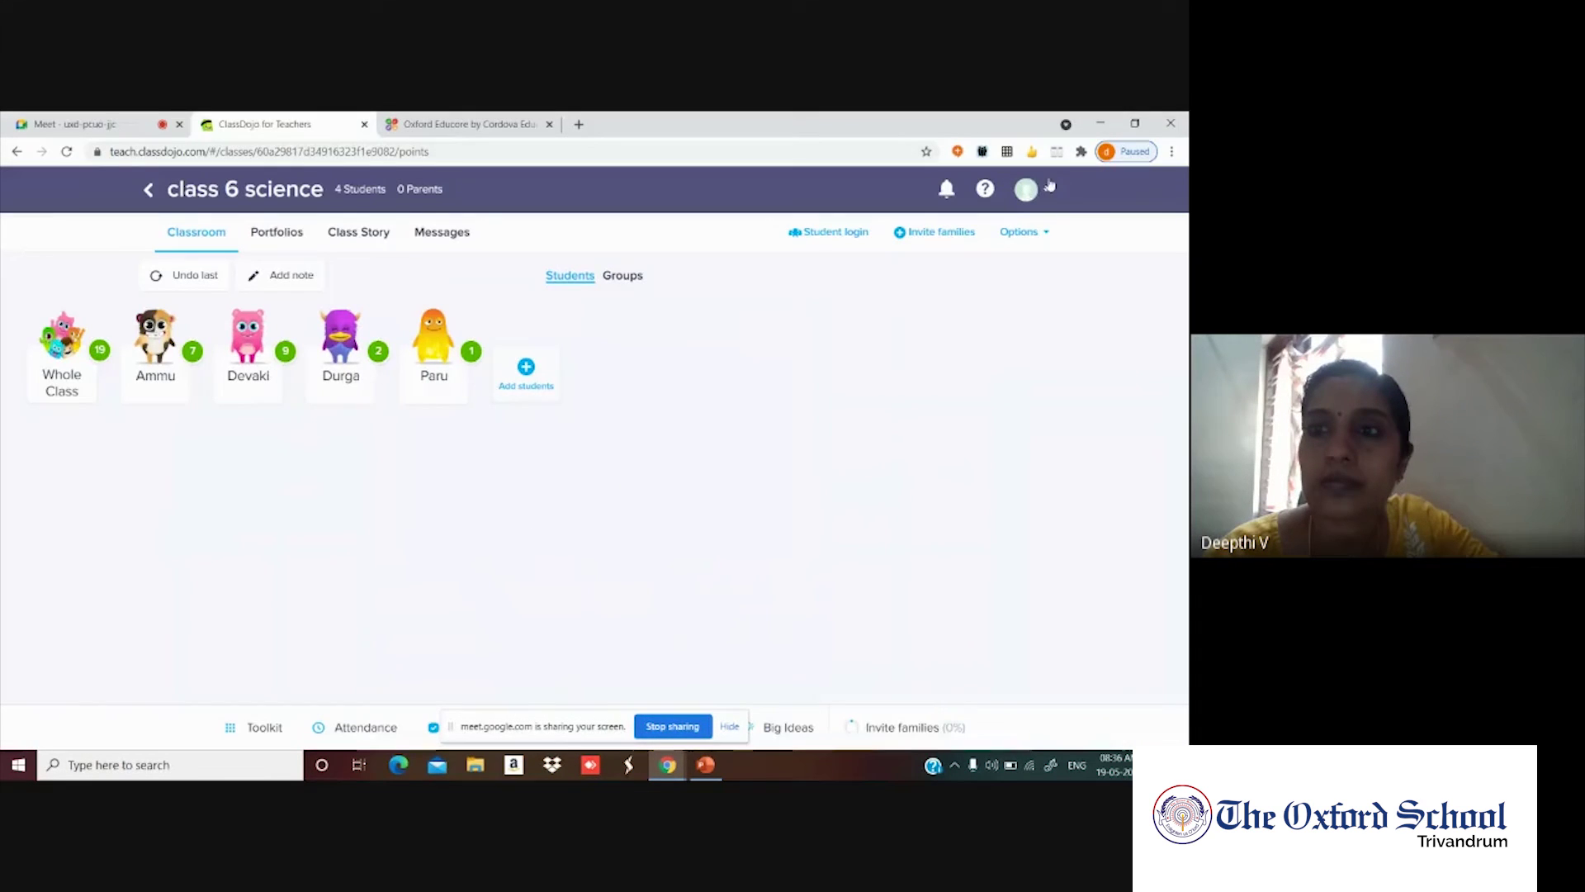
View the profile and comment sections of the account settings, and close them without making changes.
click(1047, 190)
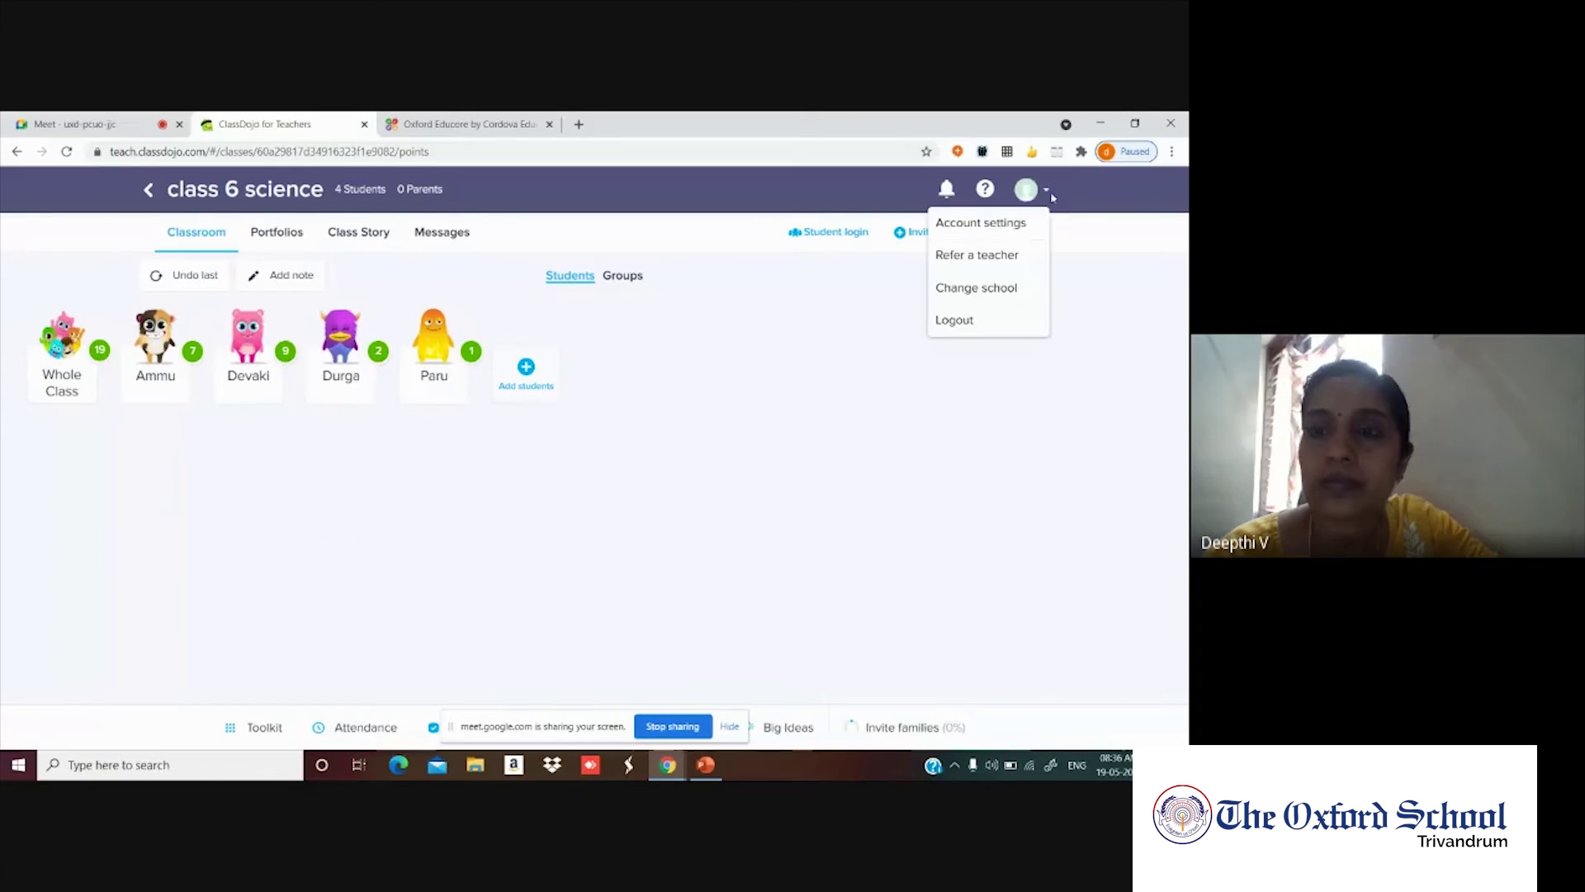
click(994, 222)
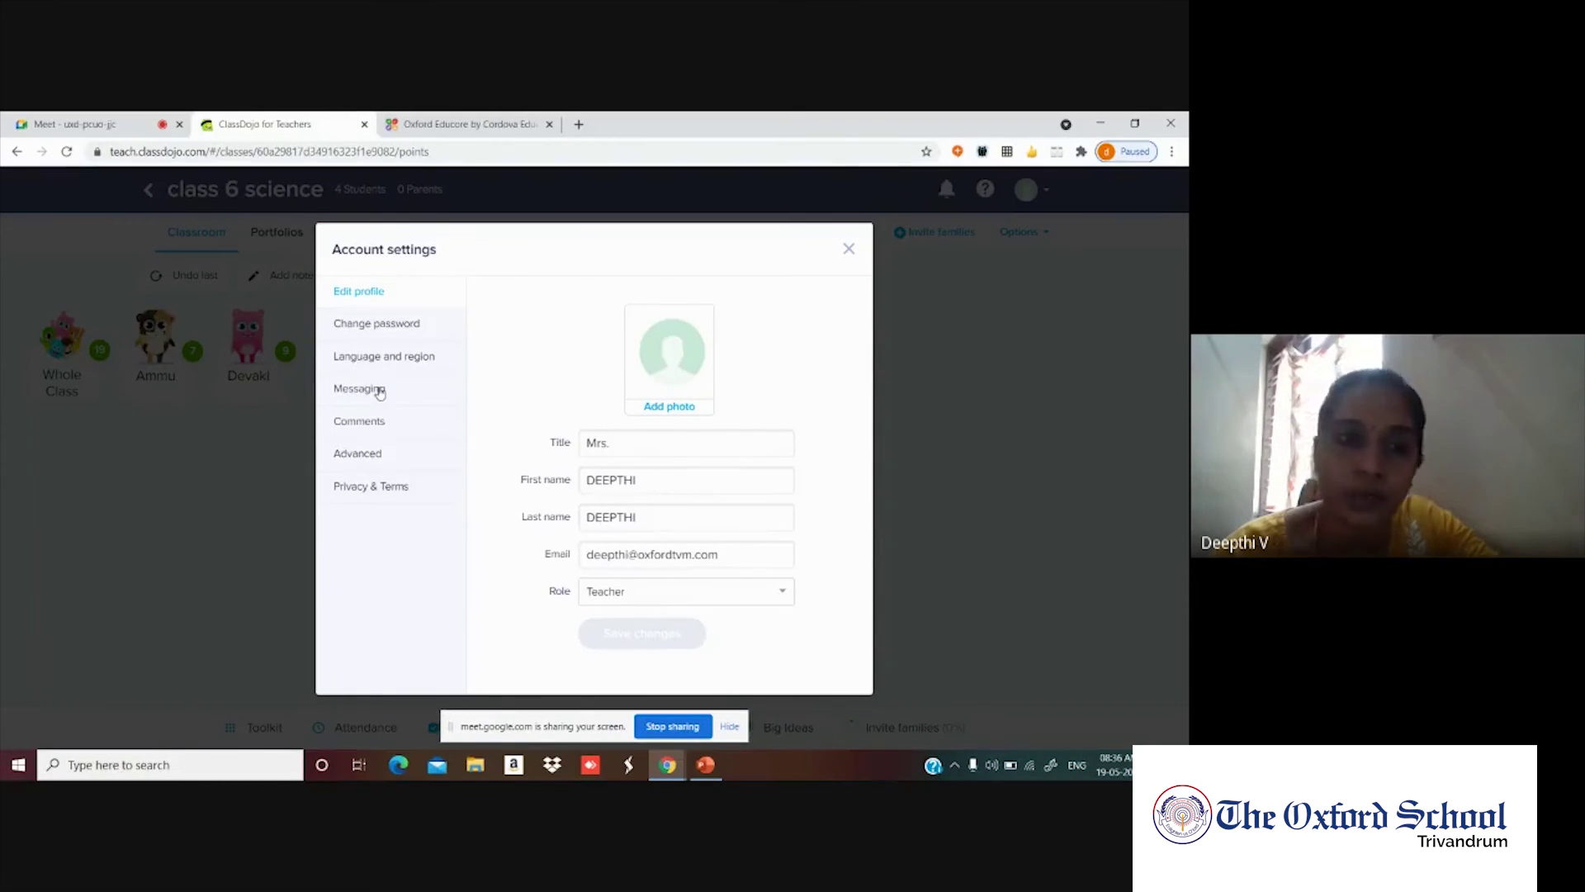
click(375, 421)
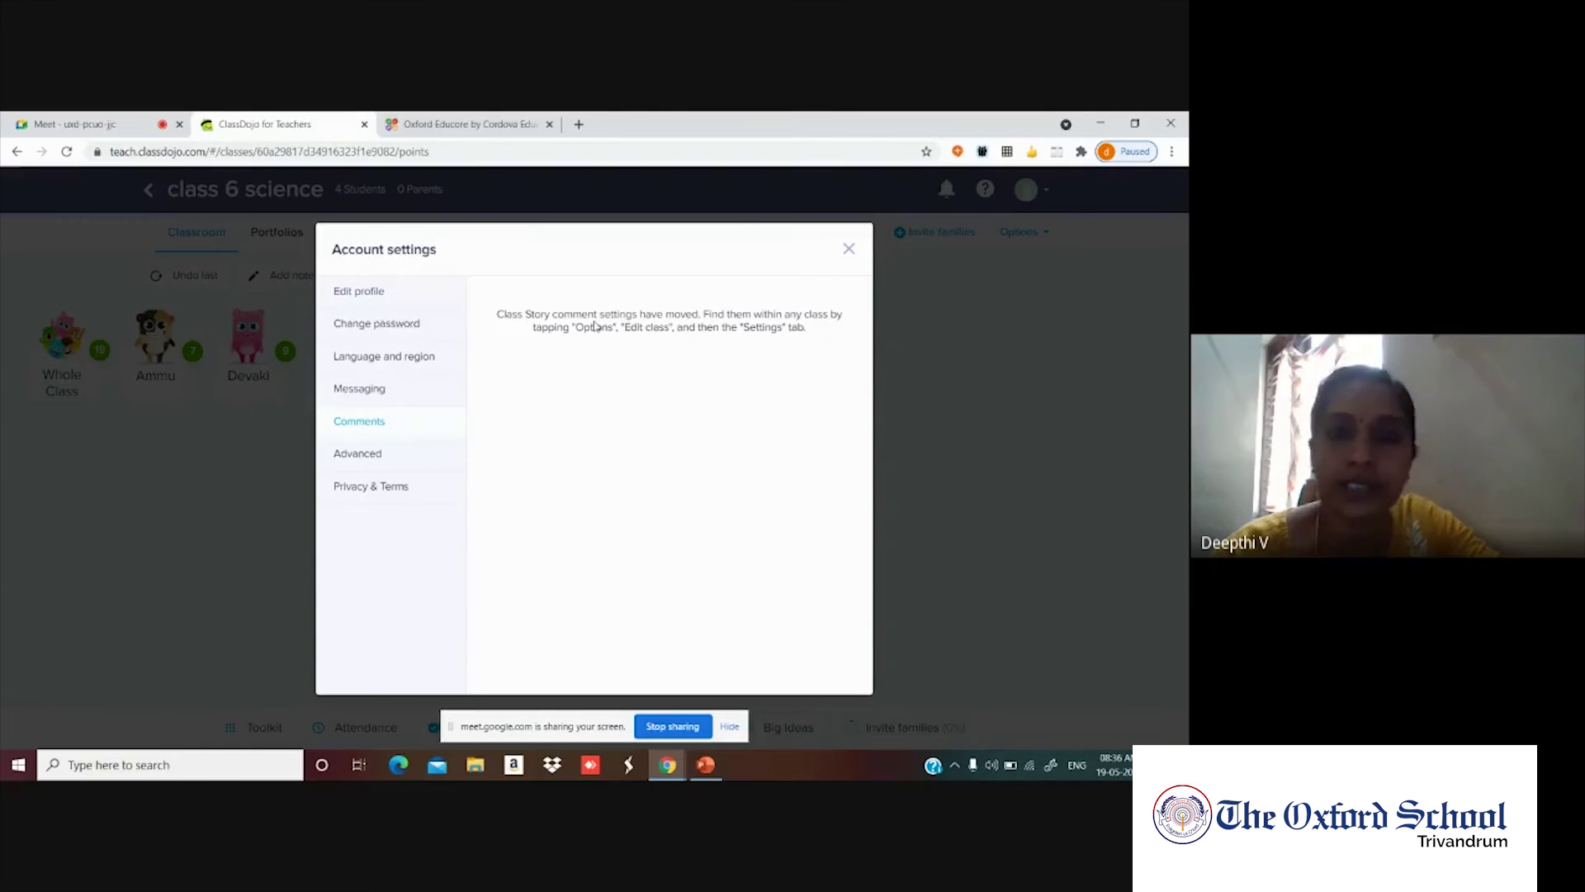
click(846, 250)
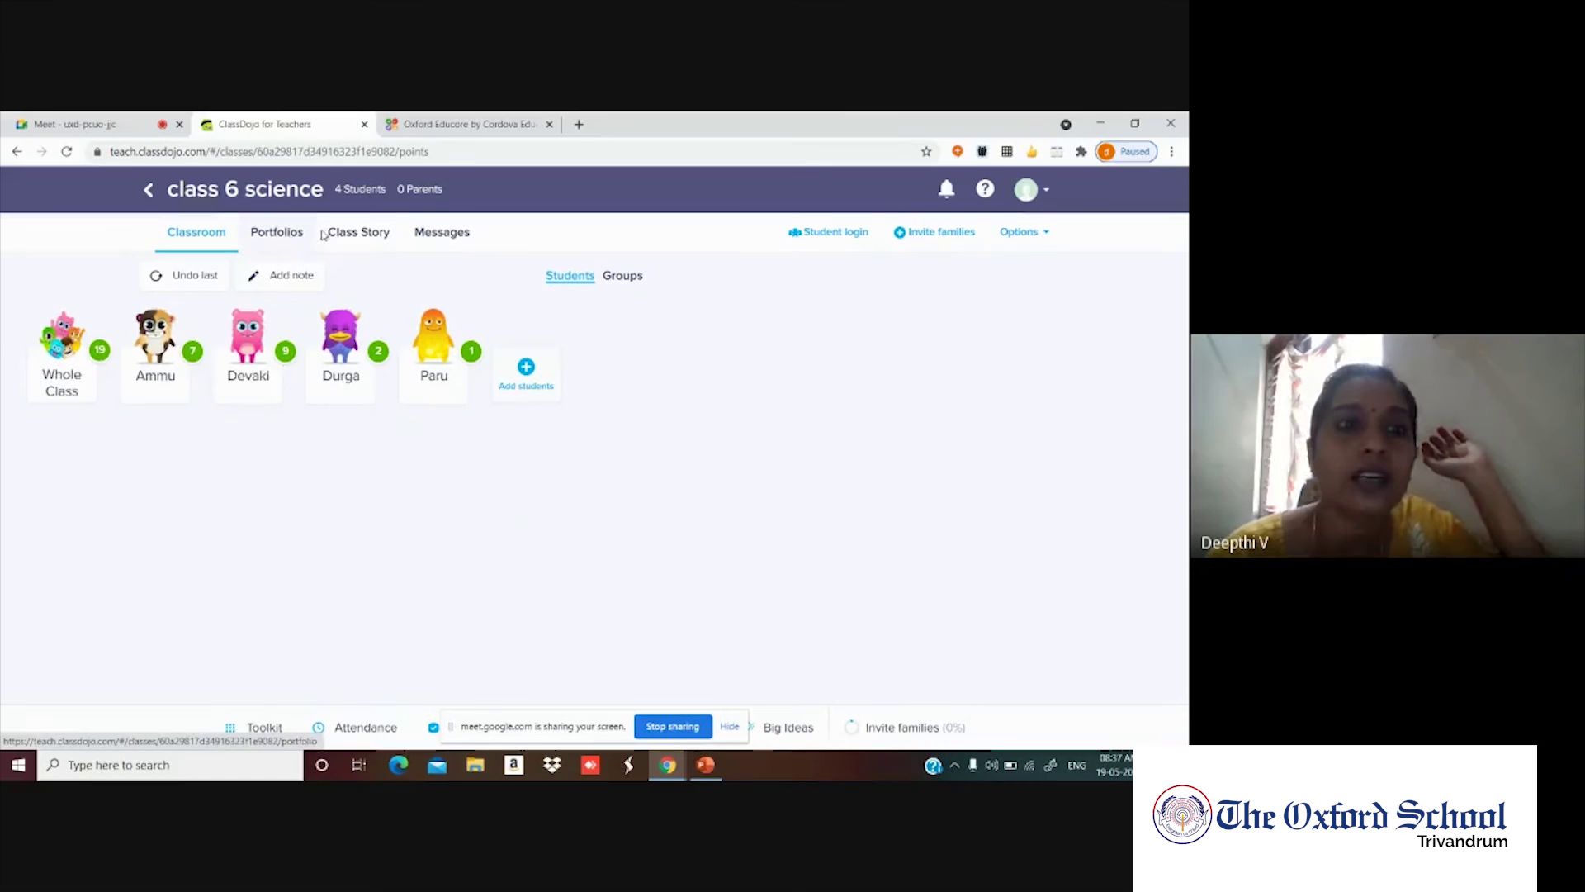
Review the event and video posts in the Class Story, and return to the class 6 science student view.
click(351, 238)
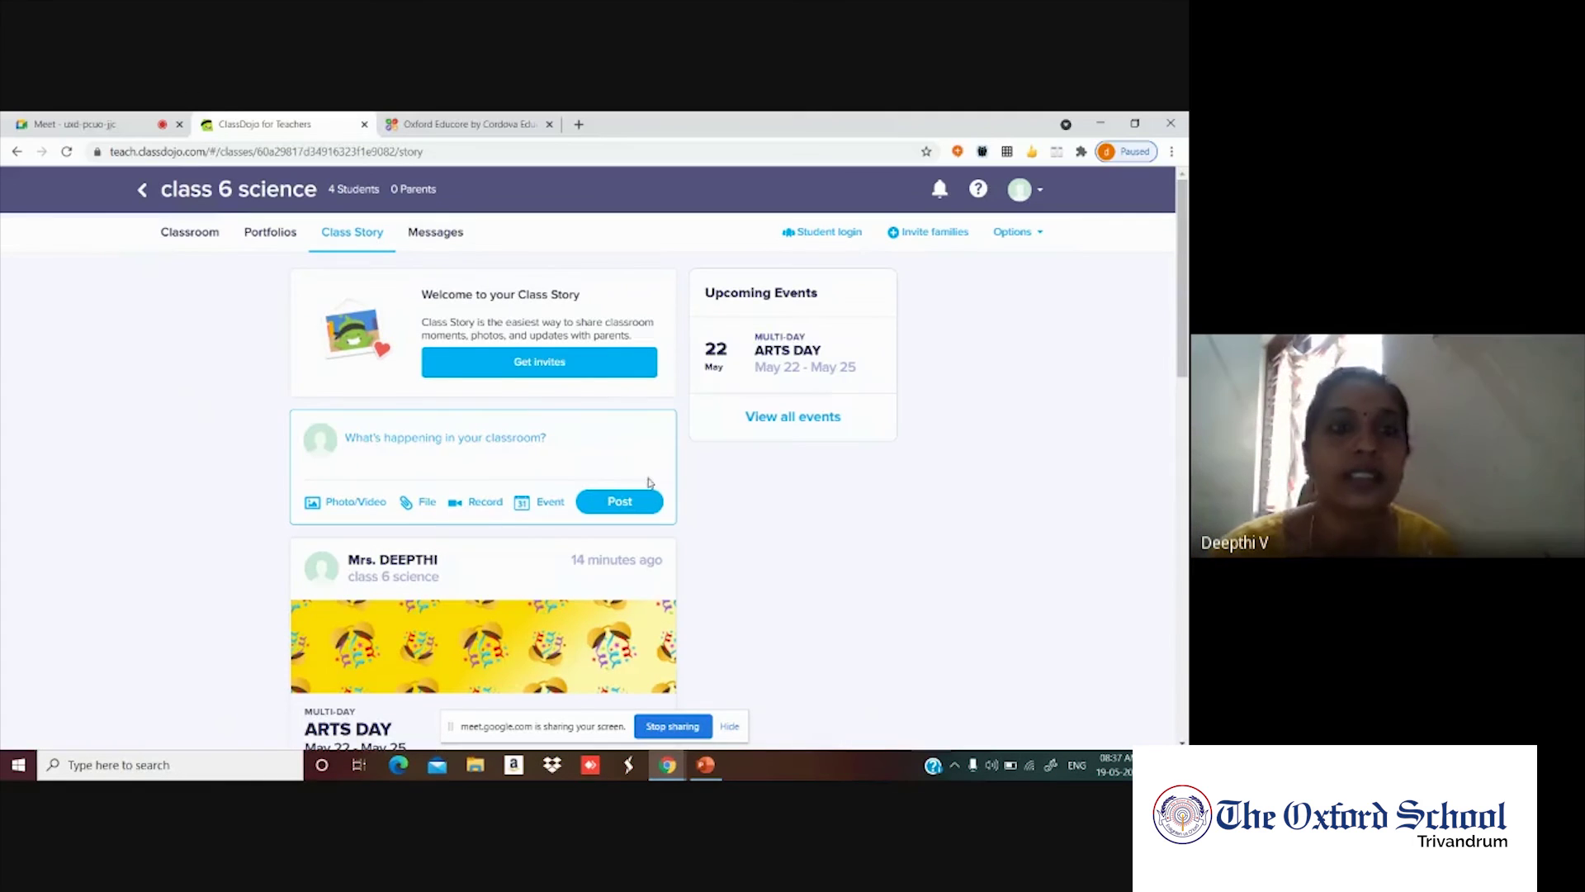
scroll(658, 475, down, 10)
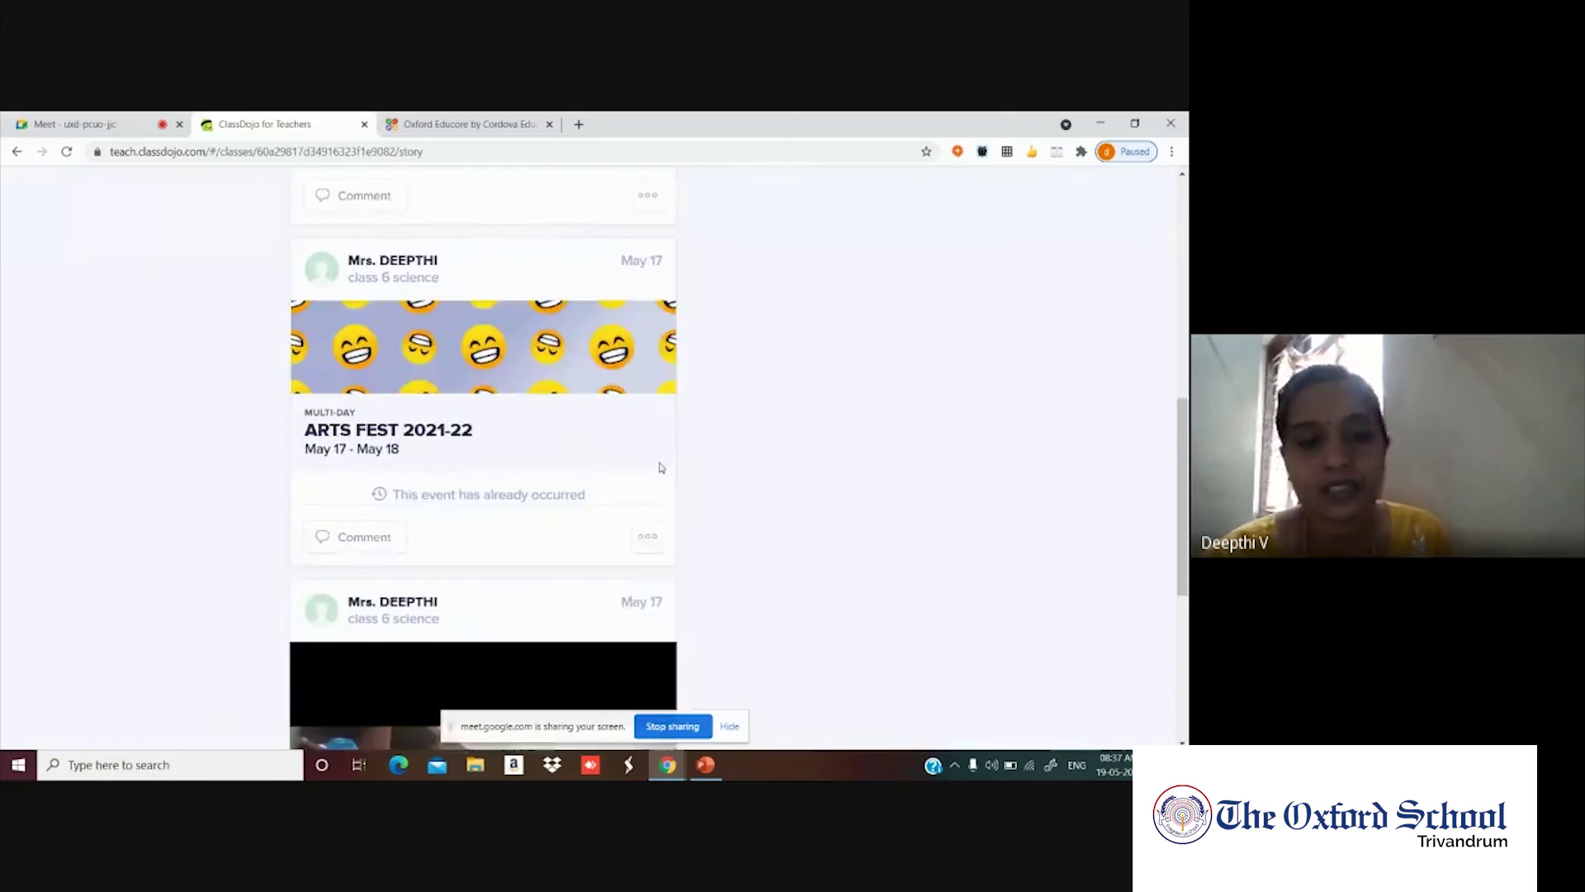
scroll(694, 429, down, 3)
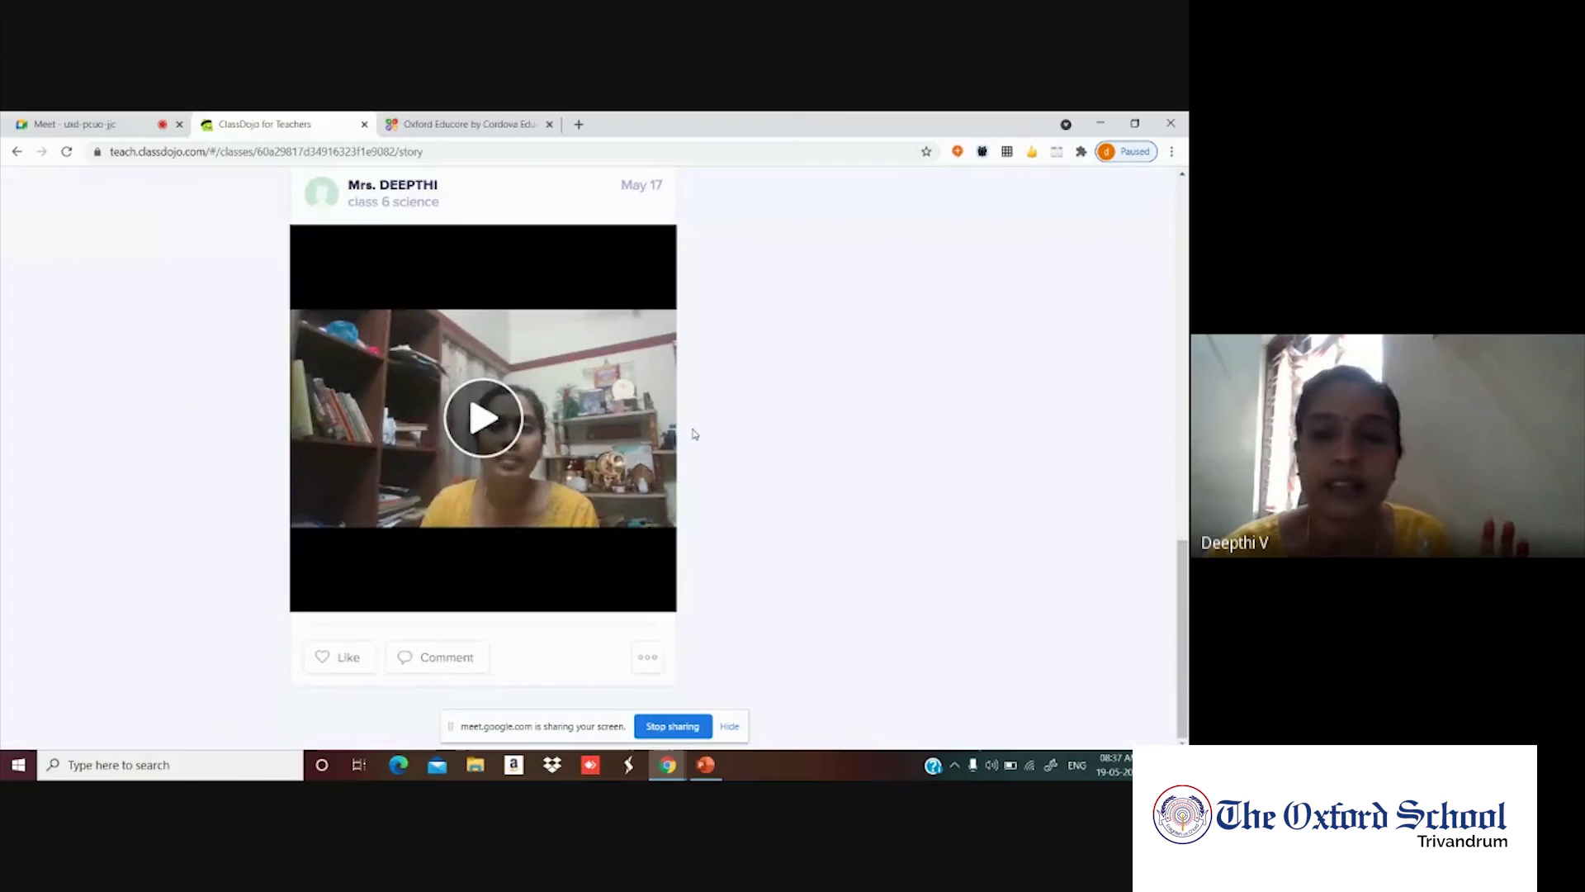
scroll(694, 433, up, 10)
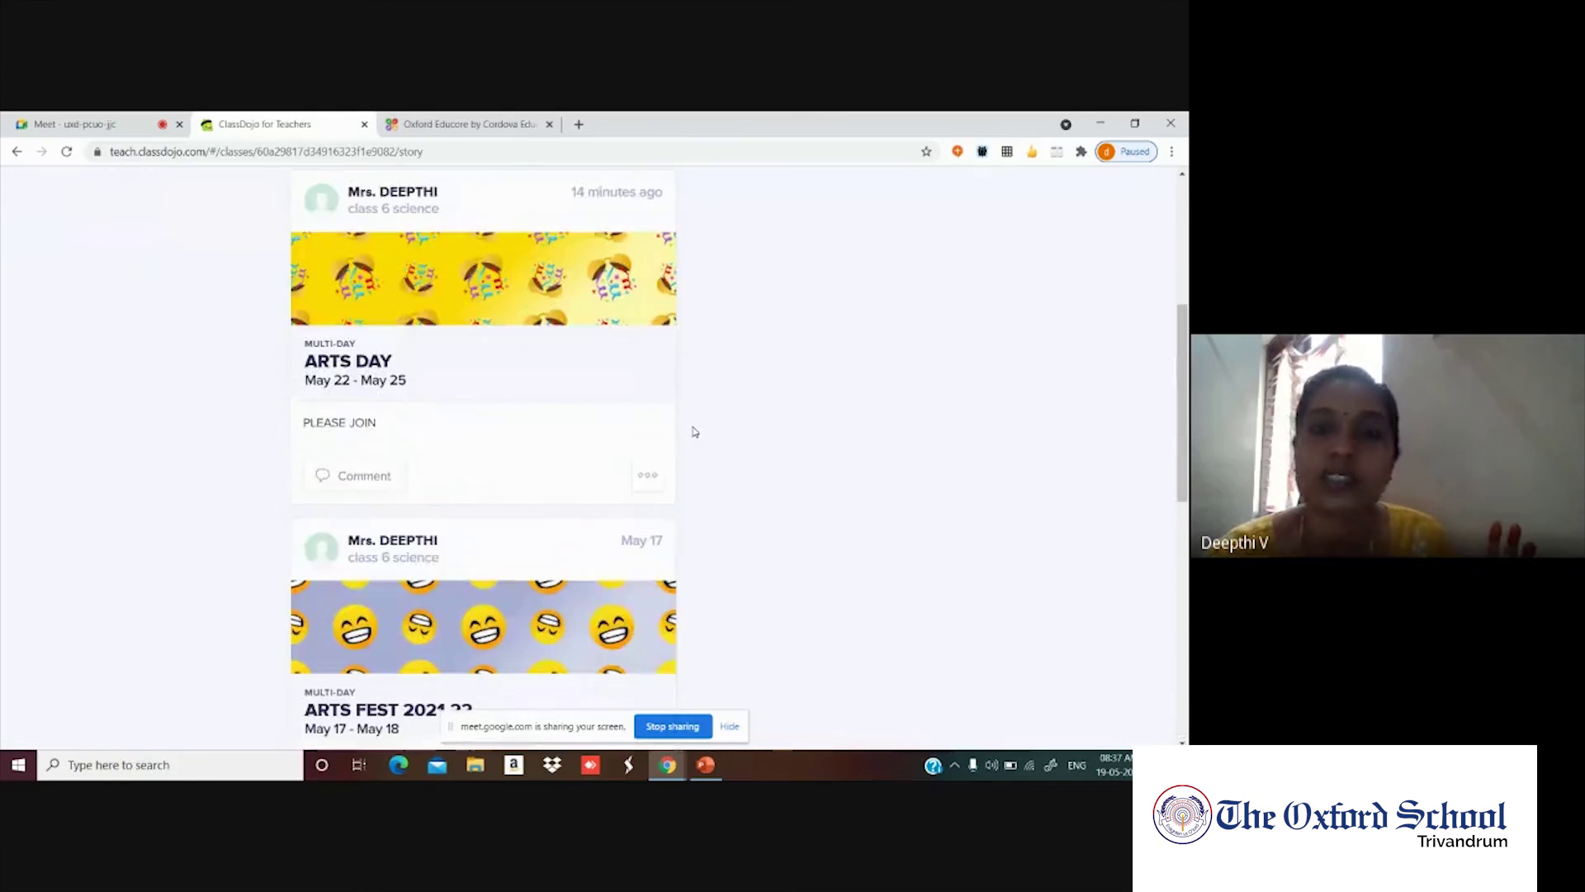
scroll(531, 449, up, 3)
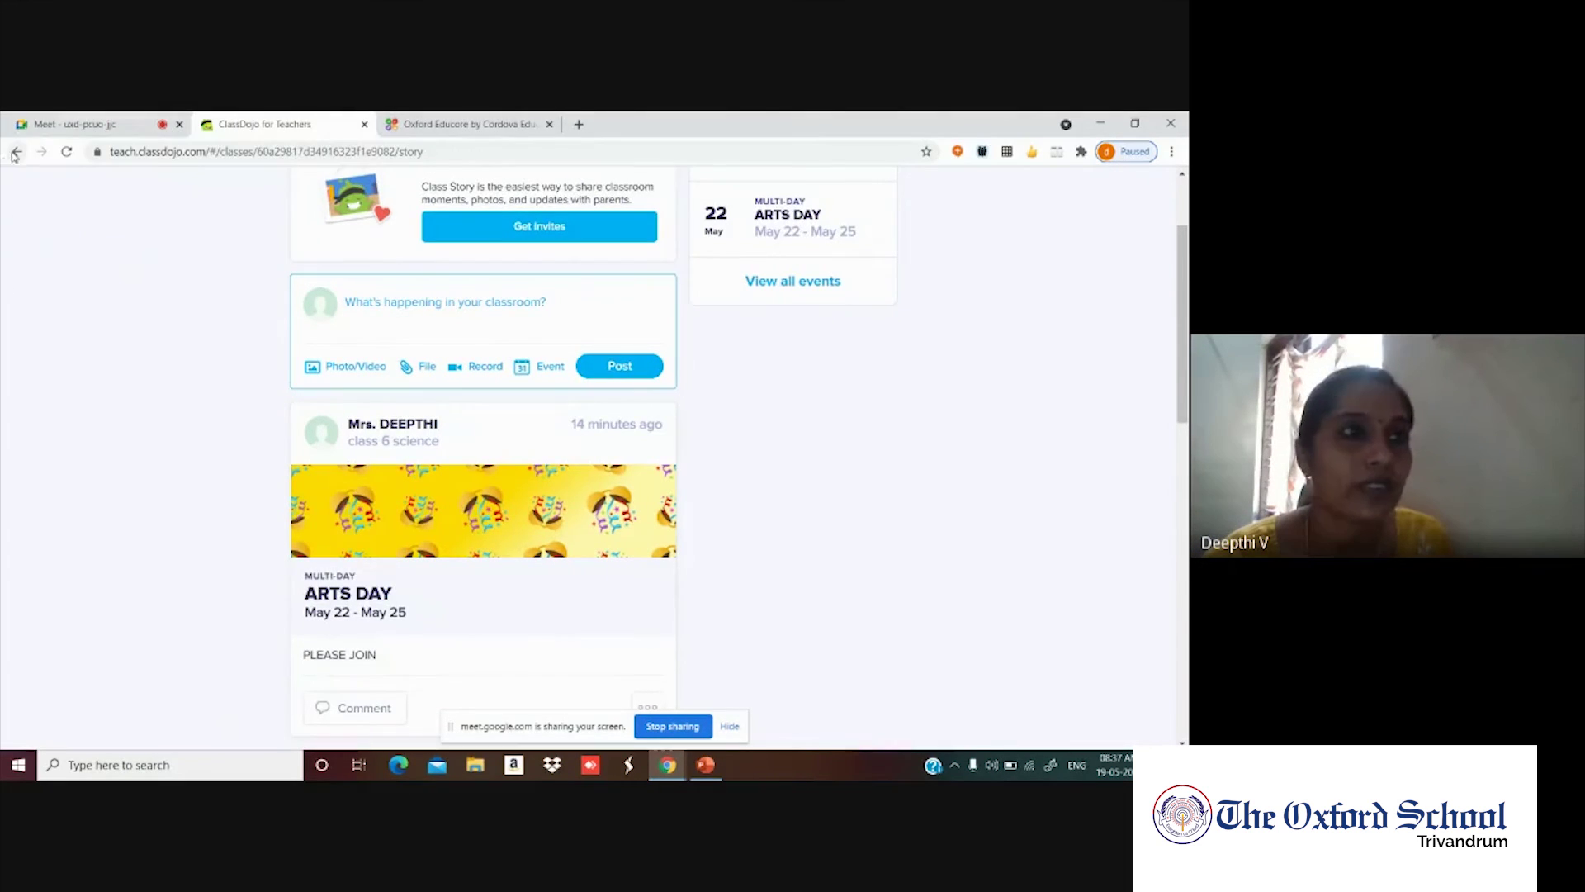
click(18, 153)
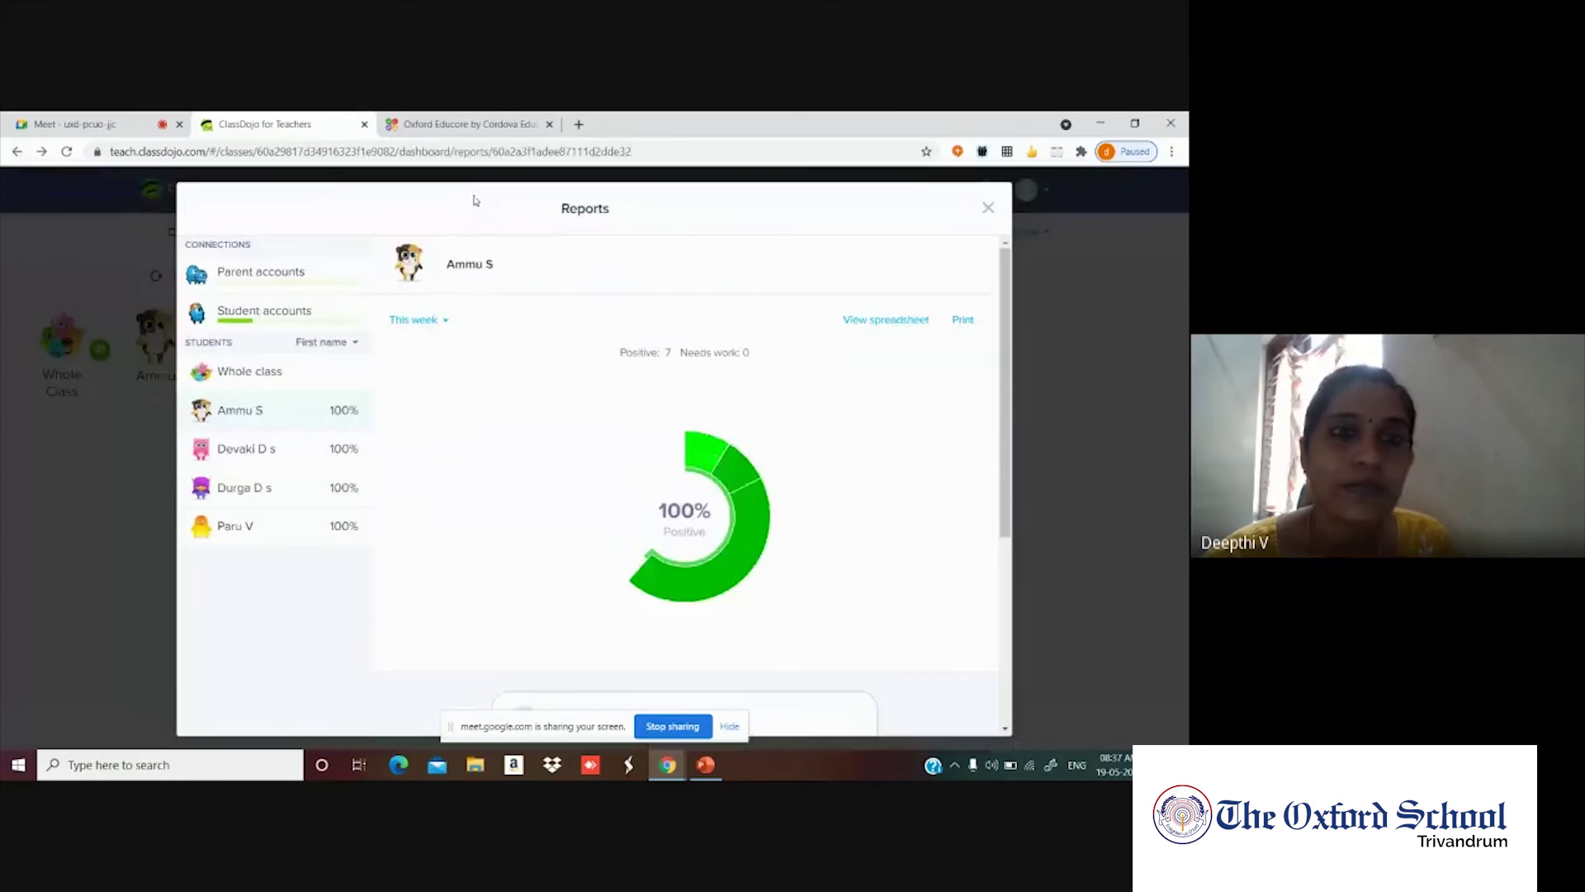
click(986, 208)
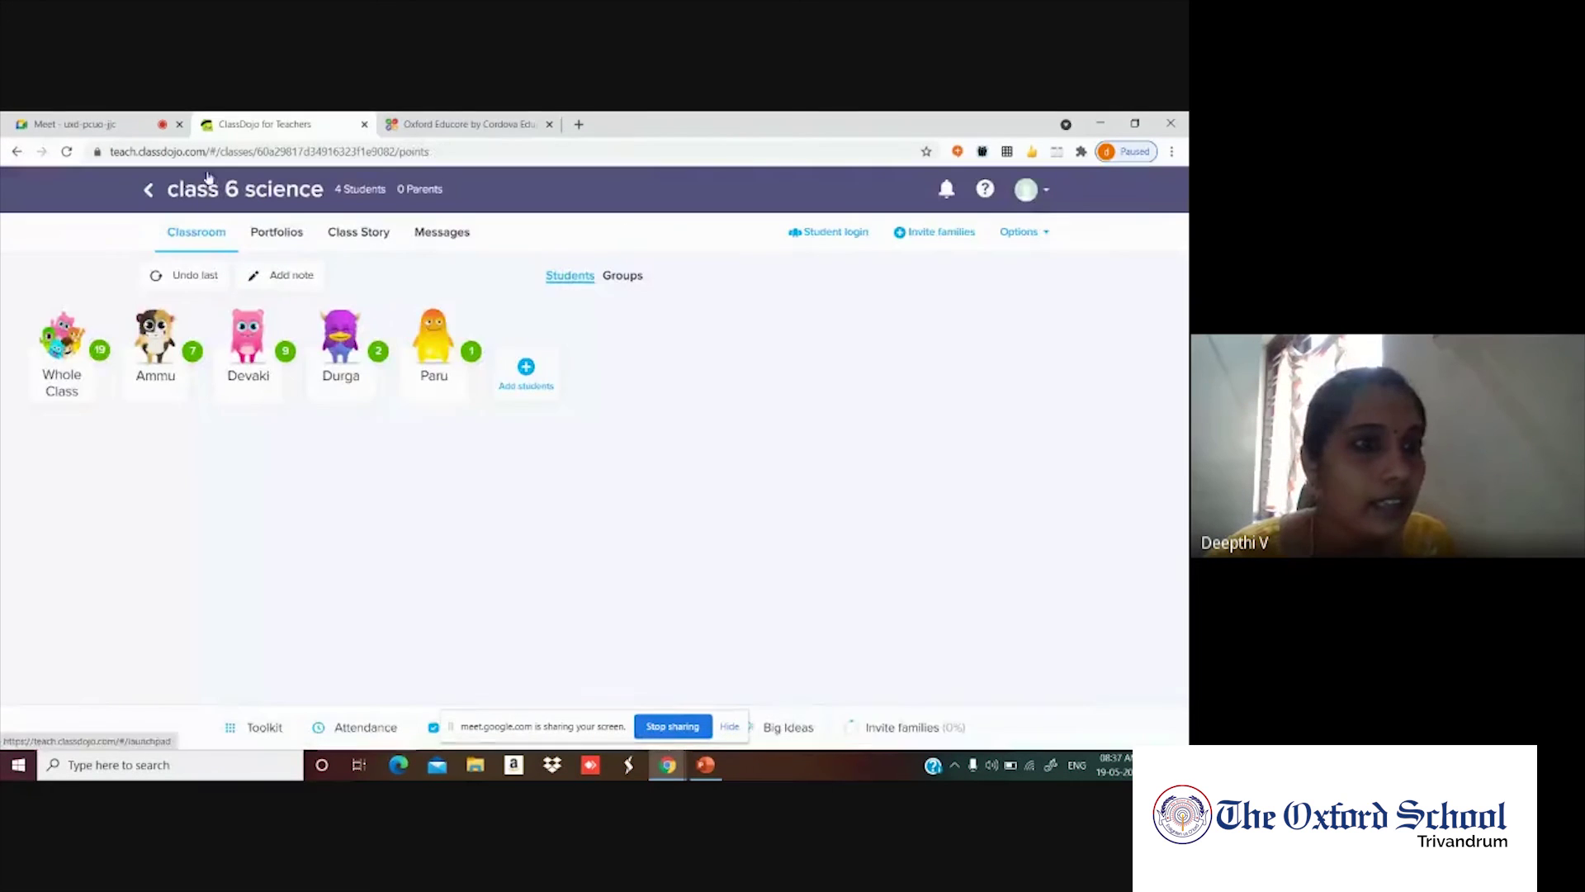
Switch to the Google Meet call and read the participants' chat messages, from earlier questions to the latest ones.
click(165, 124)
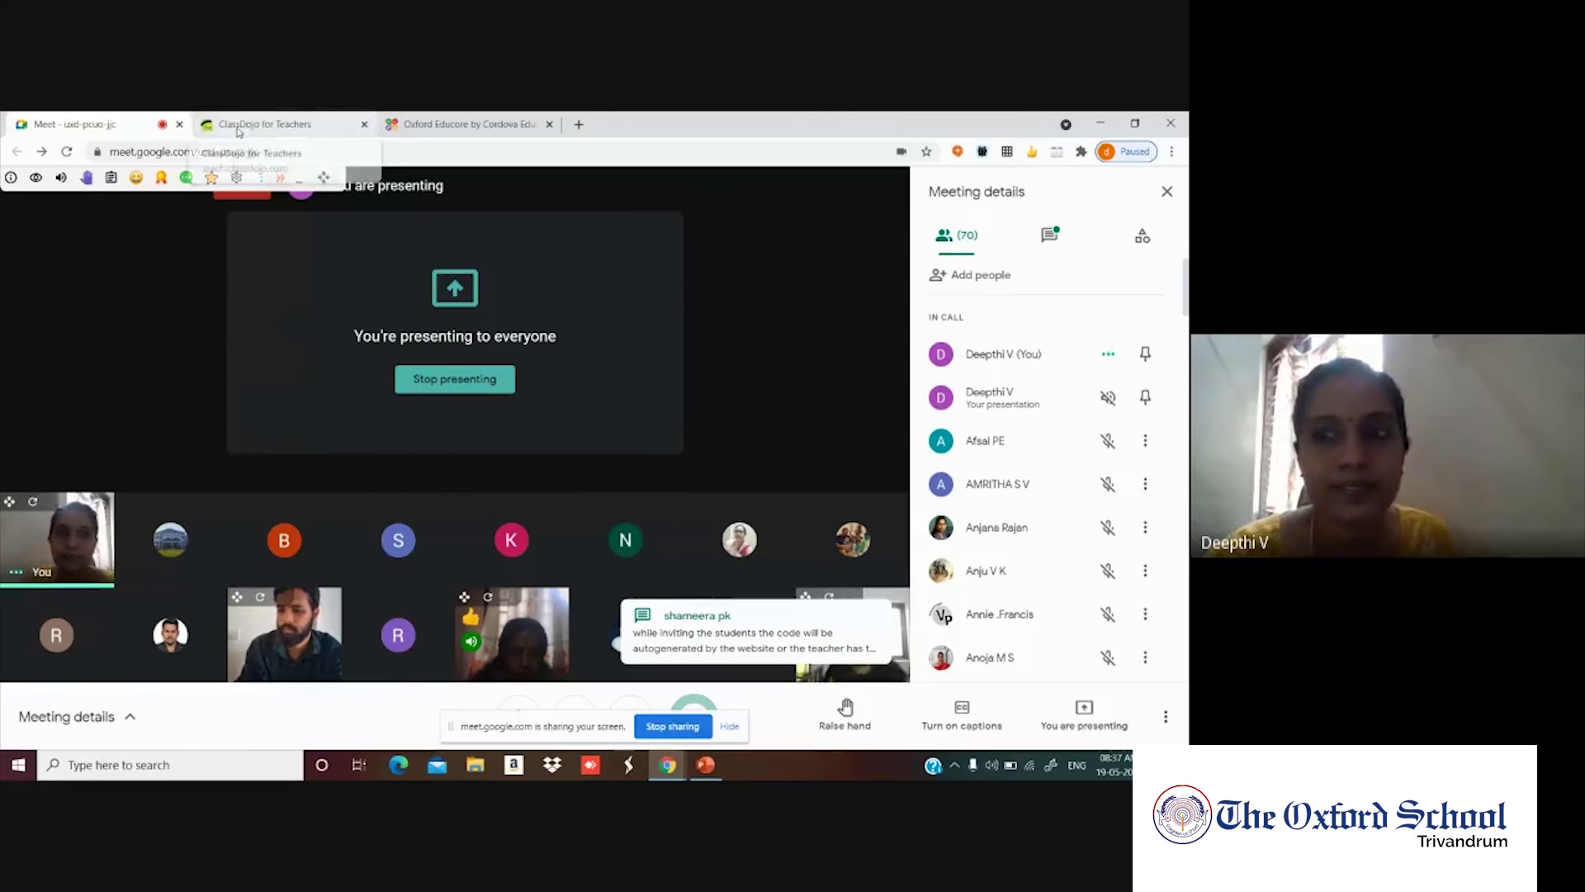
click(1049, 237)
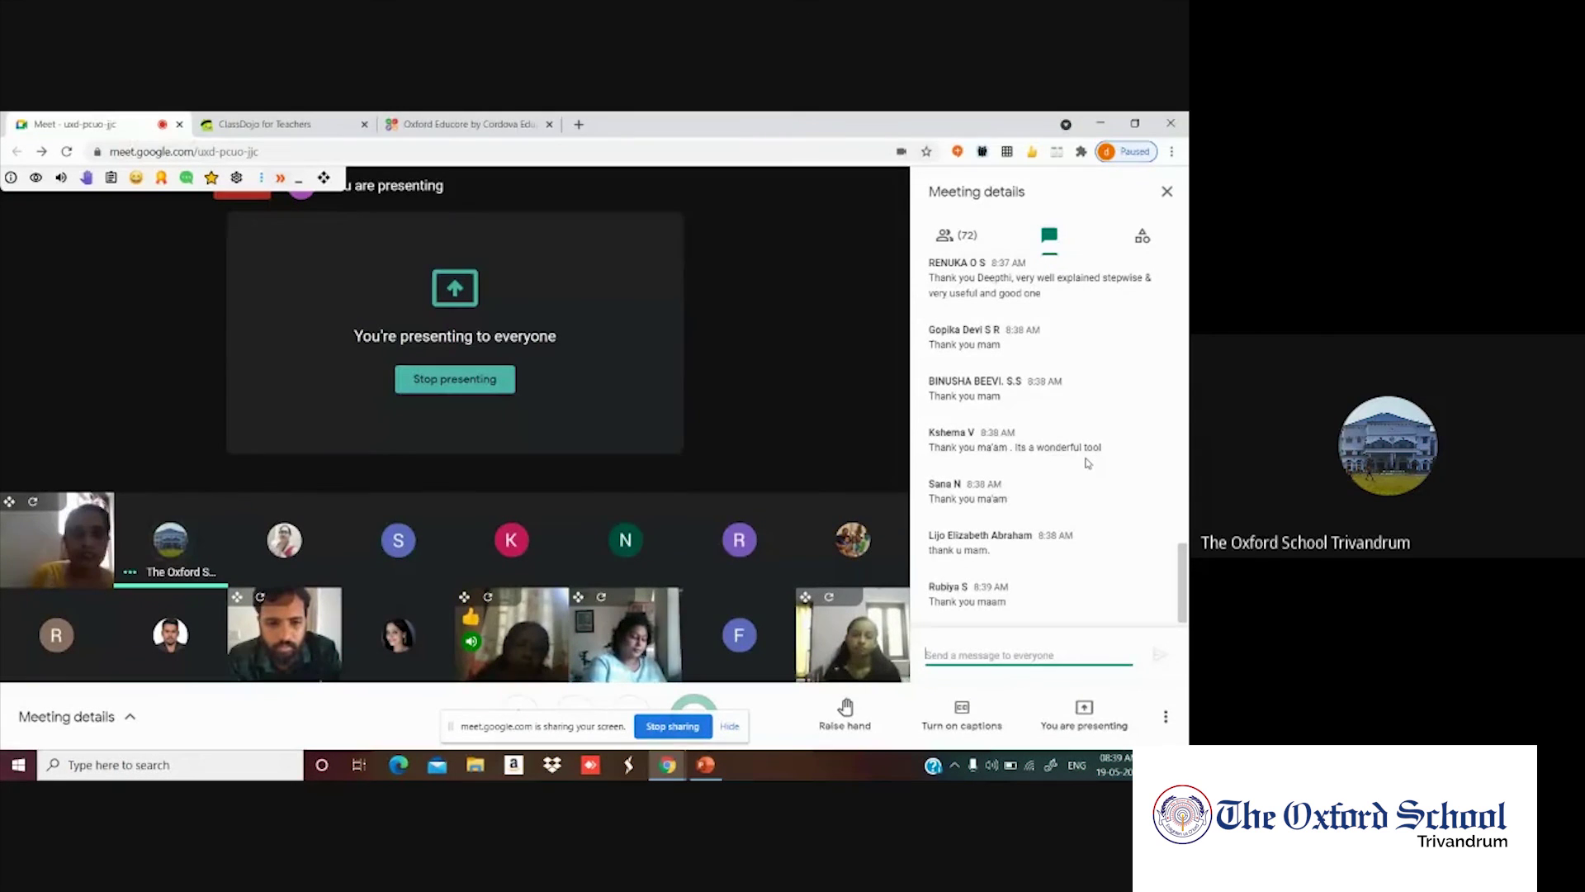
scroll(1098, 479, up, 4)
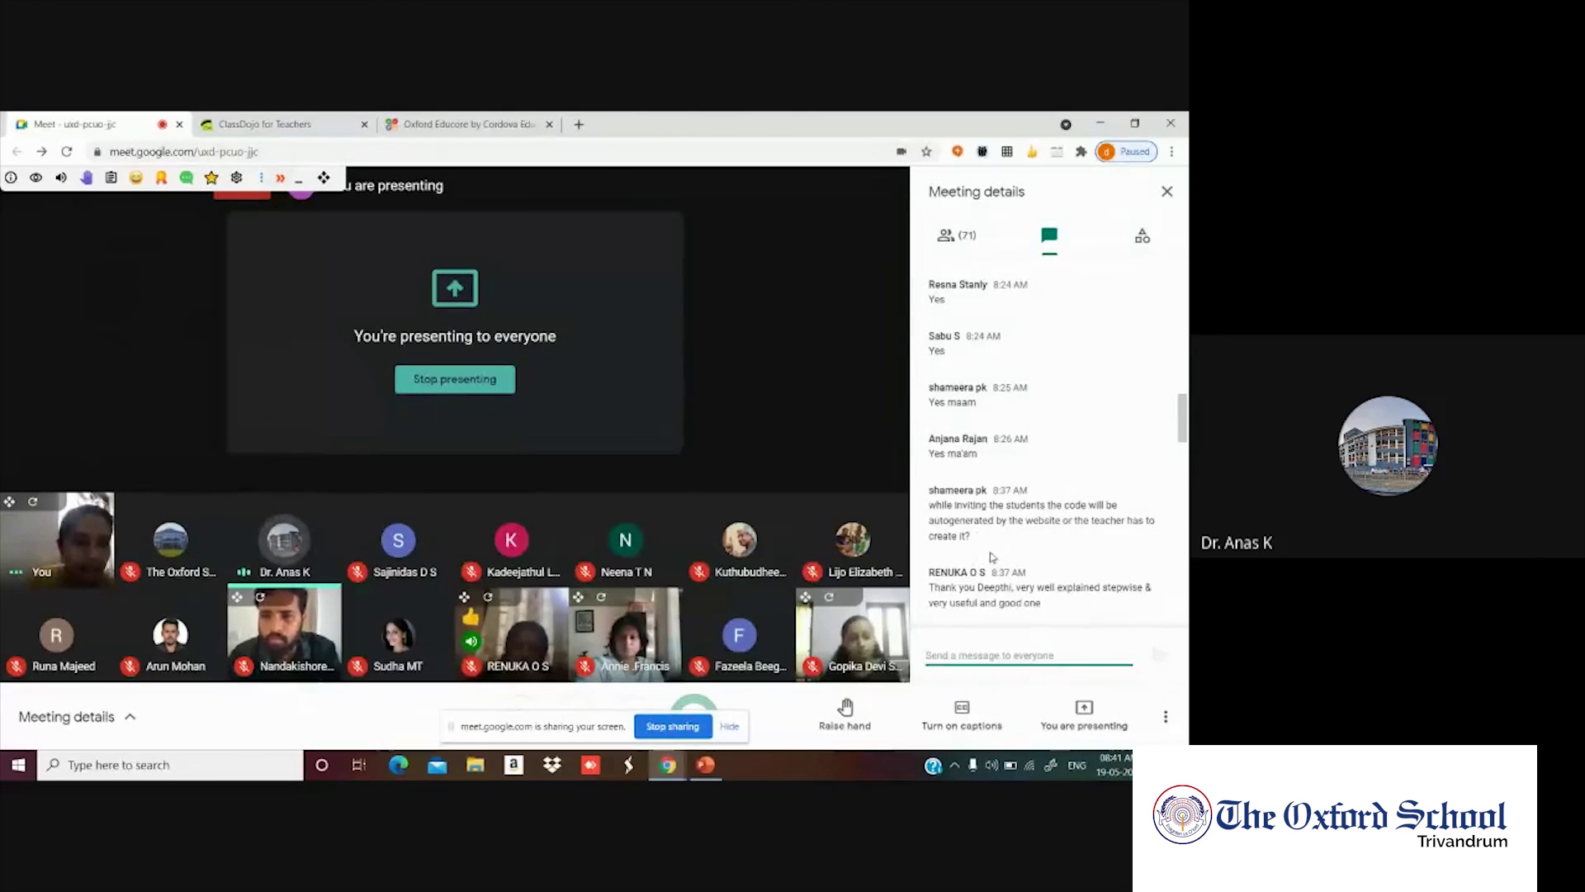
scroll(1017, 475, down, 10)
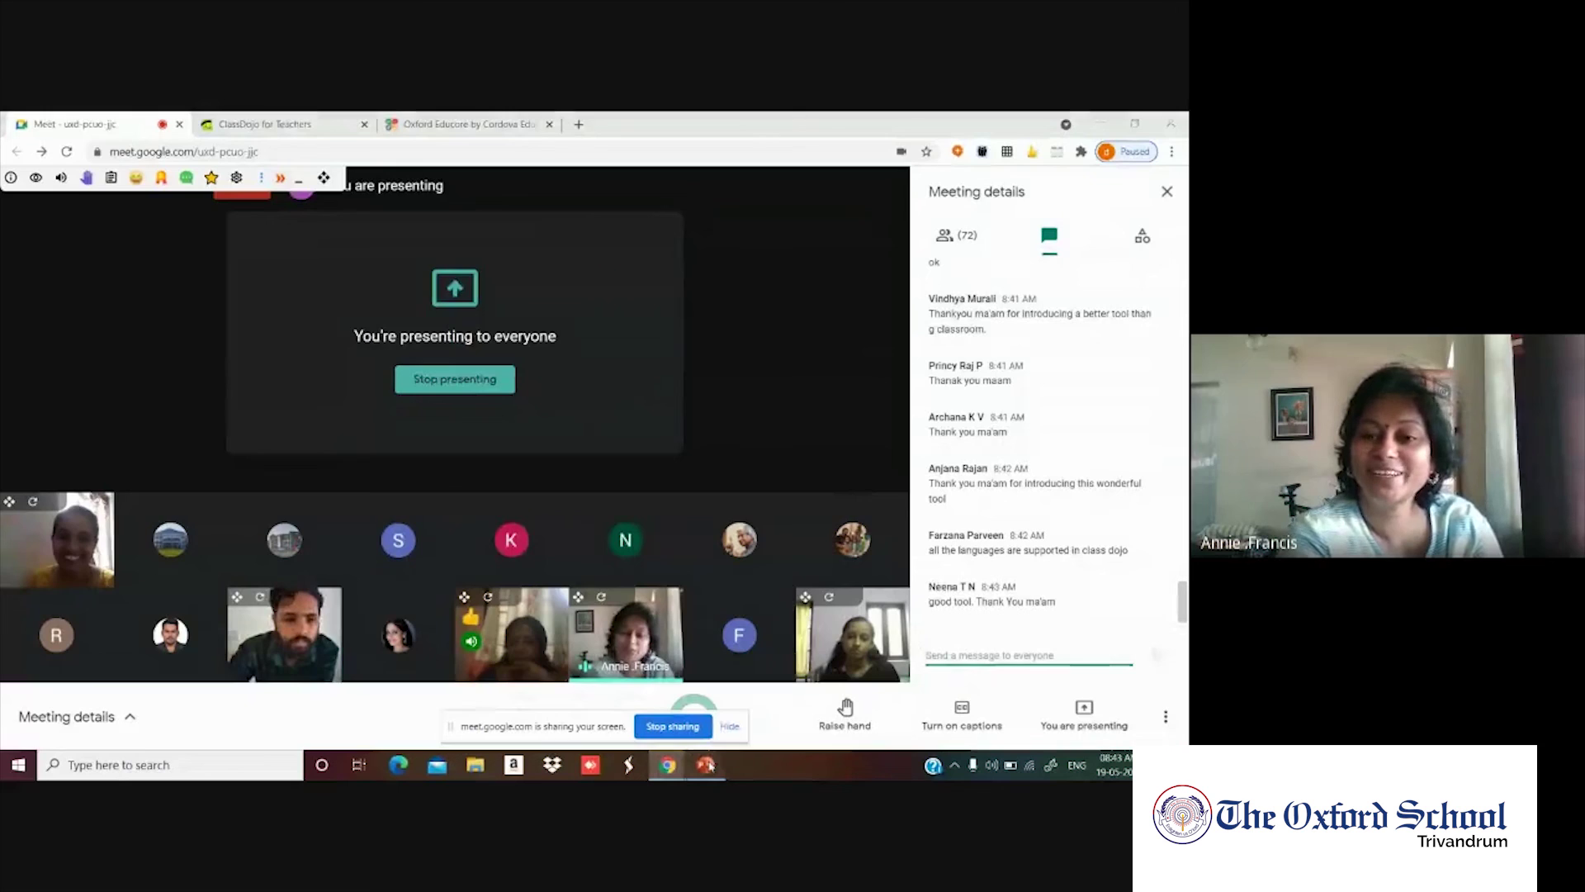
Switch to the CLASS DOJO presentation in PowerPoint and show the closing Thank You slide.
click(709, 763)
click(70, 711)
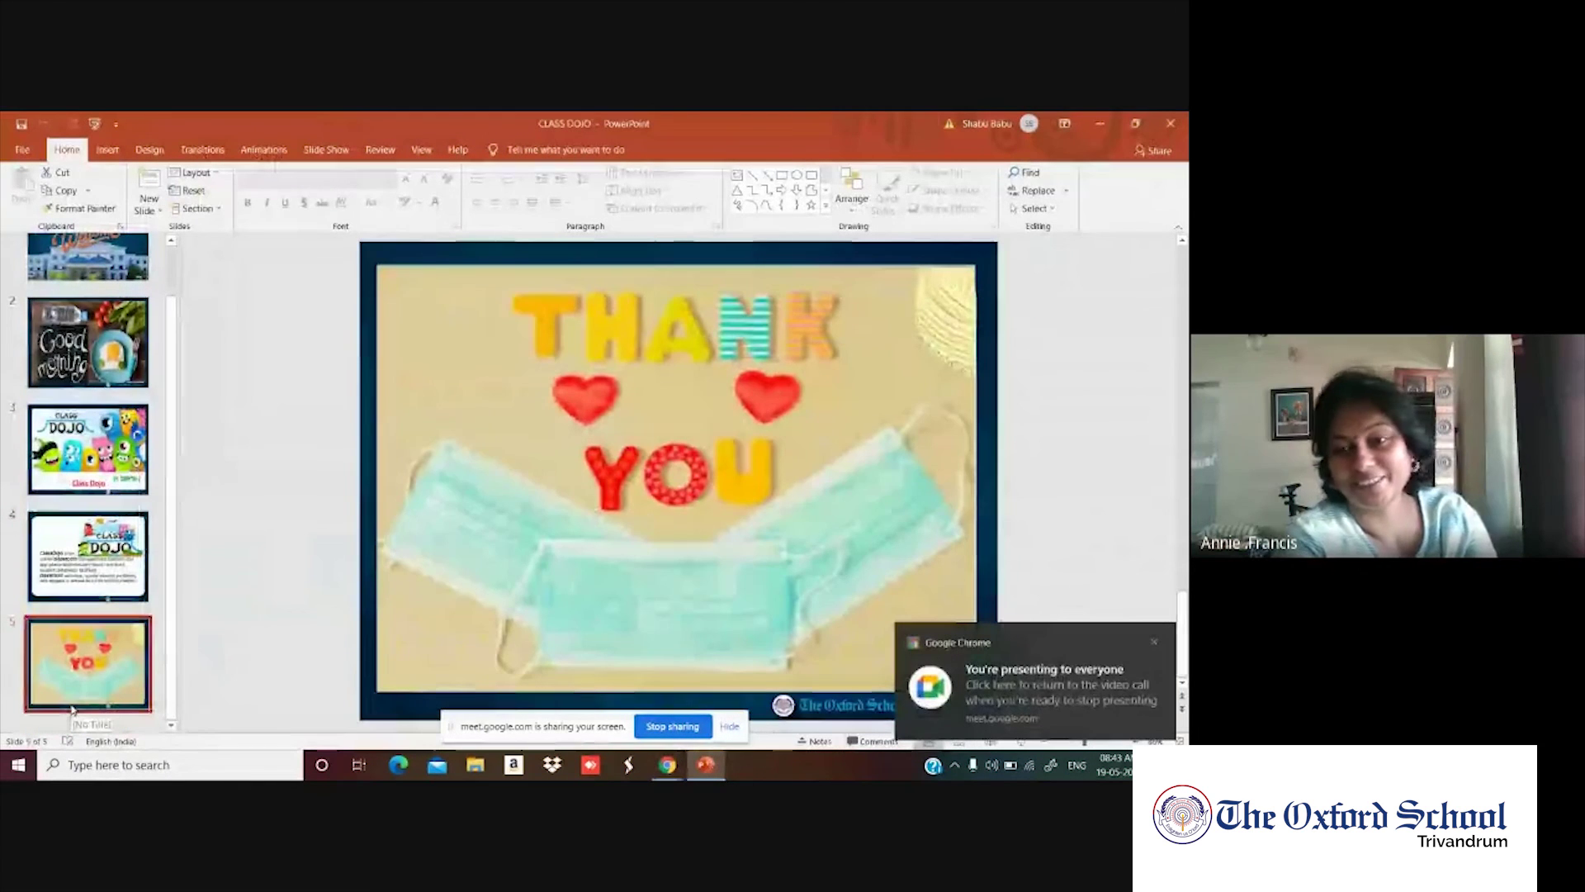